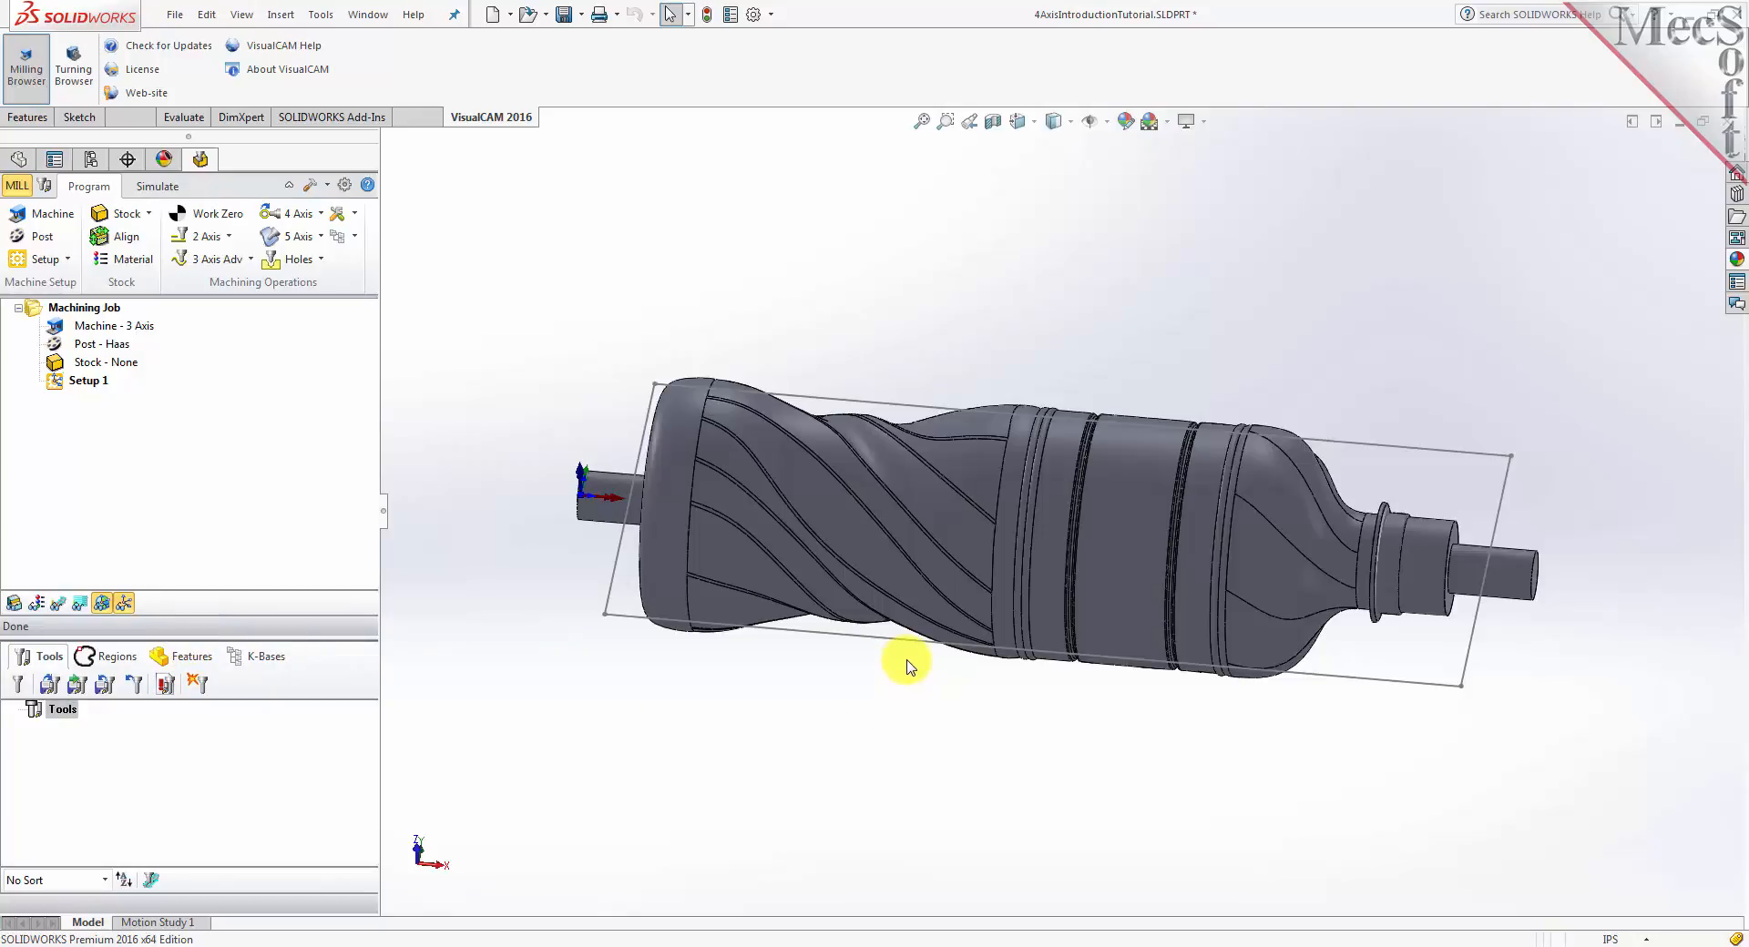
middle_drag(948, 671, 676, 374)
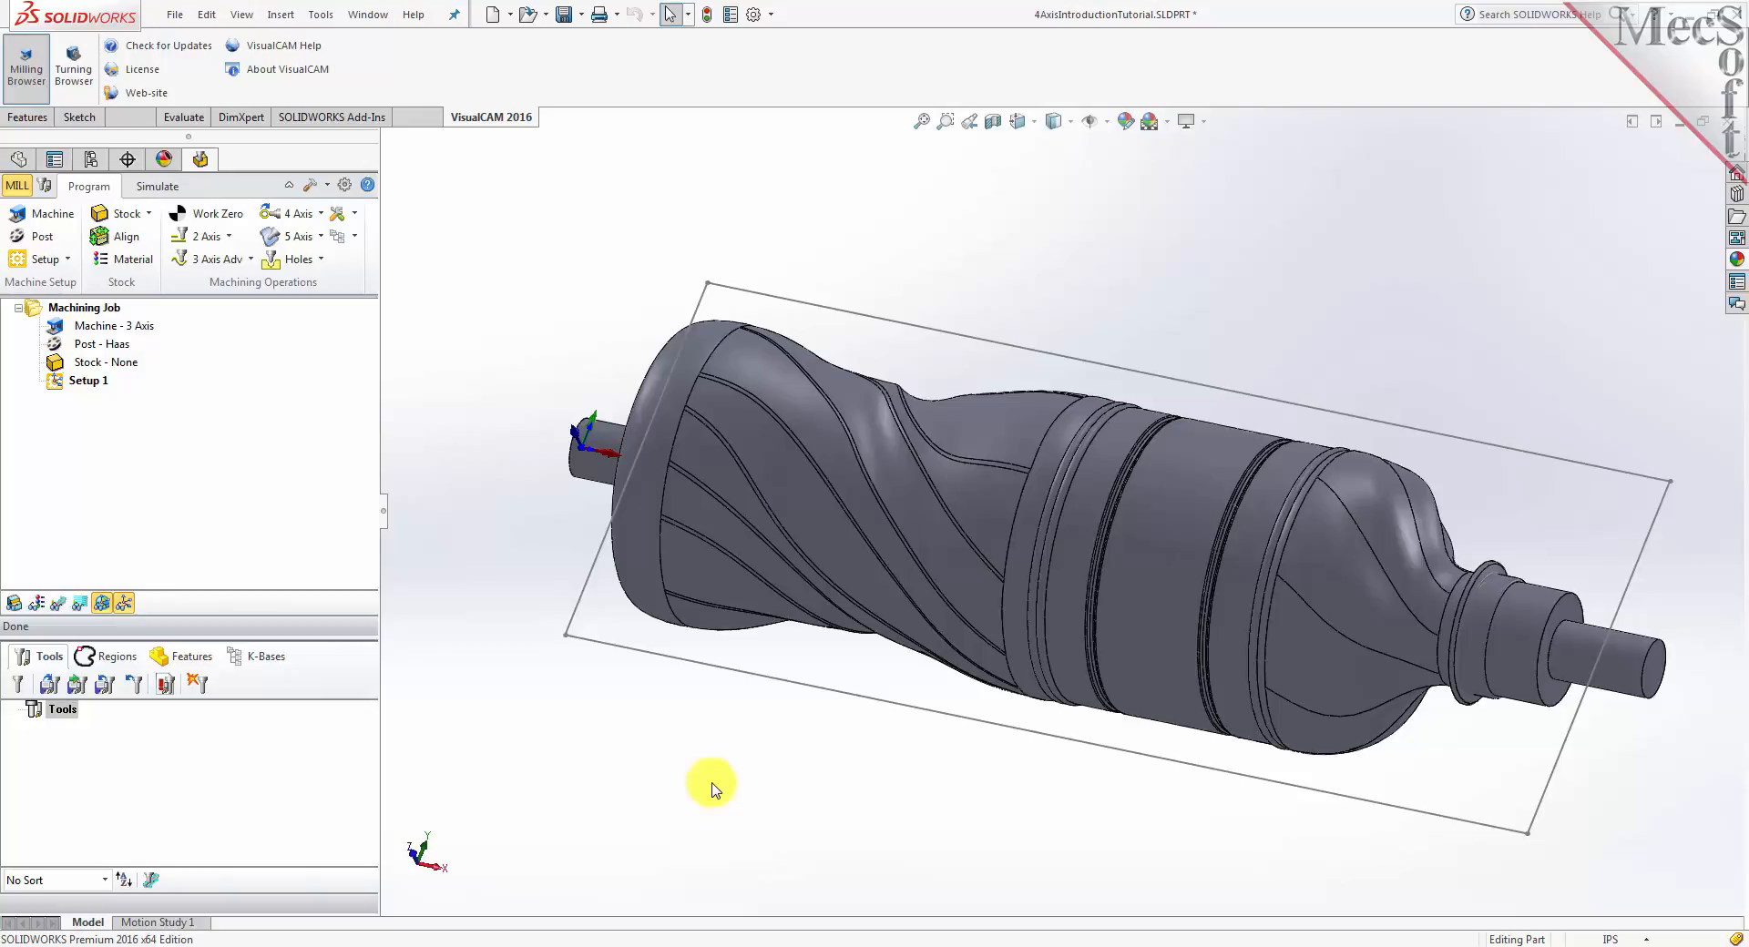
scroll(804, 756, down, 1)
scroll(757, 739, up, 1)
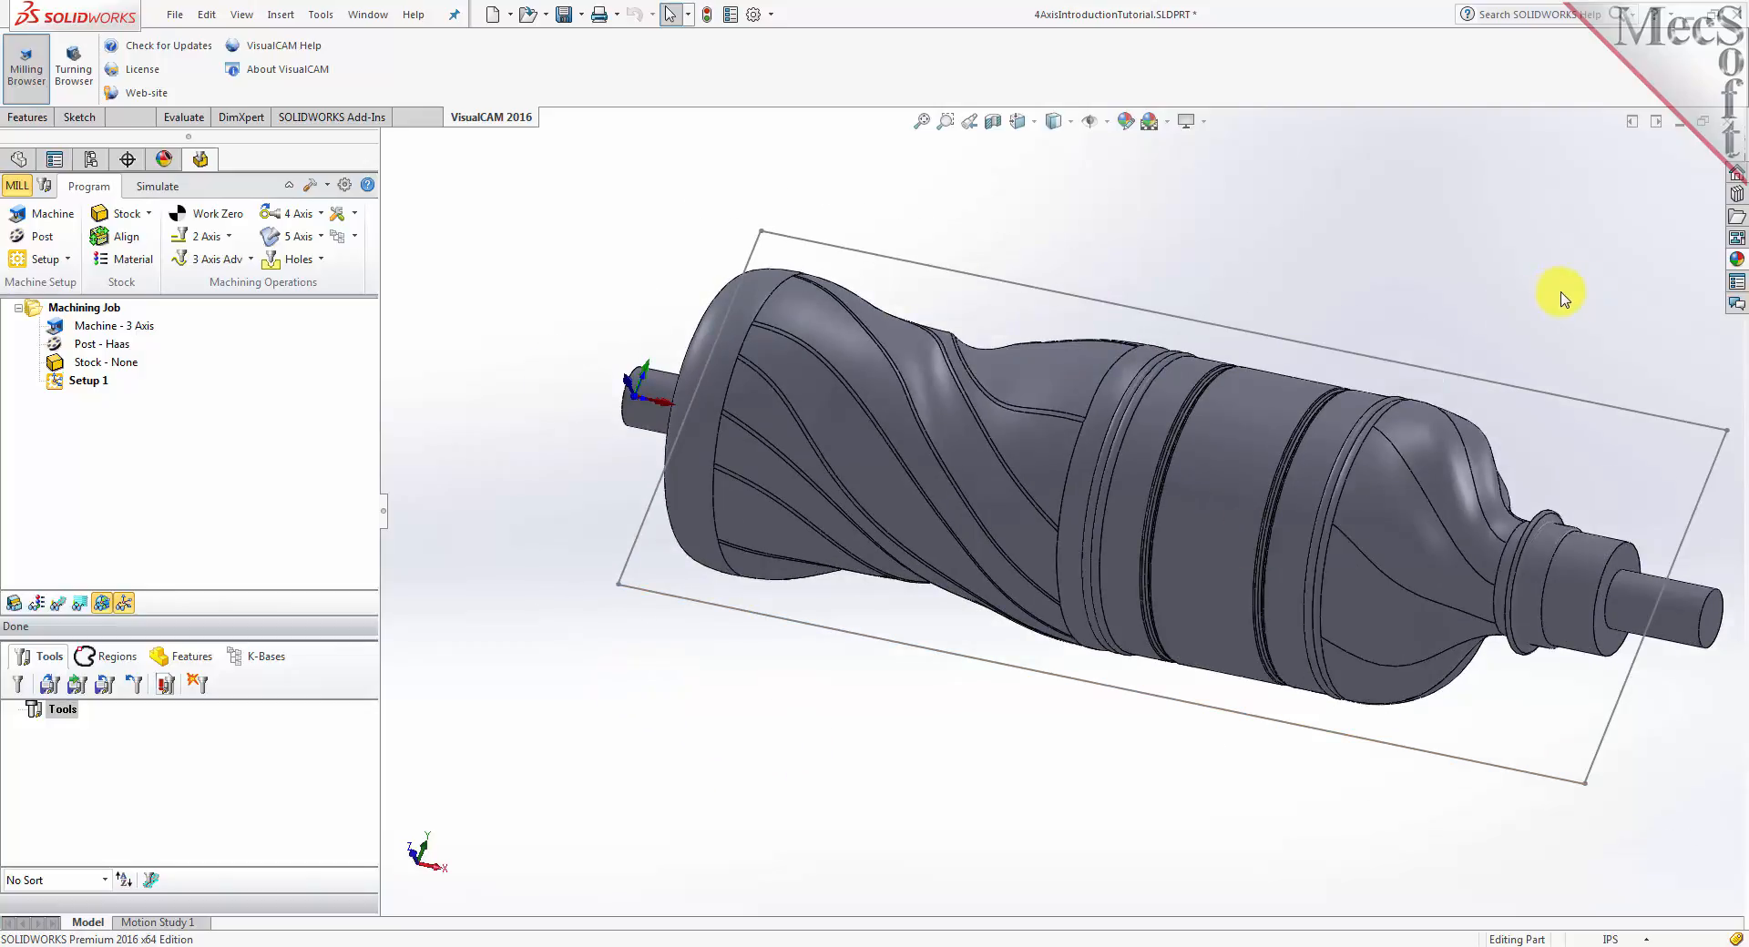
key(f)
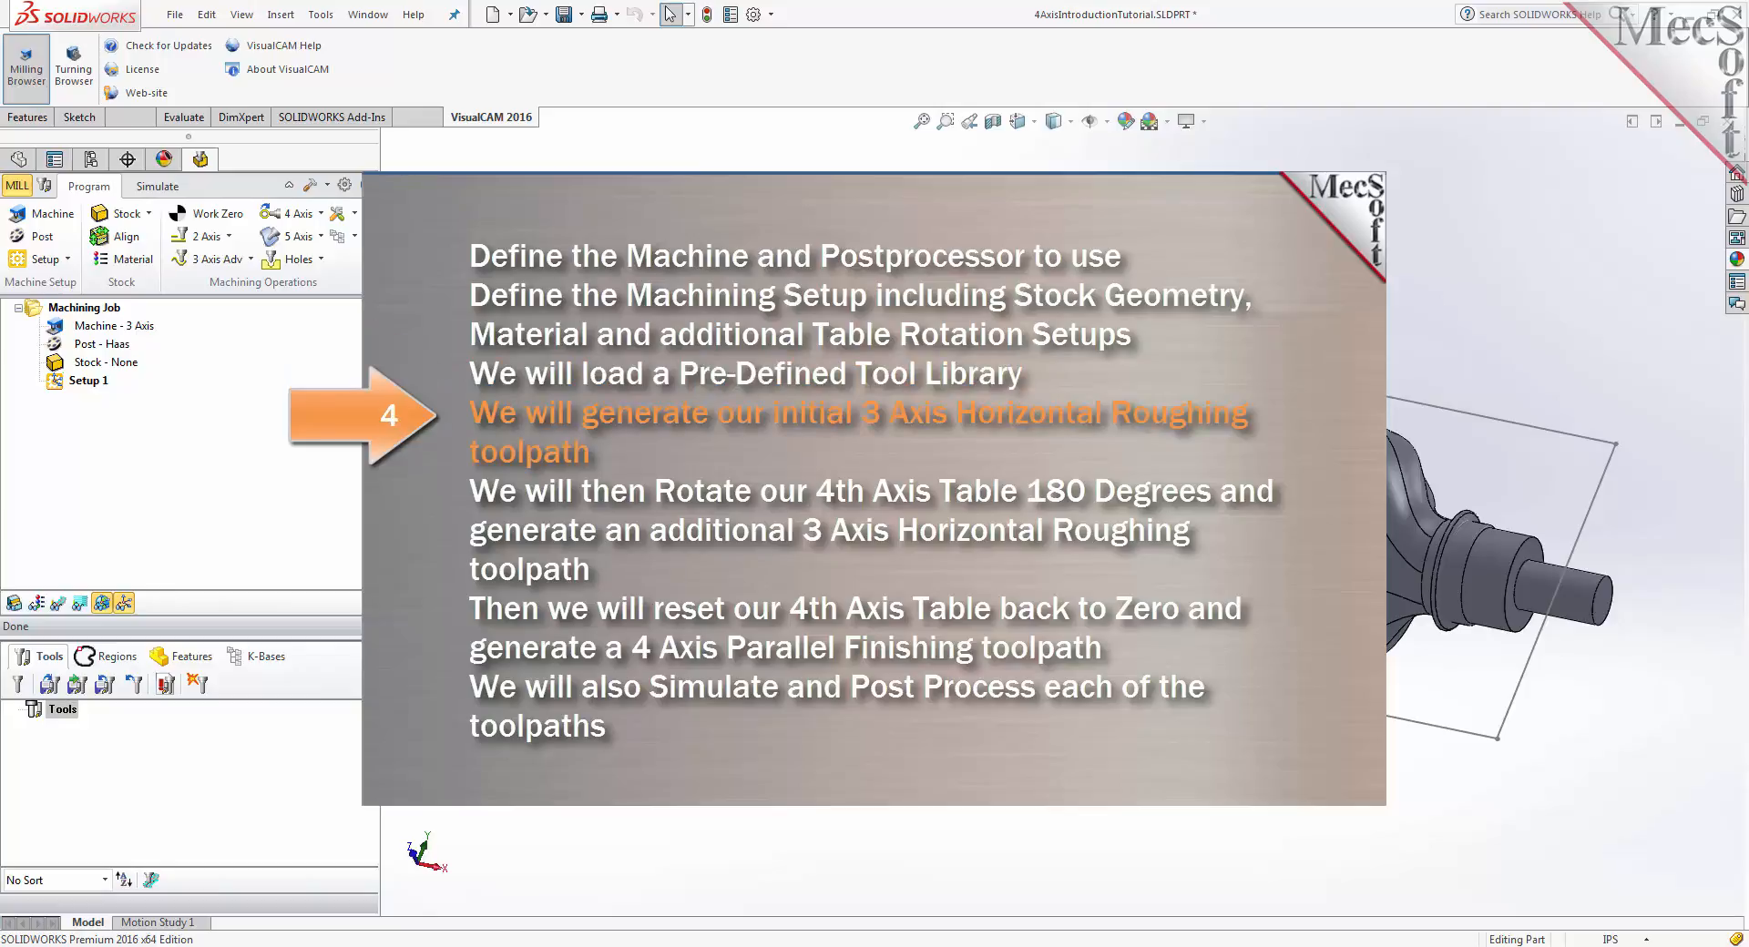
click(921, 121)
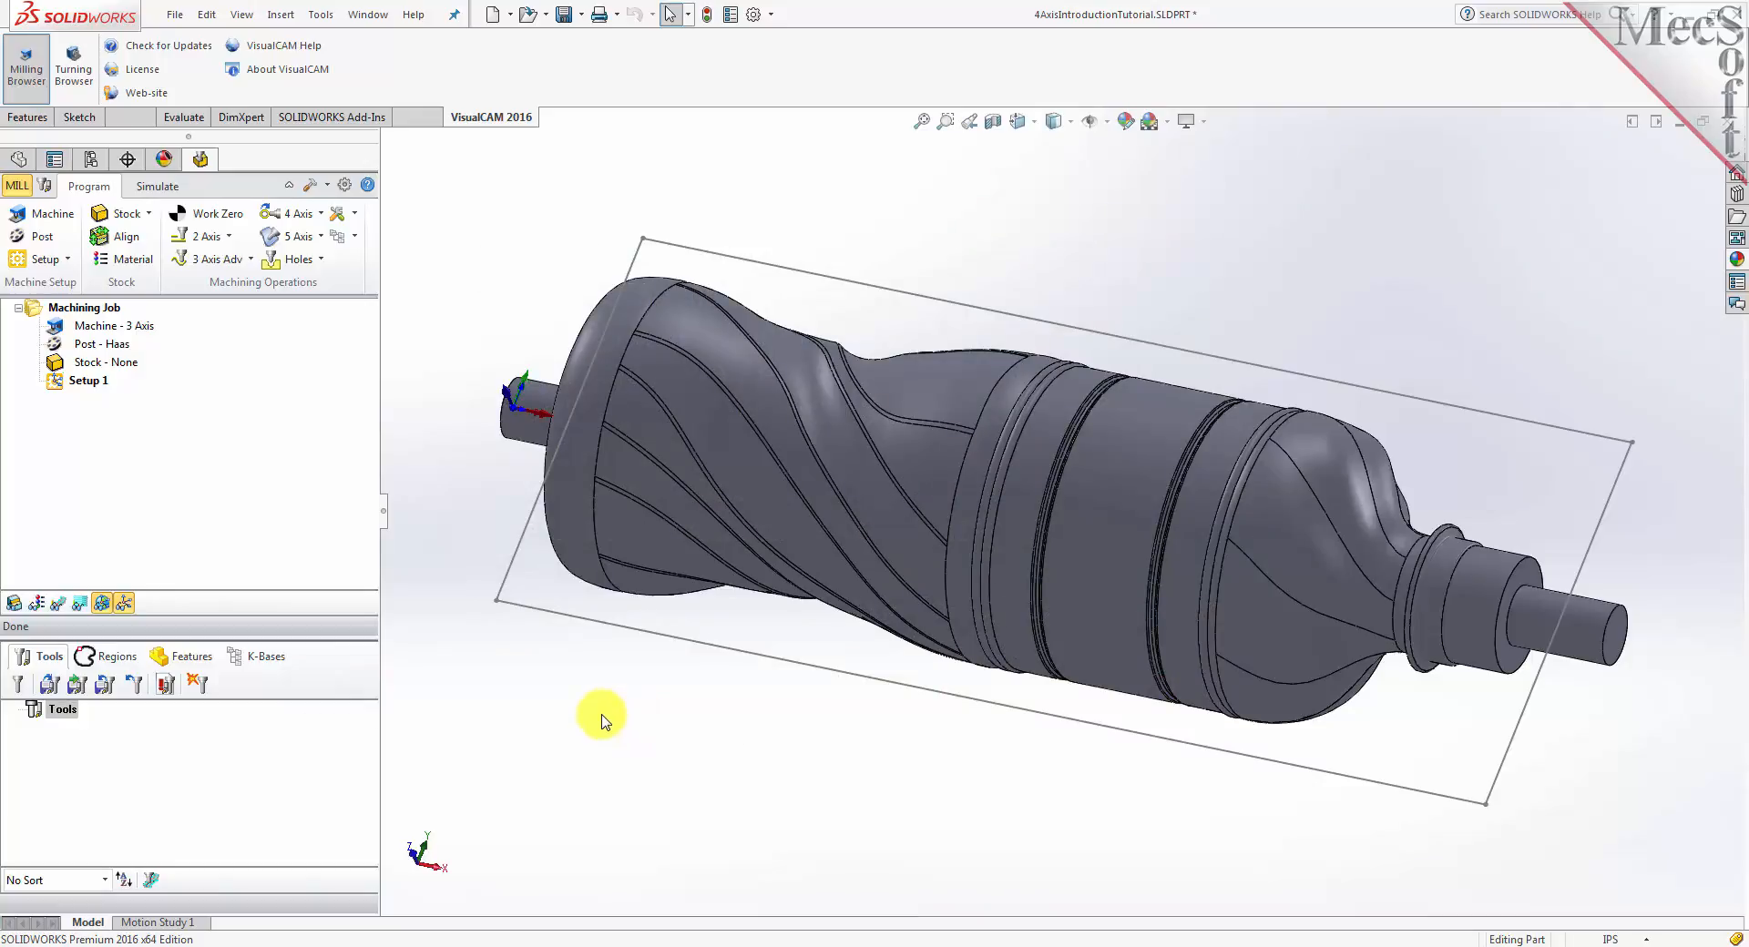
Define the machine tool as 4 Axis with a Table configuration
click(67, 228)
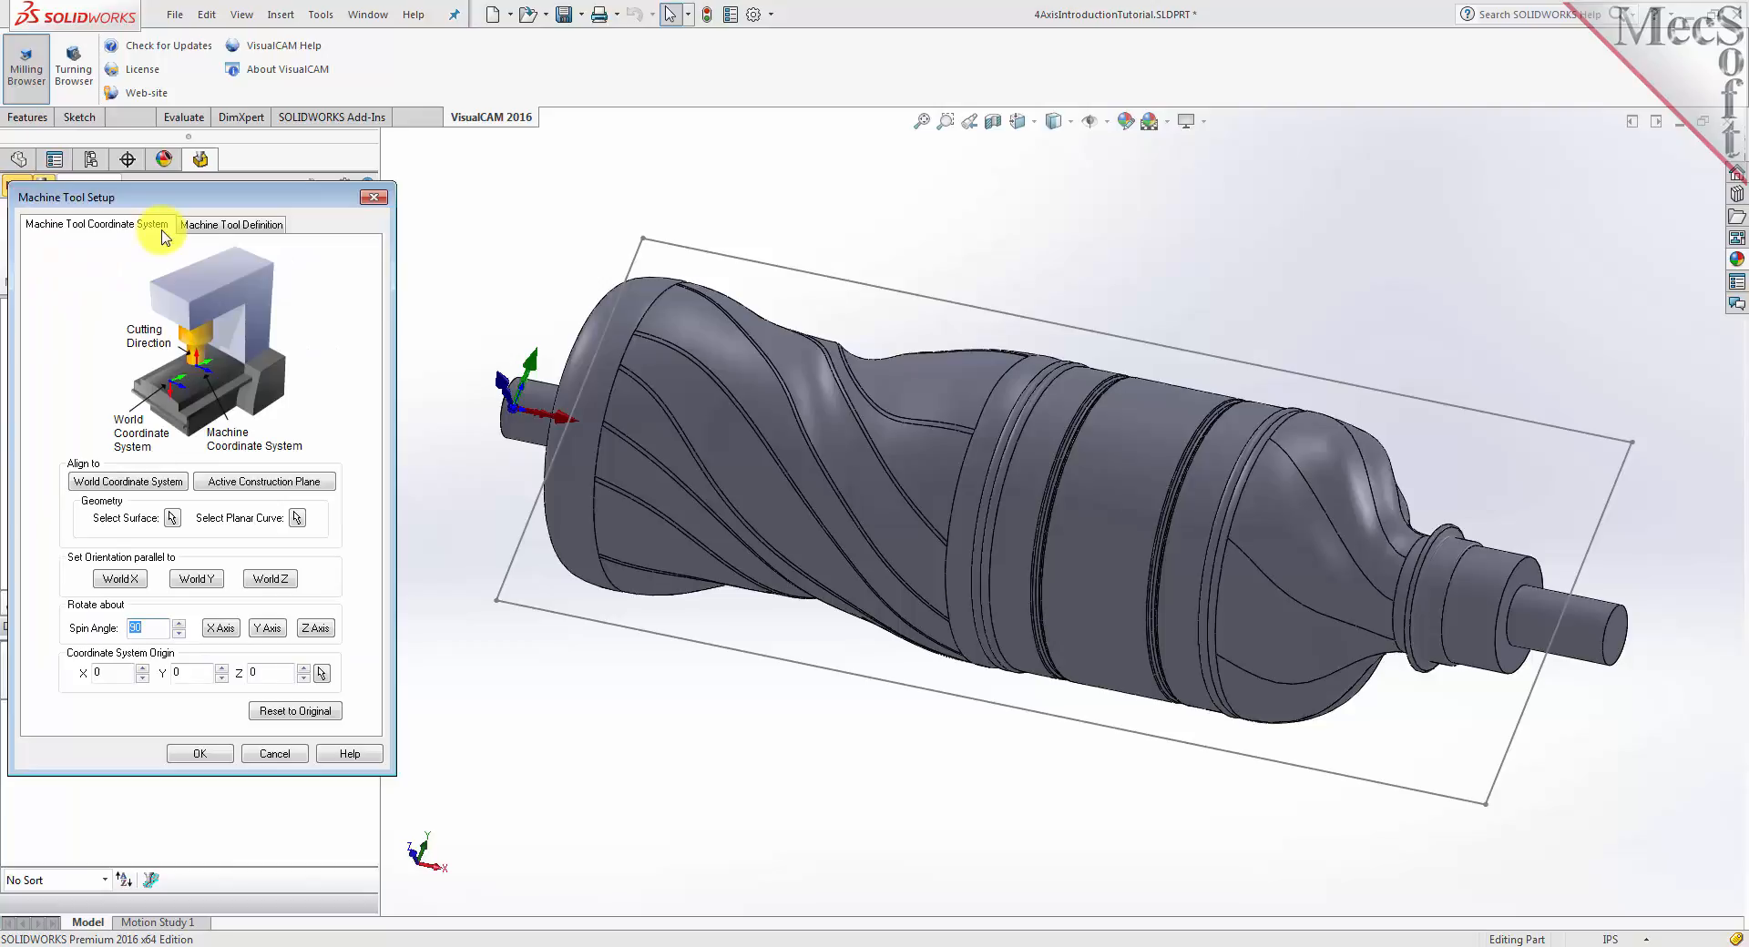
click(134, 487)
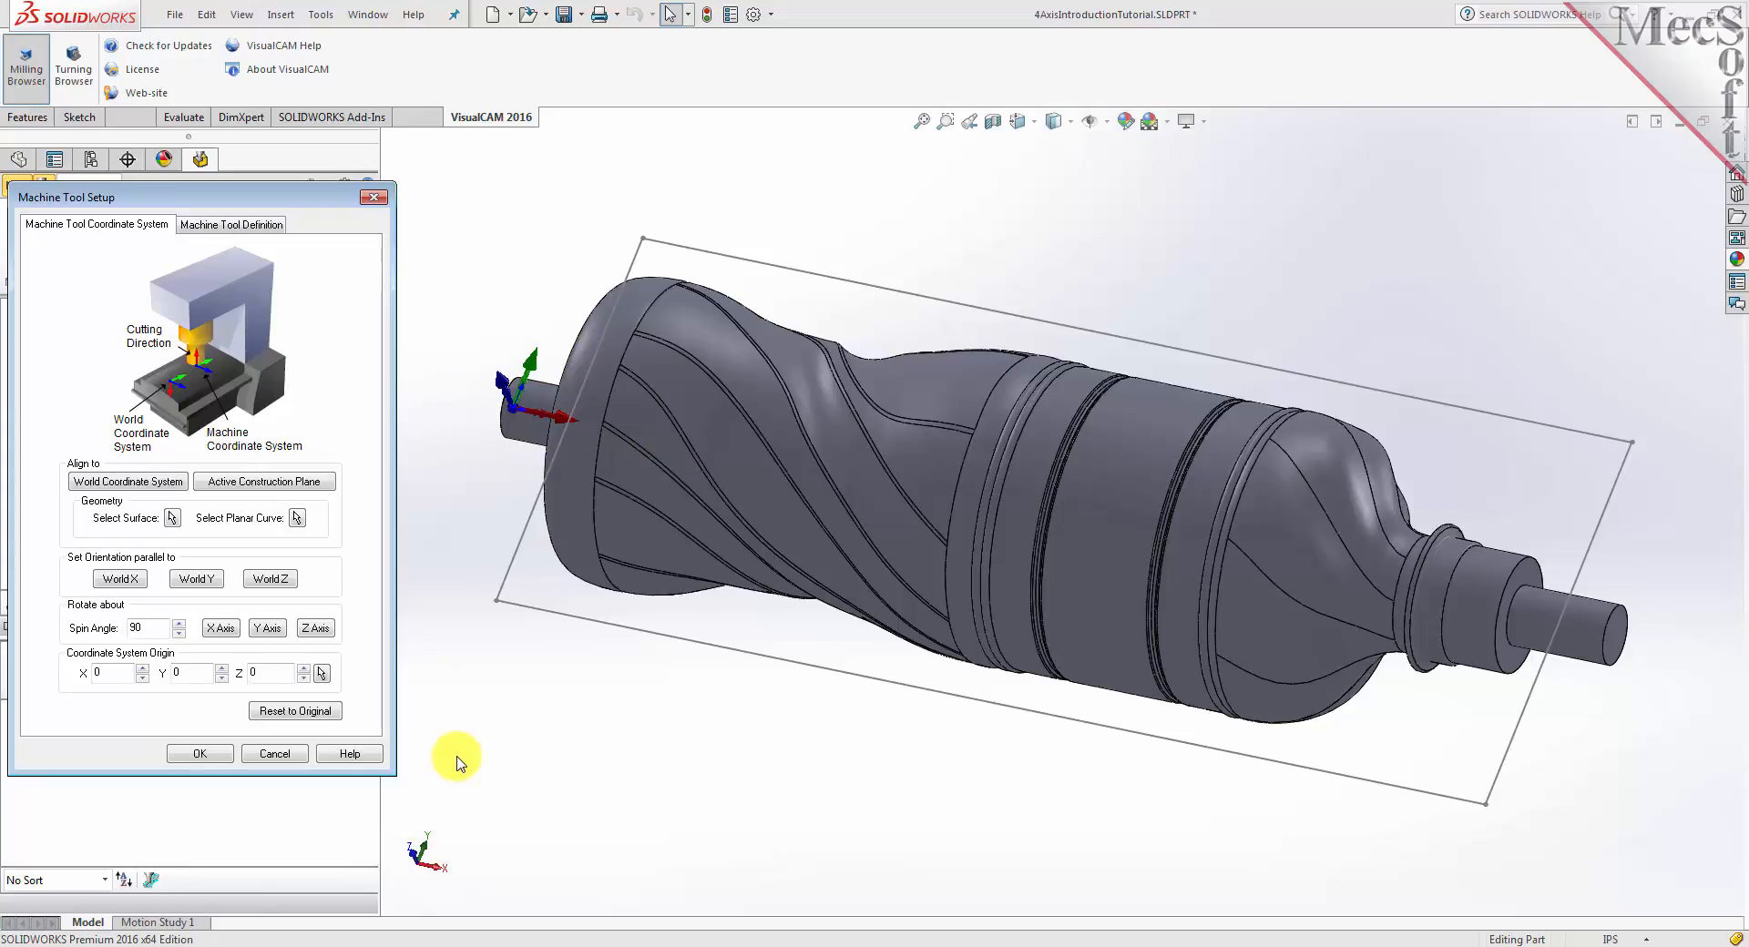
click(234, 228)
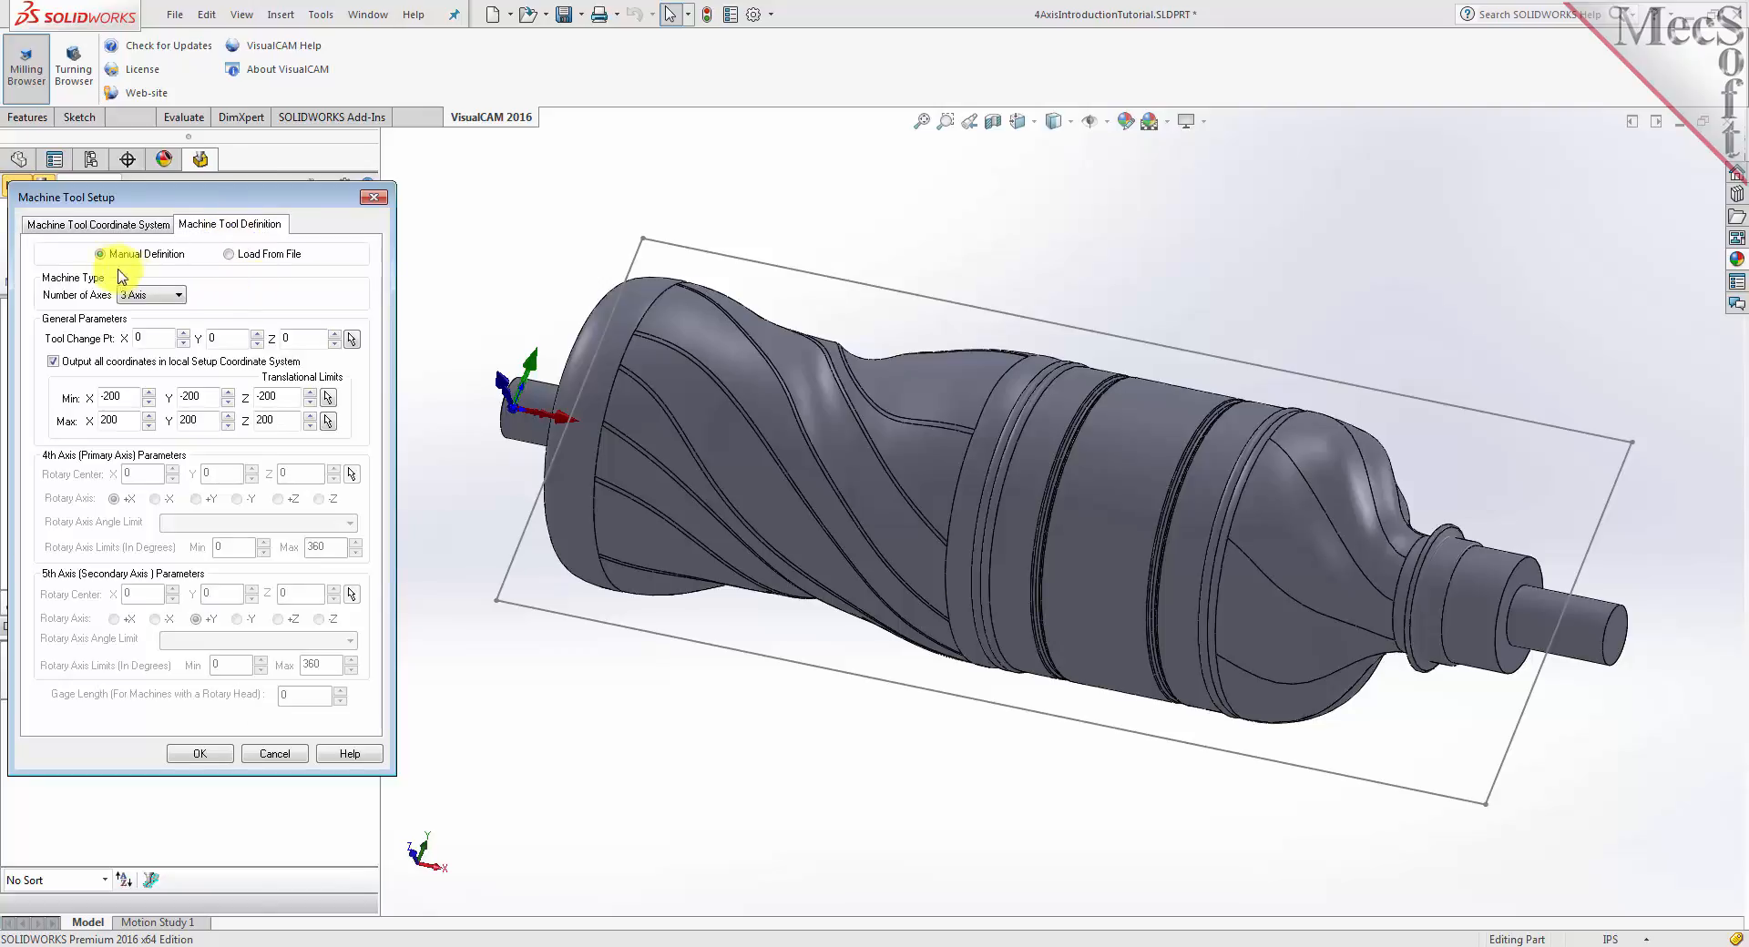
click(178, 294)
click(137, 324)
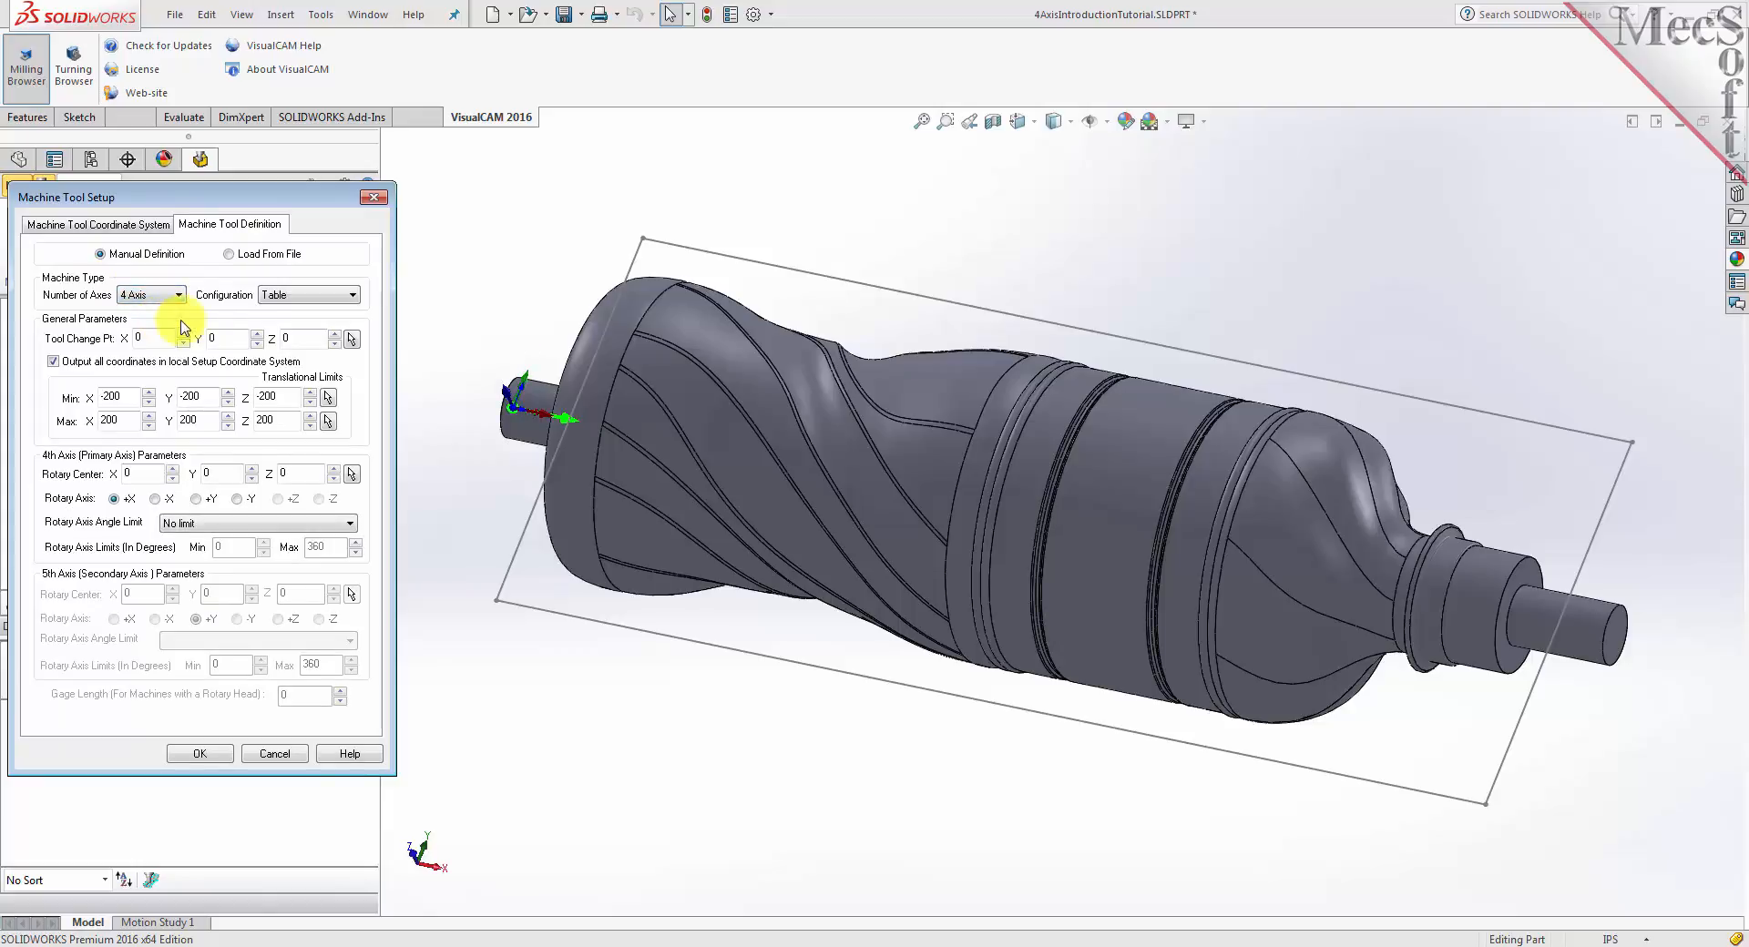
click(332, 300)
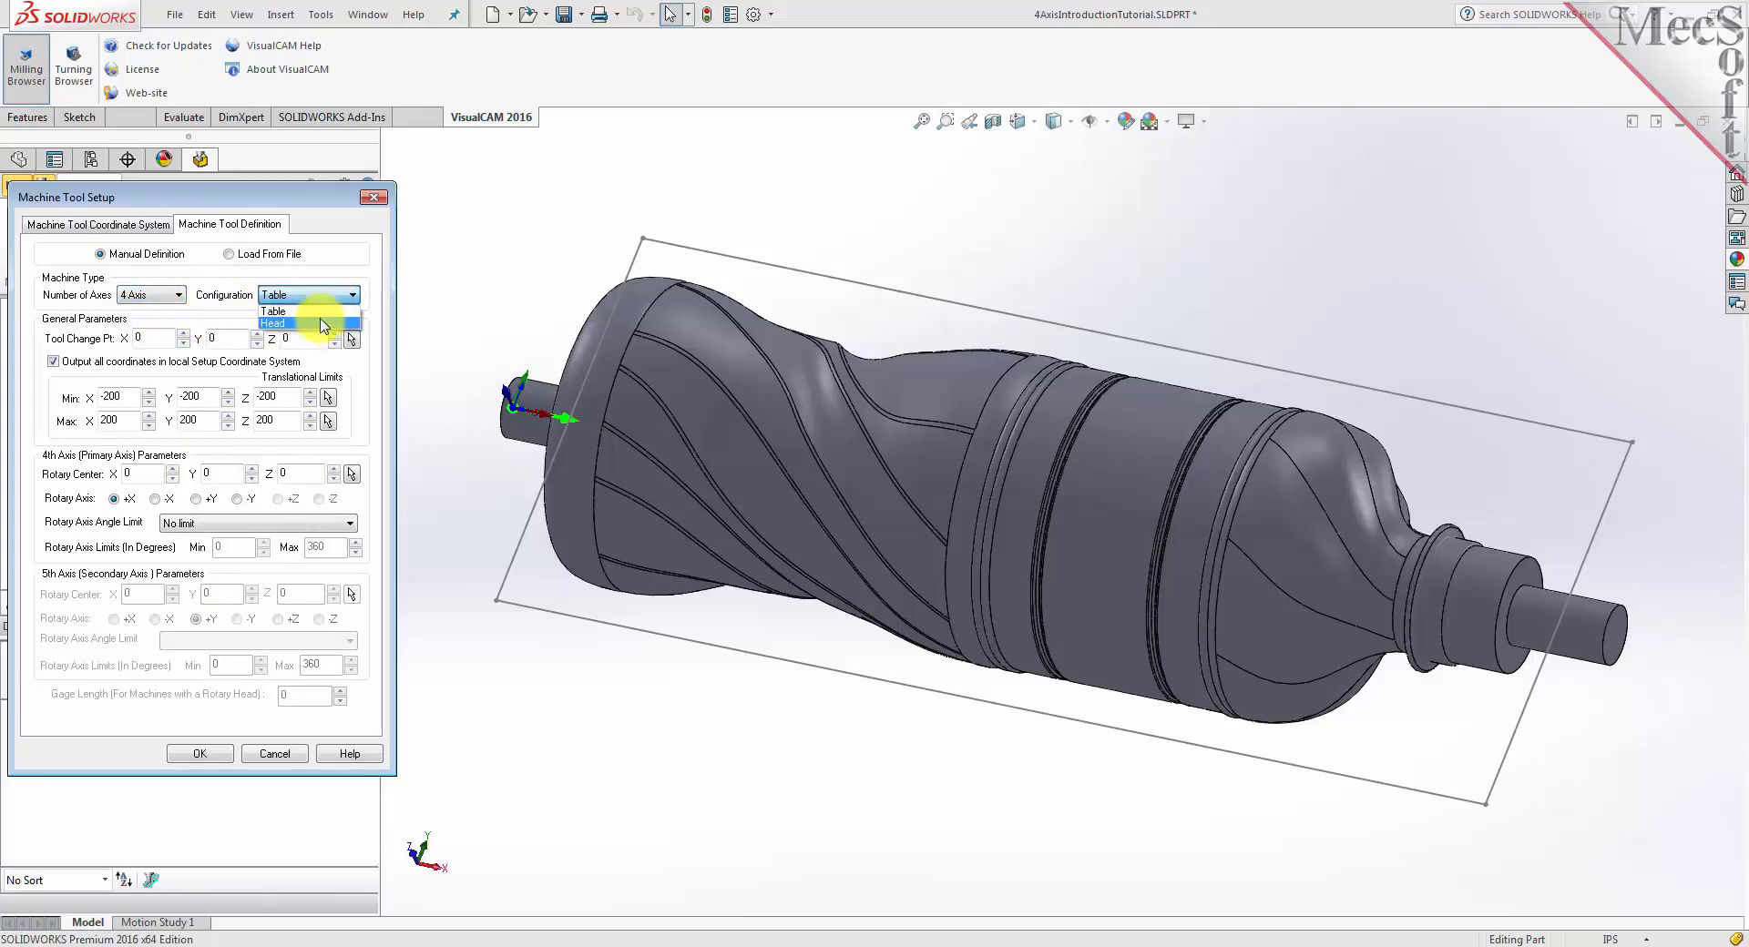
click(320, 313)
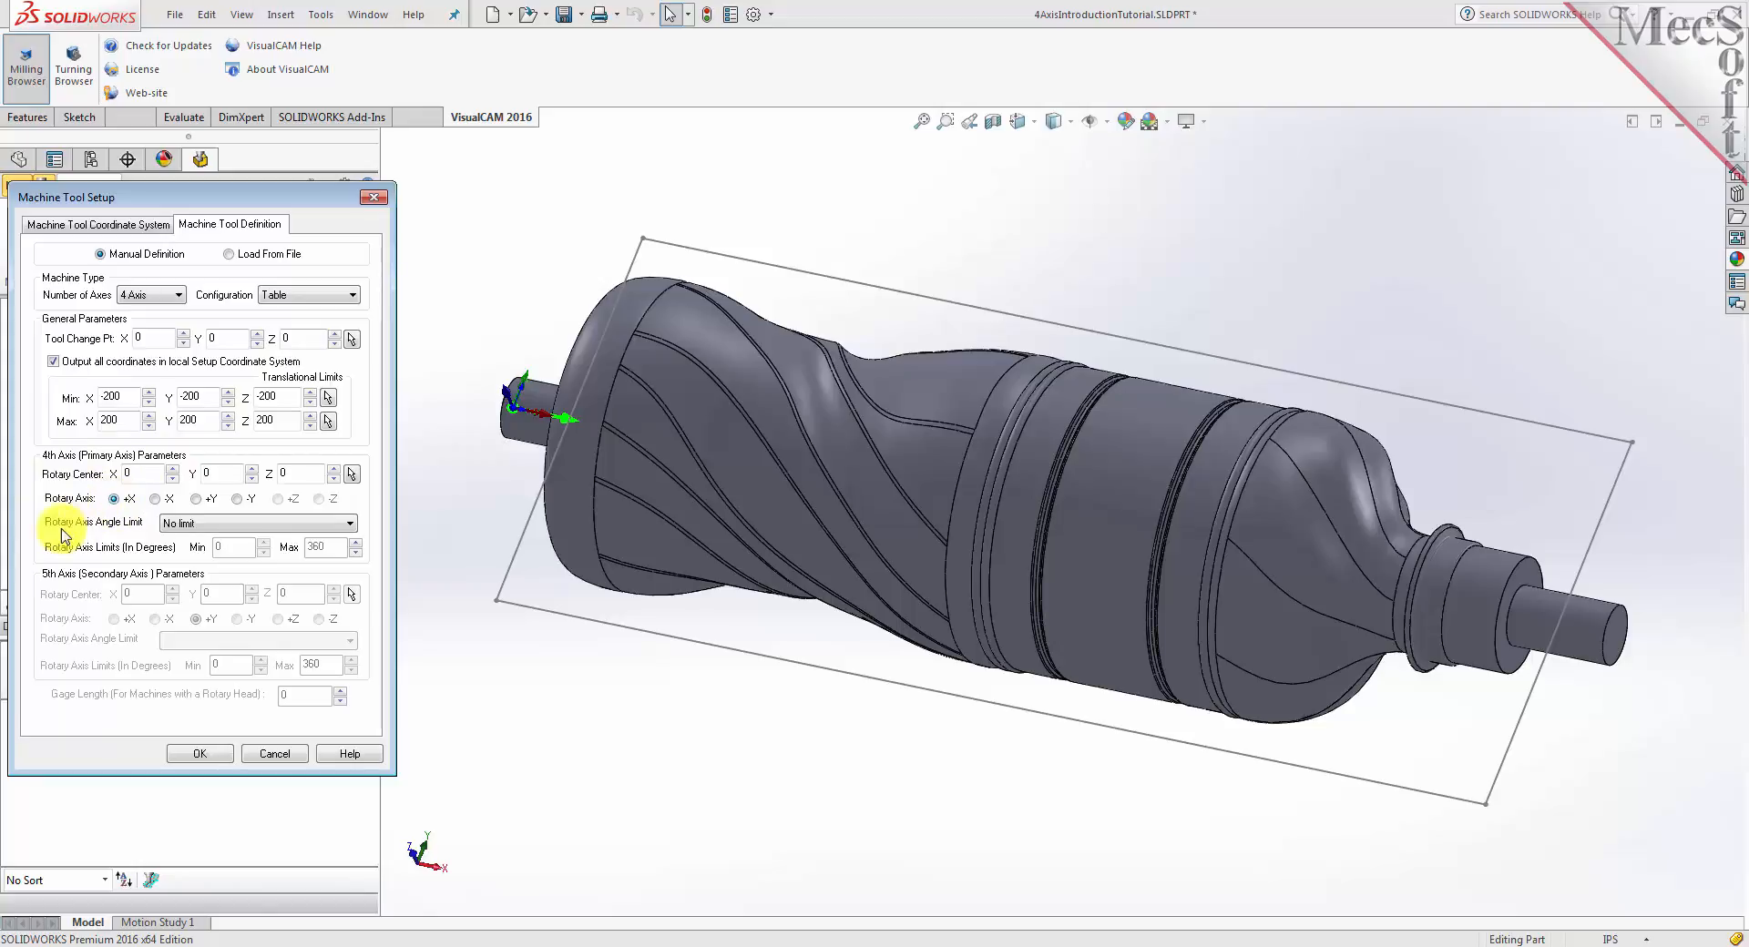
Set the 4th axis rotary angle limit to No limit and accept the machine tool definition
click(202, 524)
click(194, 540)
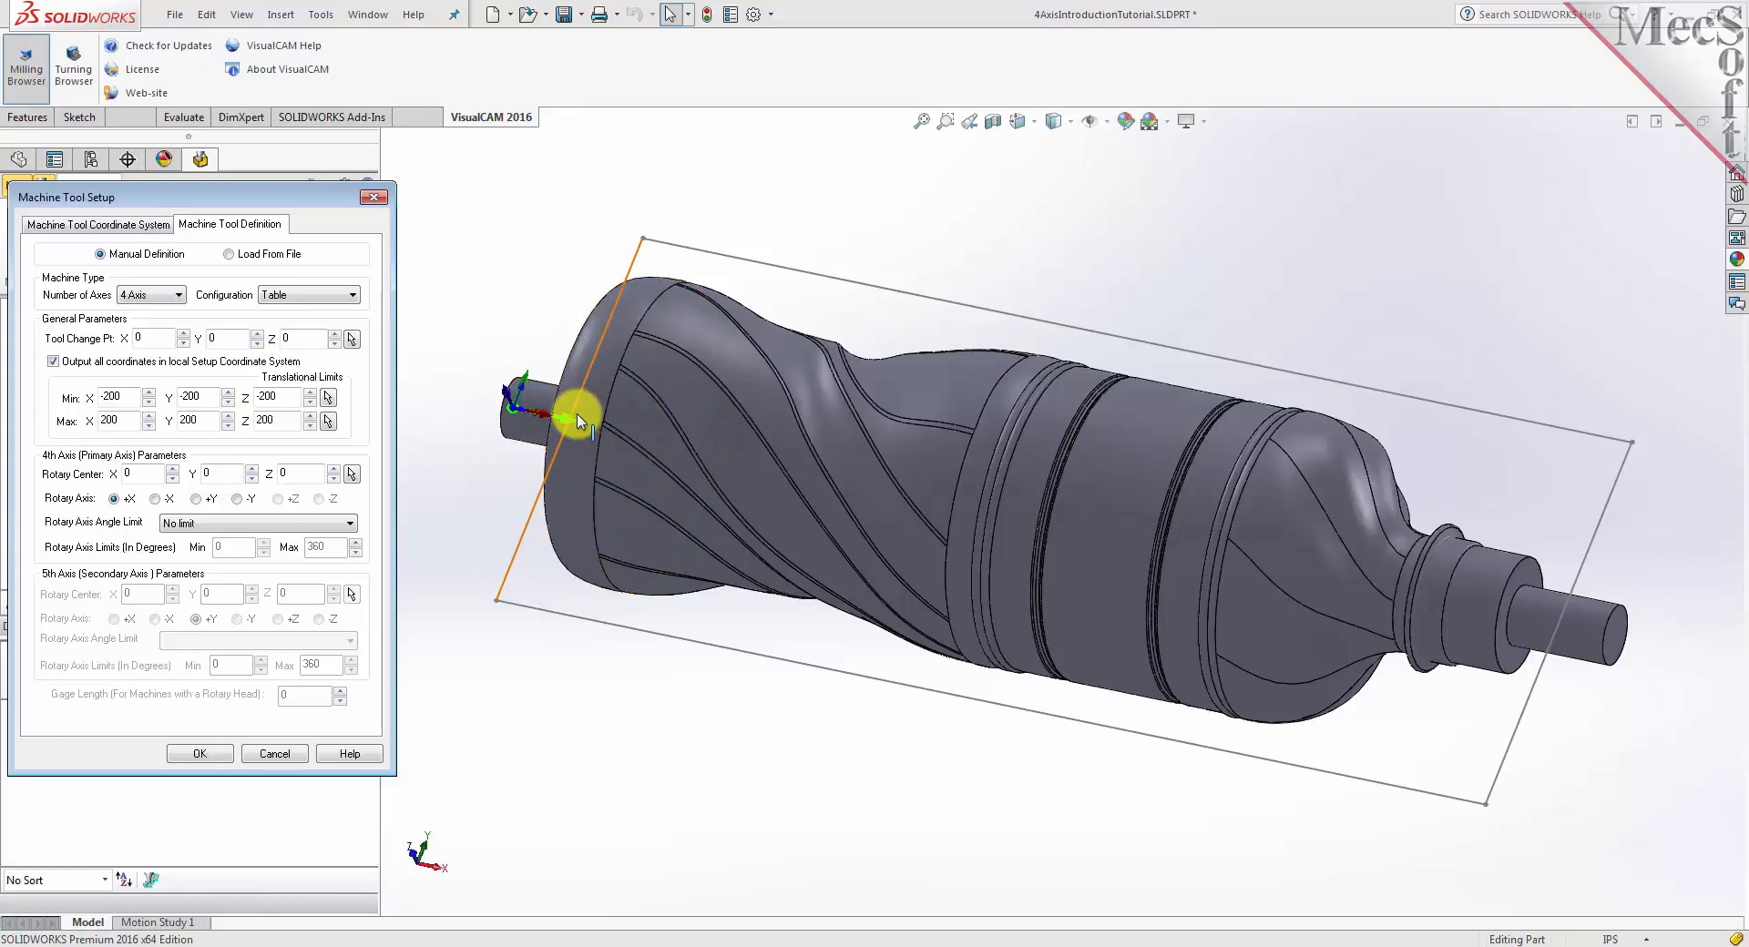
click(210, 755)
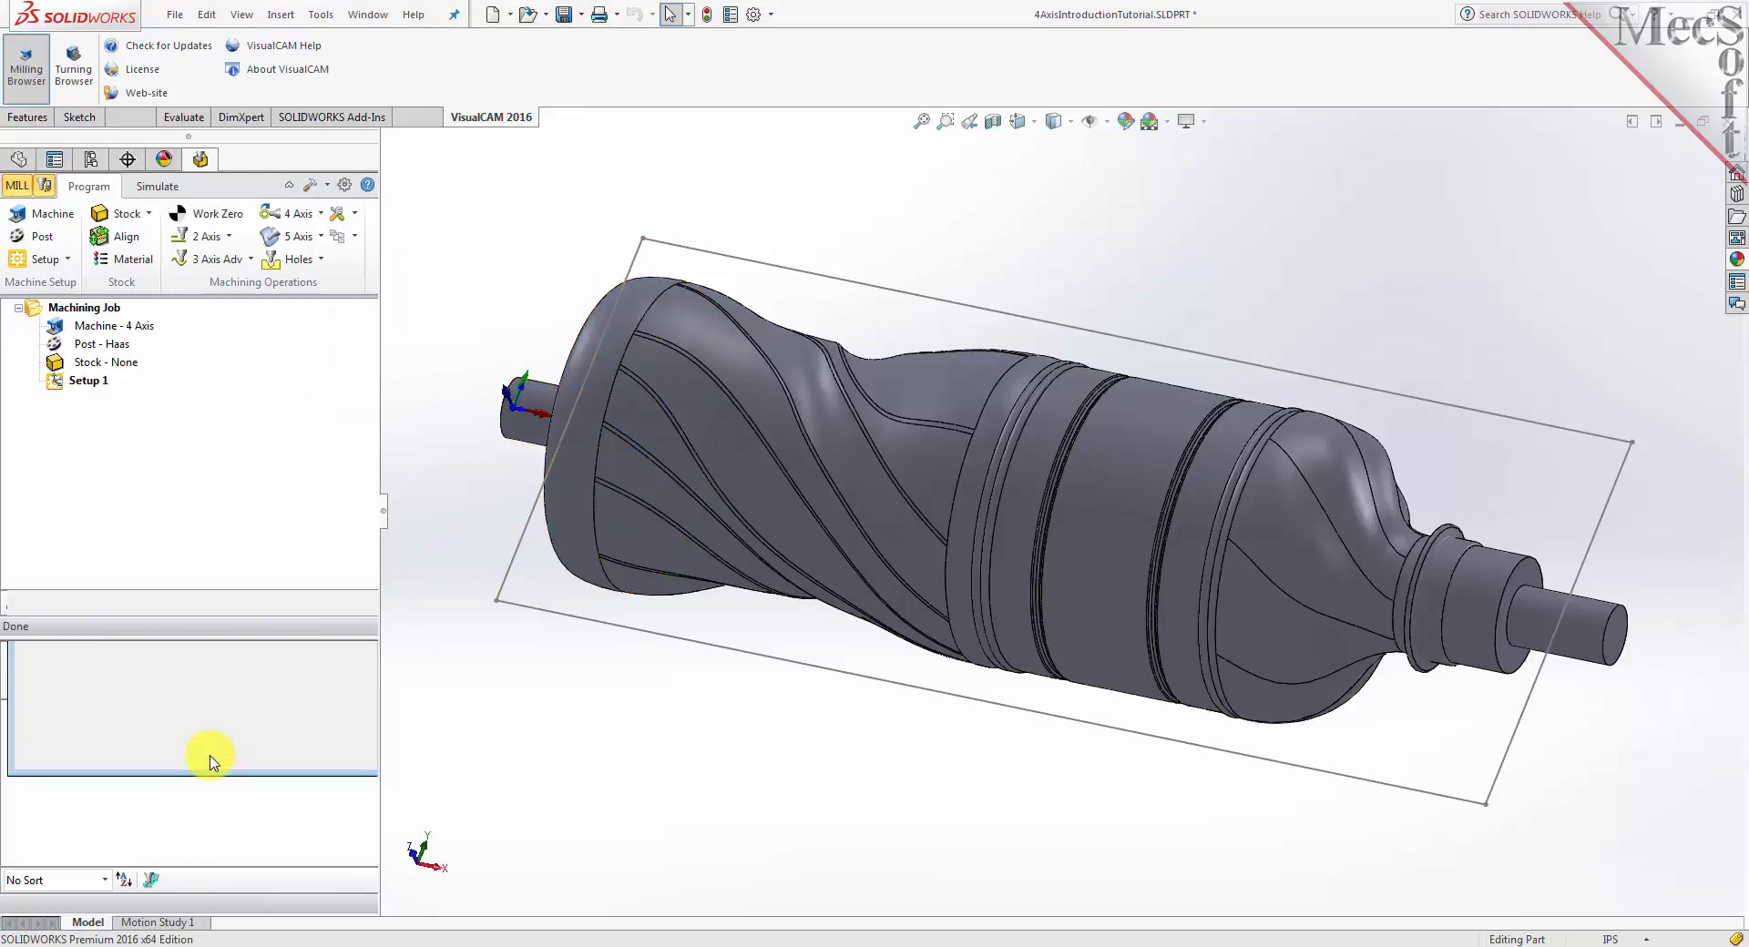
click(71, 328)
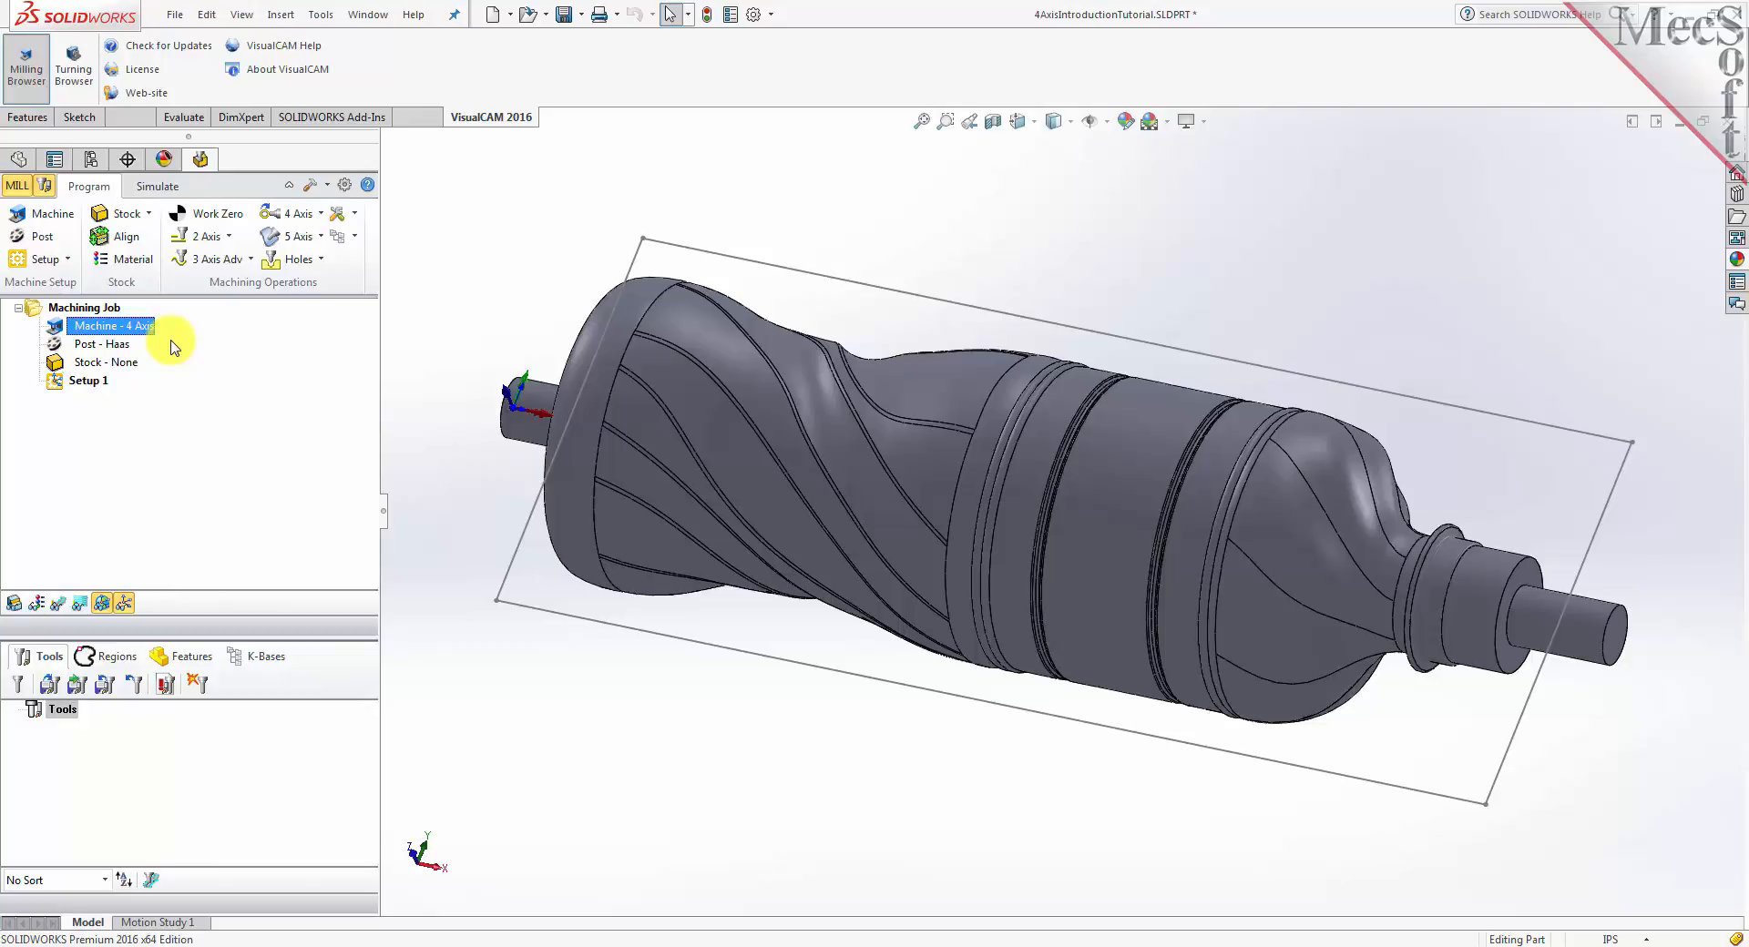
Set the post-processor to Haas with .nc as the posted file extension
click(43, 240)
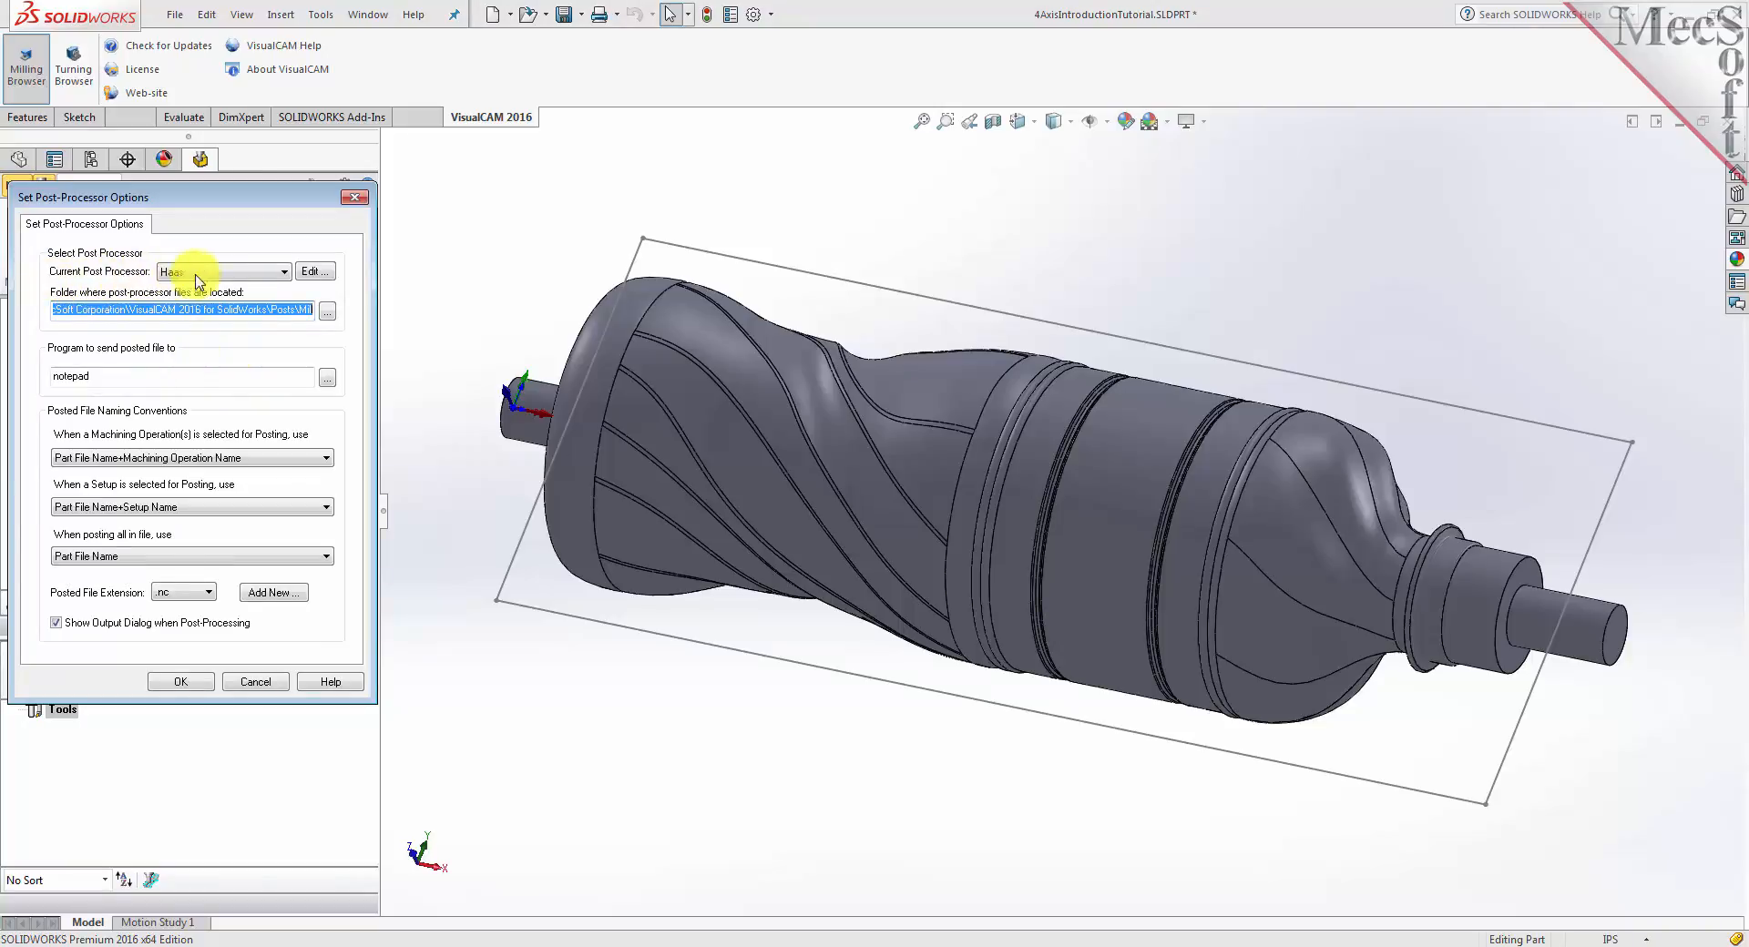
click(284, 272)
drag(286, 446, 286, 435)
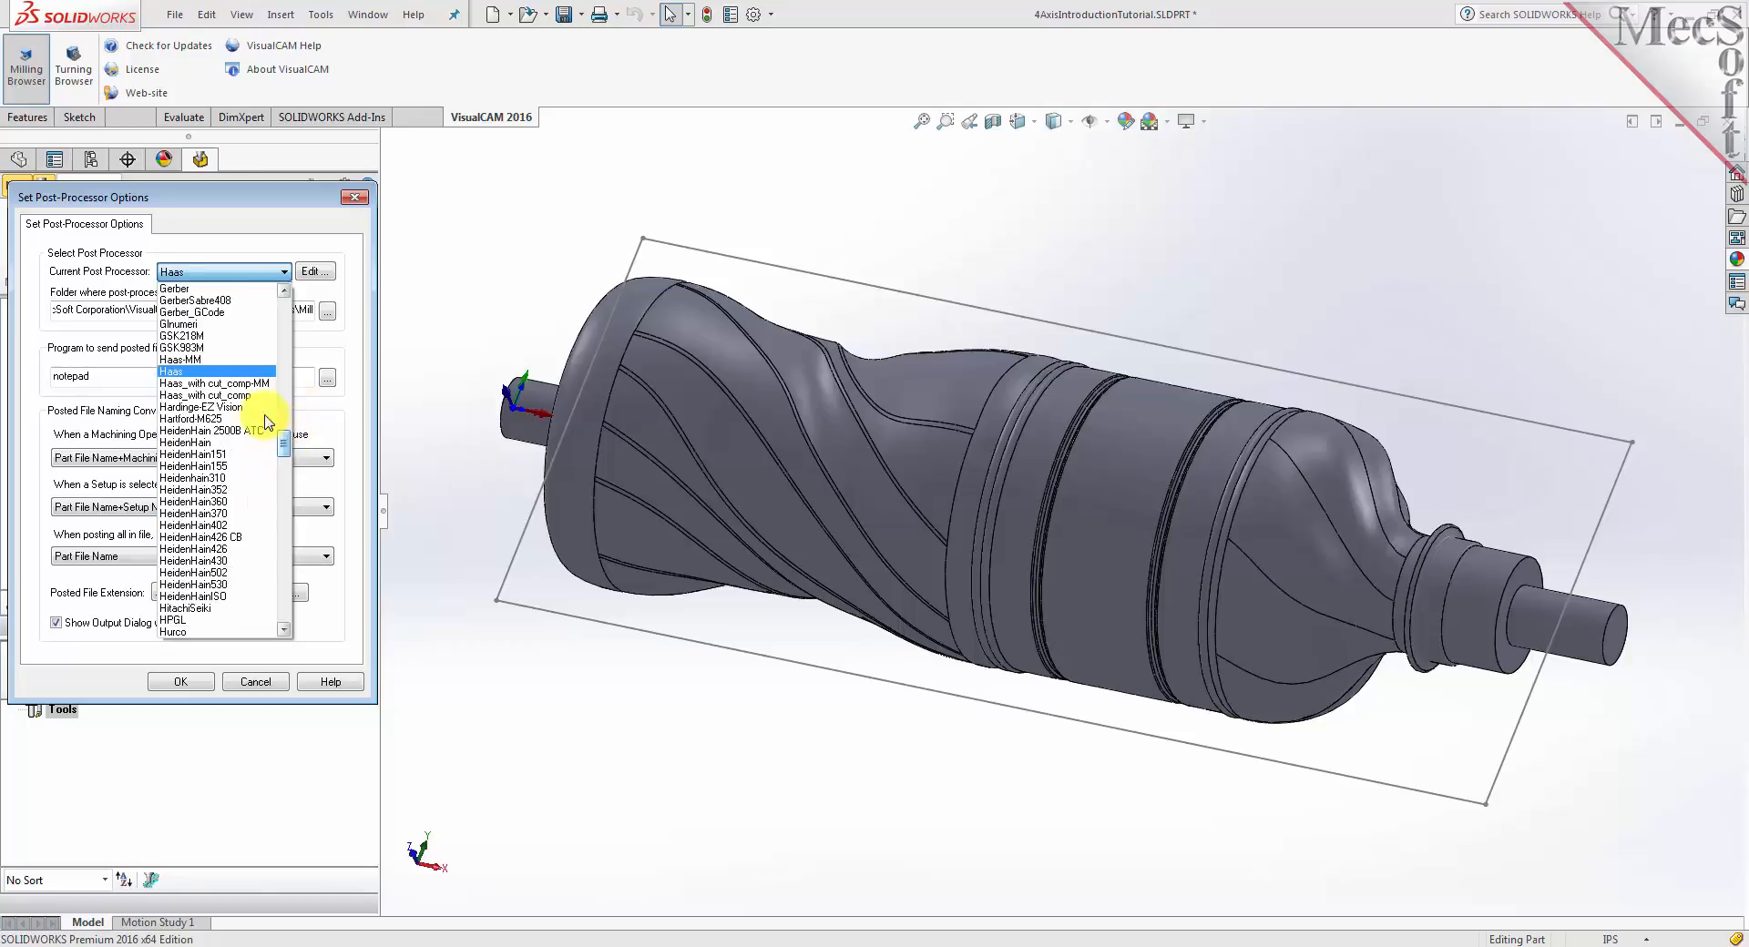
click(186, 382)
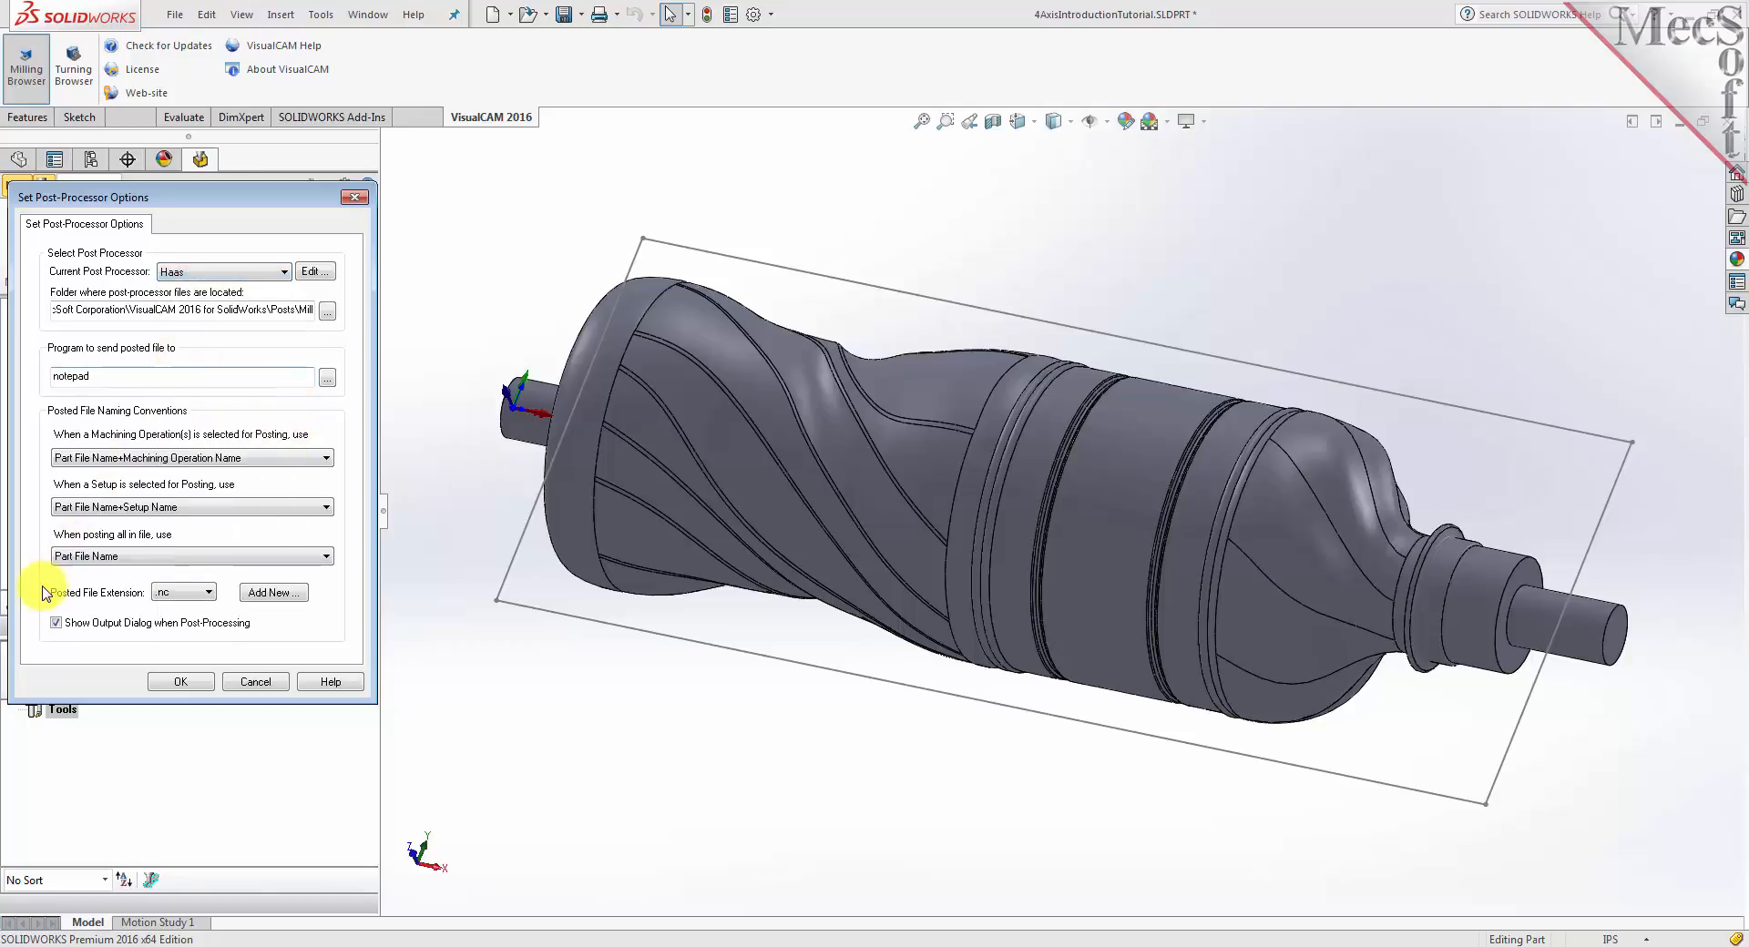
click(209, 595)
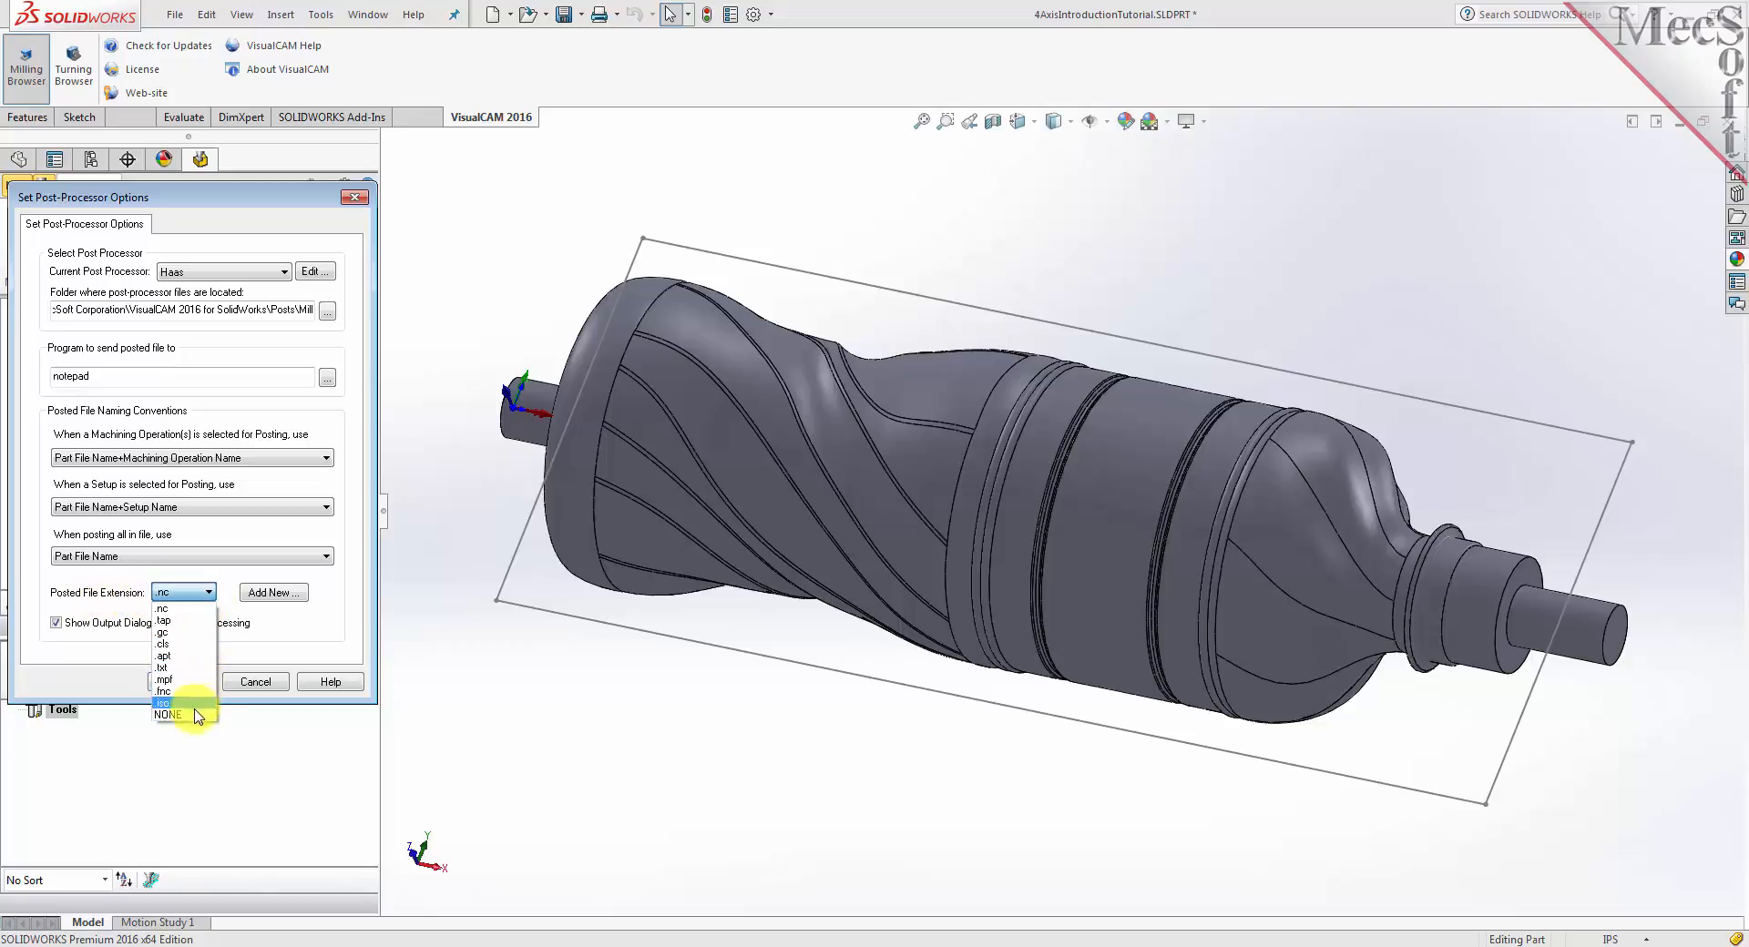
click(190, 609)
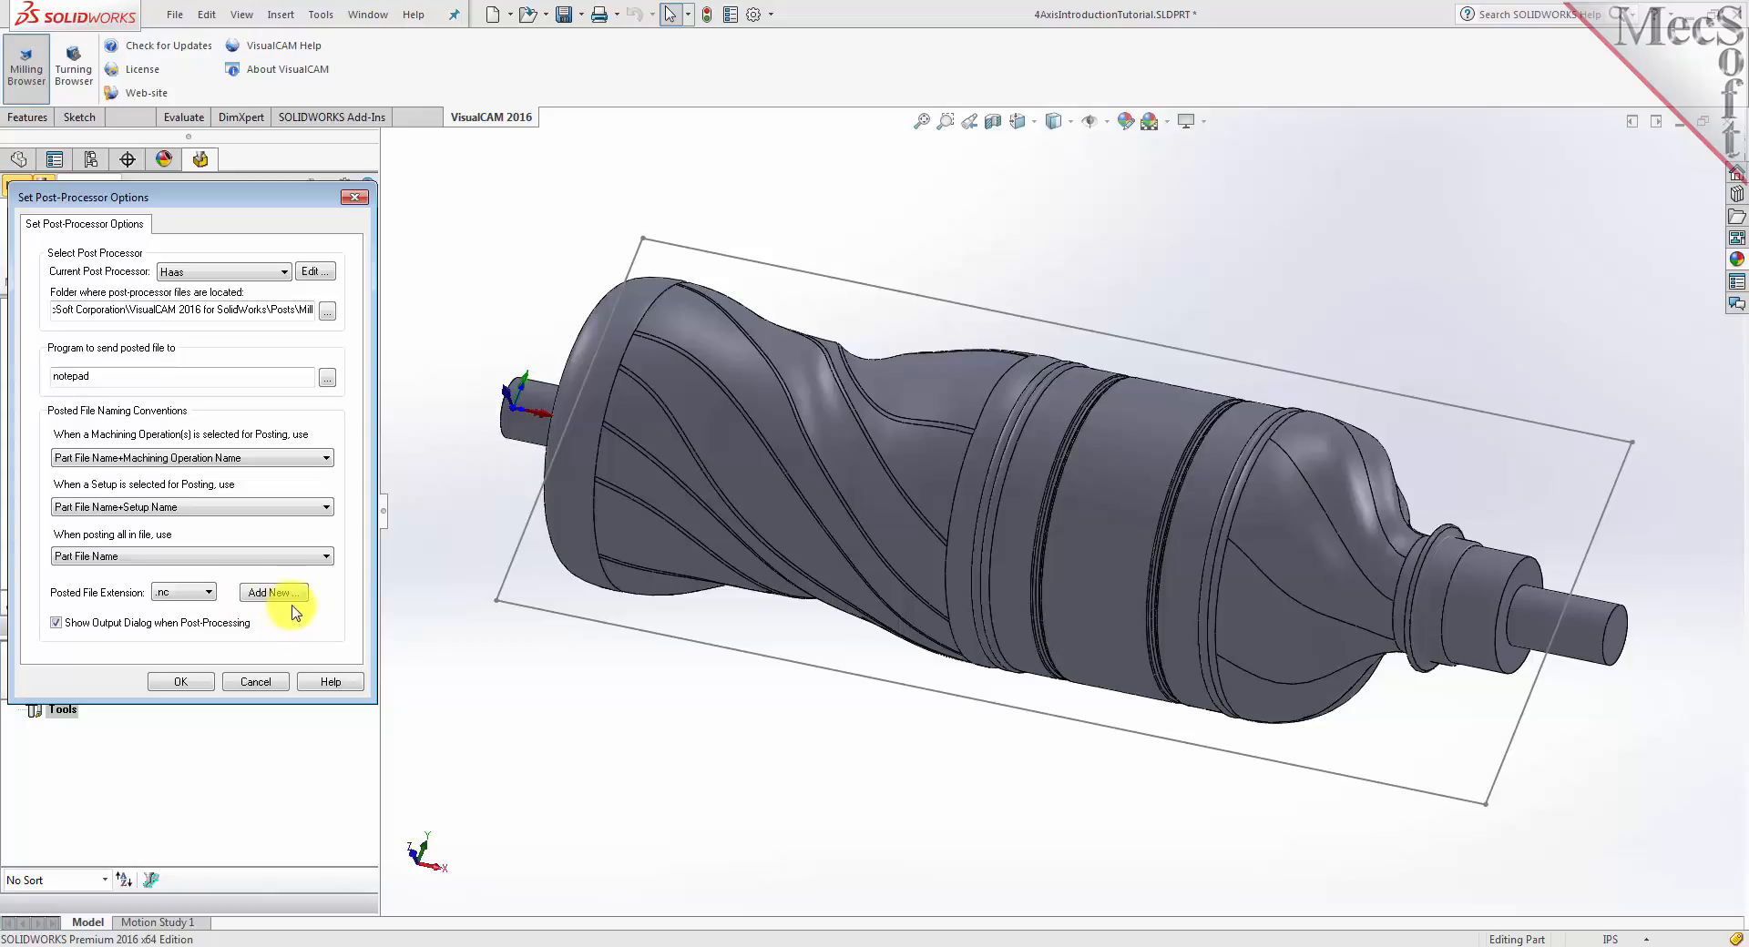
click(177, 681)
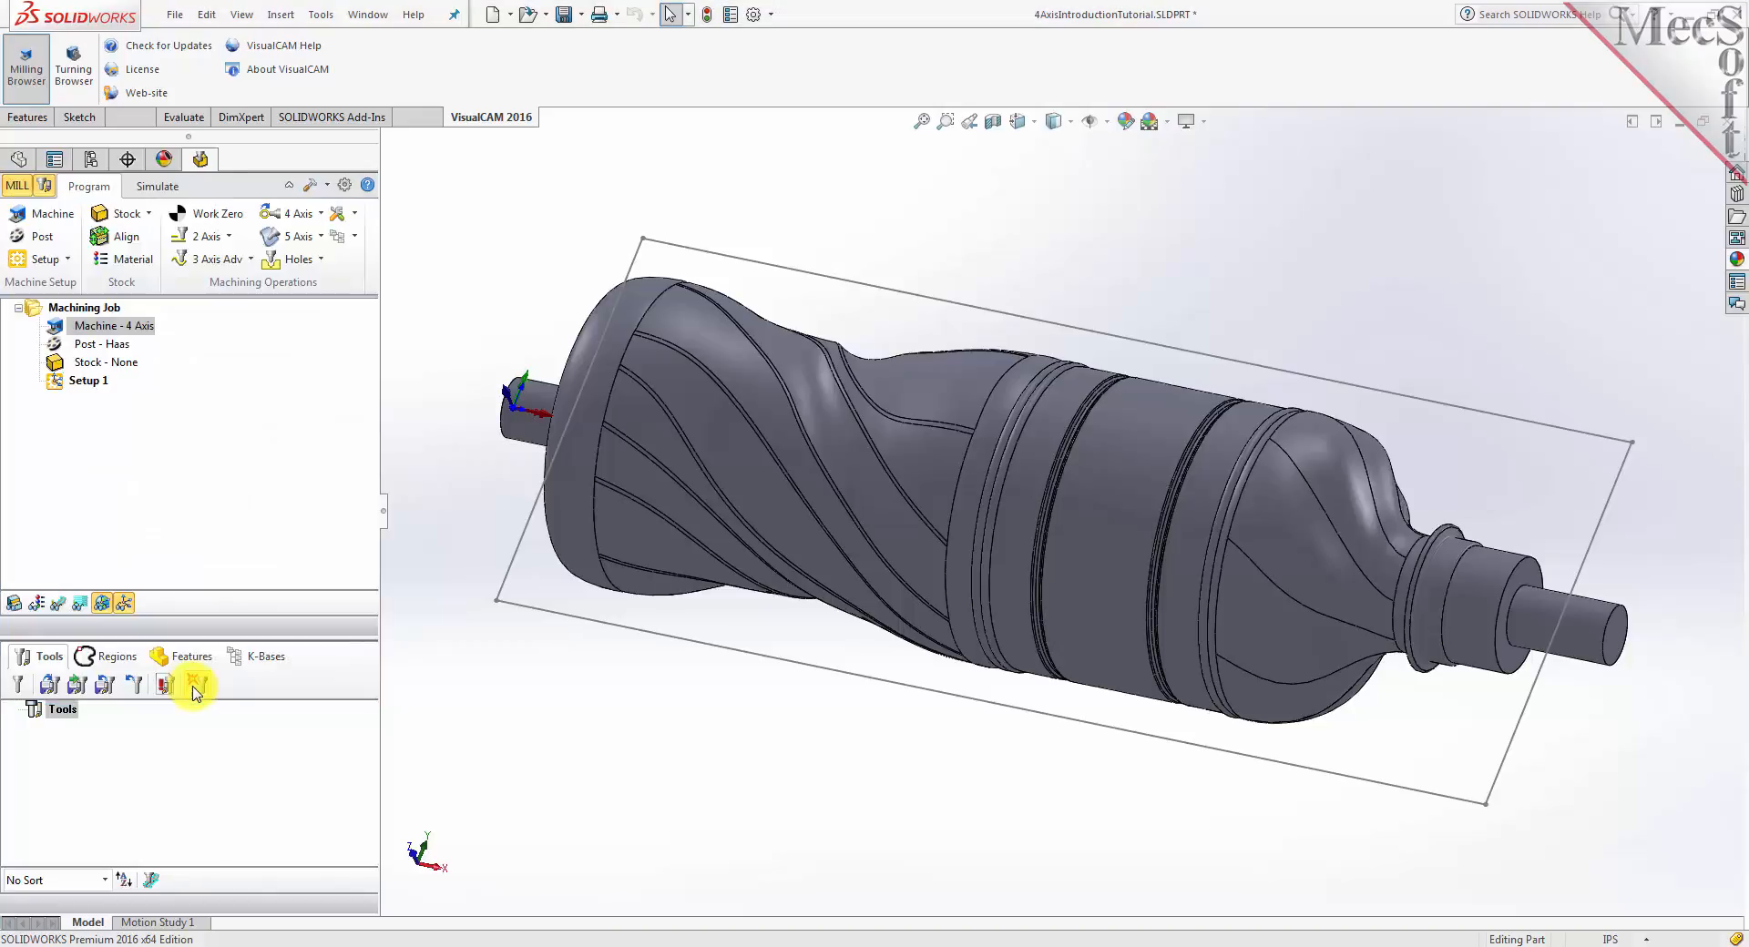
click(60, 344)
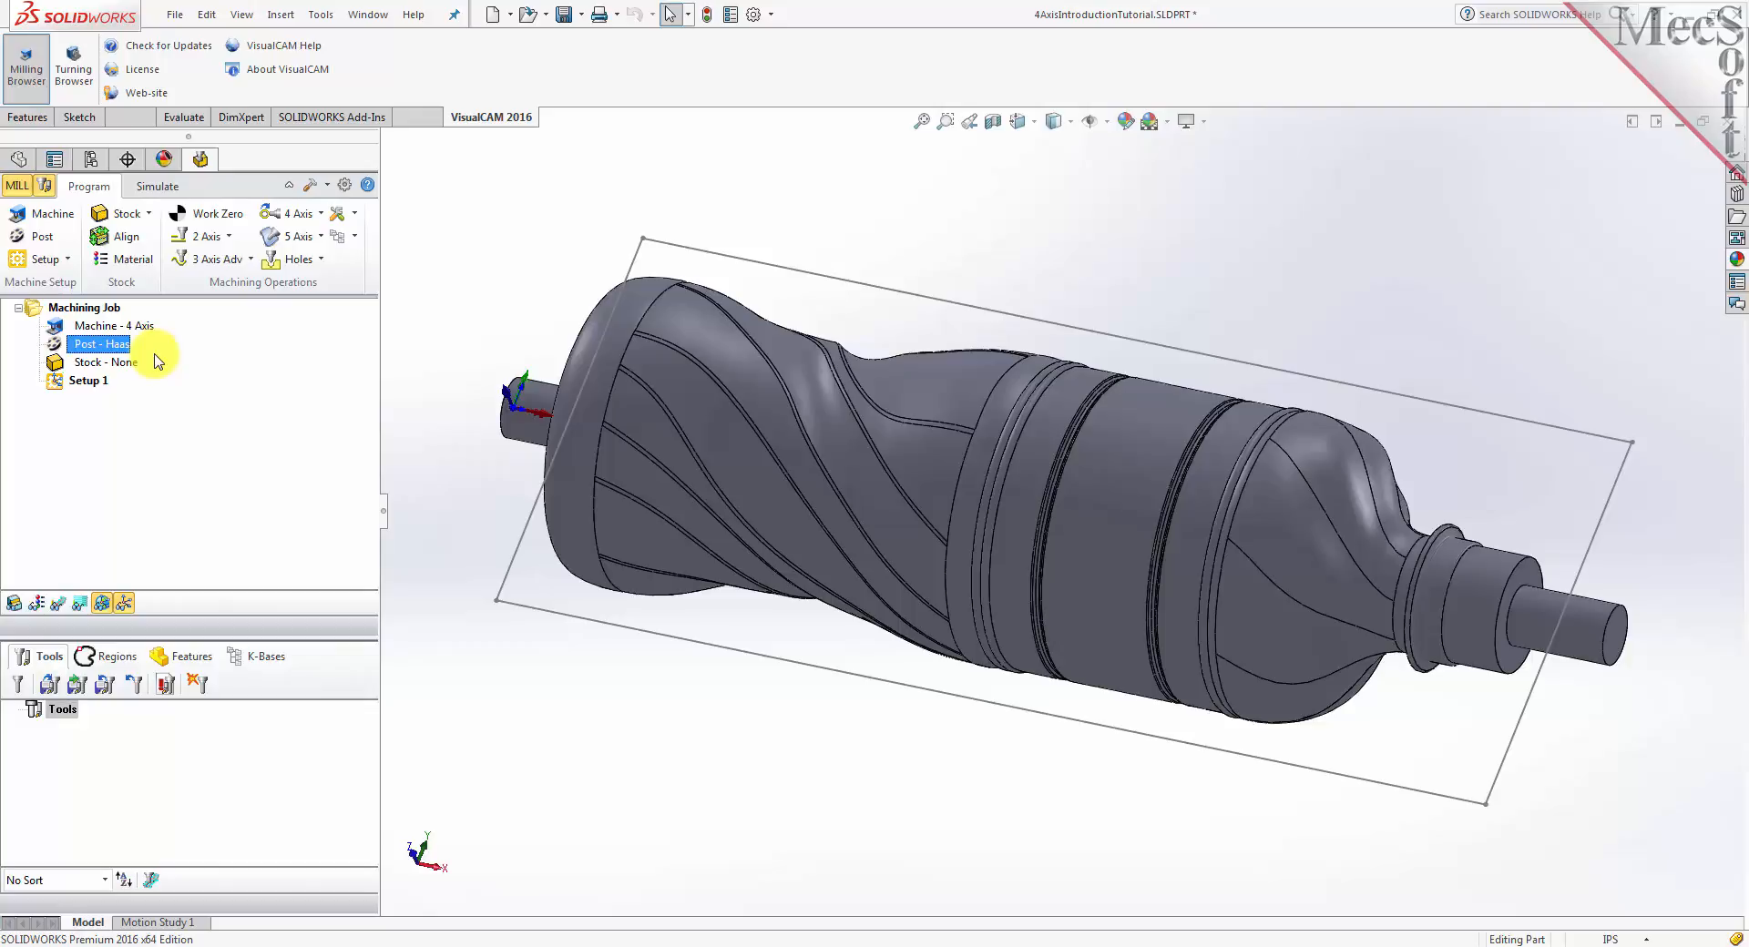
Create a box stock with a width of 3 in and a height of 3 in, referenced to its lower front corner
click(68, 383)
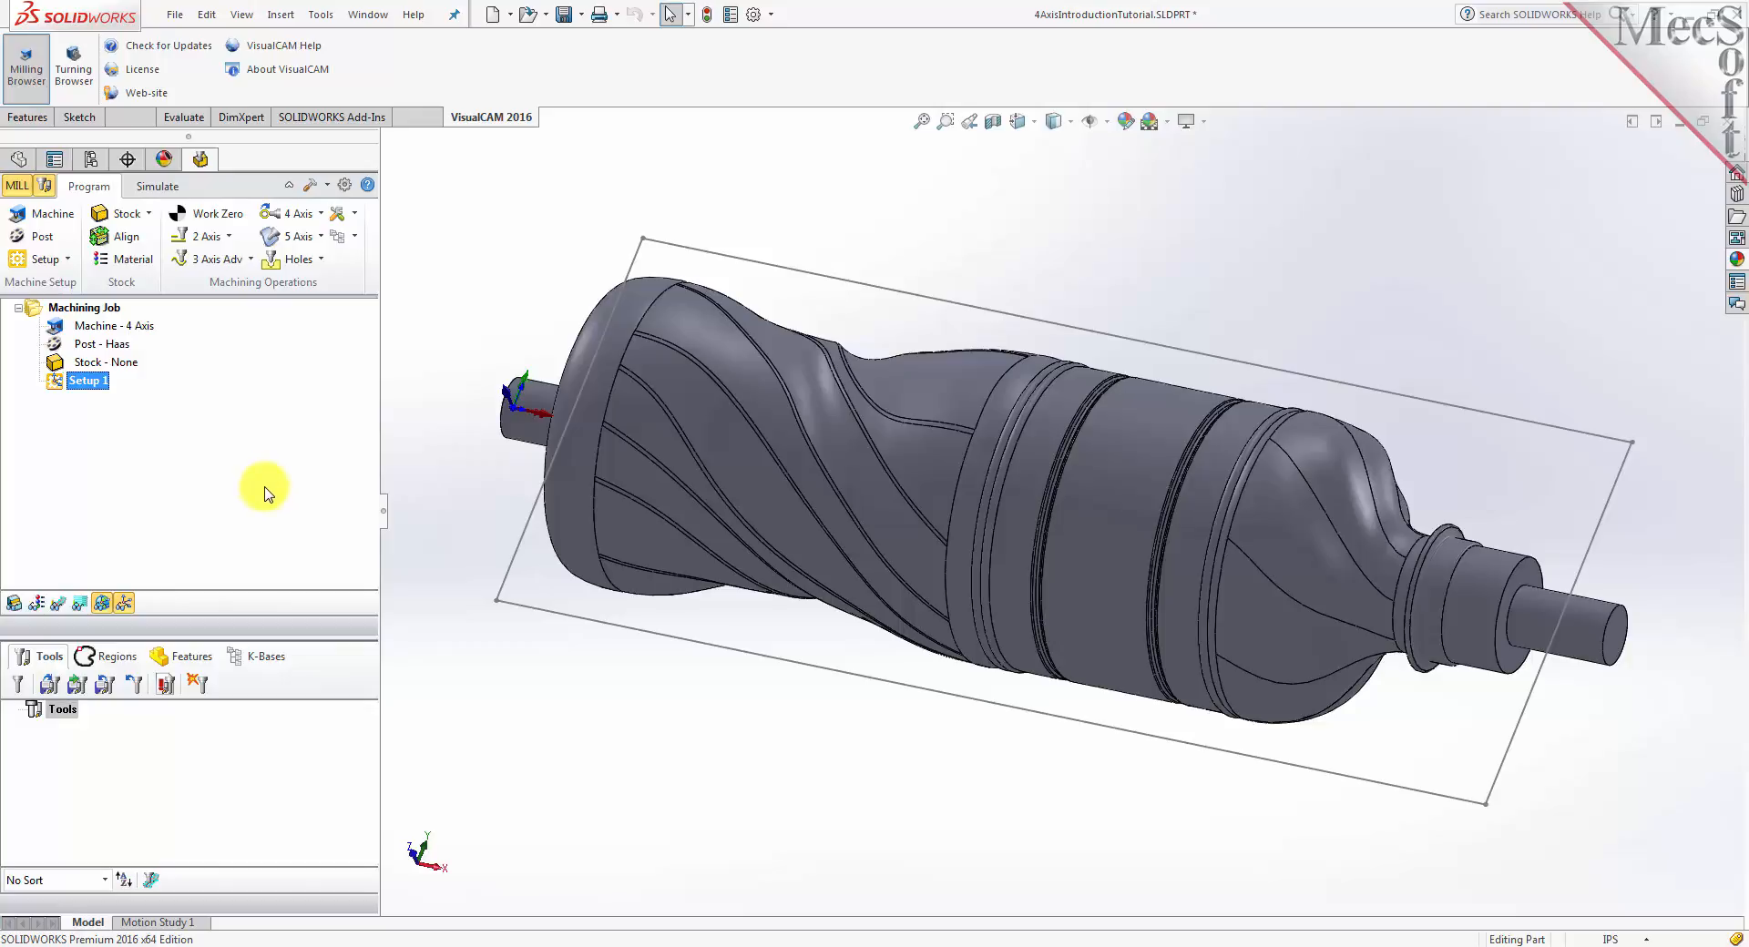
click(148, 215)
click(149, 215)
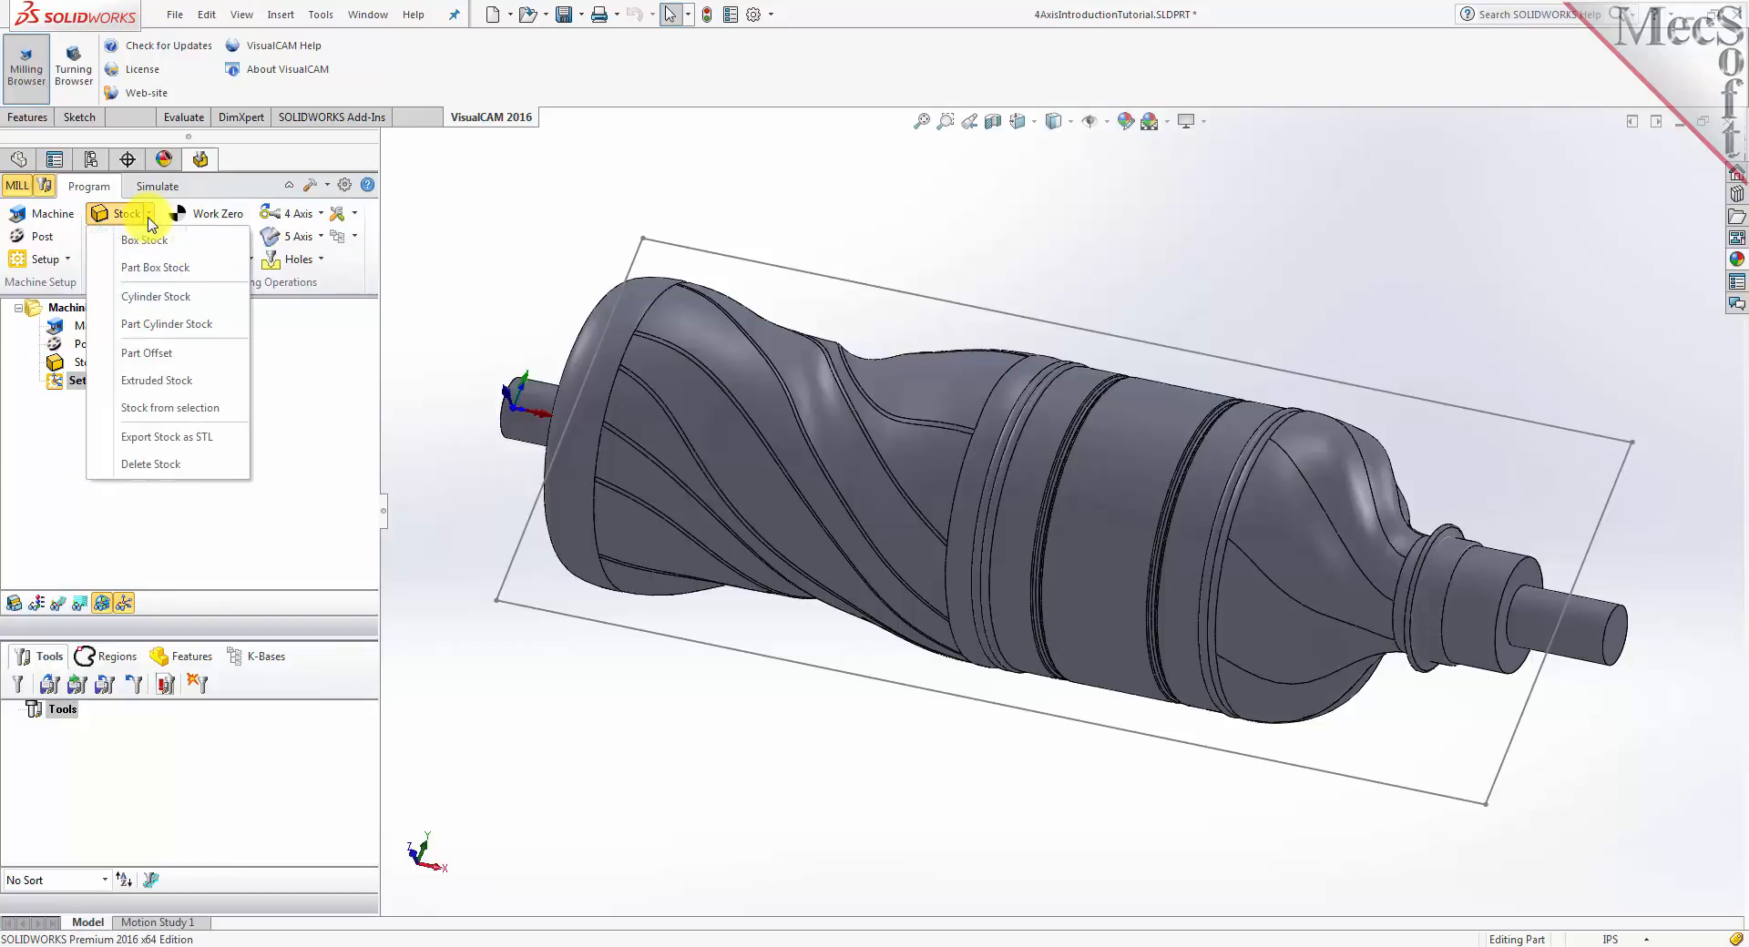
click(192, 242)
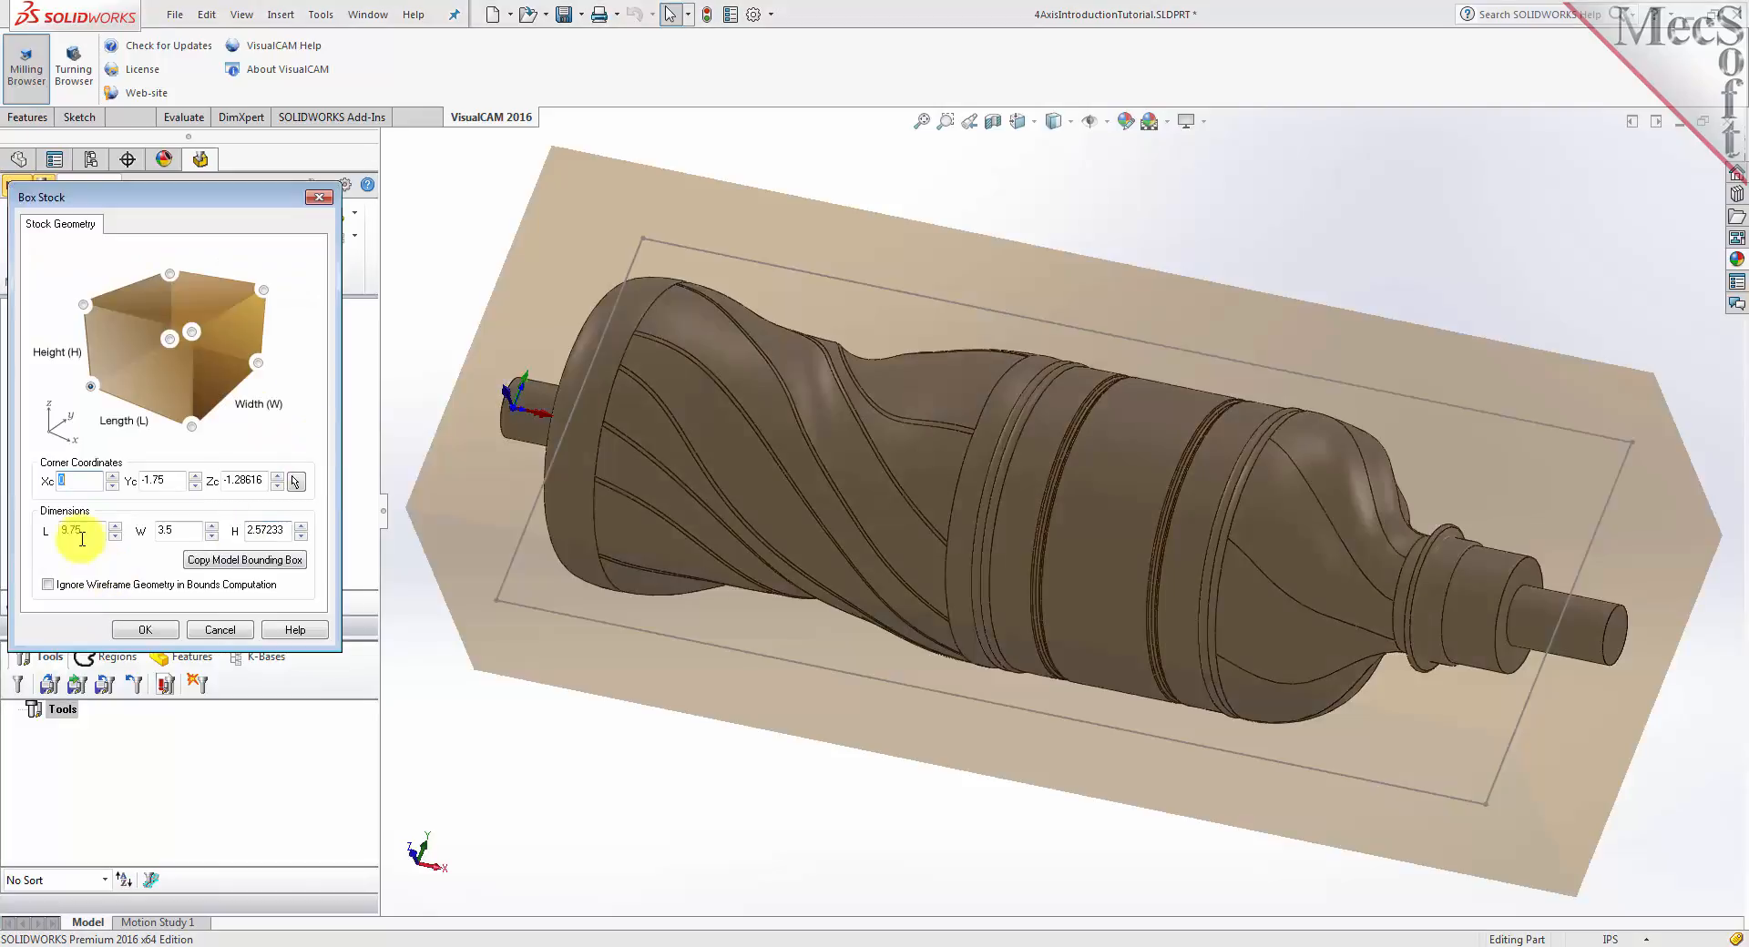
double_click(92, 531)
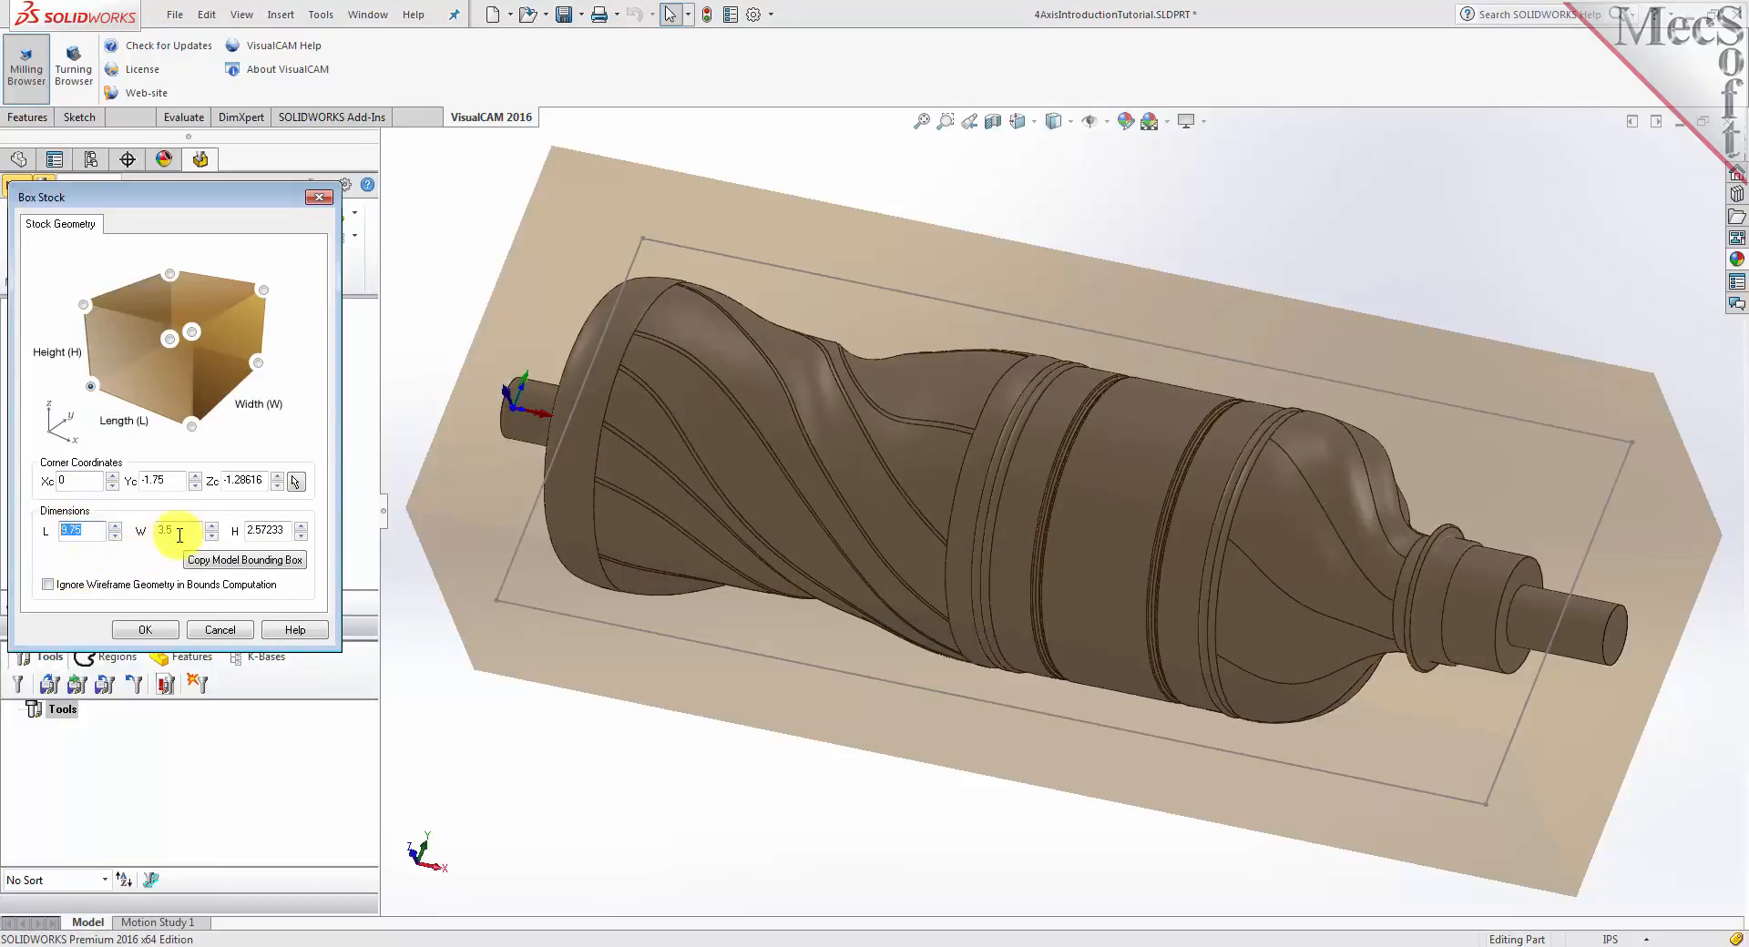
double_click(152, 532)
text(3)
key(Tab)
text(3)
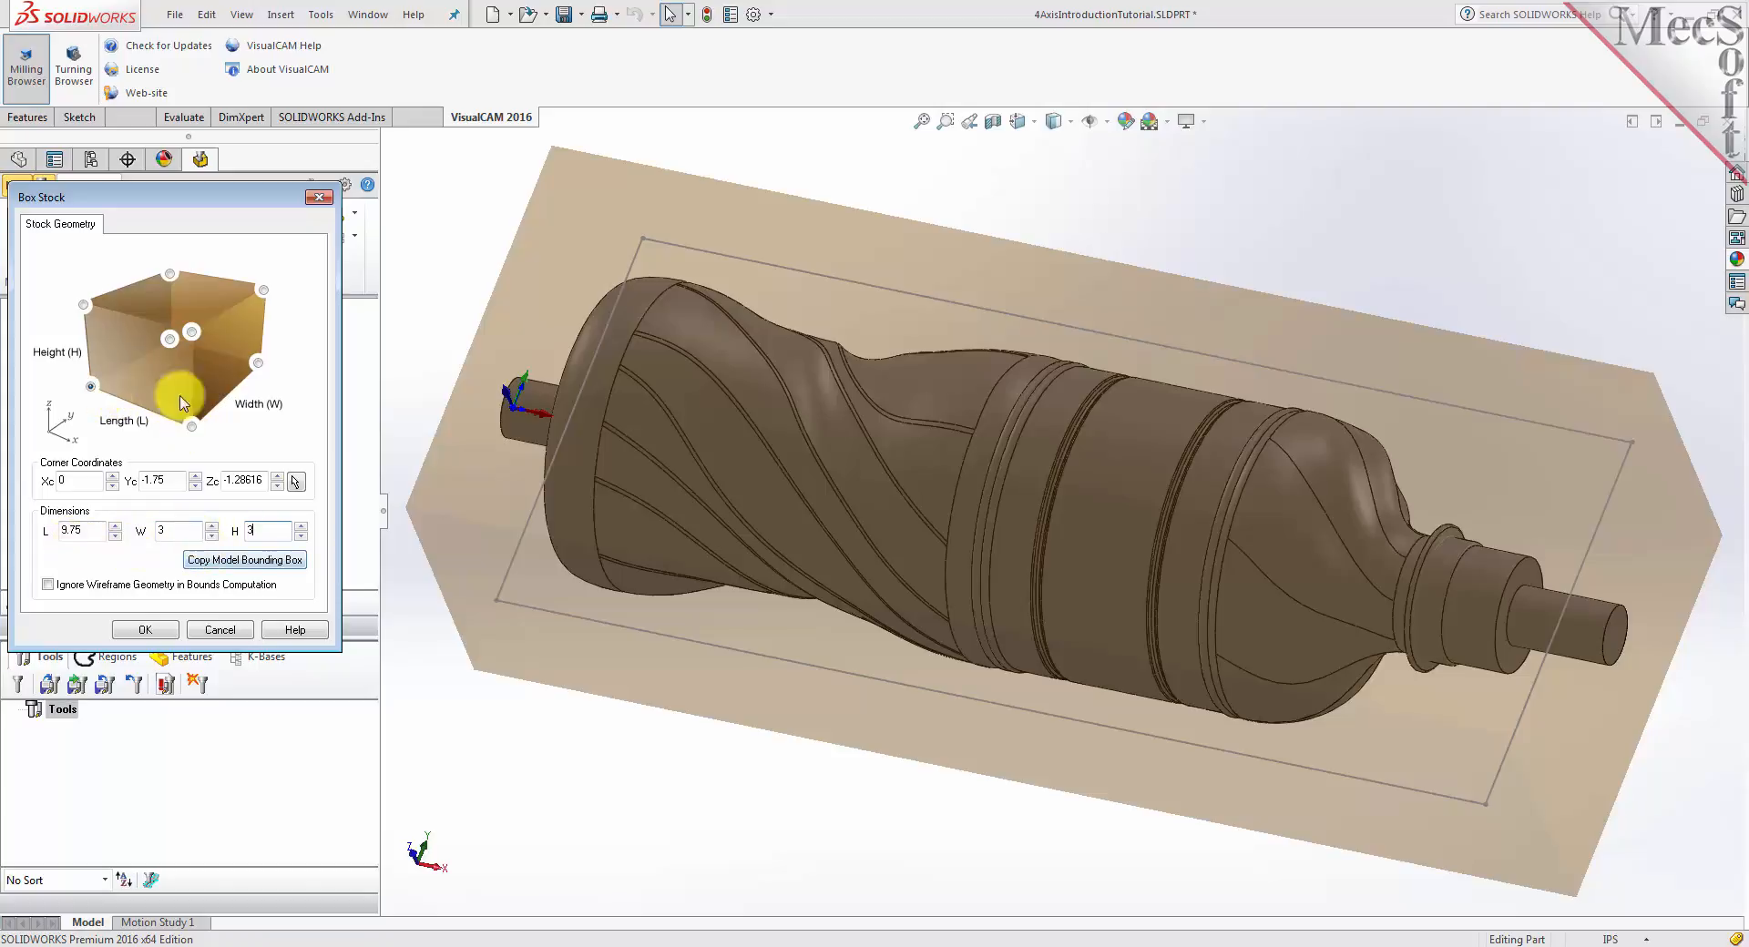
click(92, 388)
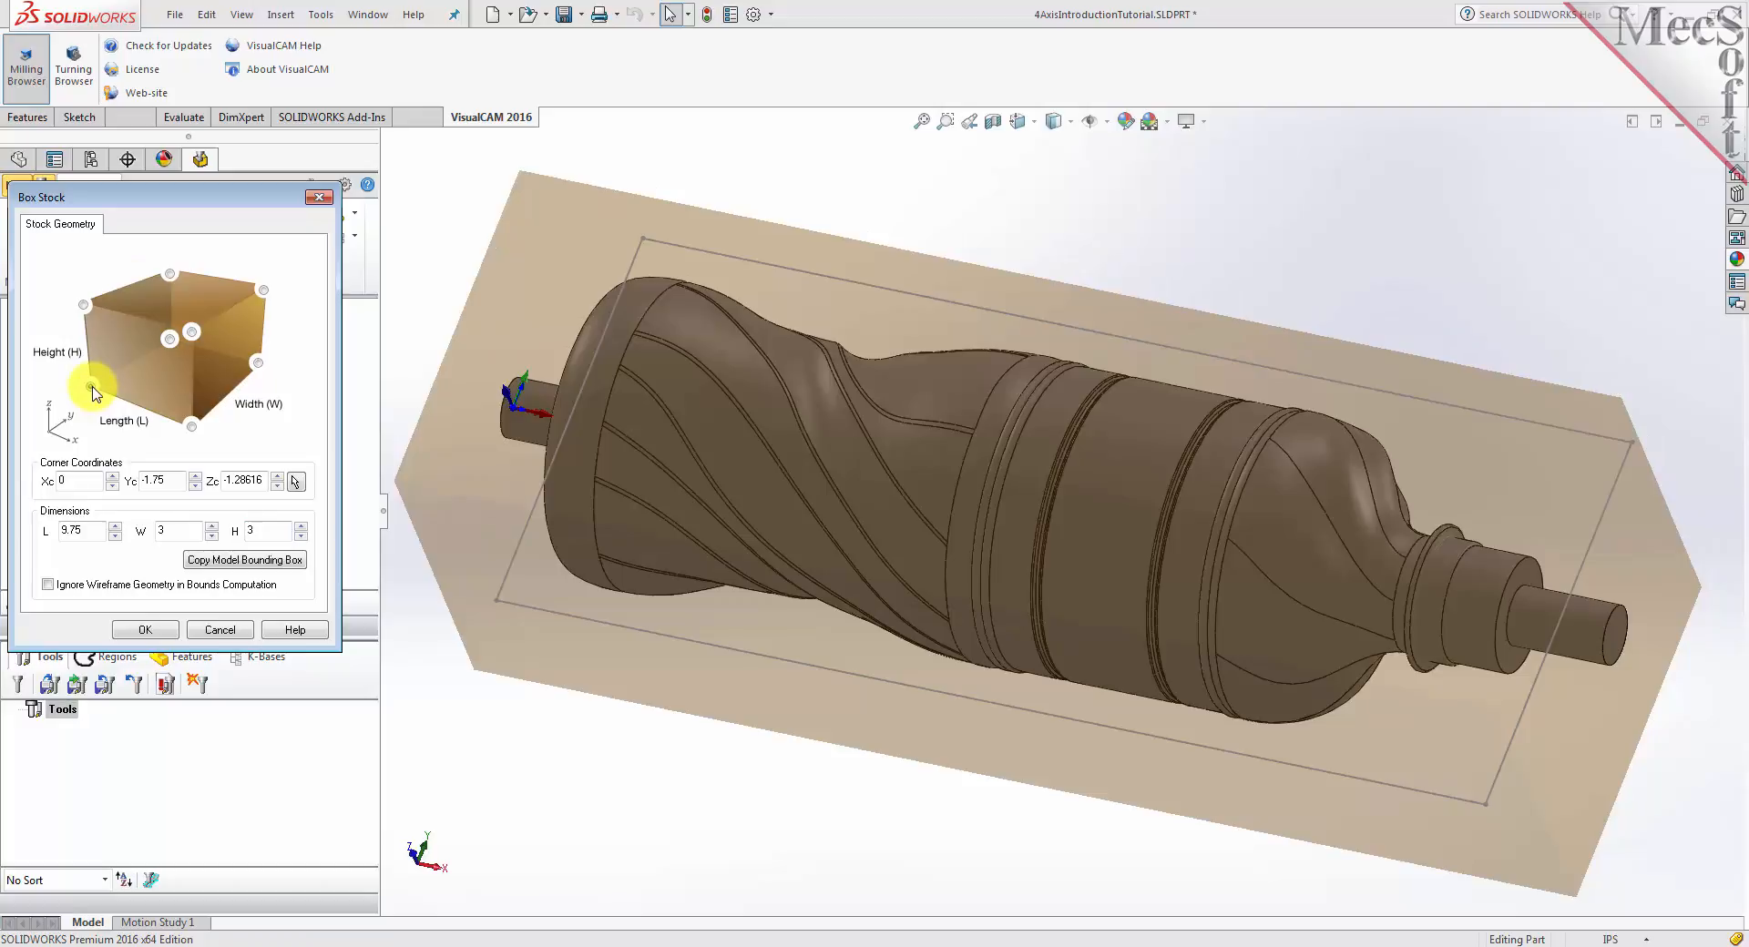
click(155, 631)
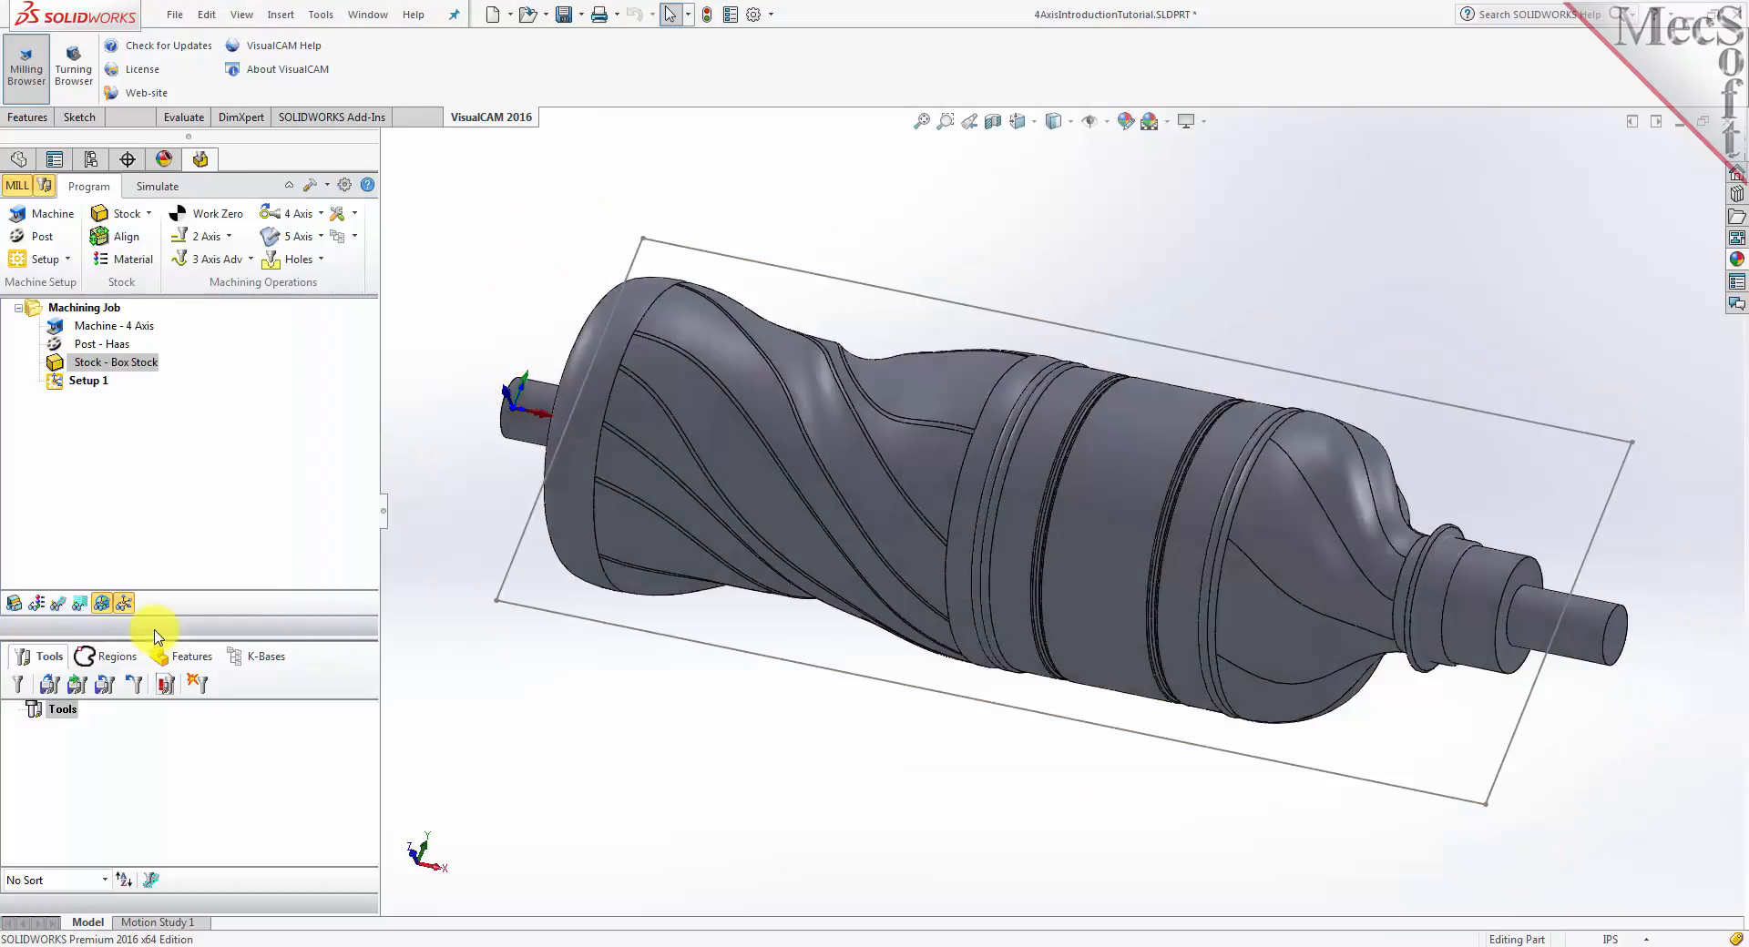
Turn on the display of the box stock around the bottle part
click(55, 363)
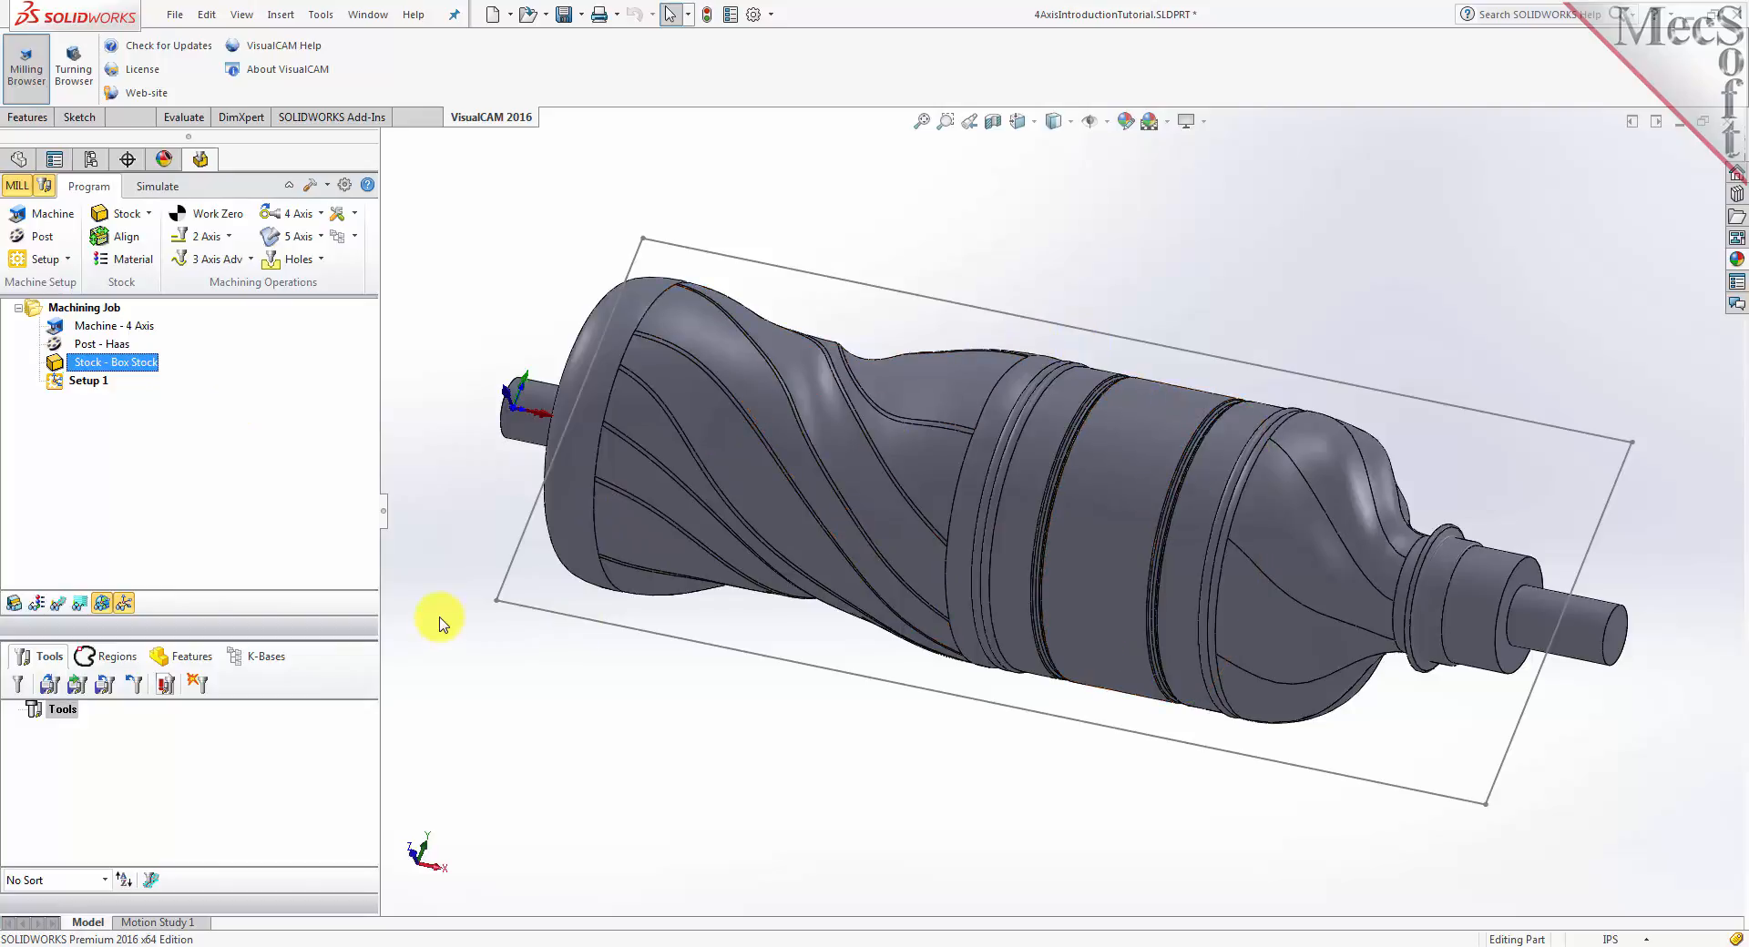
click(14, 606)
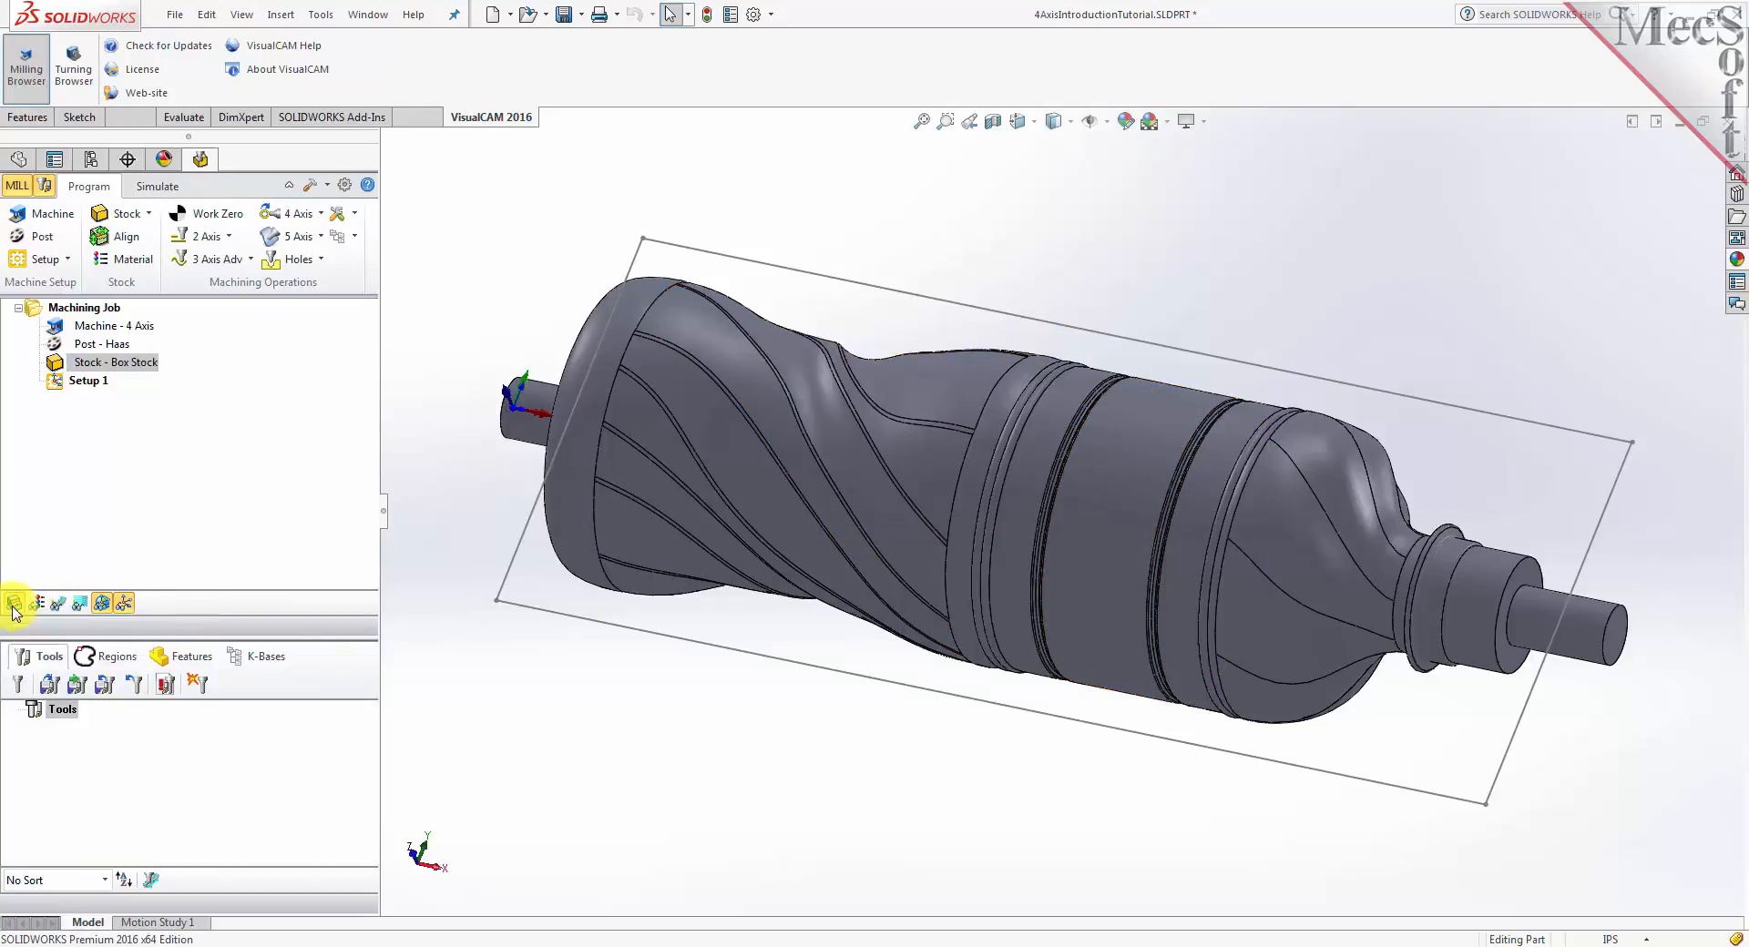
click(14, 606)
click(13, 606)
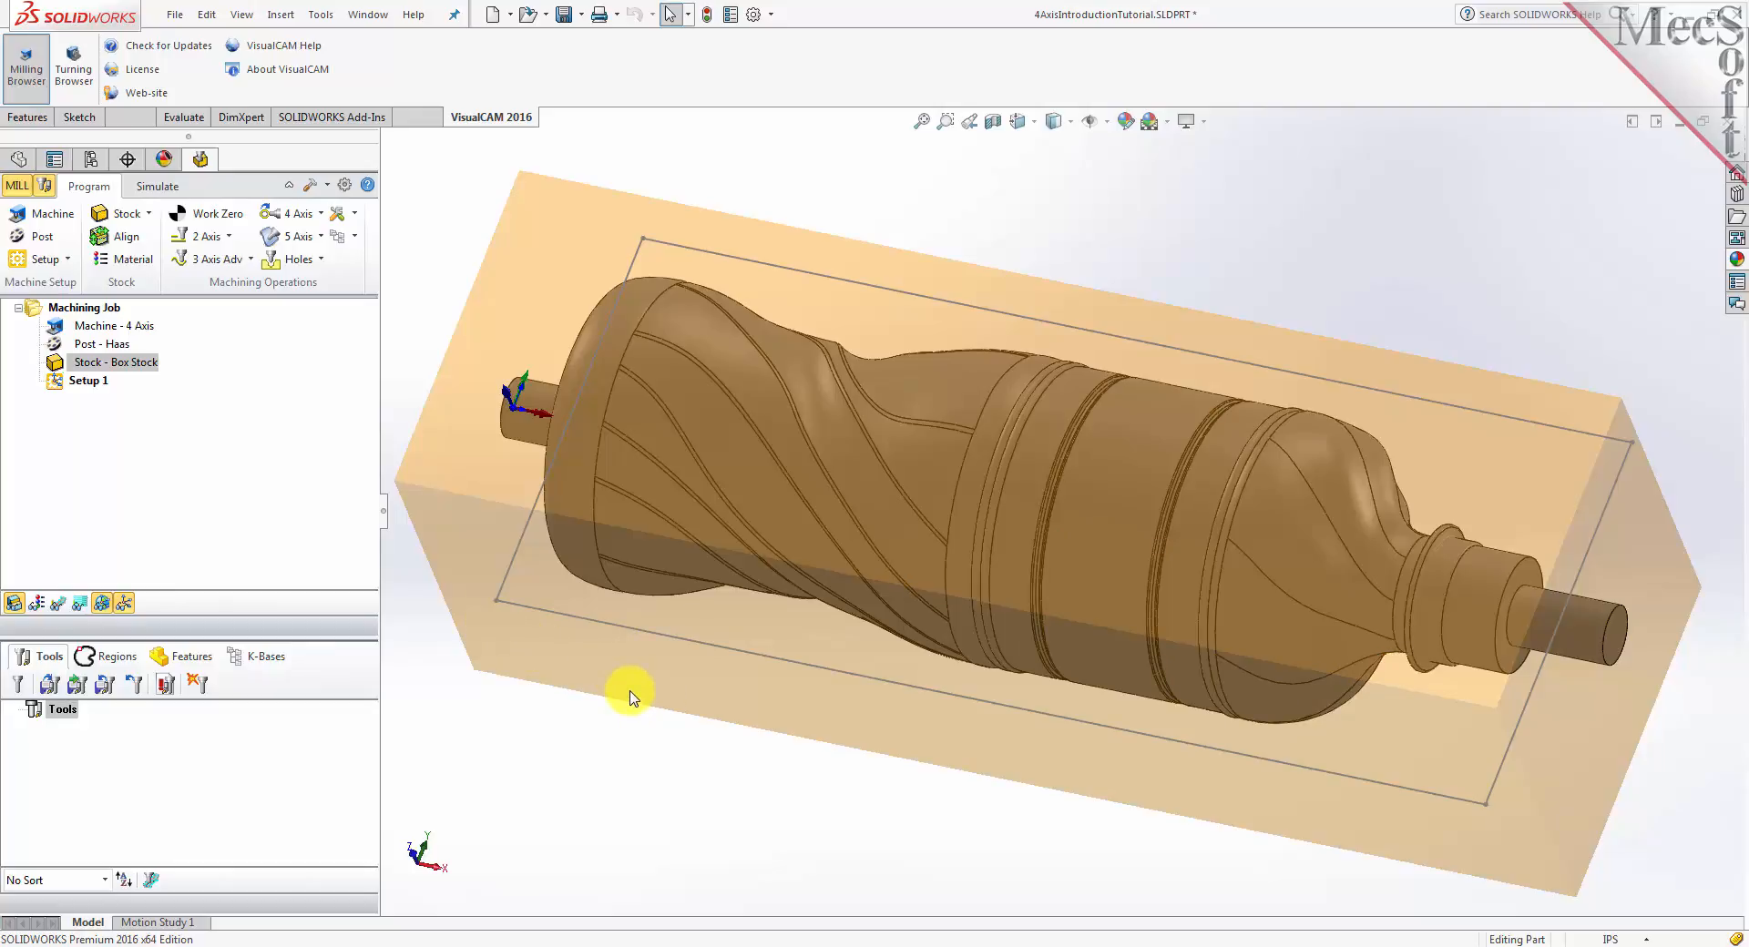
Align the box stock about the part with Center for both the Z and XY alignment, and check it from the end
click(128, 240)
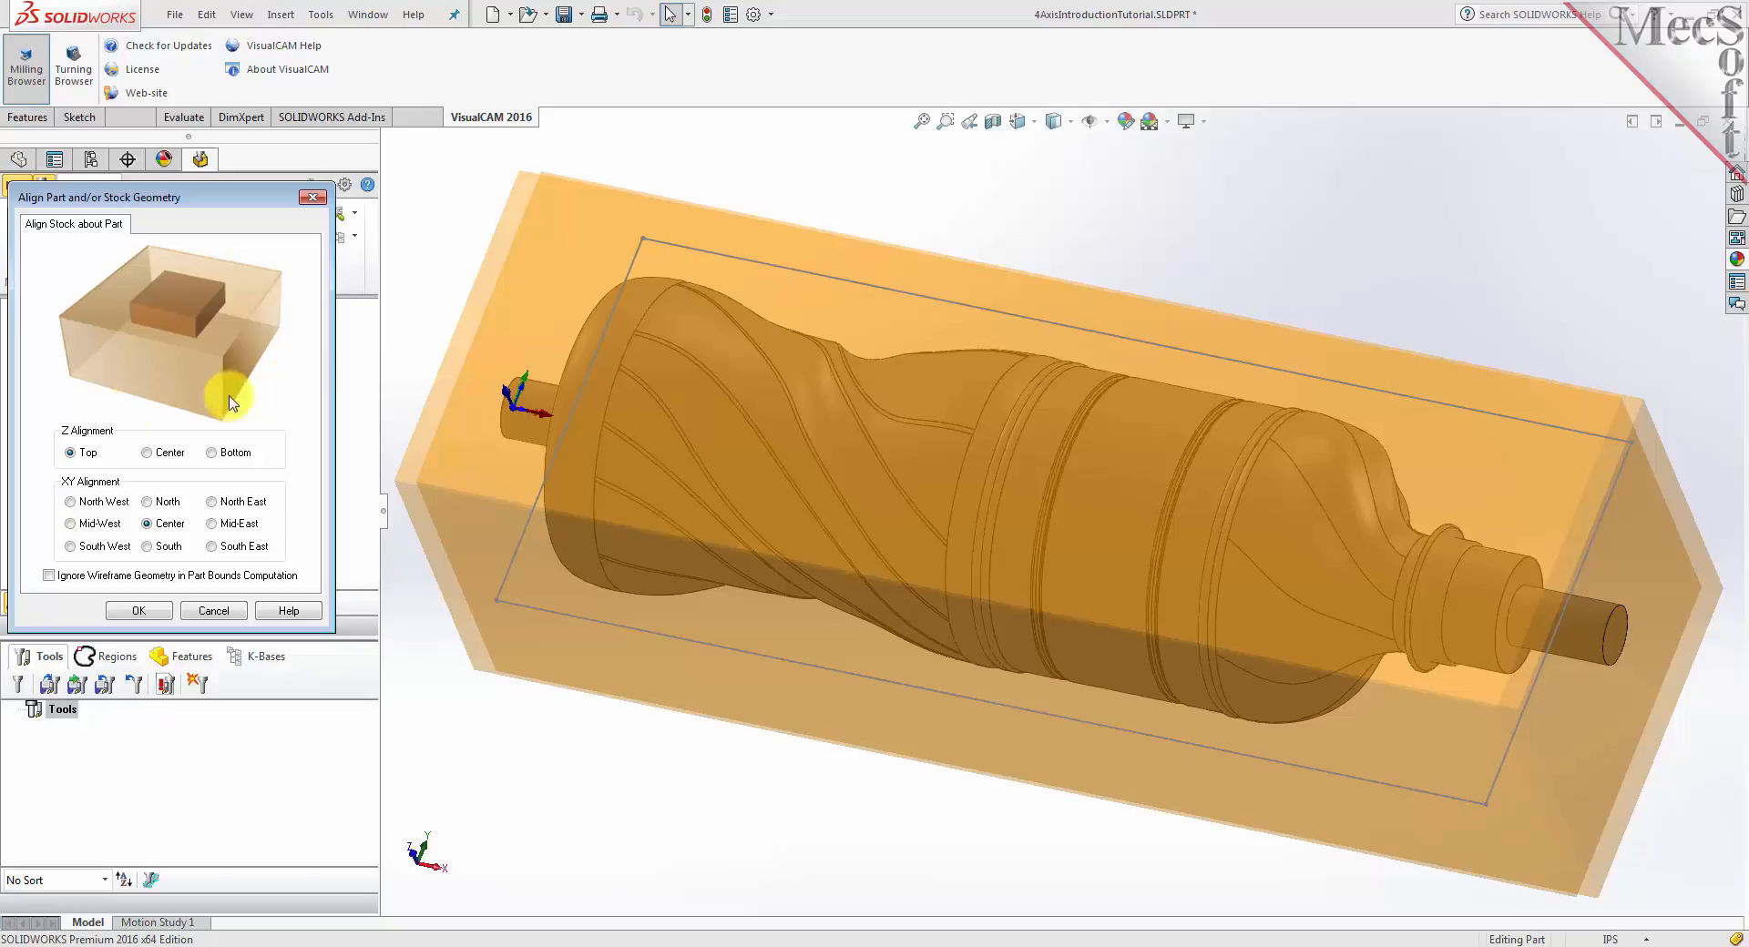
click(147, 453)
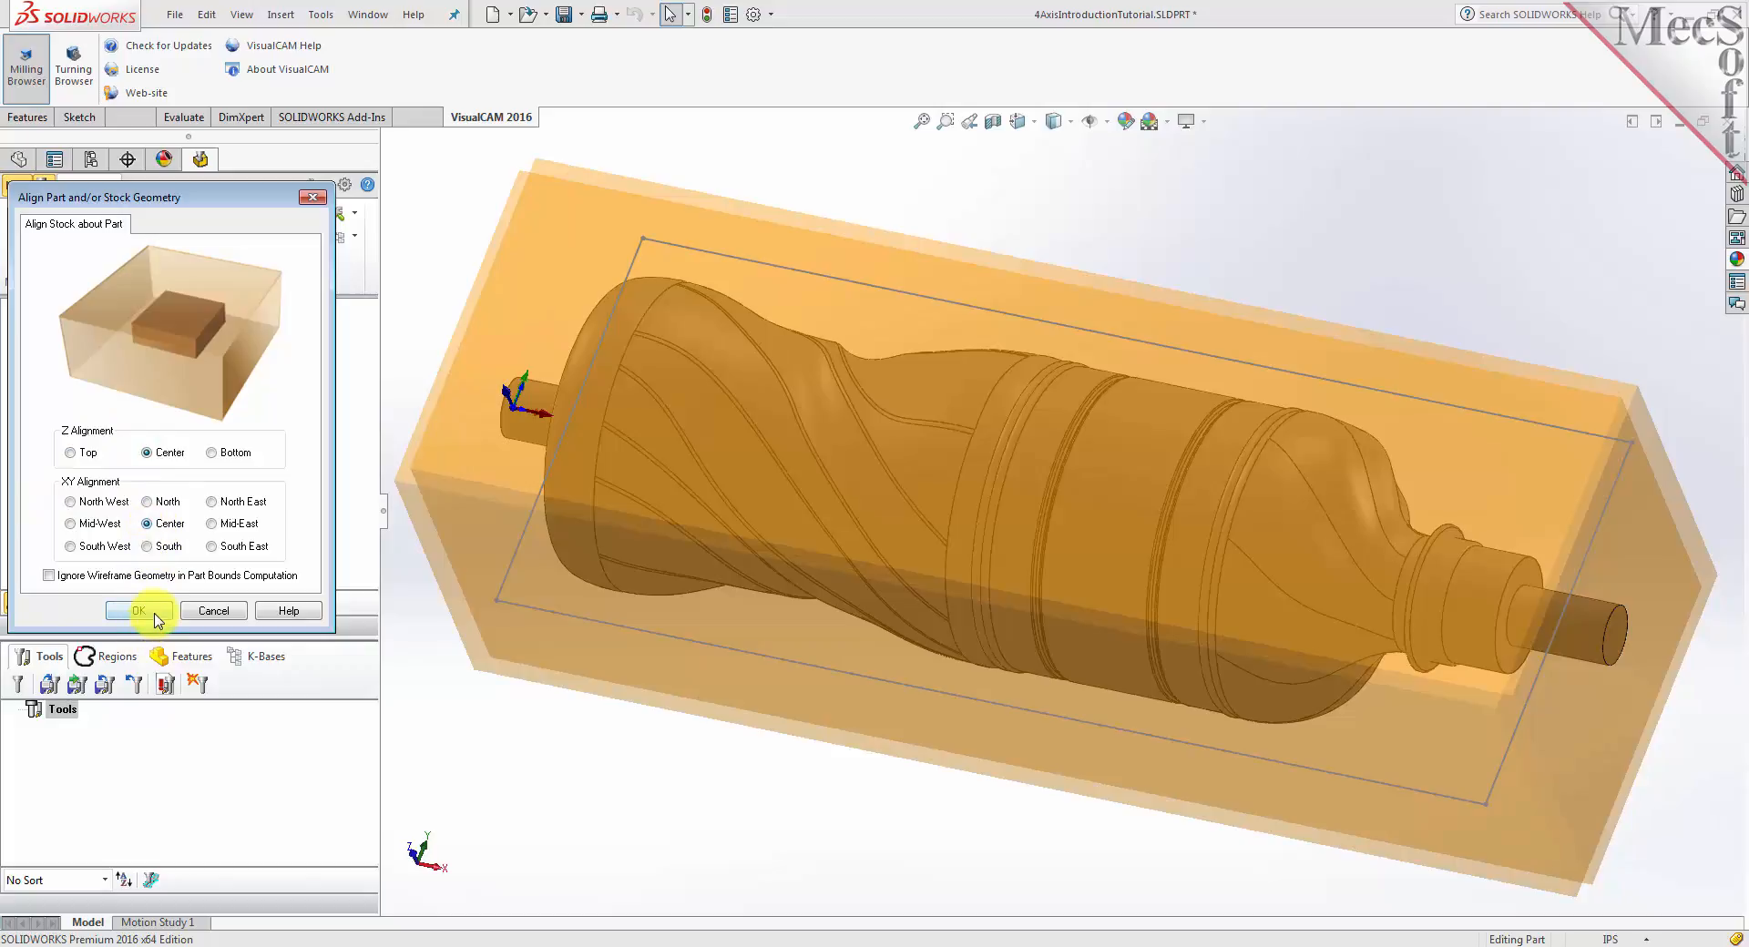
click(139, 610)
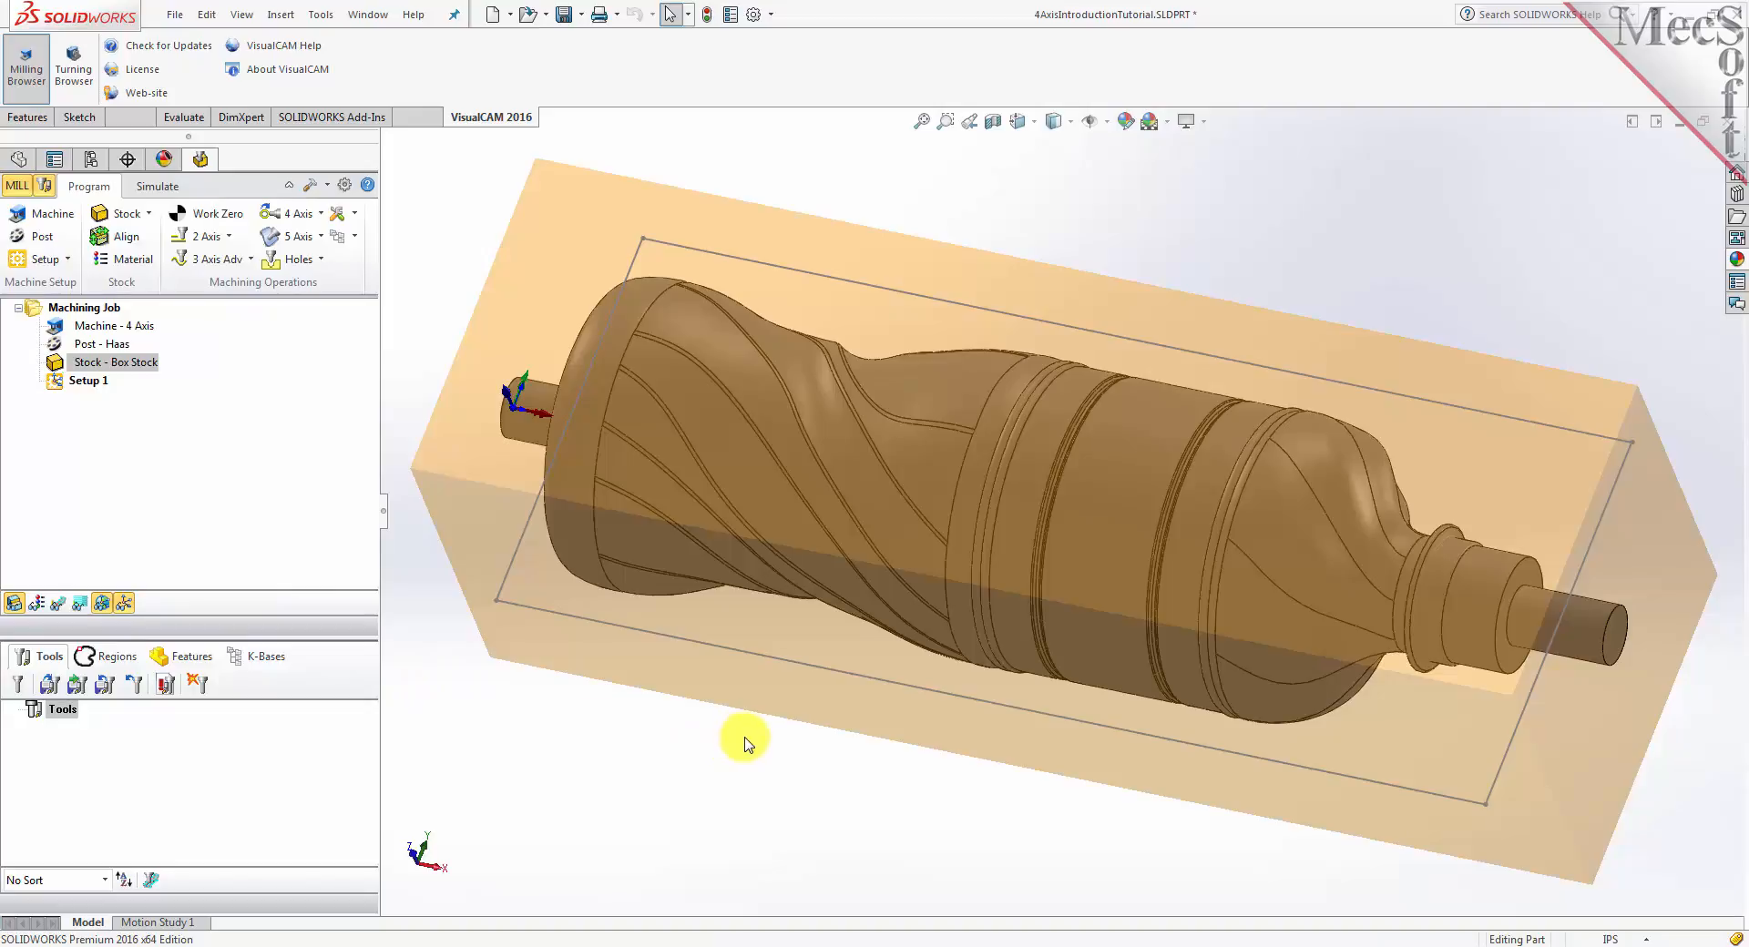
middle_drag(953, 811, 820, 724)
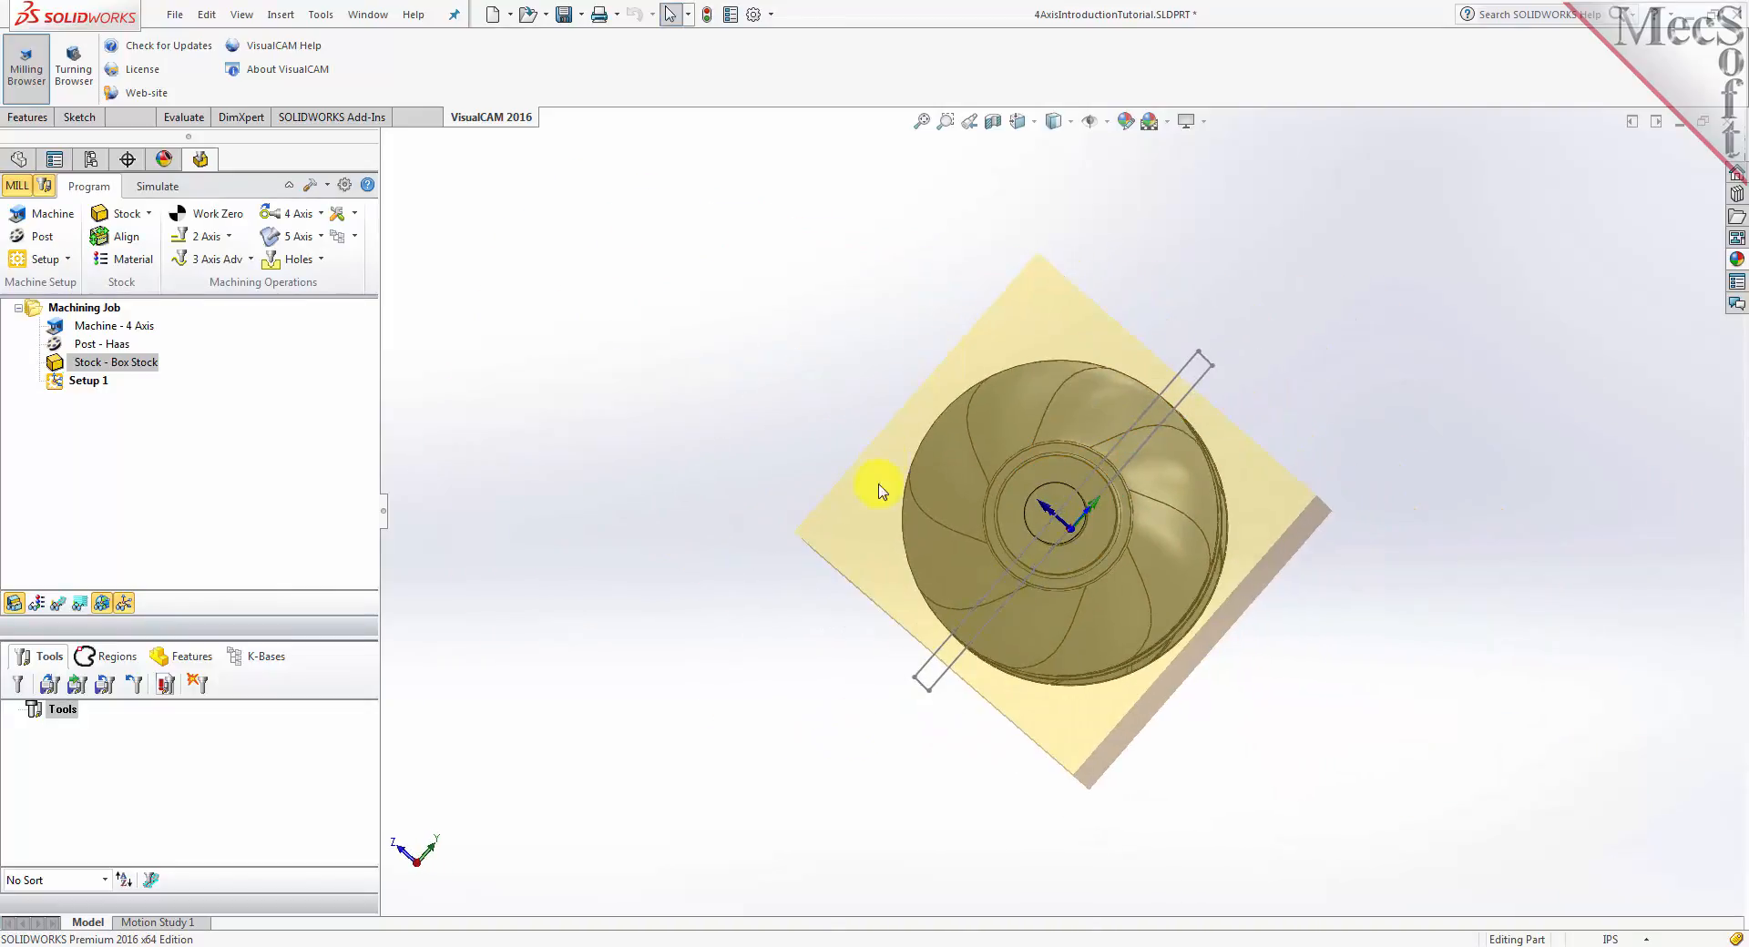
middle_drag(687, 582, 832, 613)
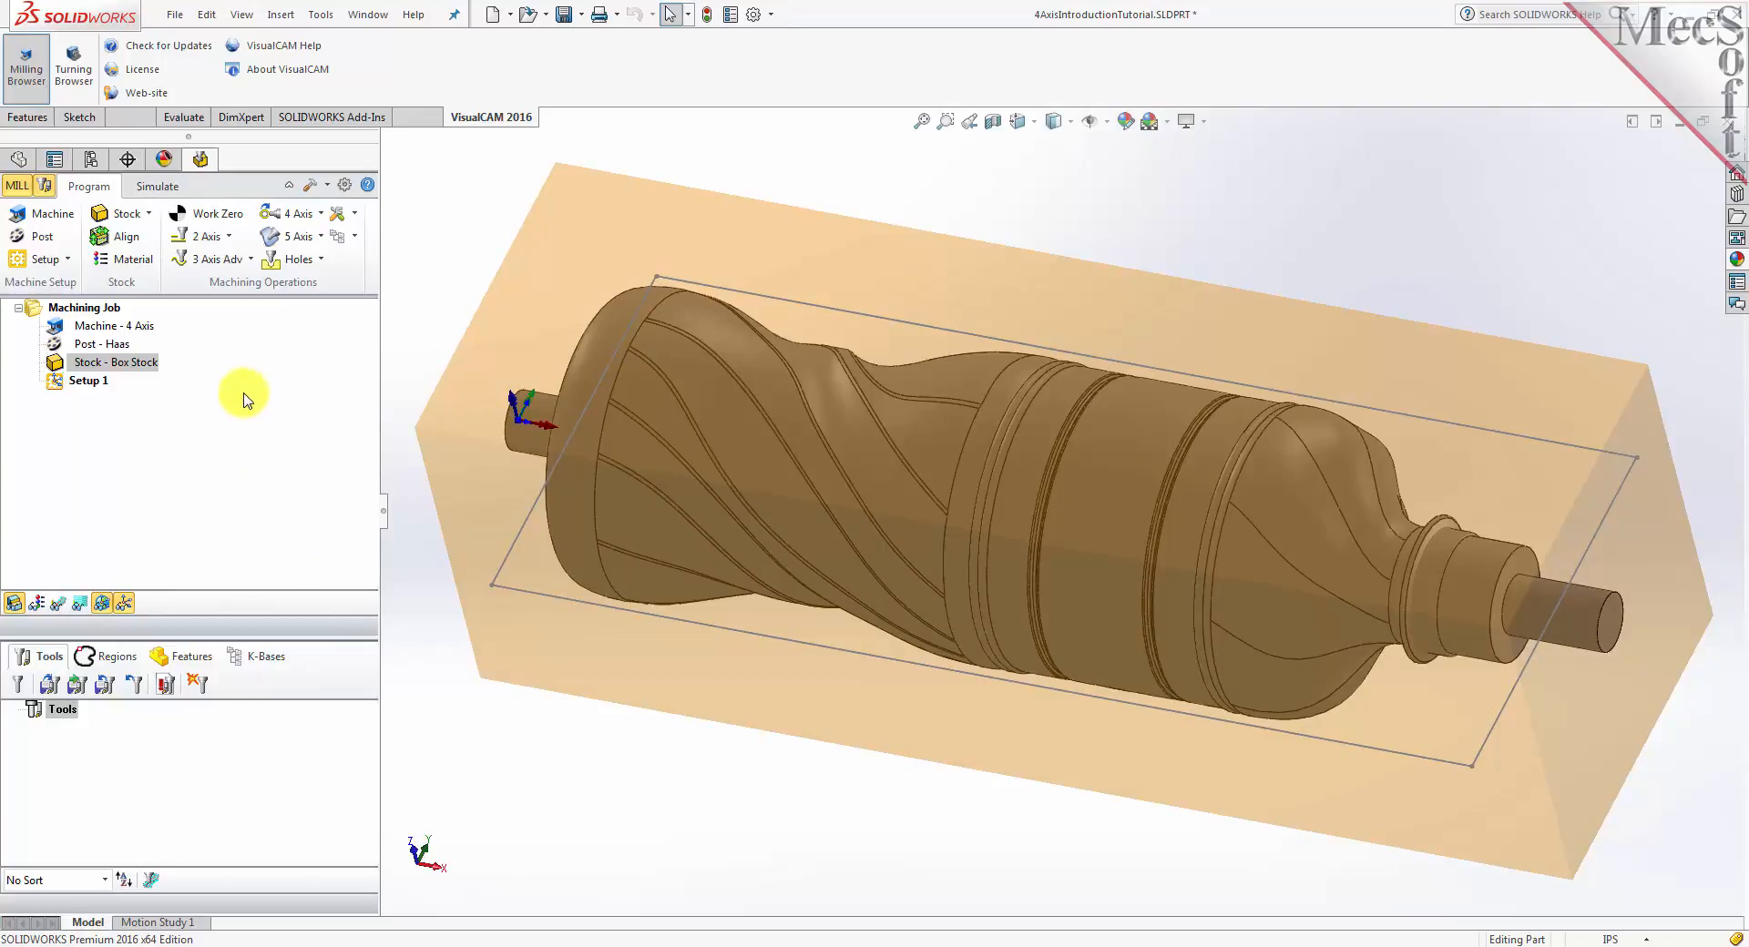
Set the stock material to WOOD from the FeedsSpeedsDataINCH.xml material file
click(137, 262)
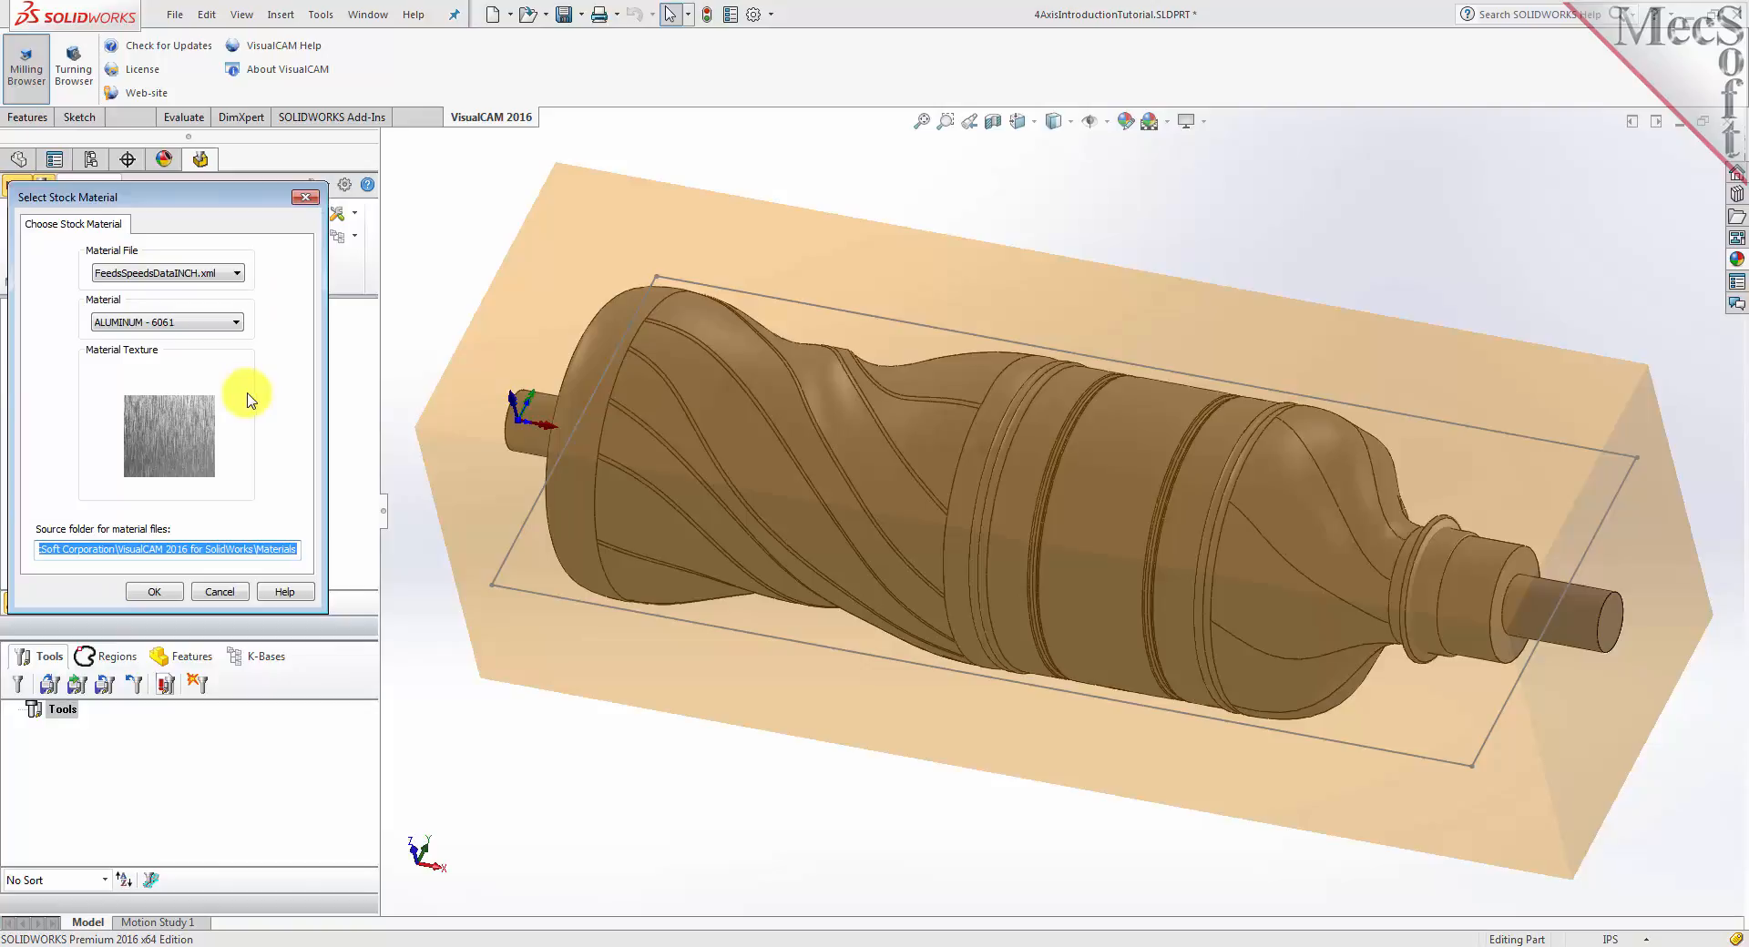
click(237, 323)
drag(239, 411, 242, 545)
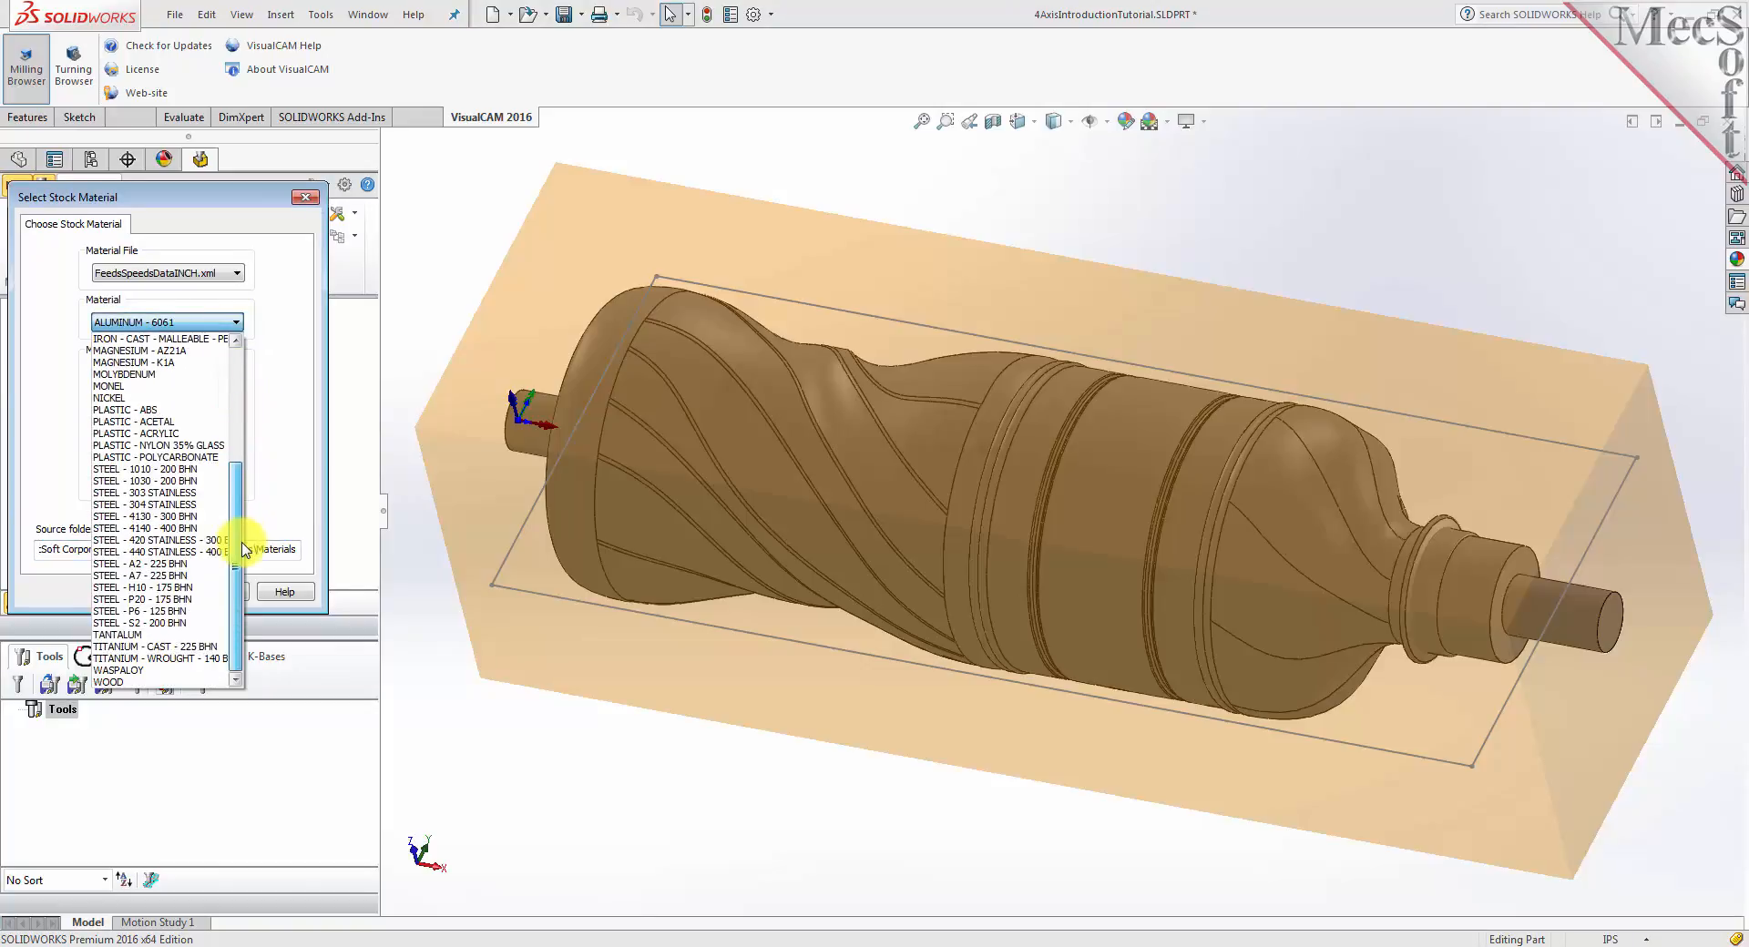
click(118, 682)
click(150, 592)
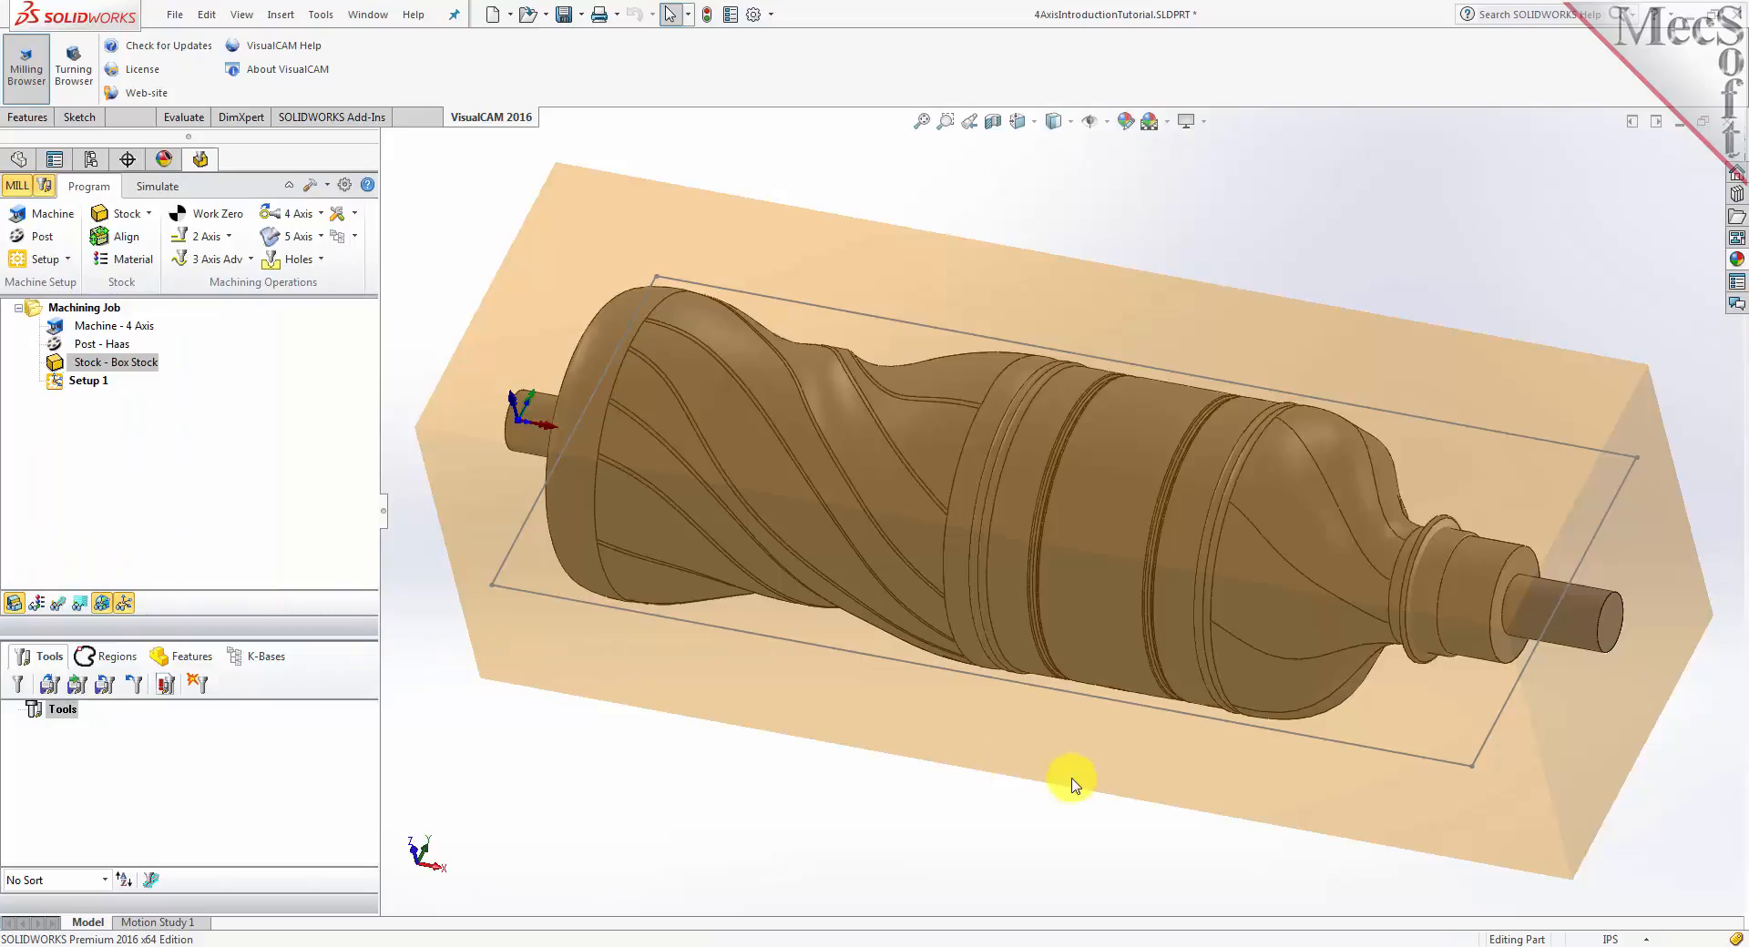
Preview the wood material texture on the box stock from a rotated view and switch the texture display back off
click(40, 608)
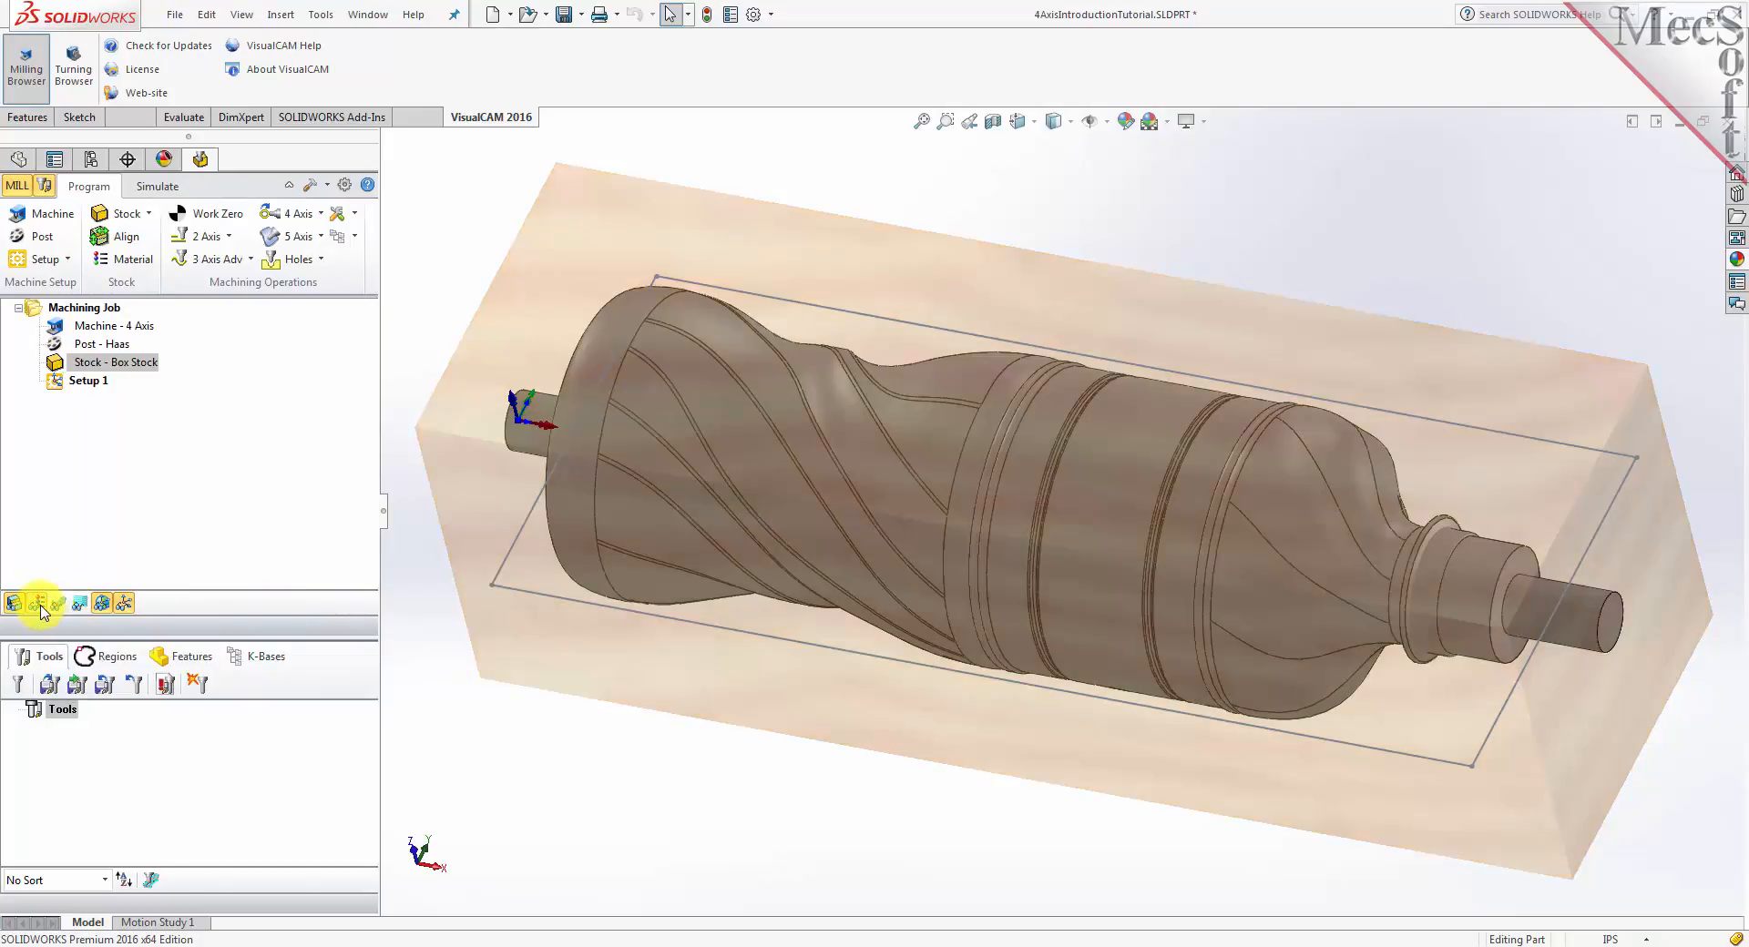
click(40, 608)
click(40, 608)
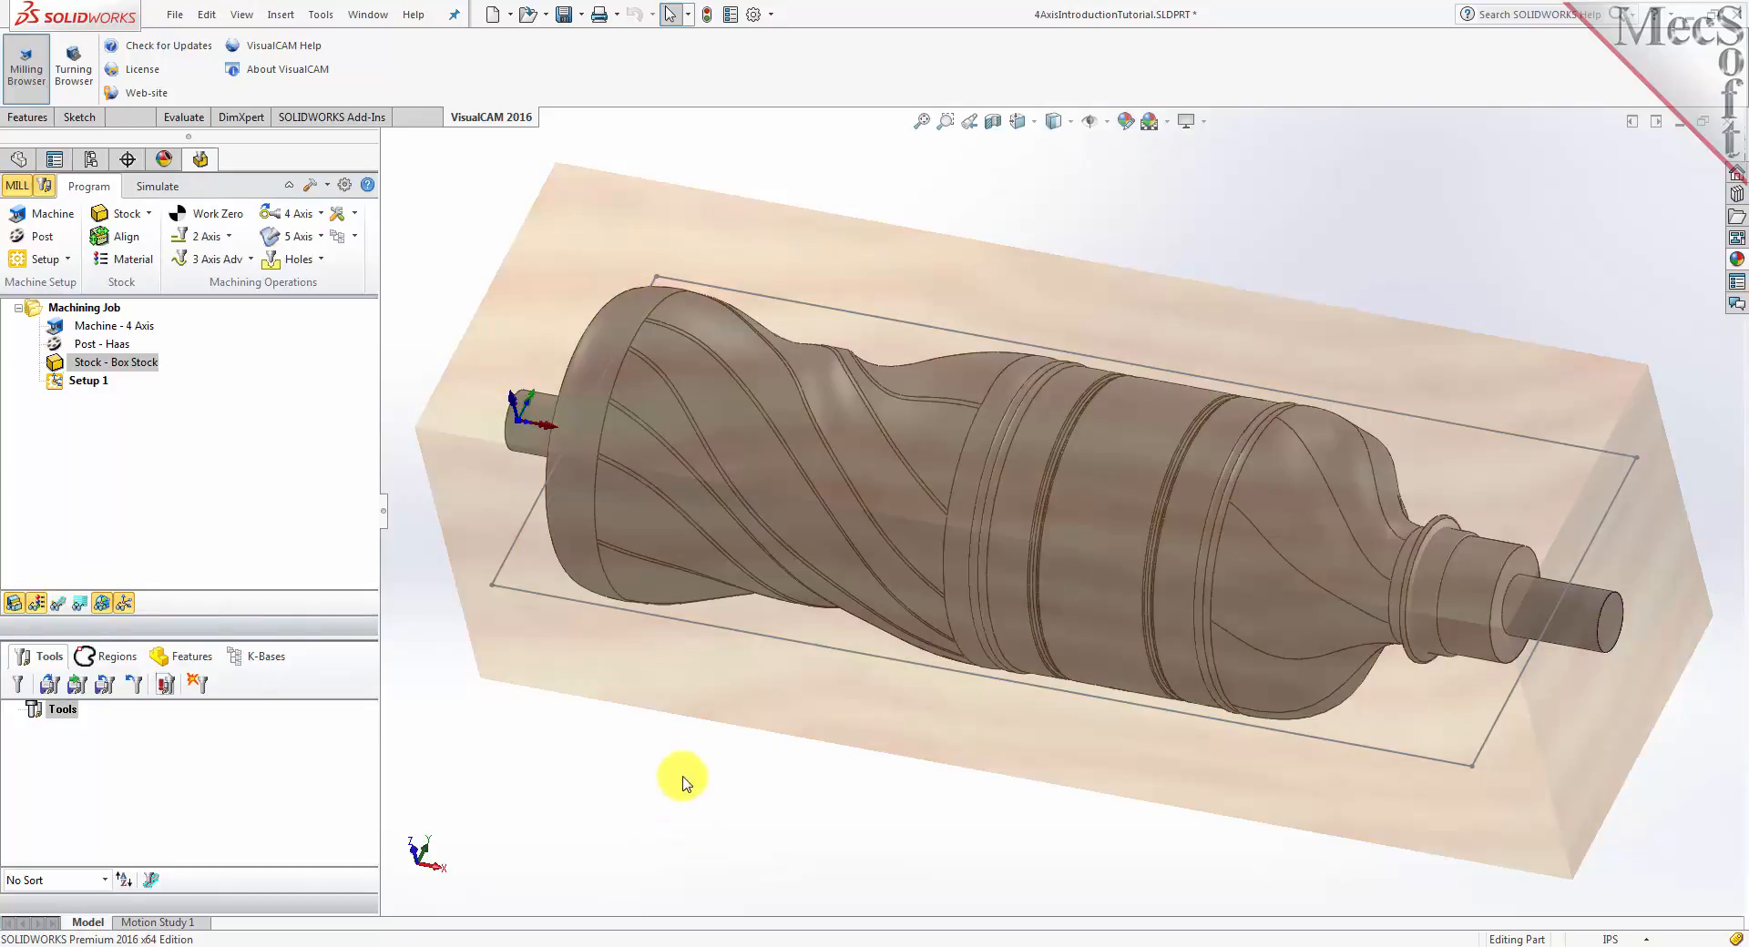
middle_drag(685, 781, 665, 711)
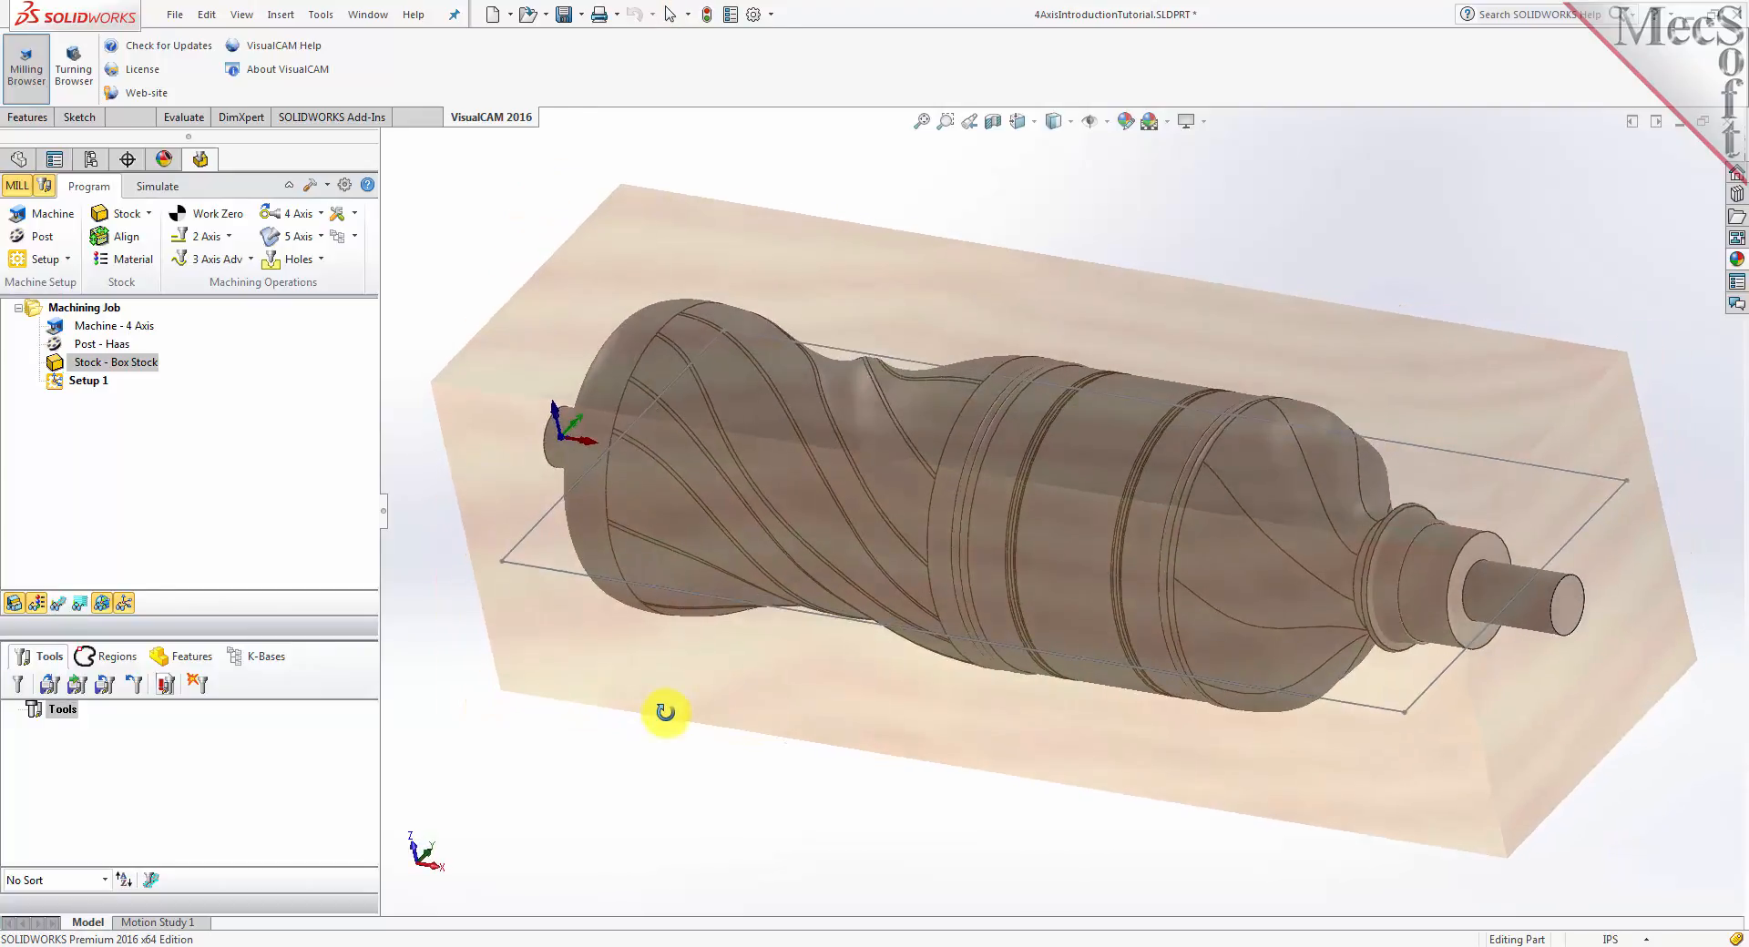
click(42, 608)
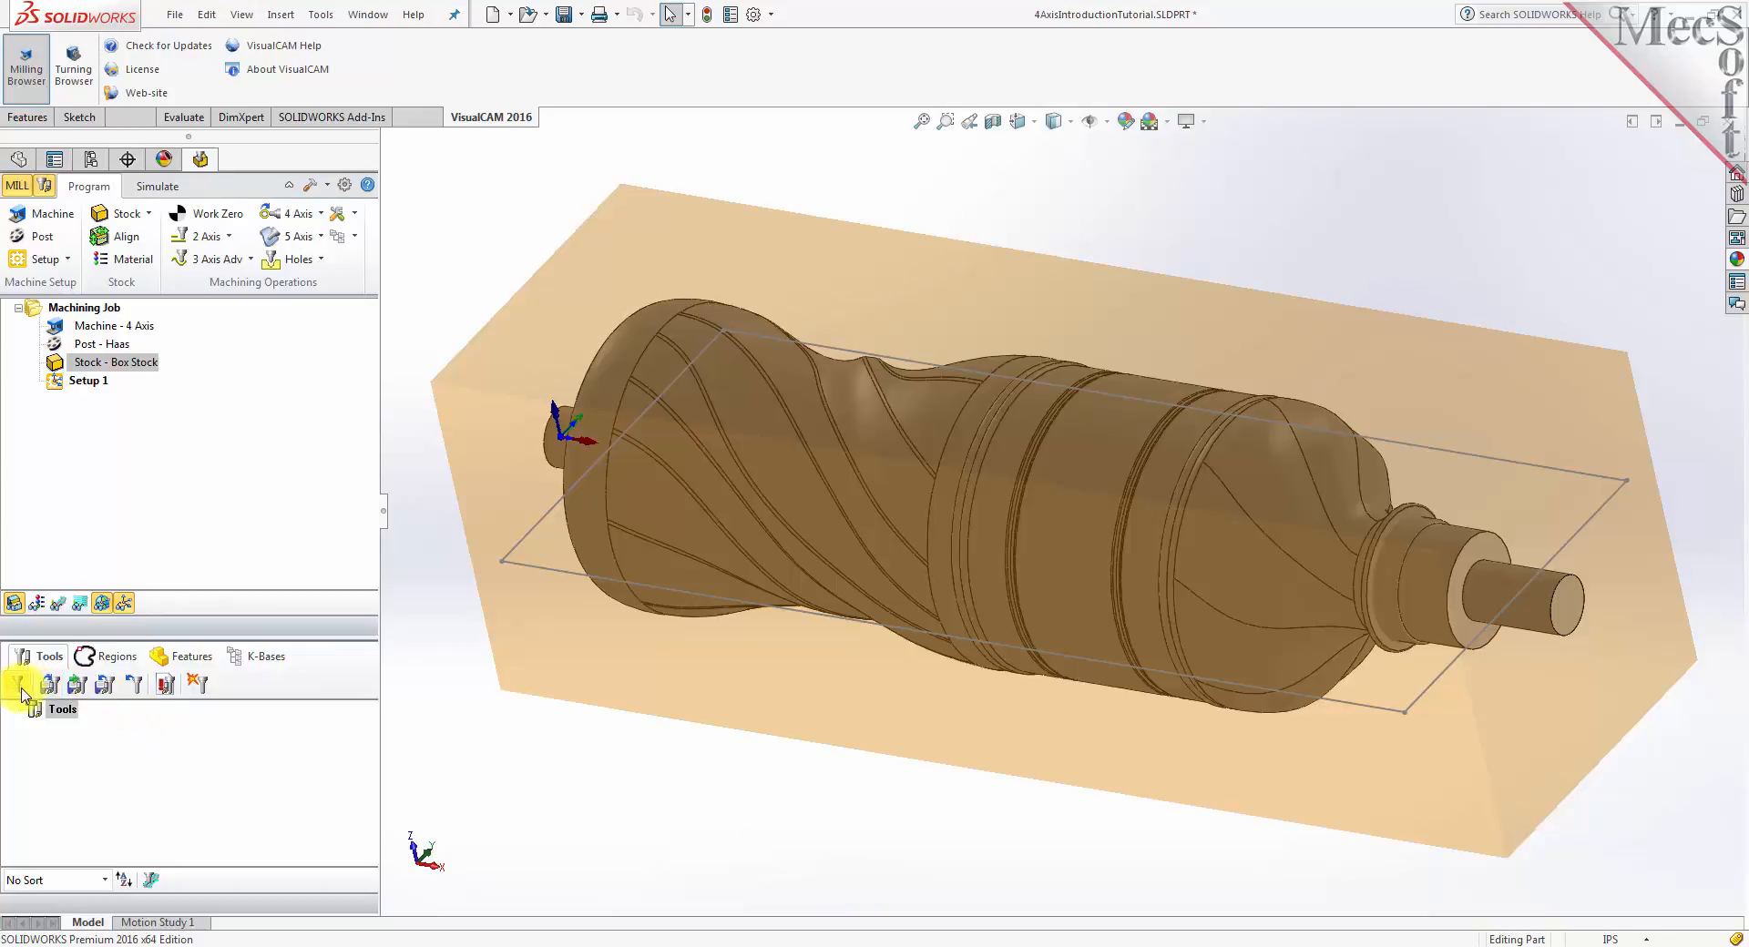
Load the milling tools from the knowledge base file 4AxisIntroductionTutorial.vkb in the Data folder
click(52, 691)
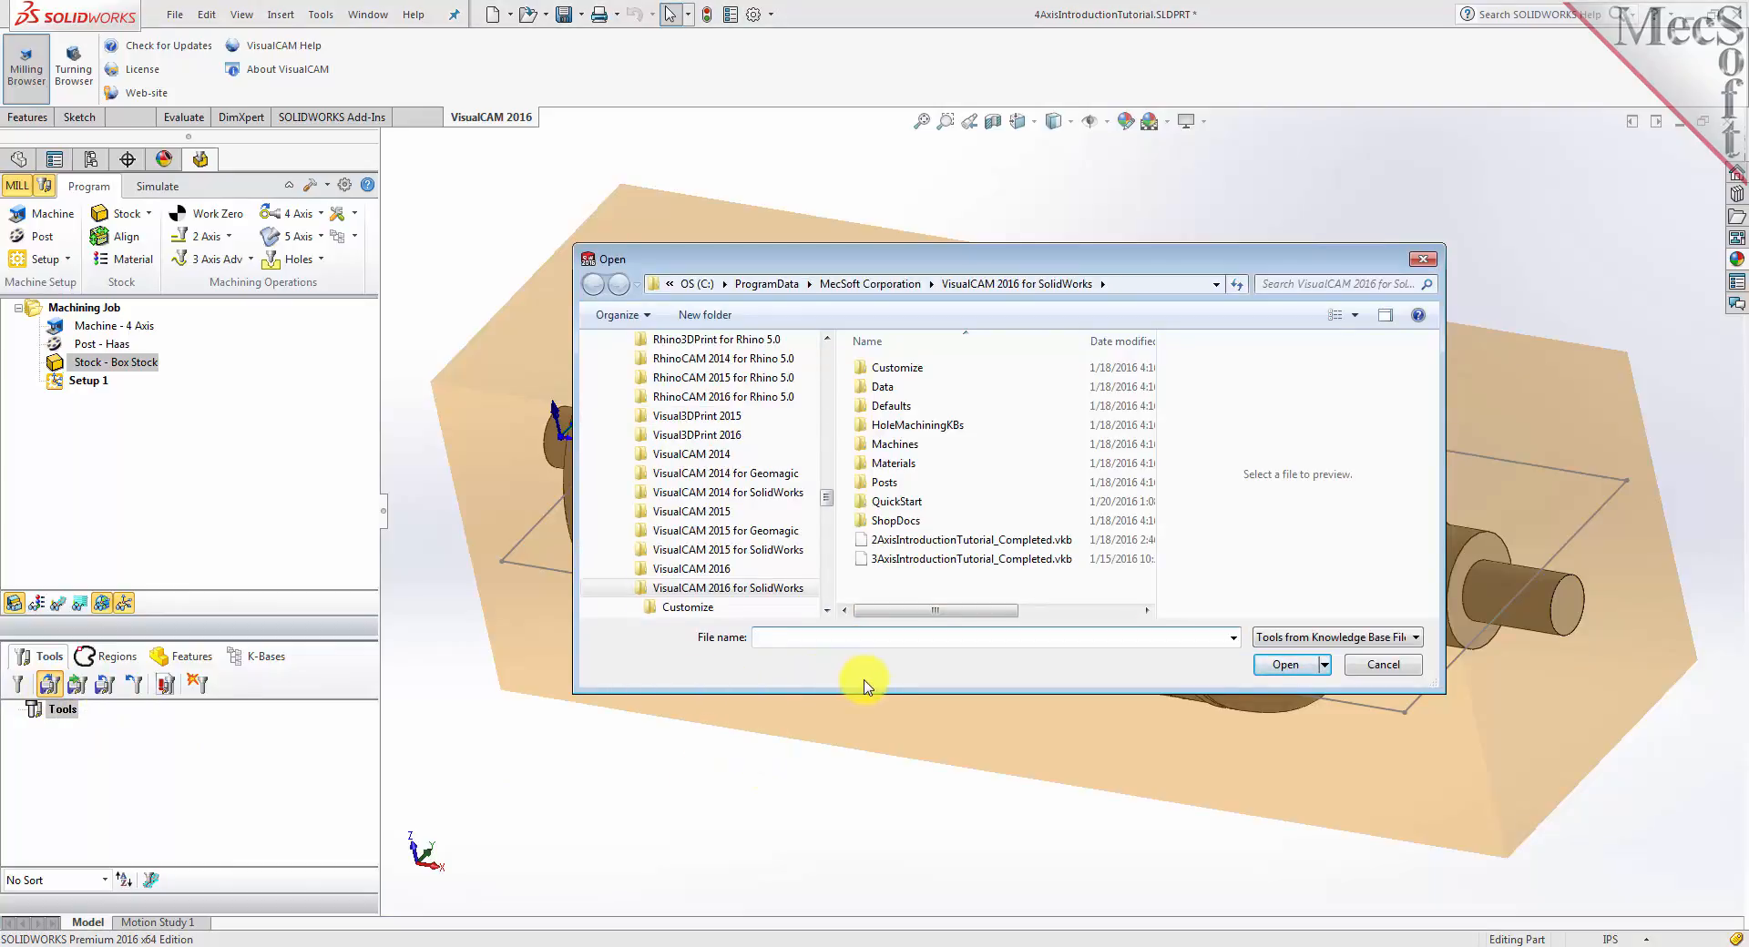
double_click(883, 386)
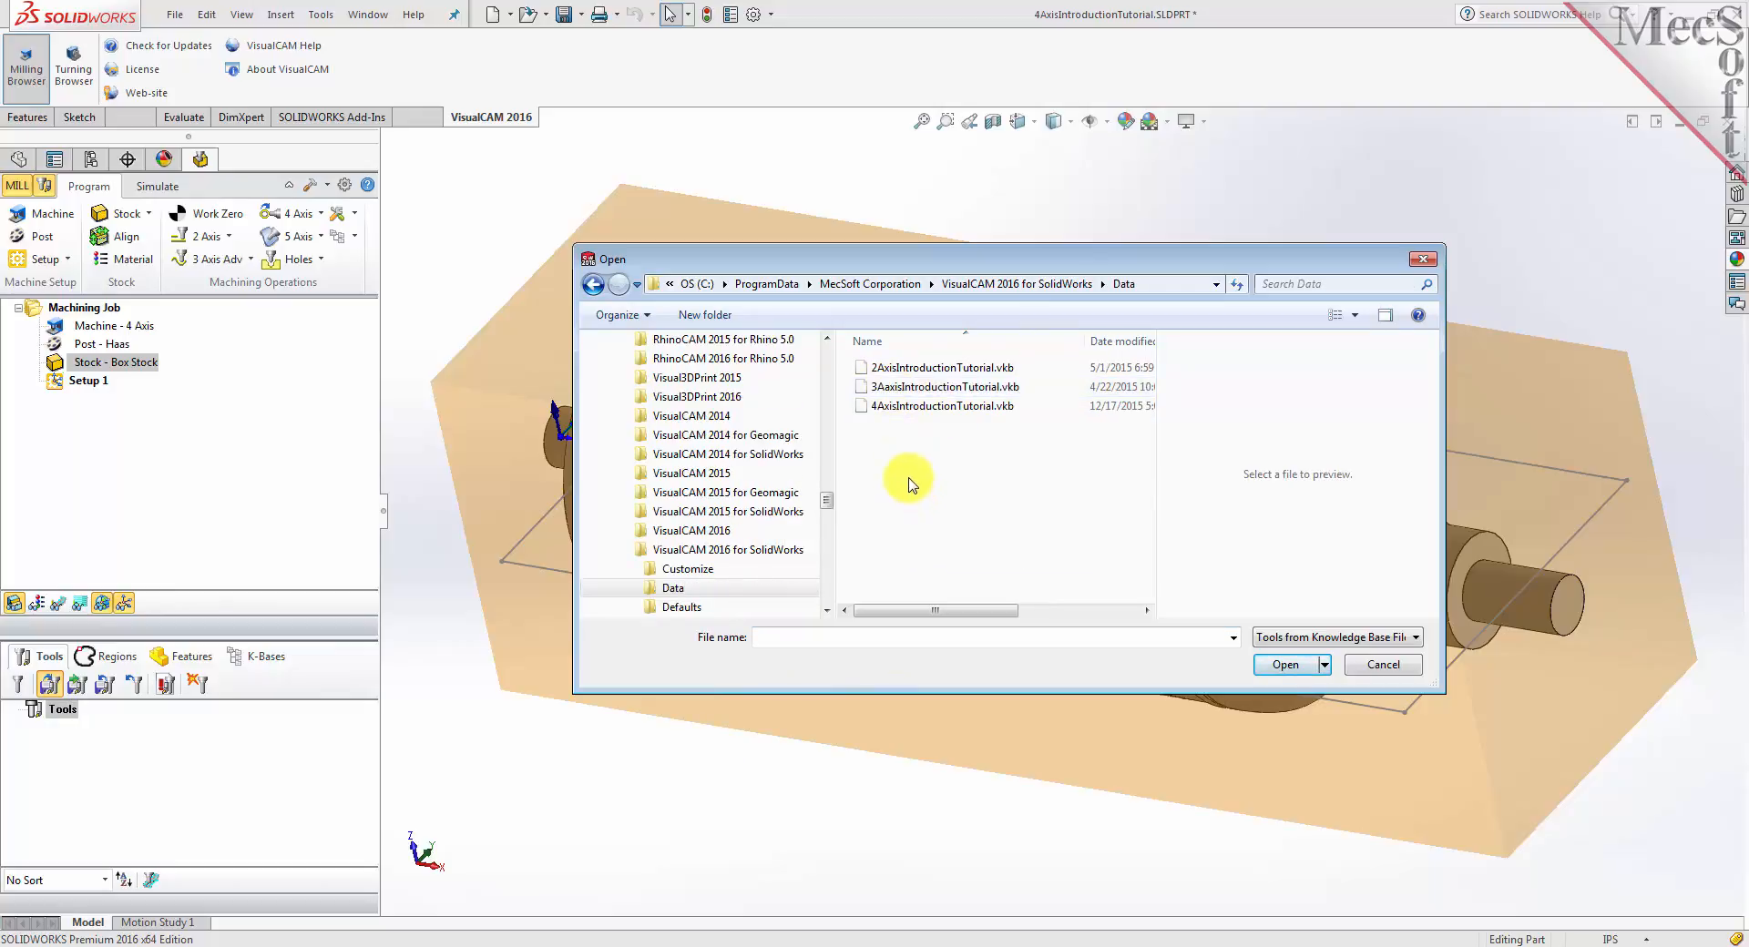
click(990, 408)
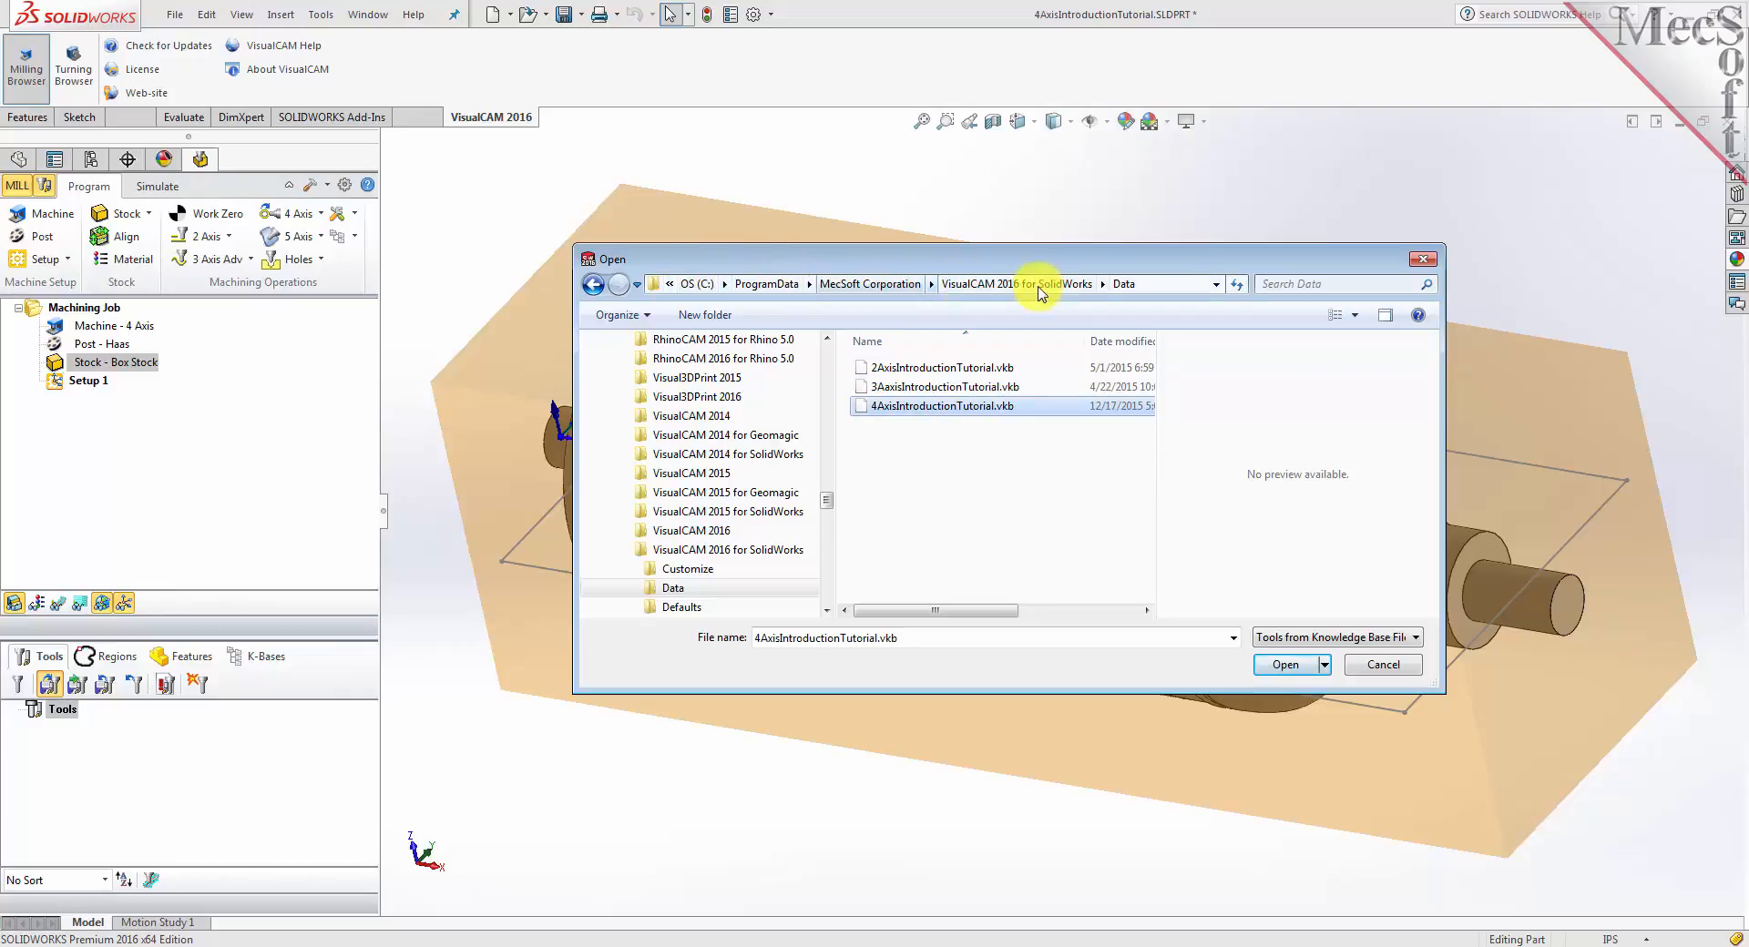
click(1284, 664)
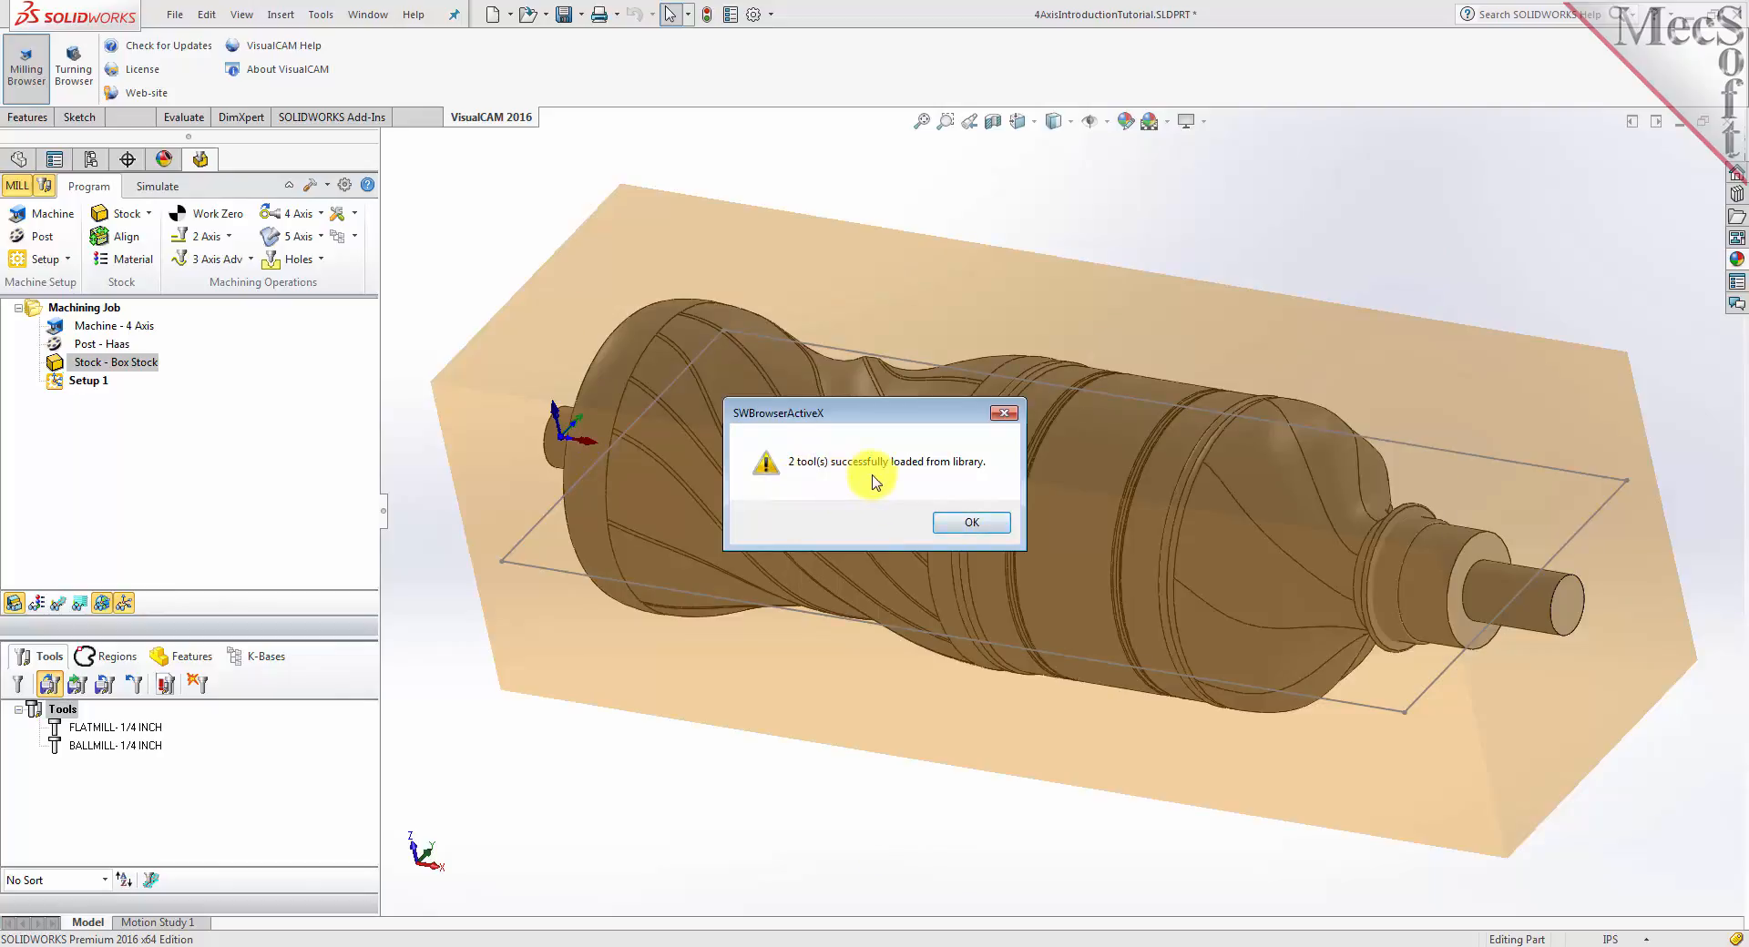
click(971, 522)
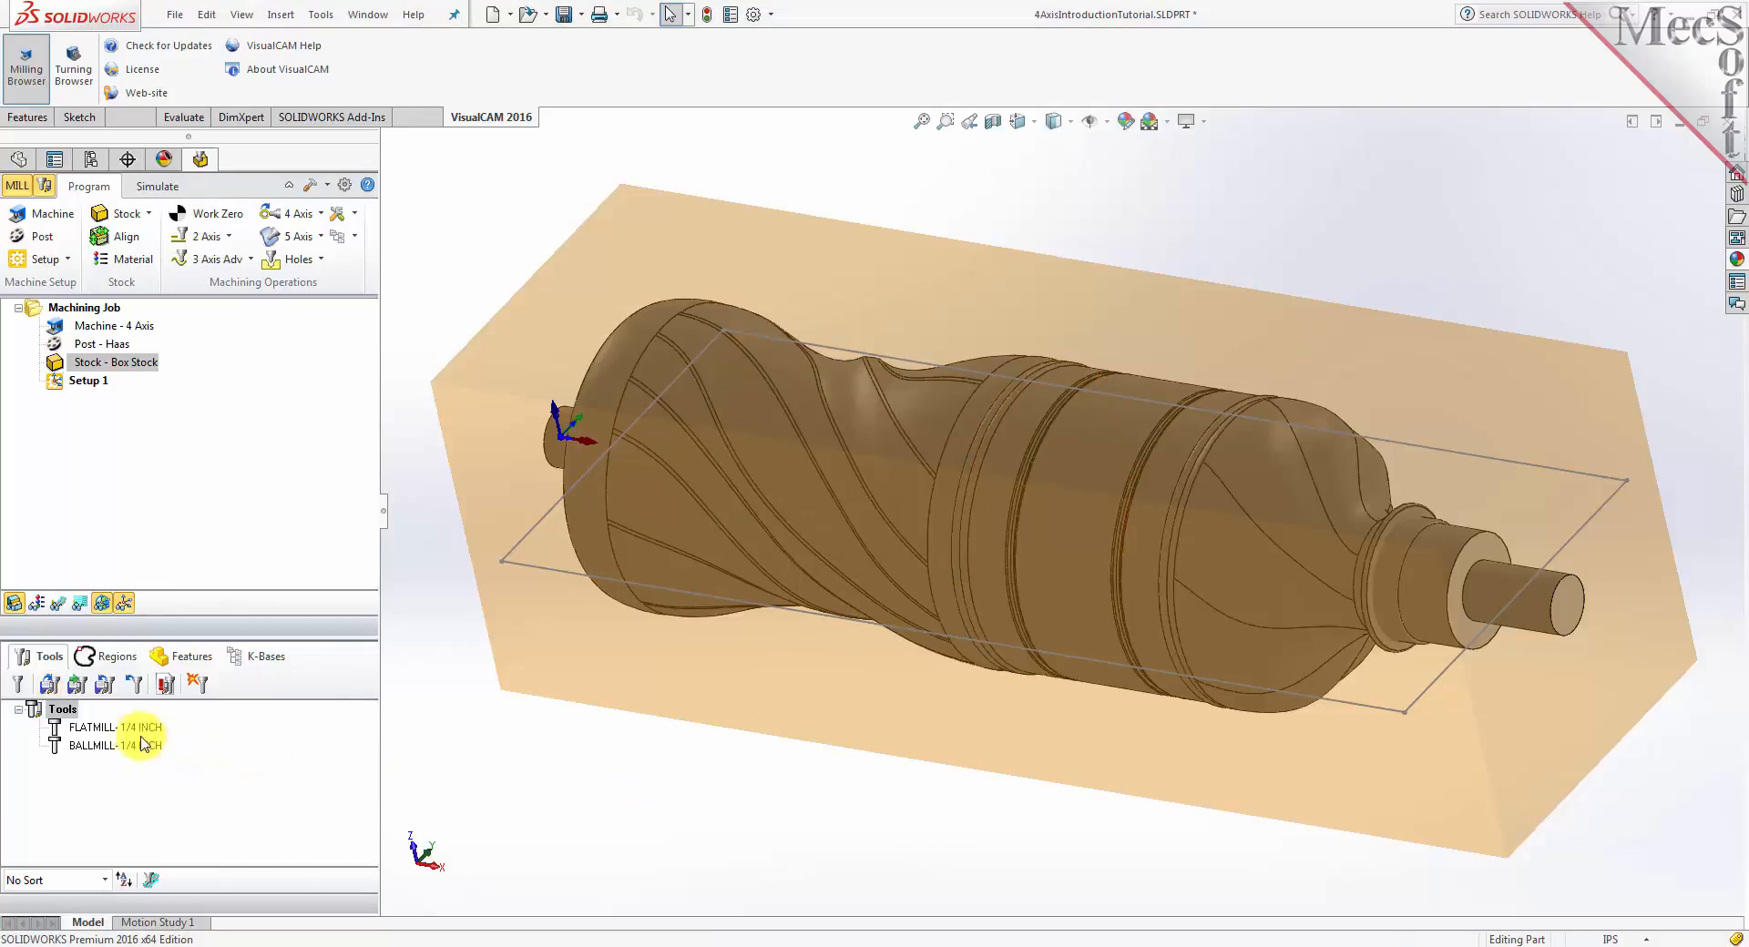
Review the dimensions, properties, and feeds and speeds of the 1/4 inch flat mill and ball mill without changing them
click(91, 729)
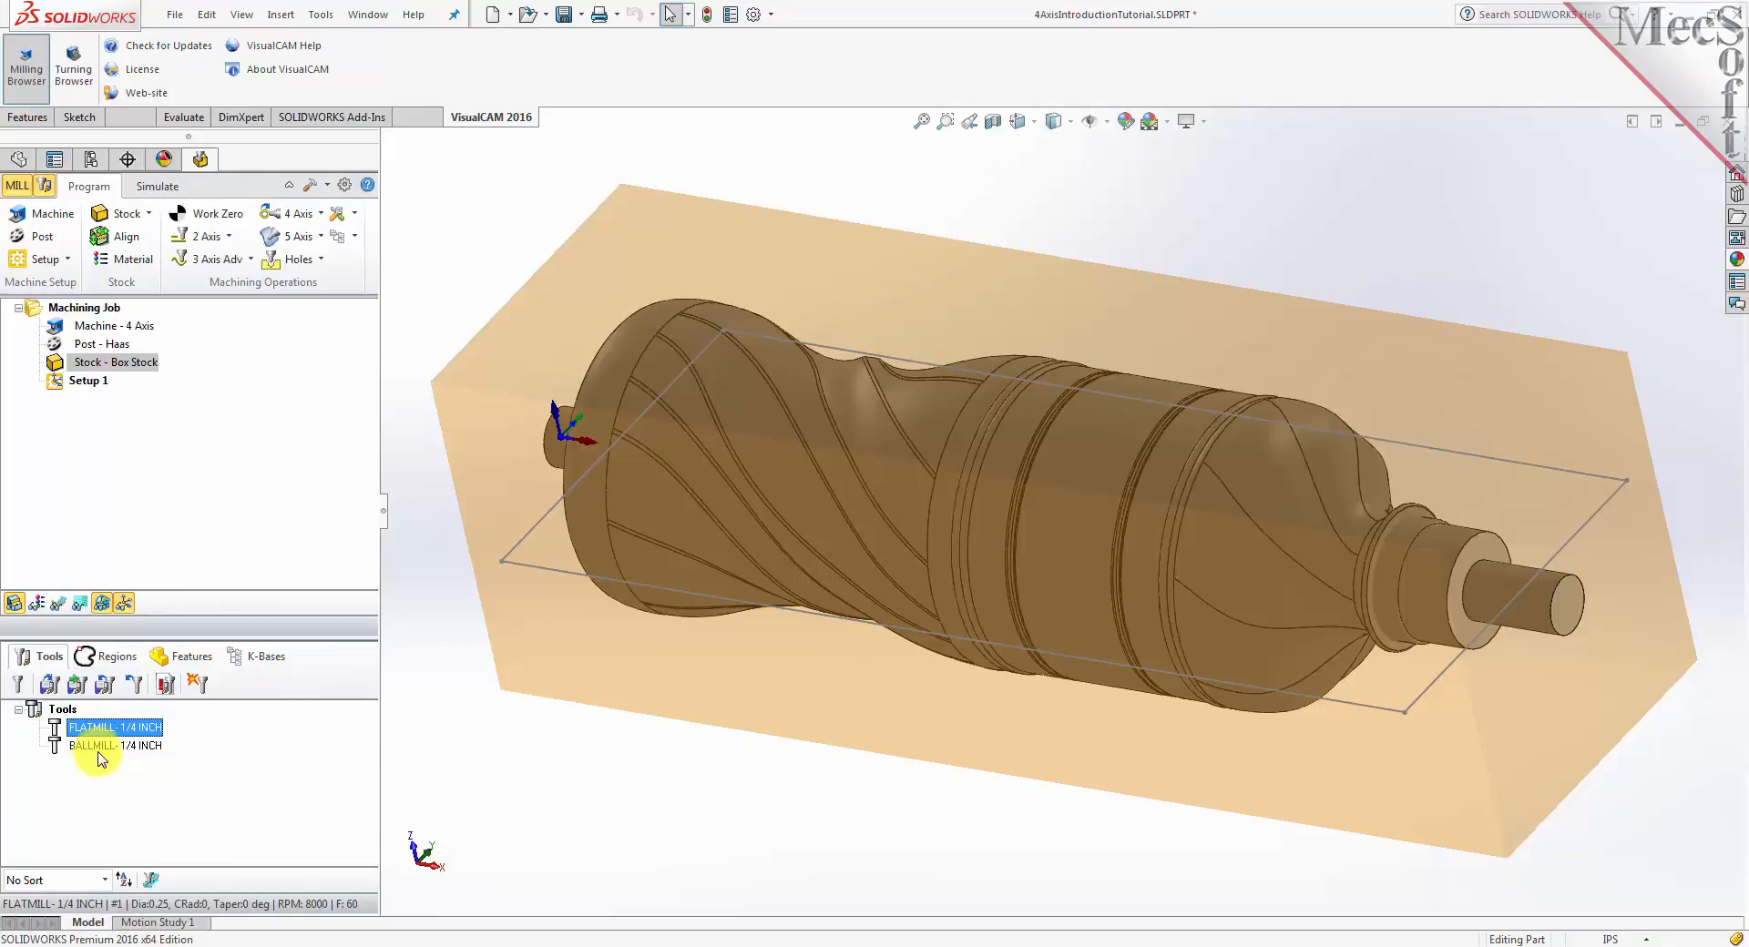
click(98, 749)
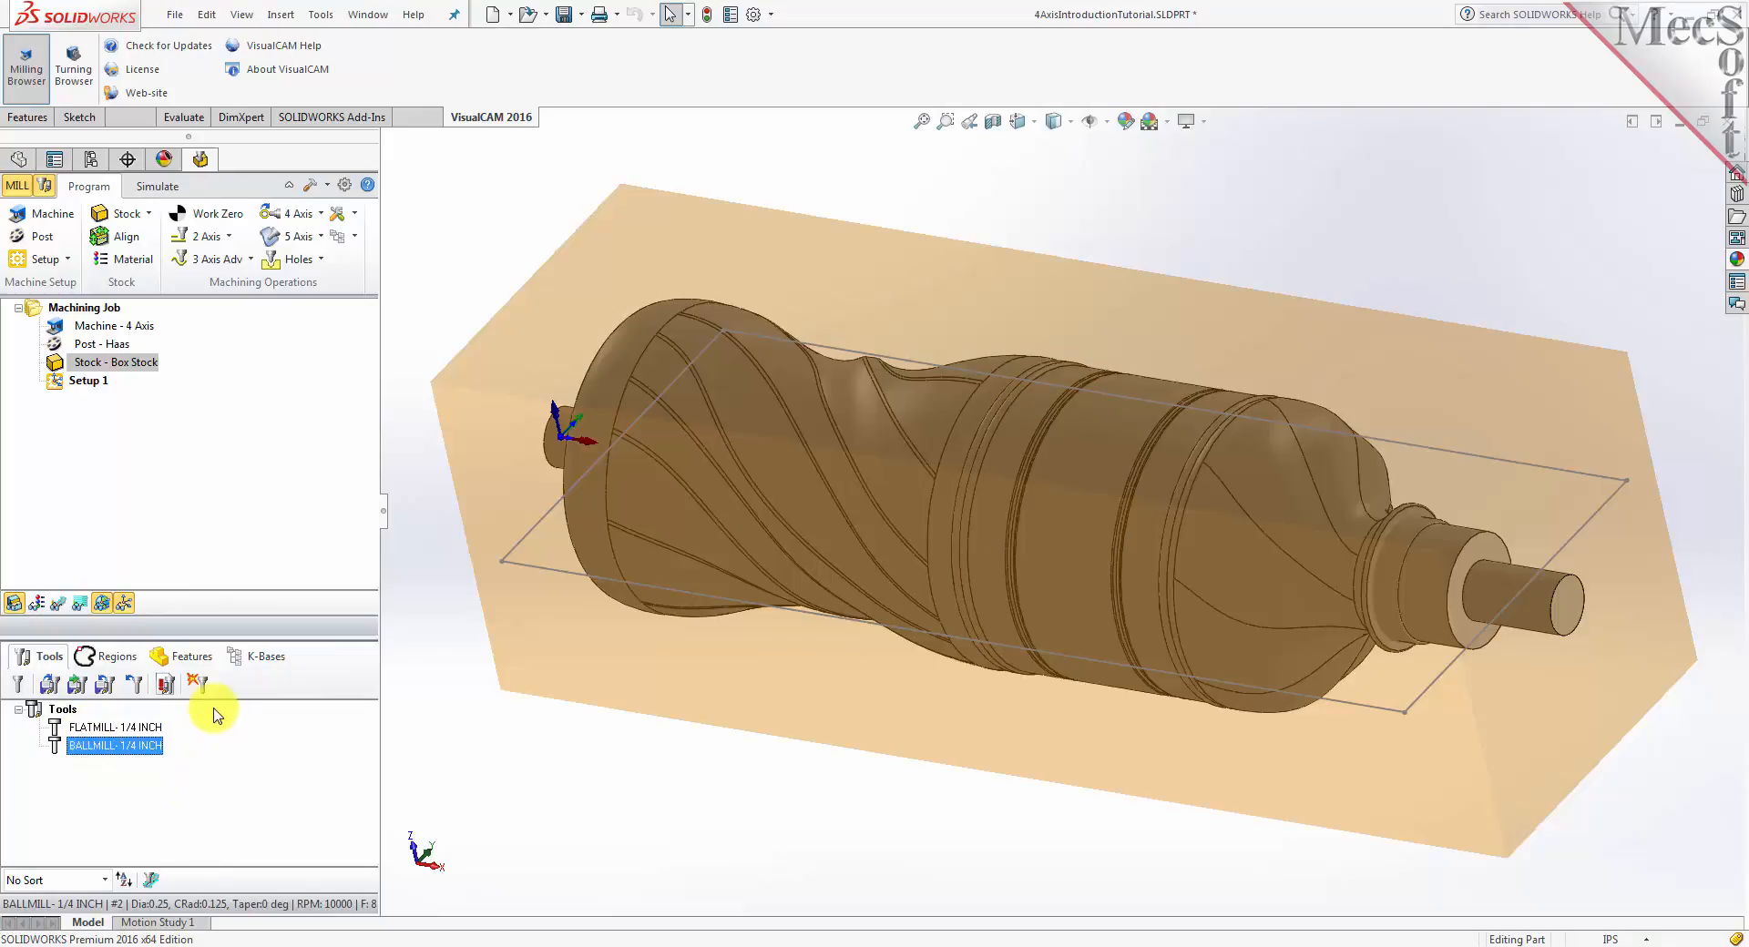
click(86, 729)
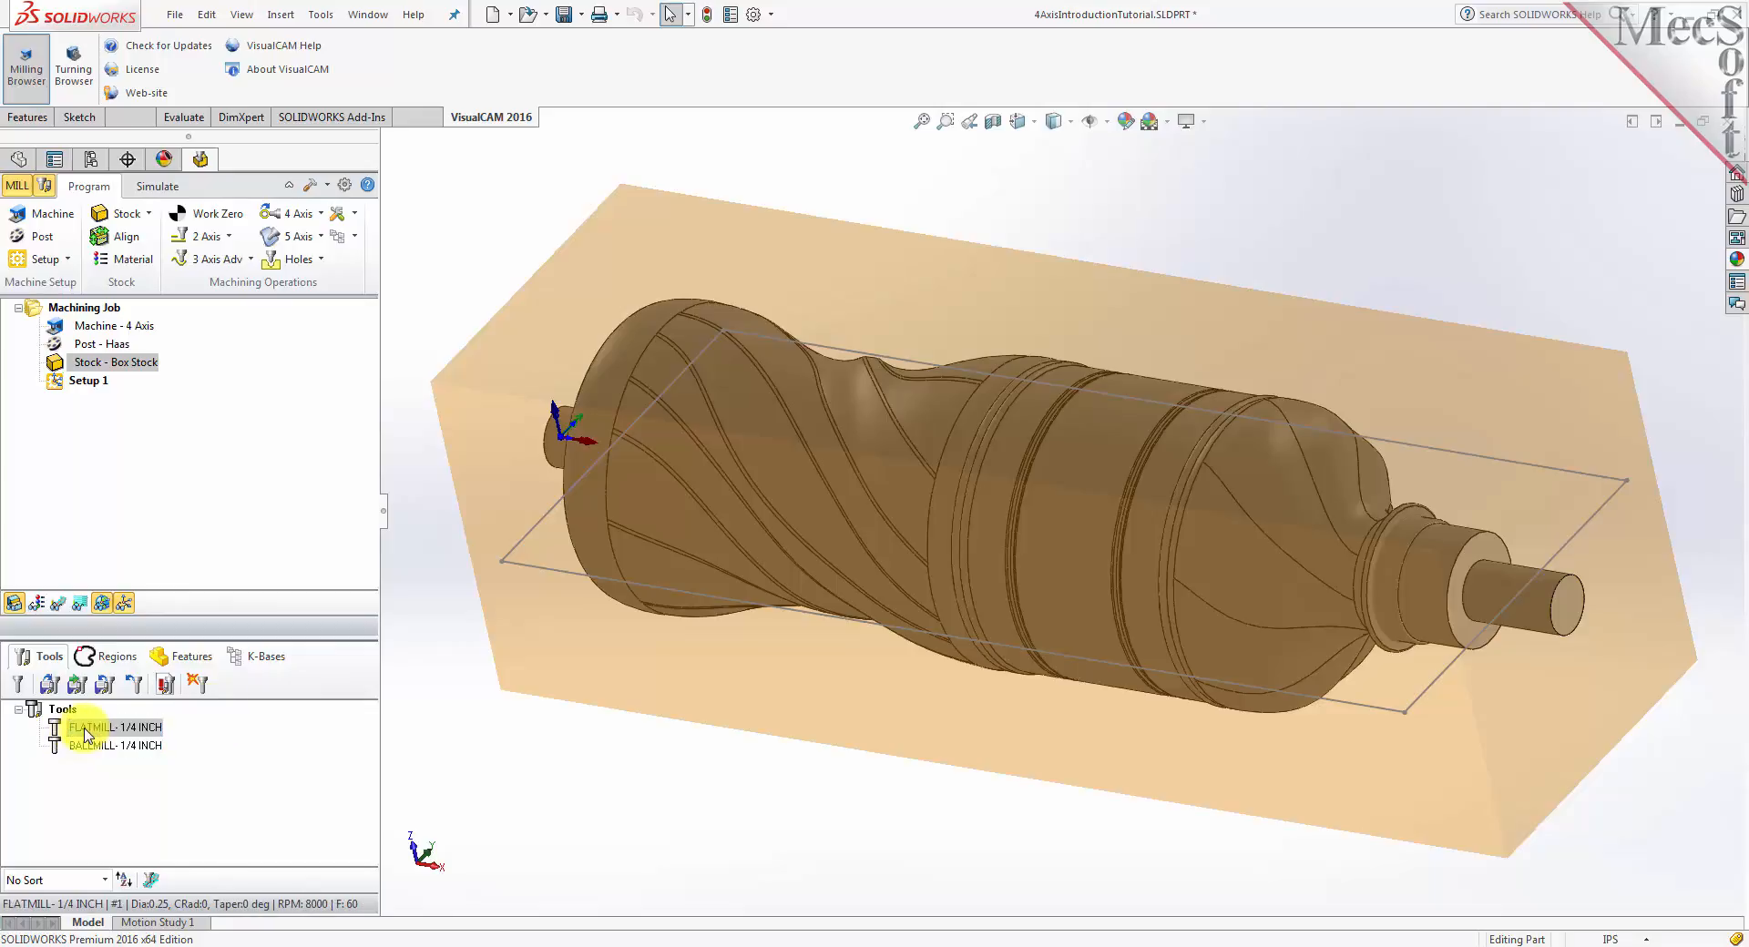
double_click(87, 729)
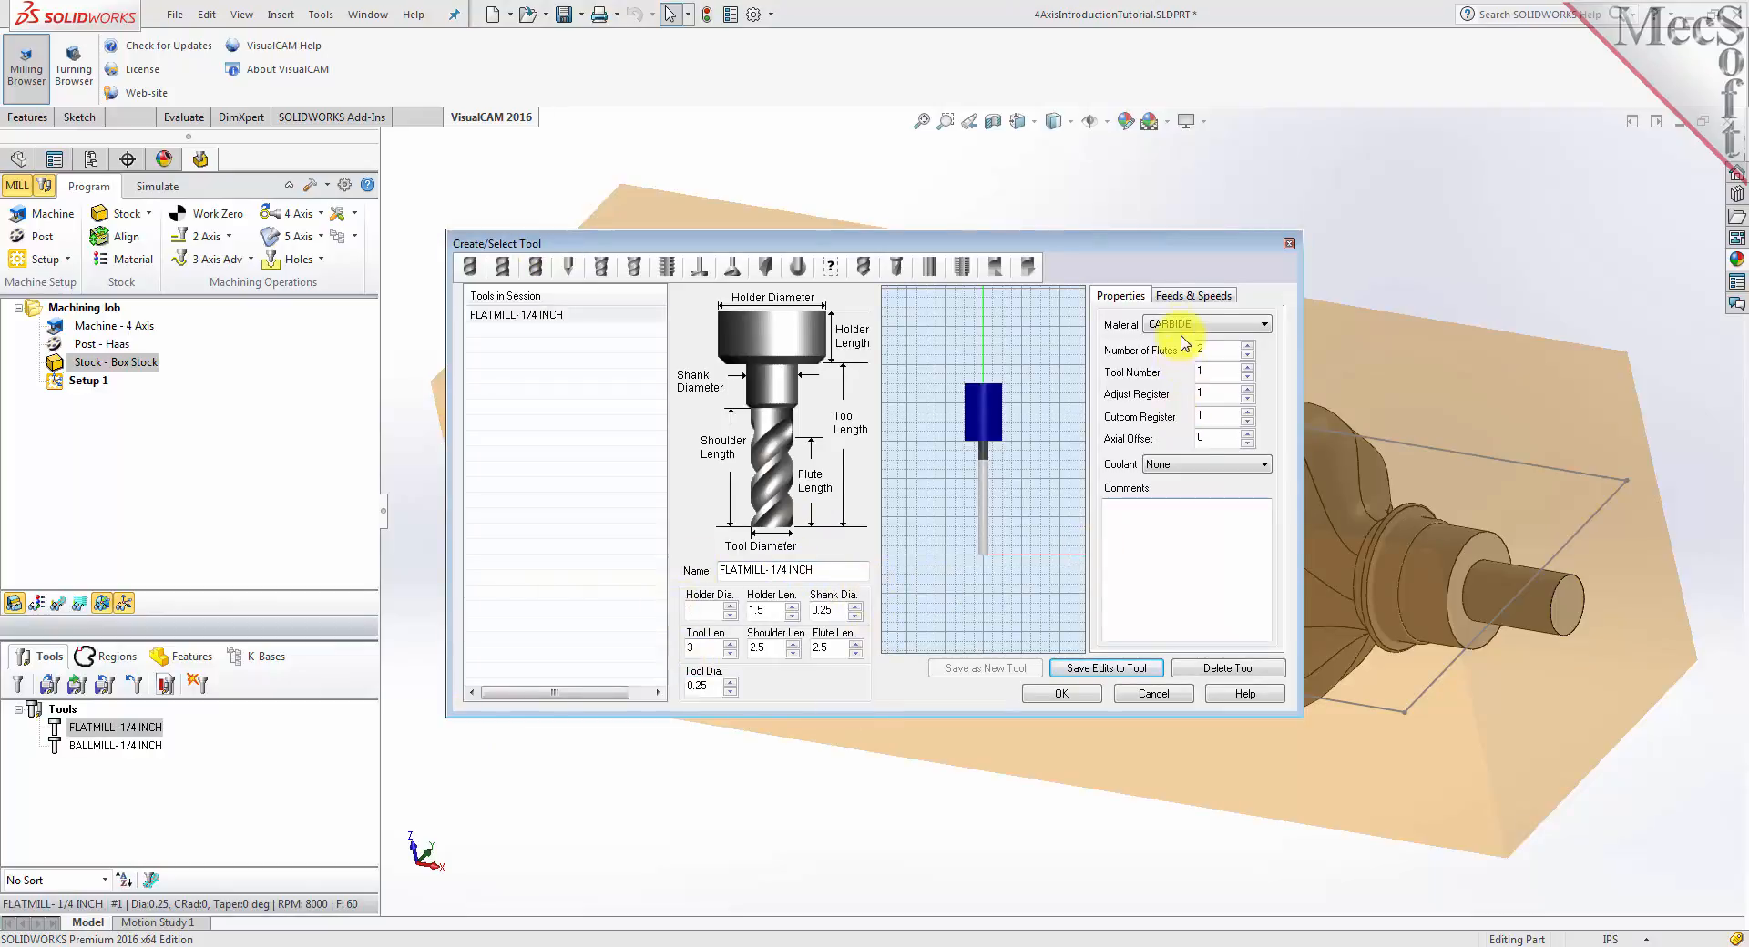
click(1188, 296)
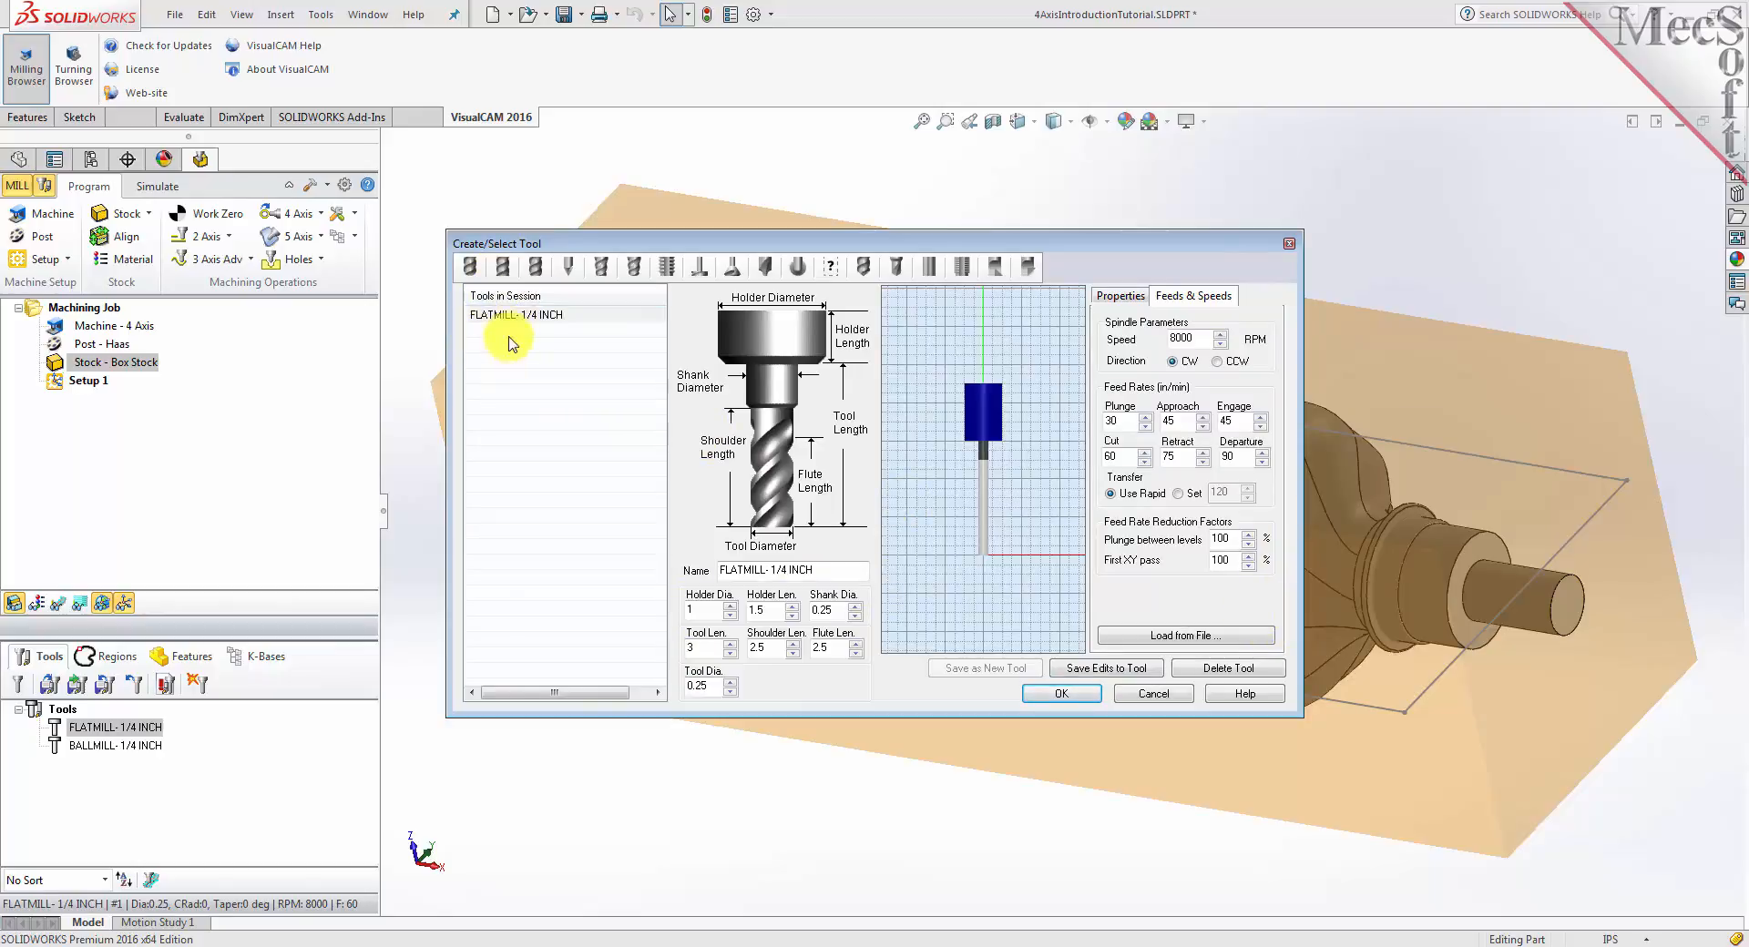
click(469, 267)
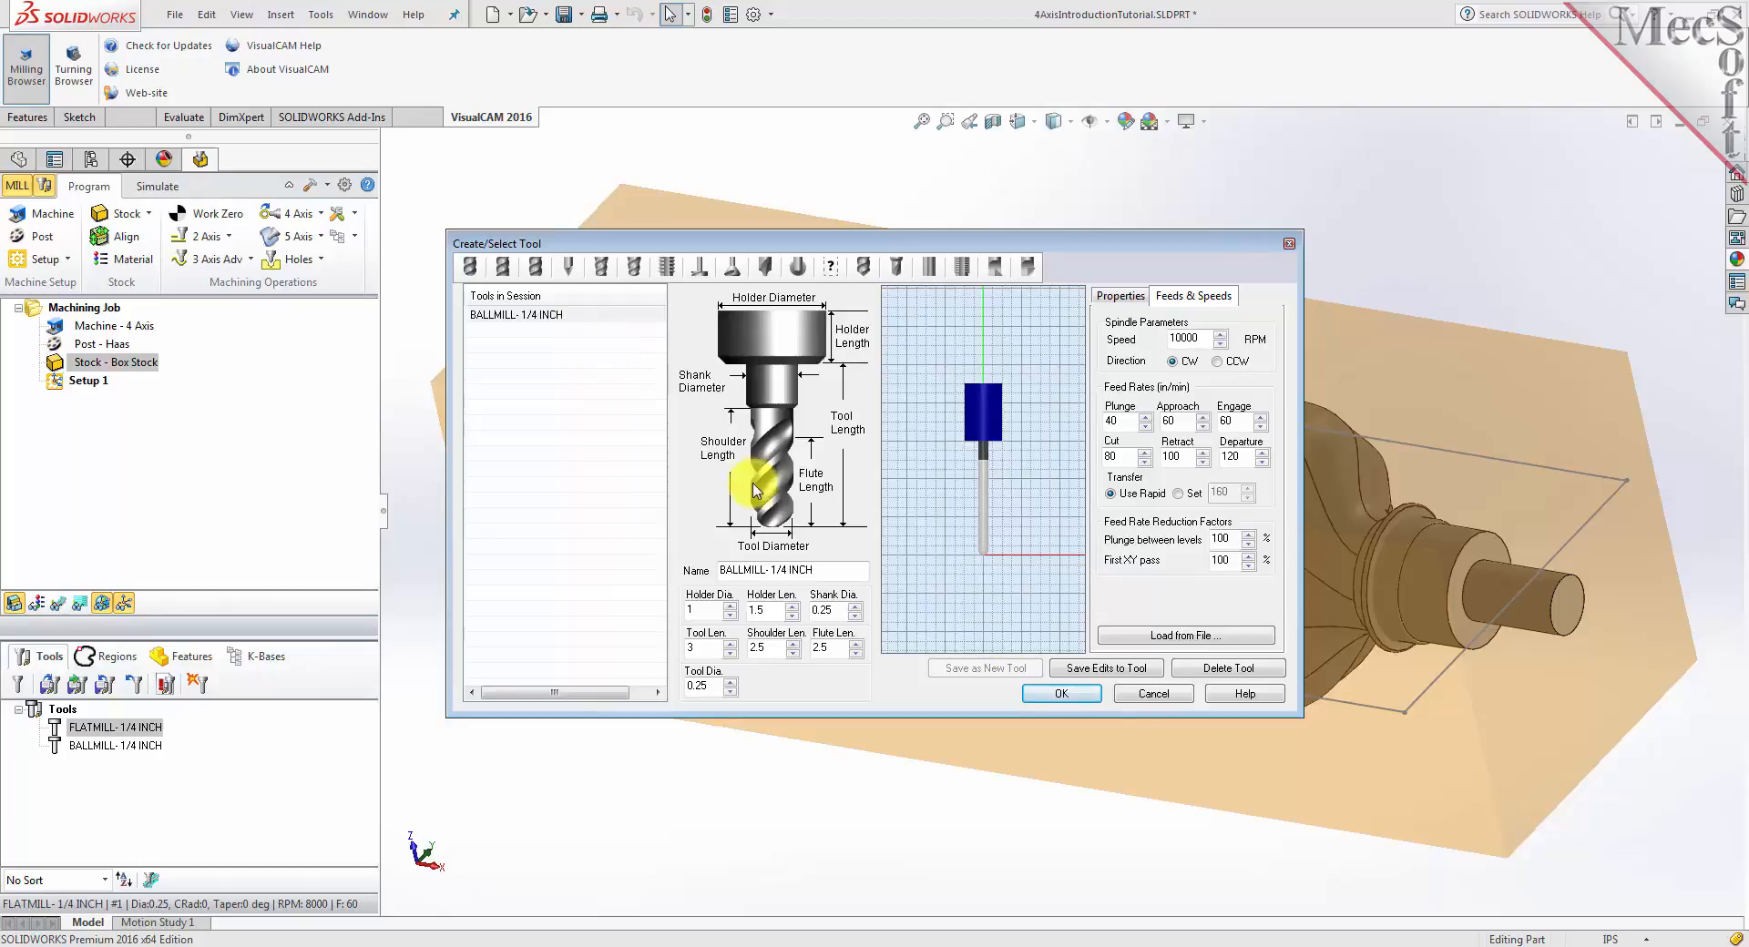
click(1150, 696)
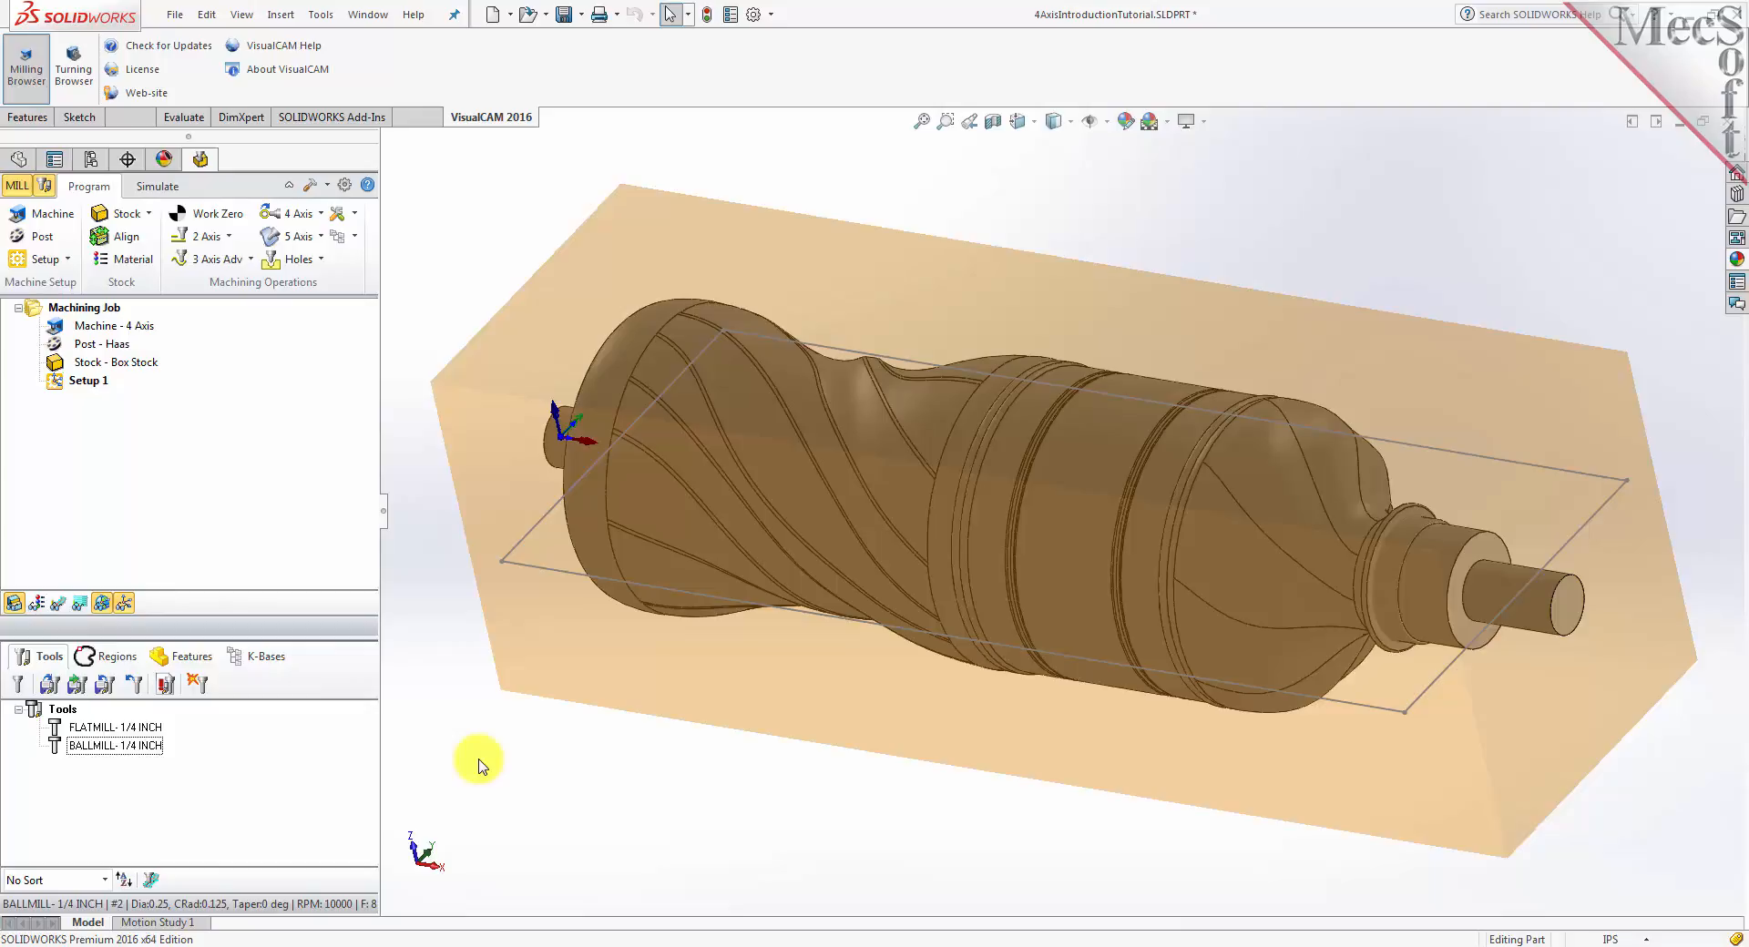
click(53, 382)
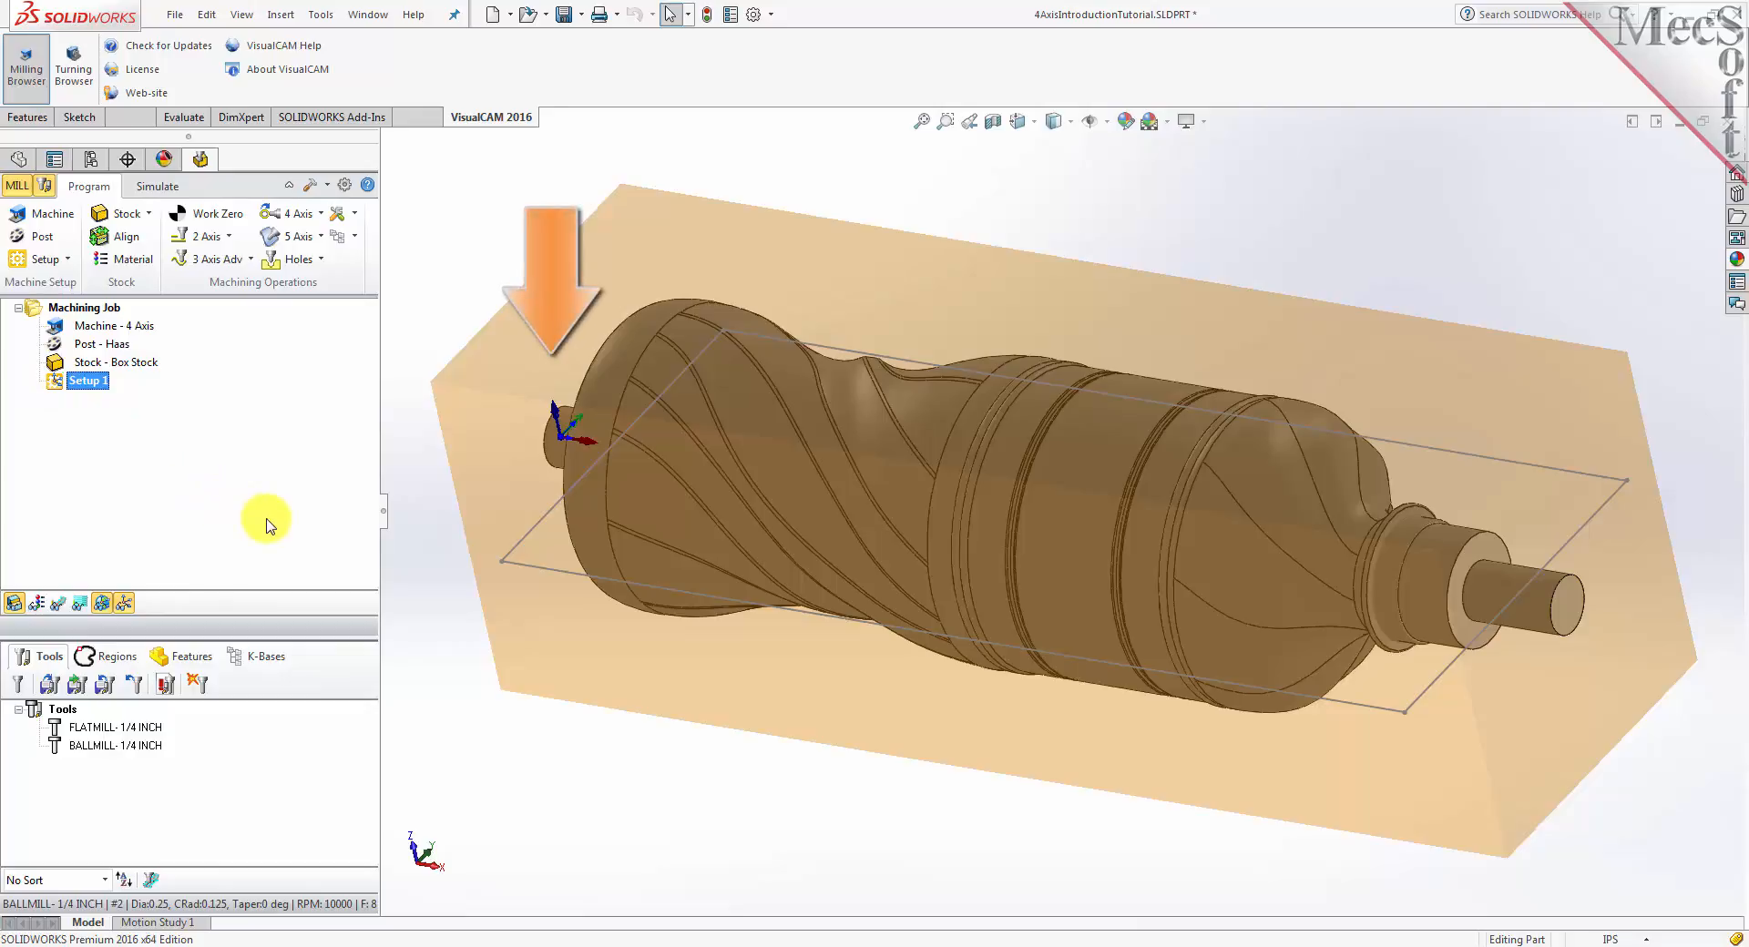
click(251, 260)
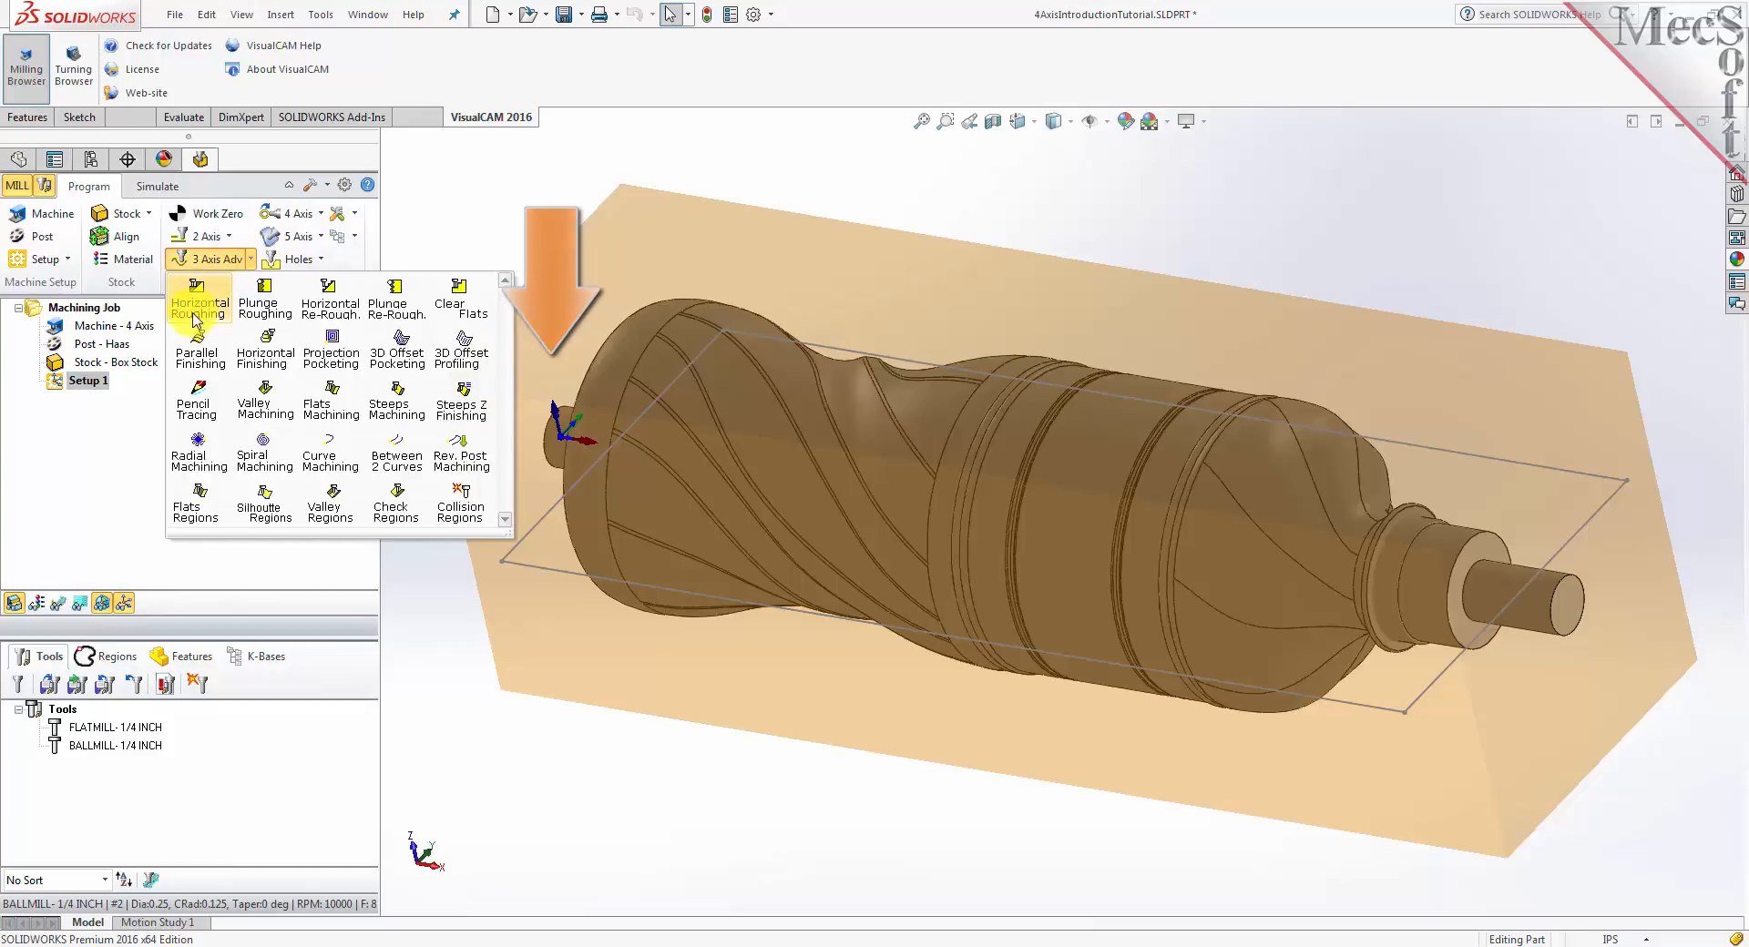
click(326, 572)
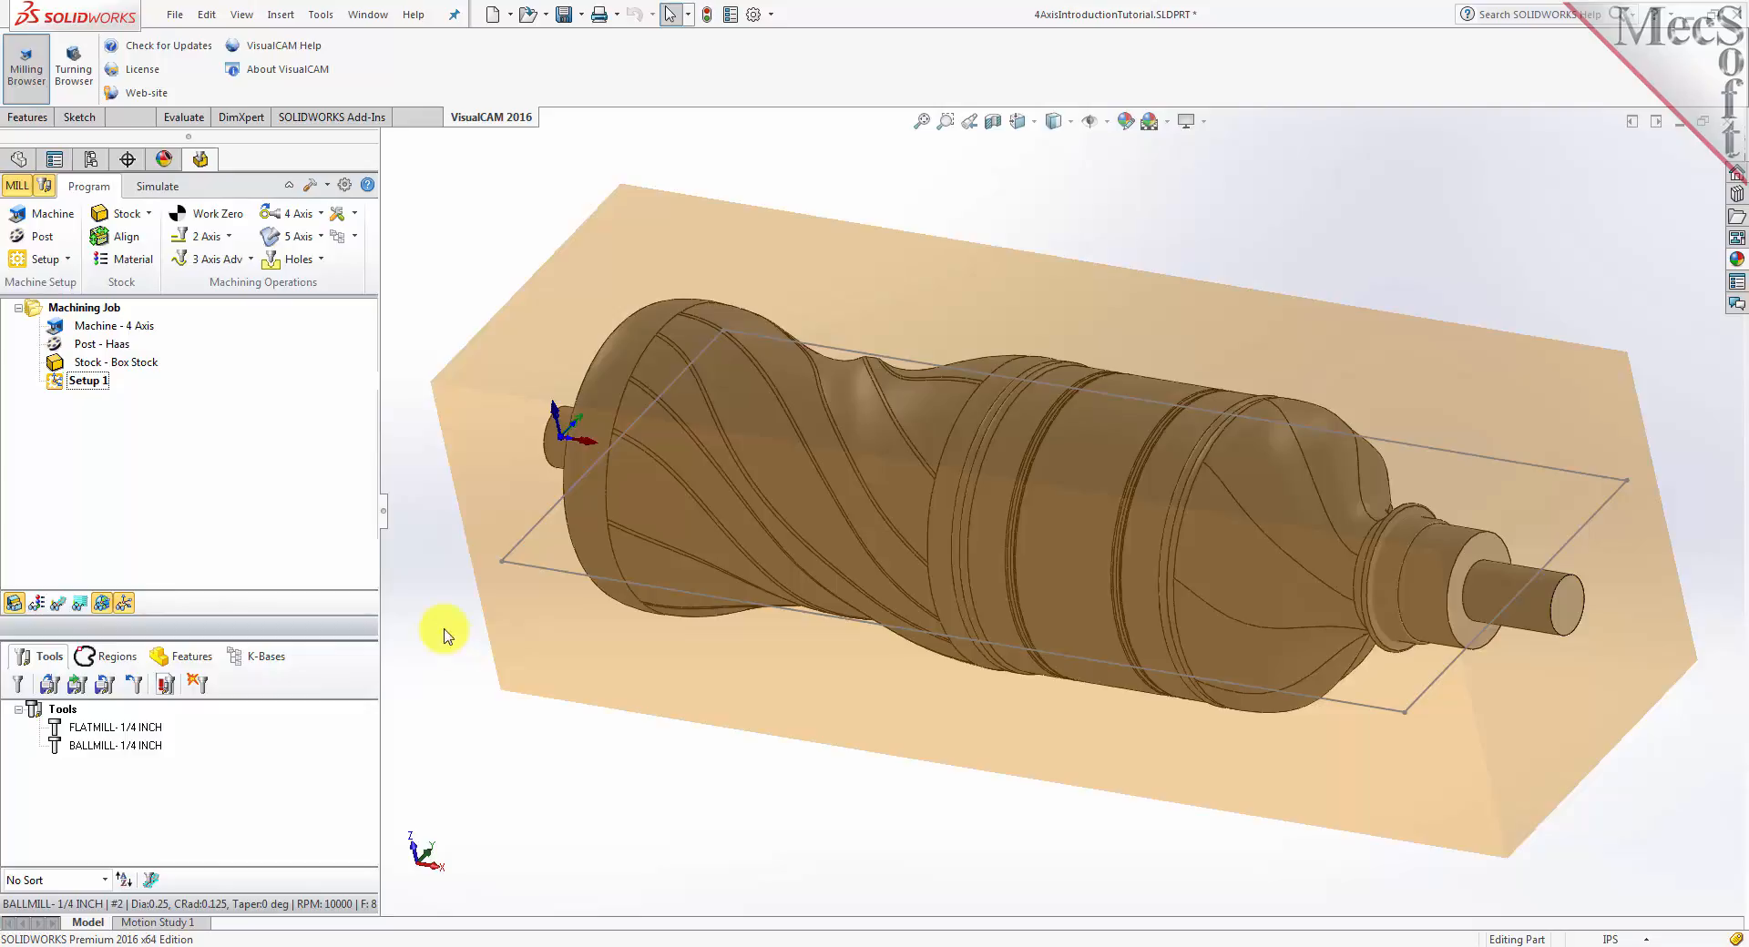
click(321, 214)
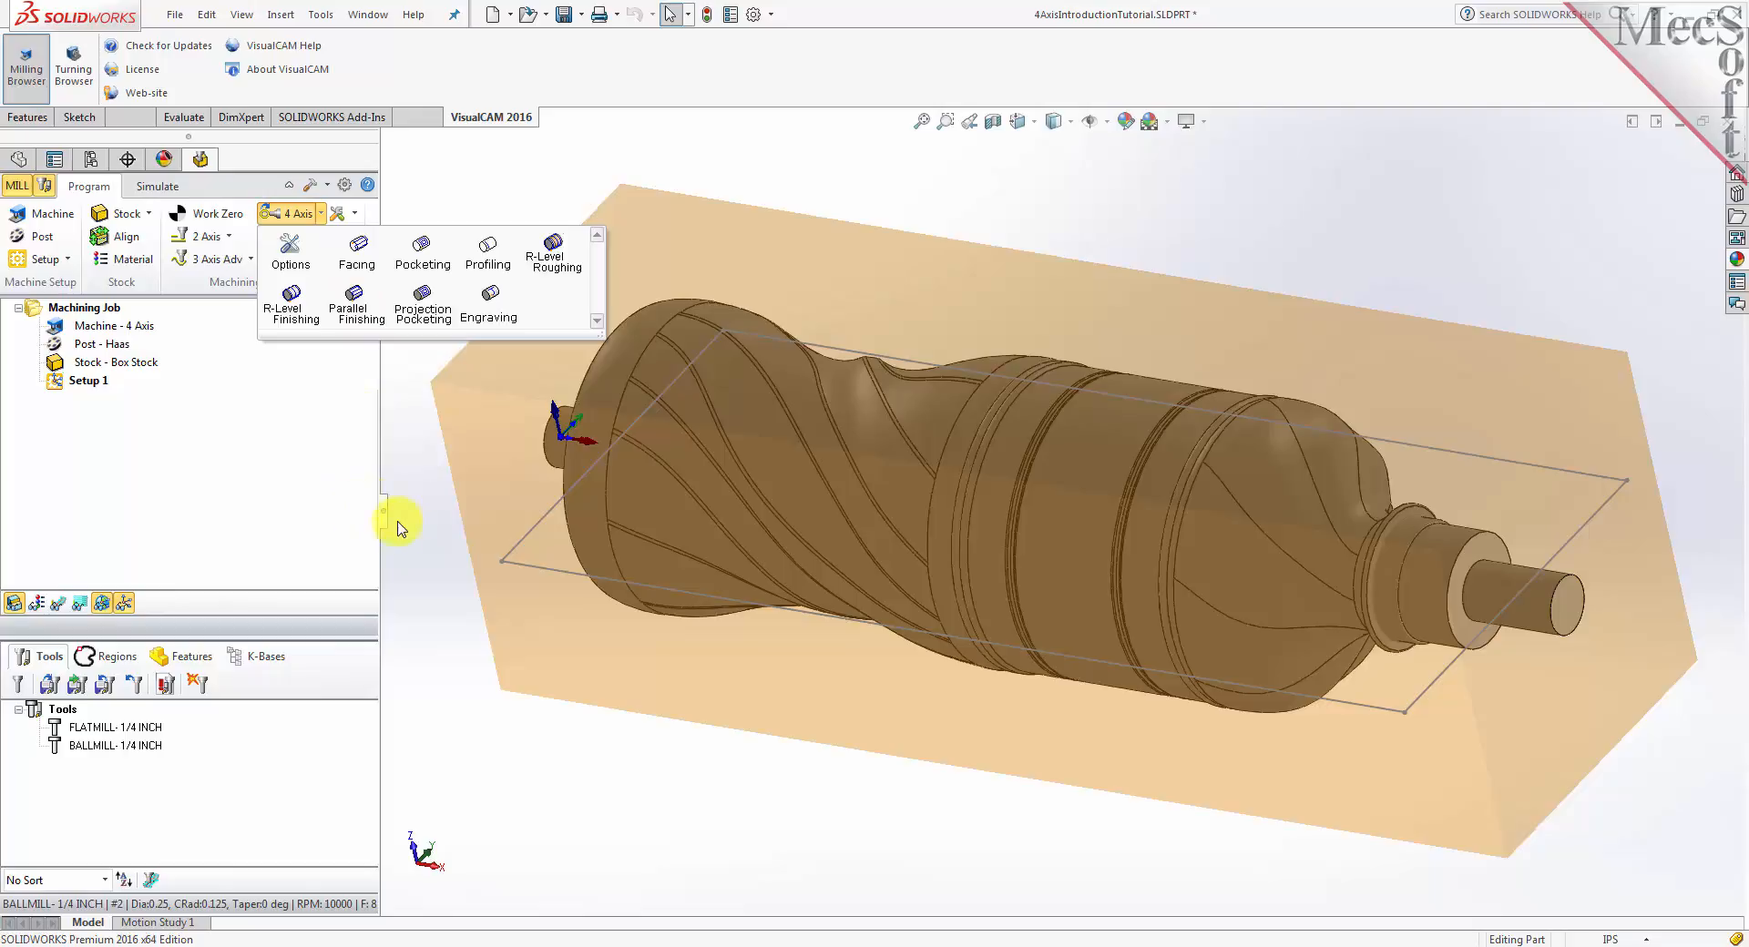
click(435, 533)
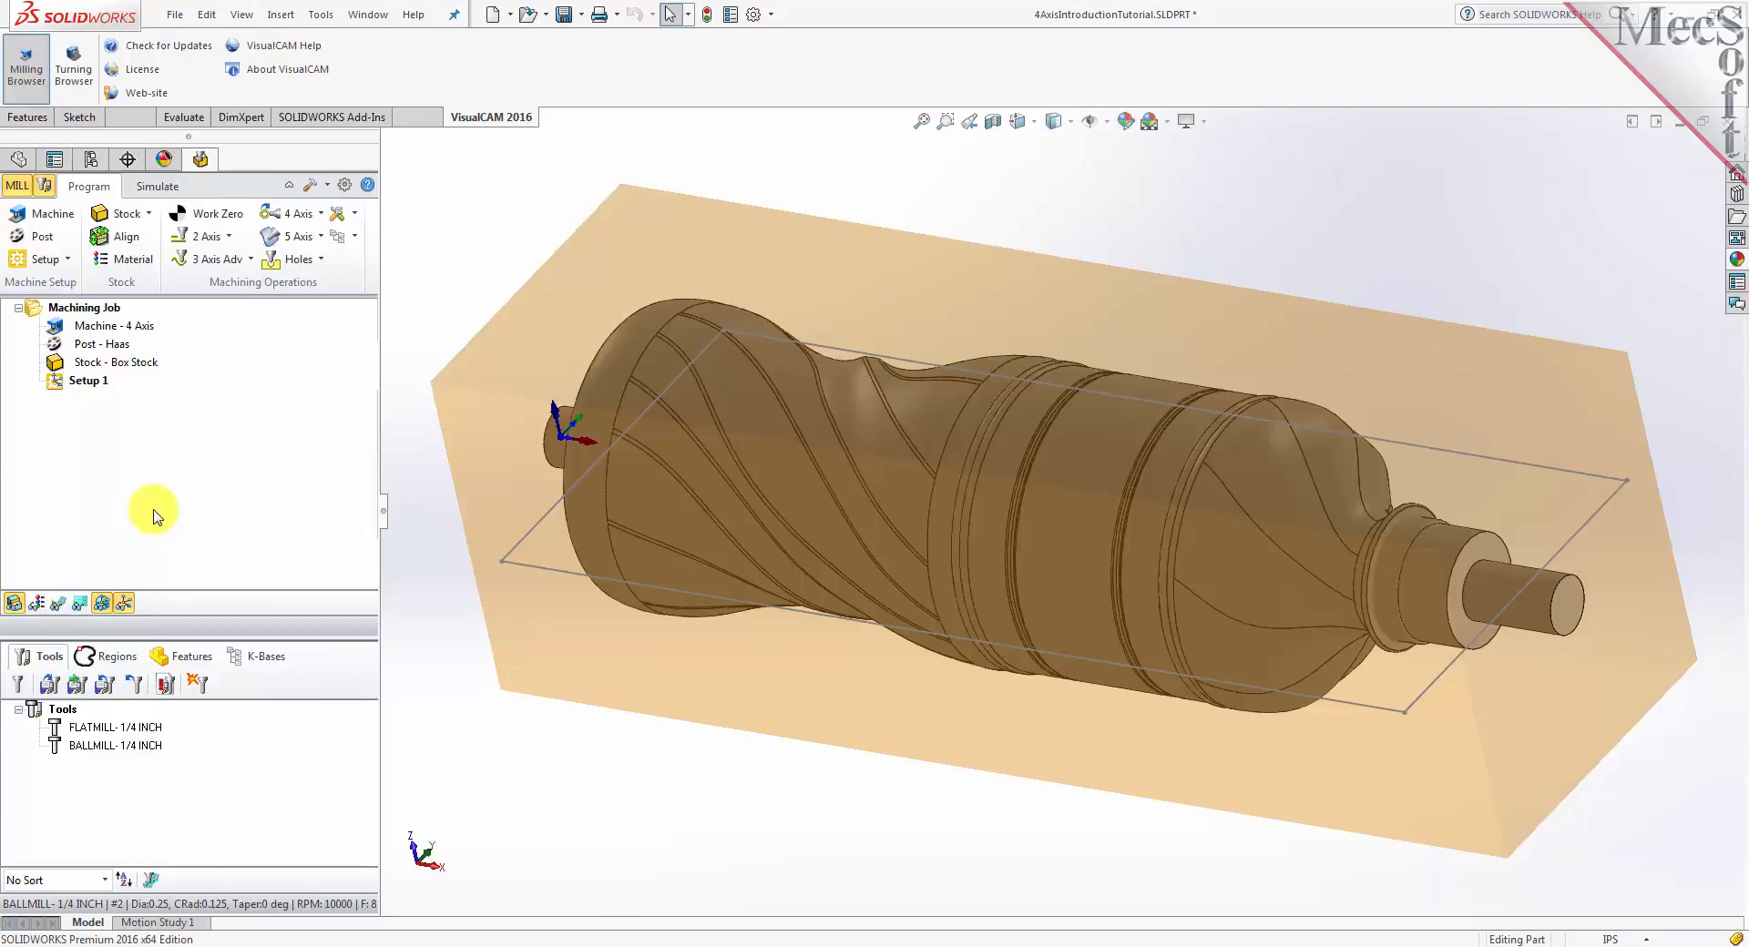
Start a 3-axis Horizontal Roughing operation under Setup 1 with the four lines of the rectangular sketch around the bottle as containment regions
click(53, 381)
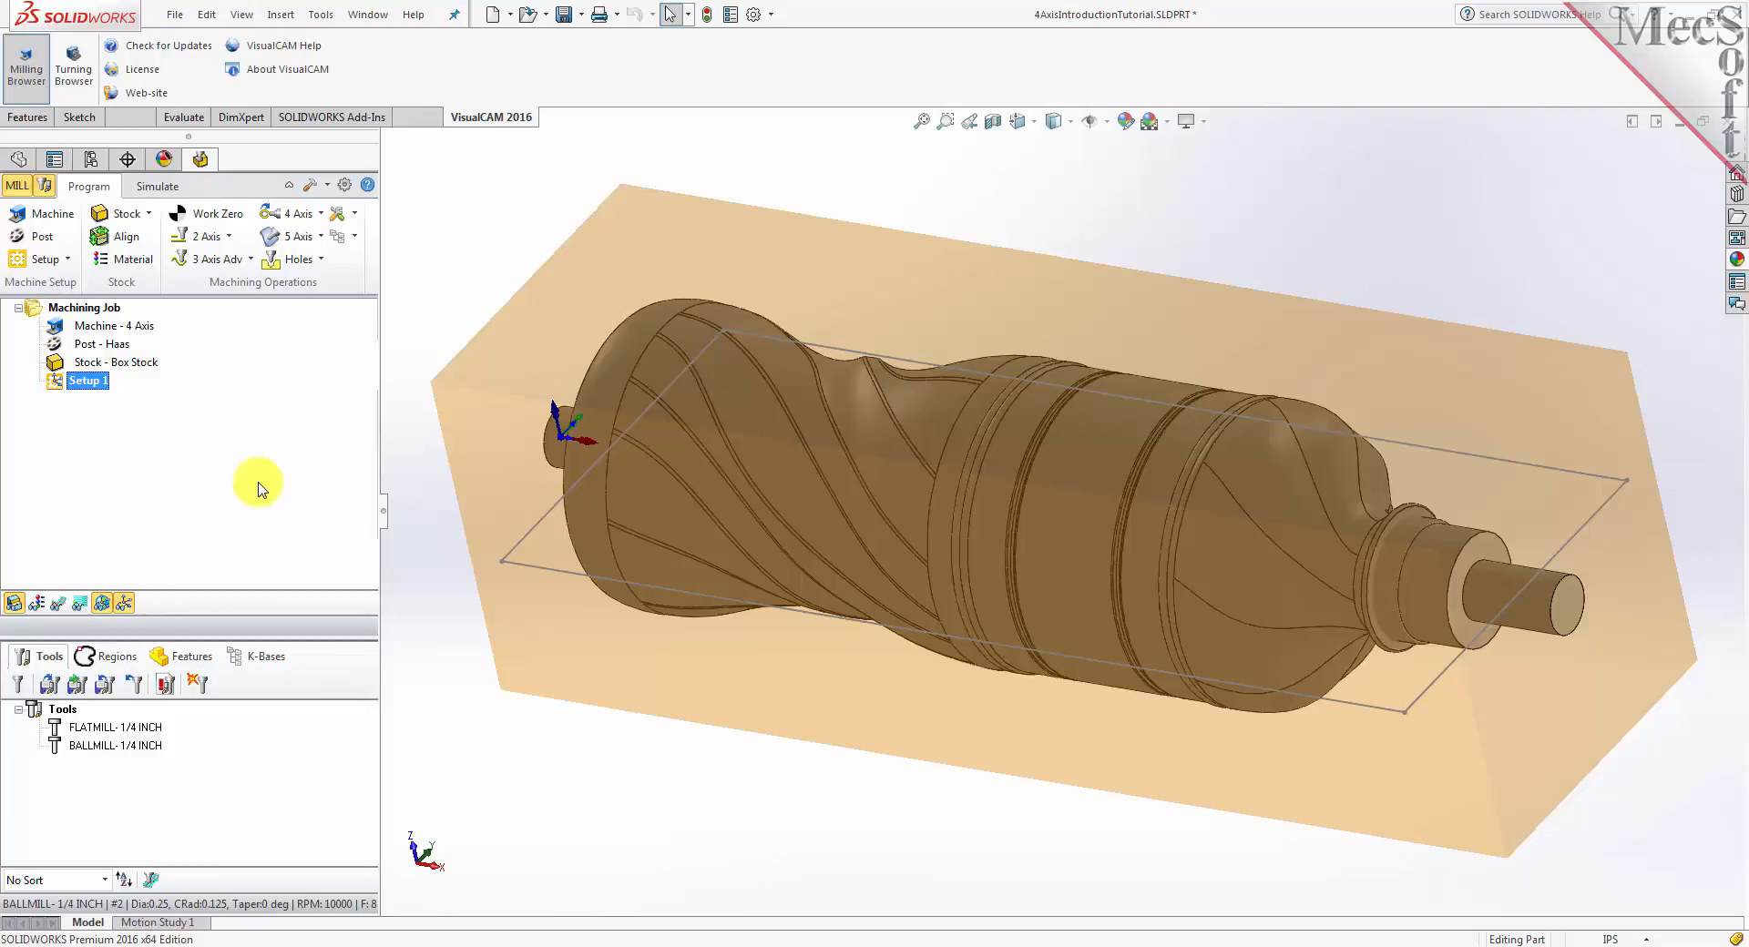
click(251, 260)
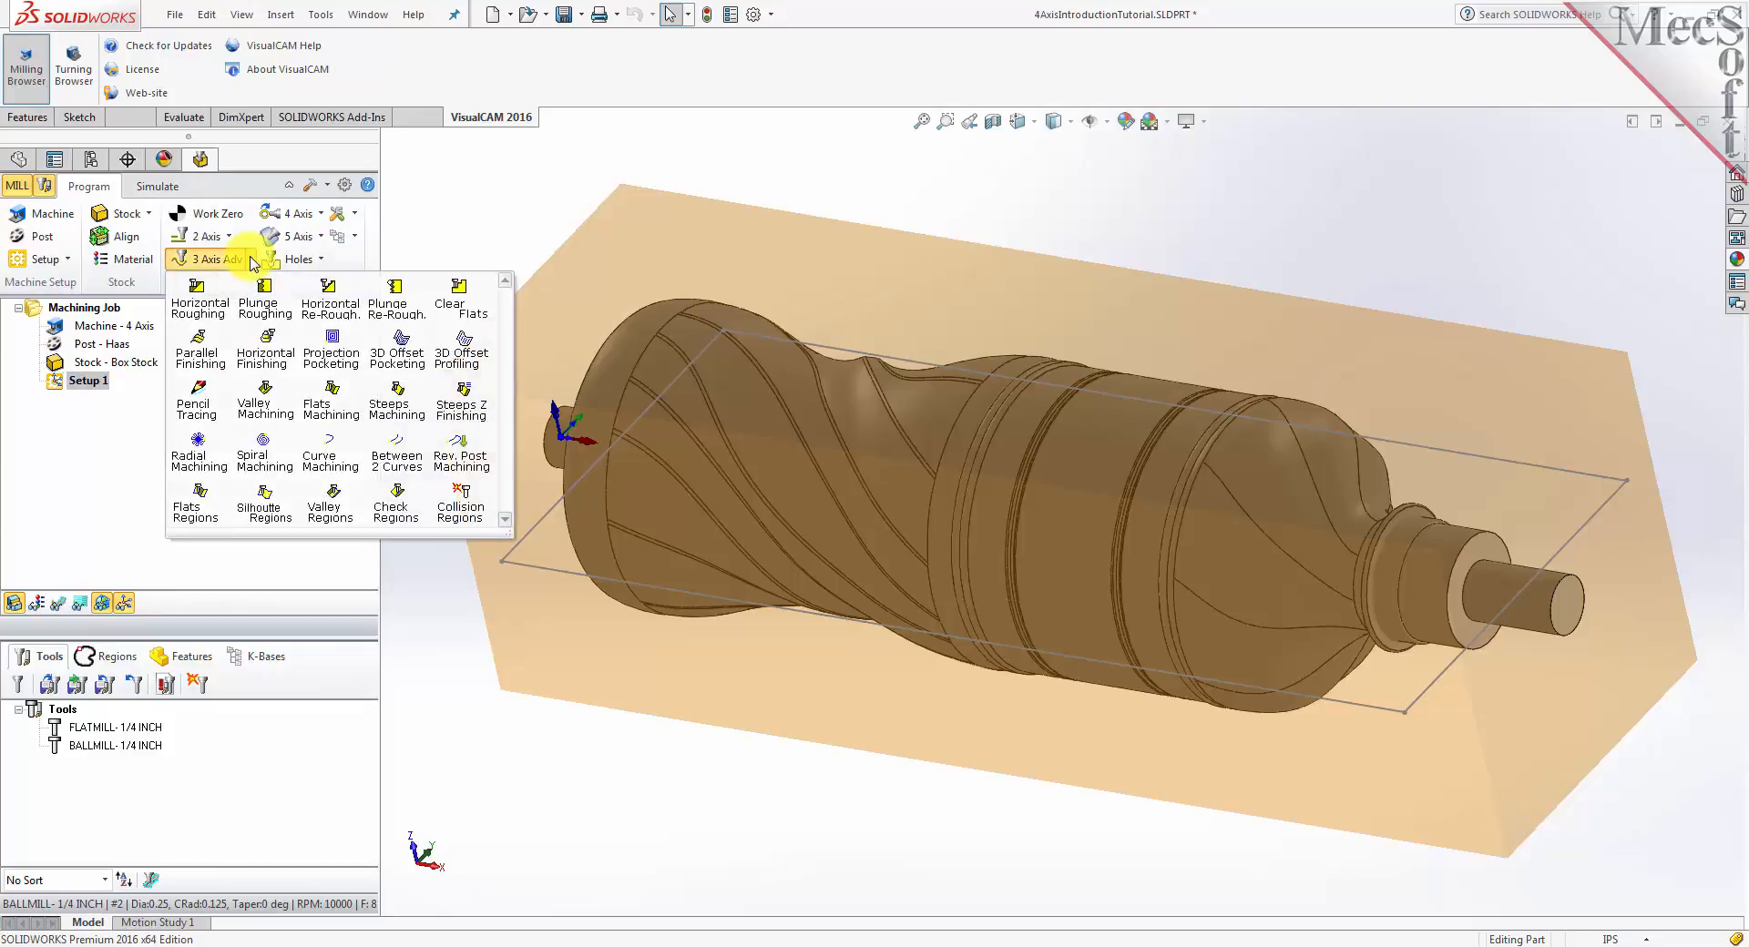
click(204, 319)
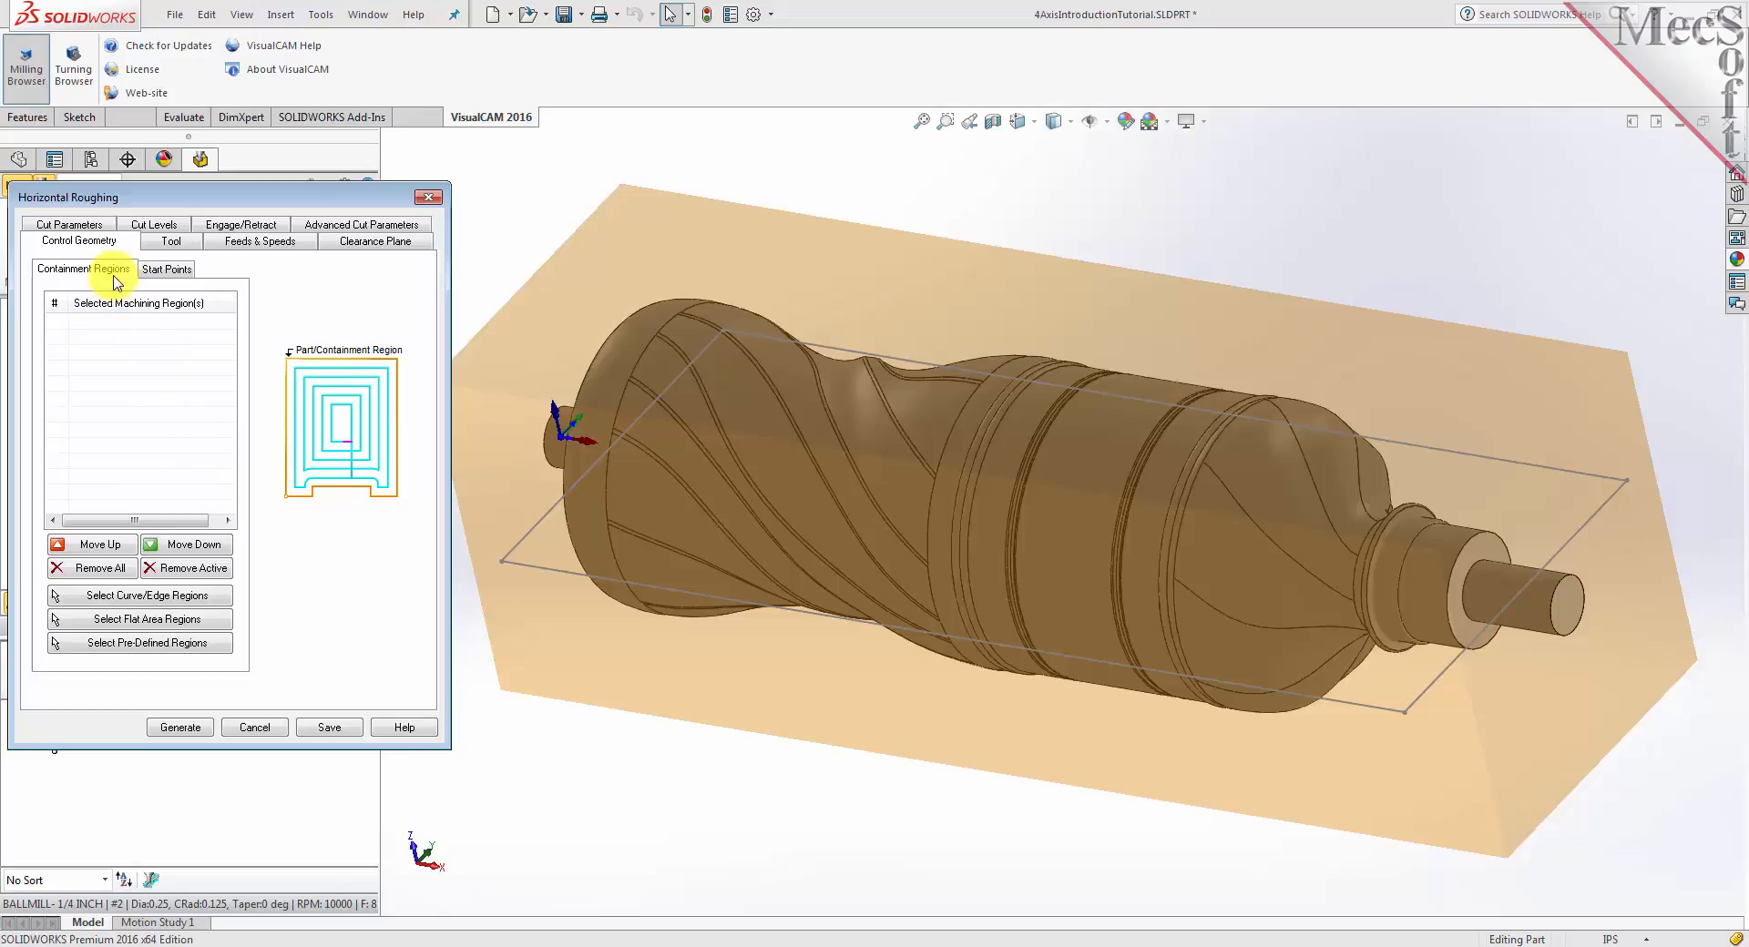
click(199, 597)
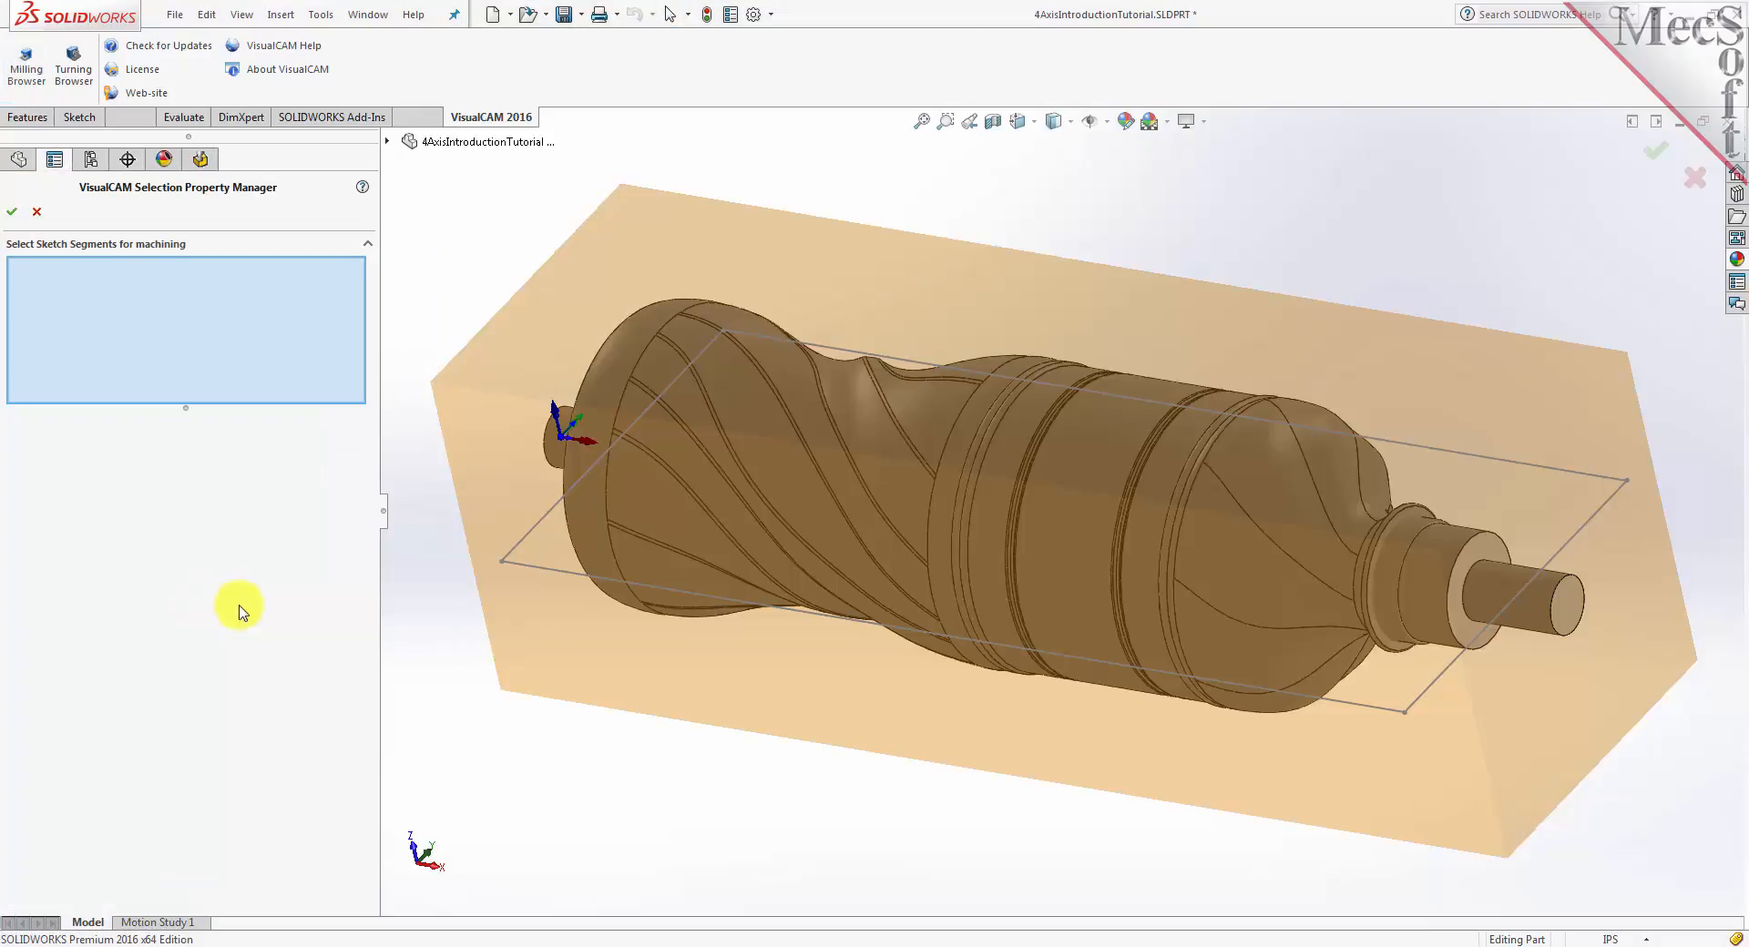
click(1485, 465)
click(1544, 570)
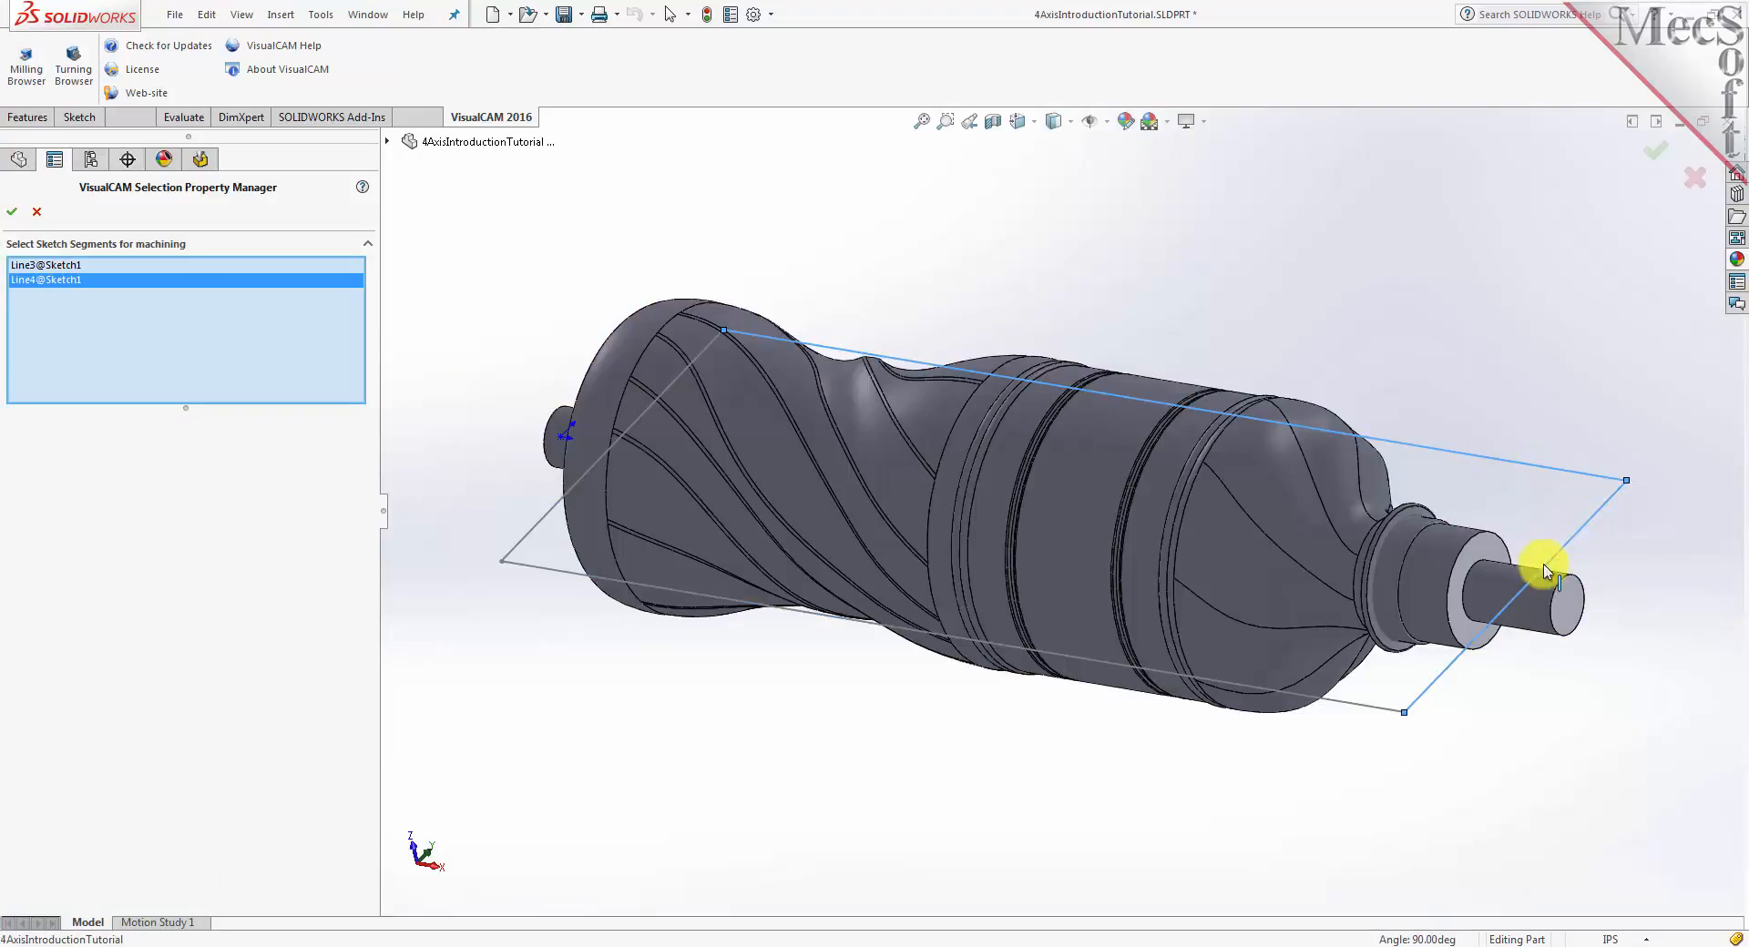
click(1260, 685)
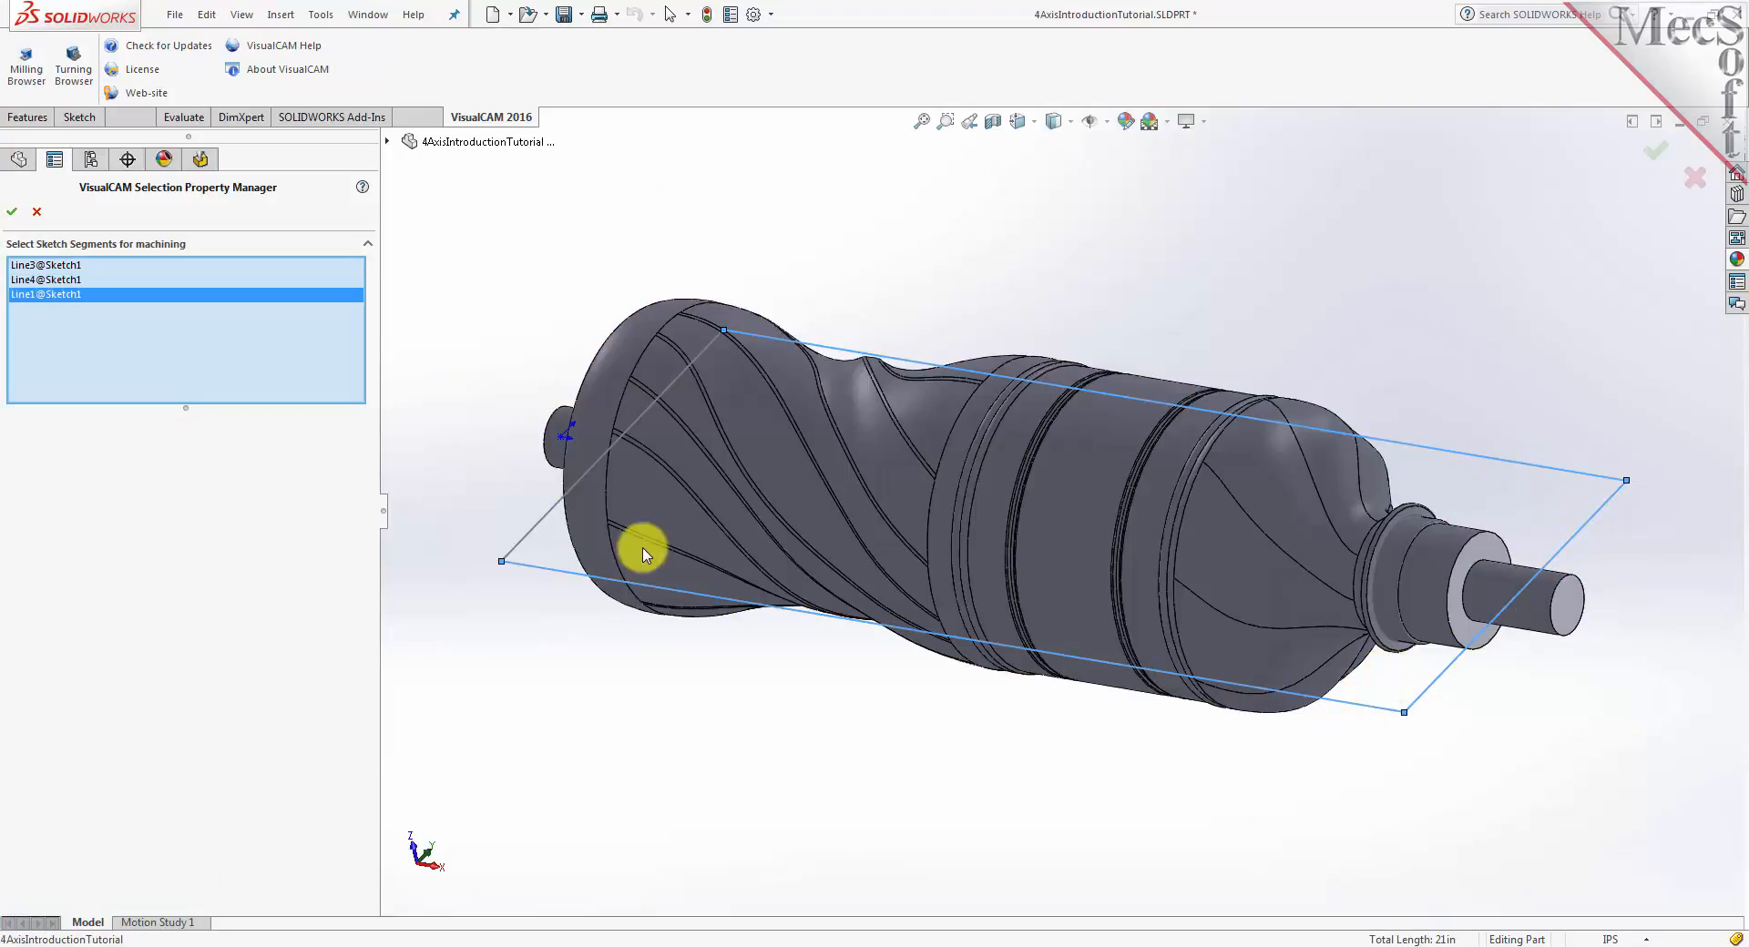
click(530, 537)
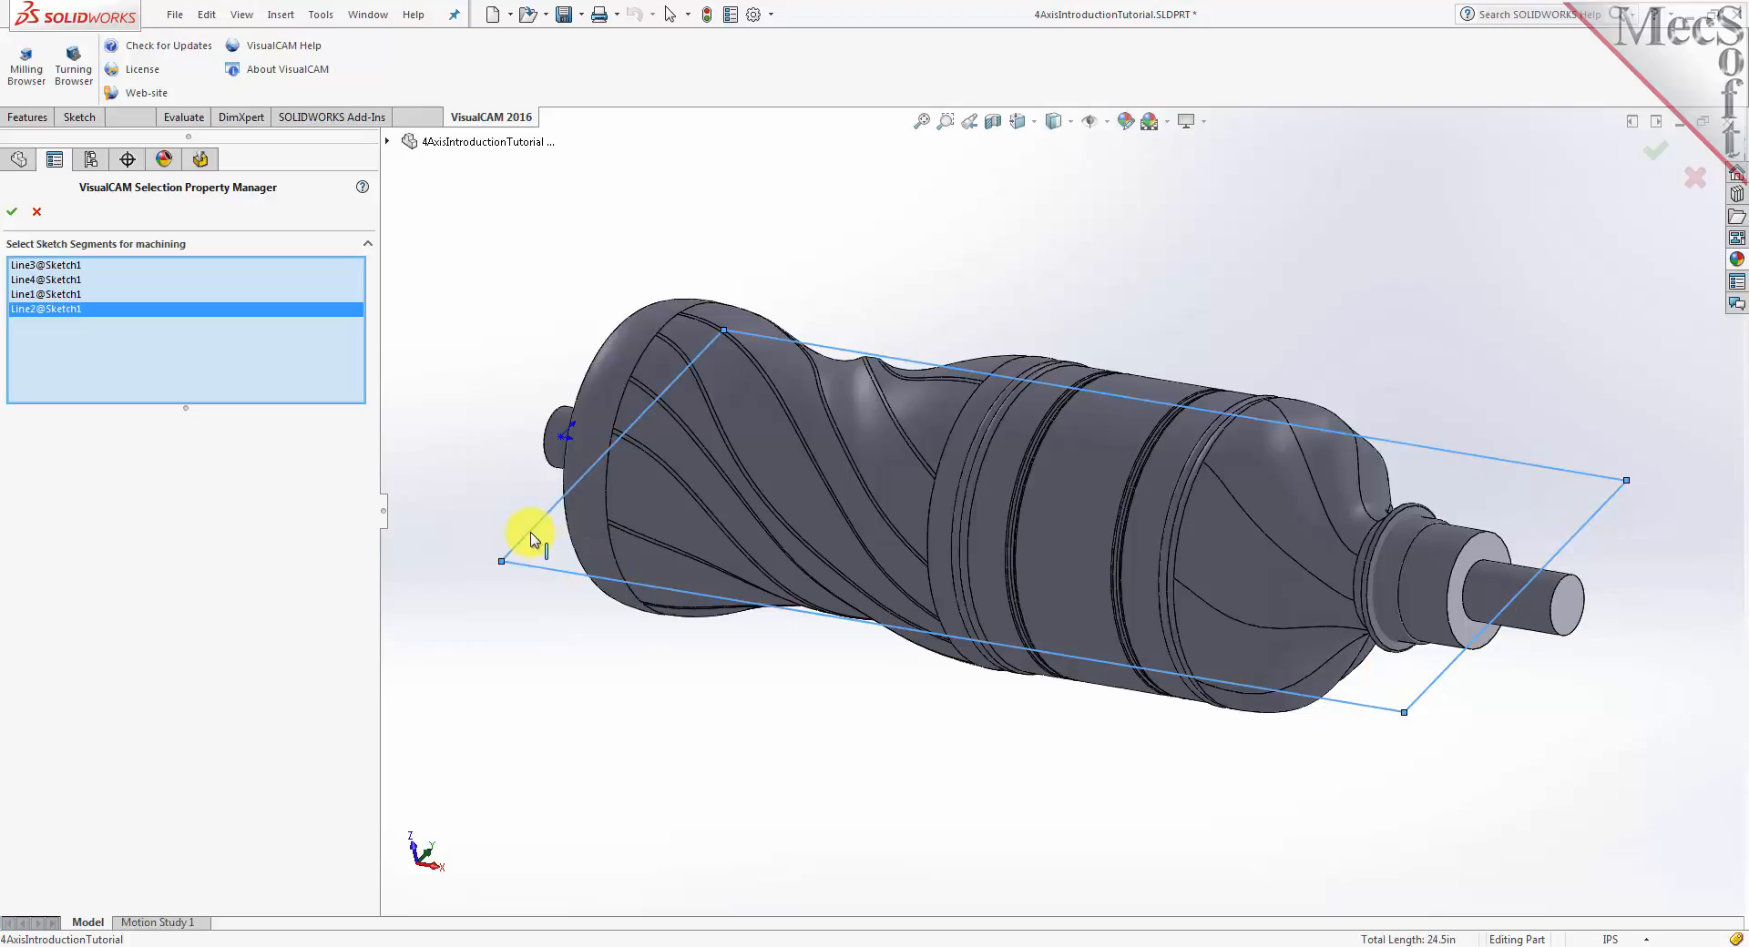
click(14, 215)
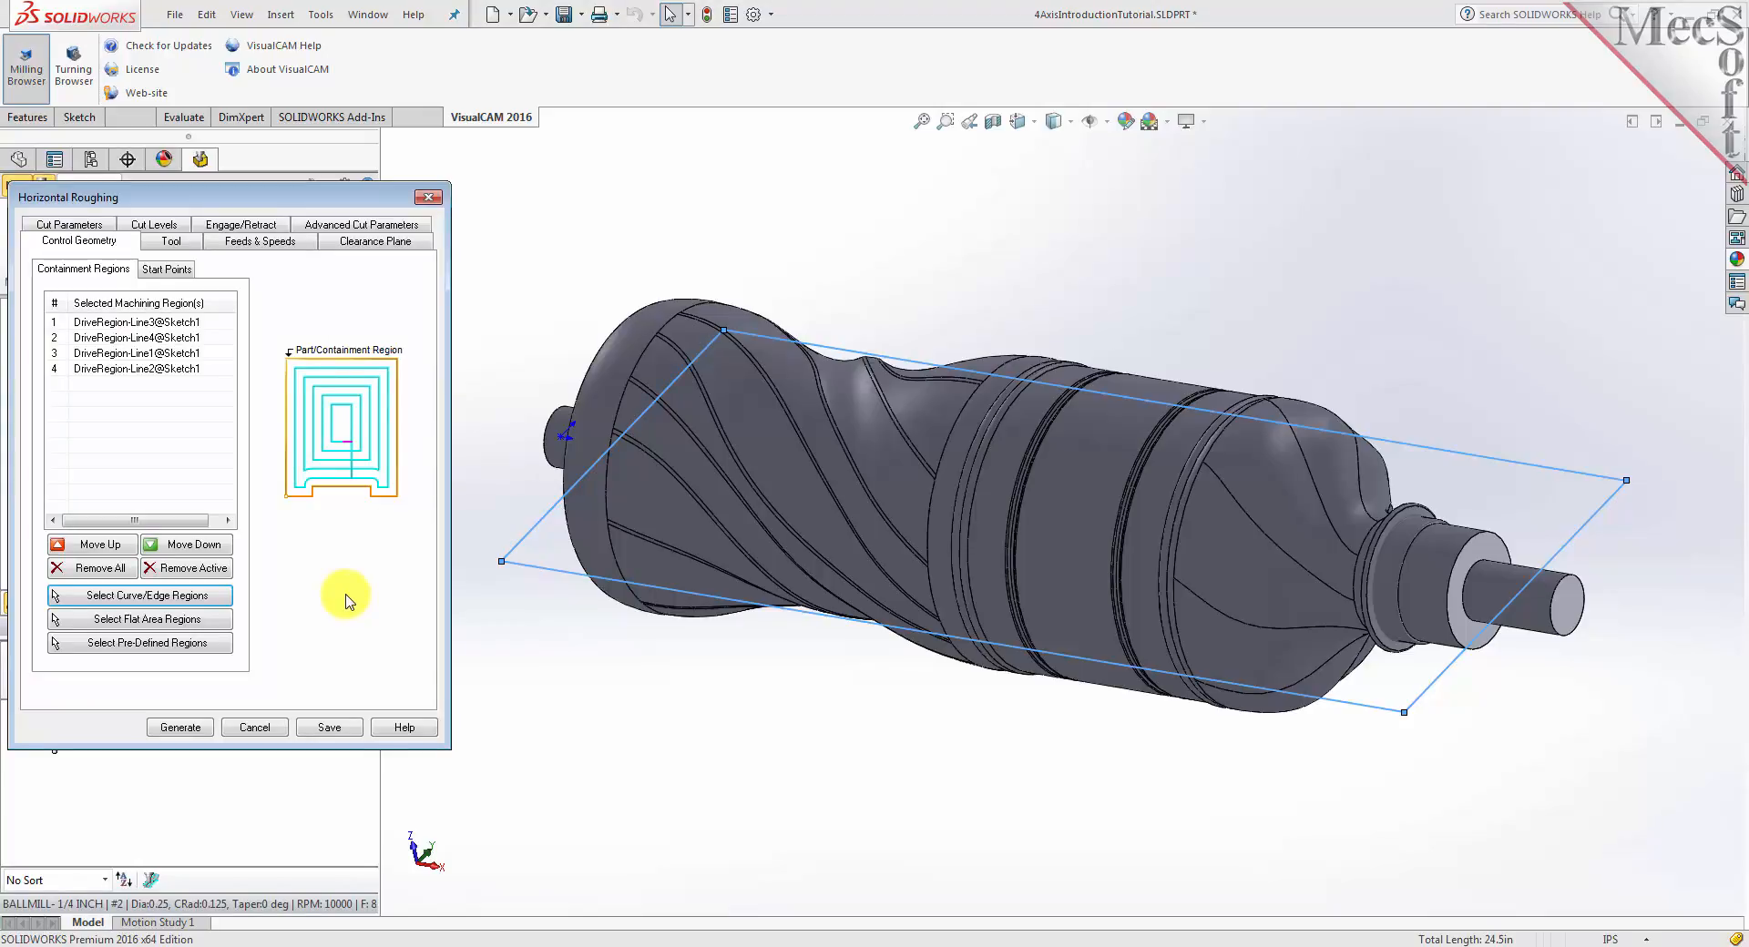
Check each of the four selected sketch lines among the roughing operation's containment regions
click(193, 322)
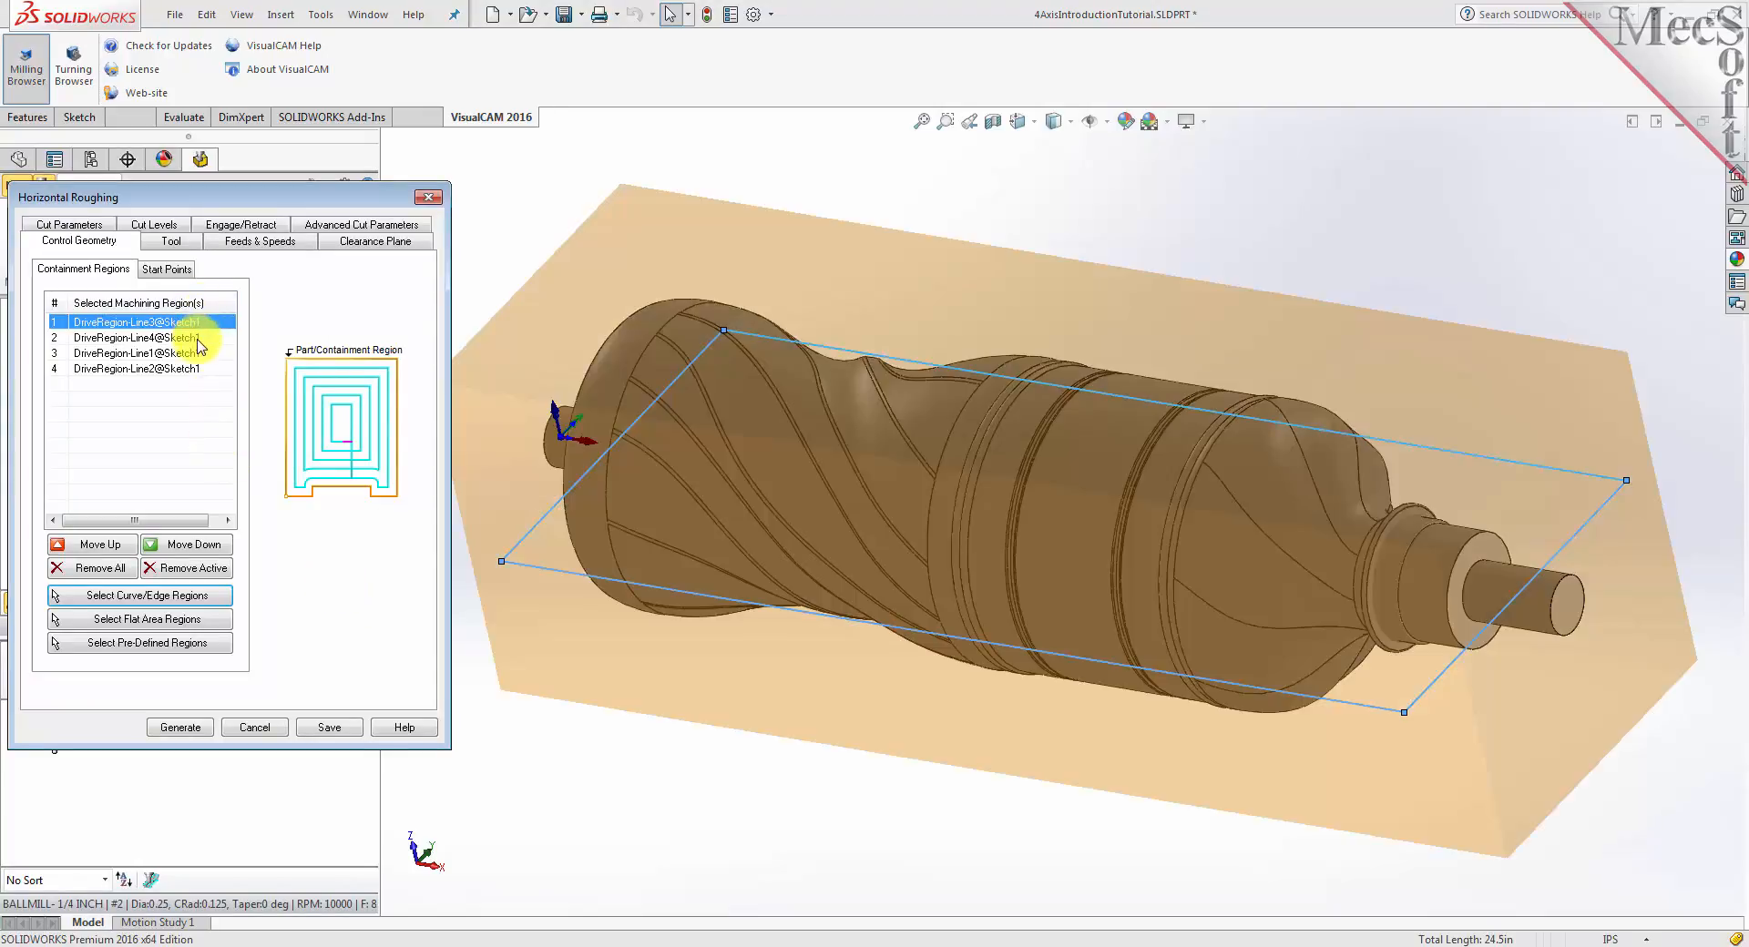
click(195, 338)
click(196, 354)
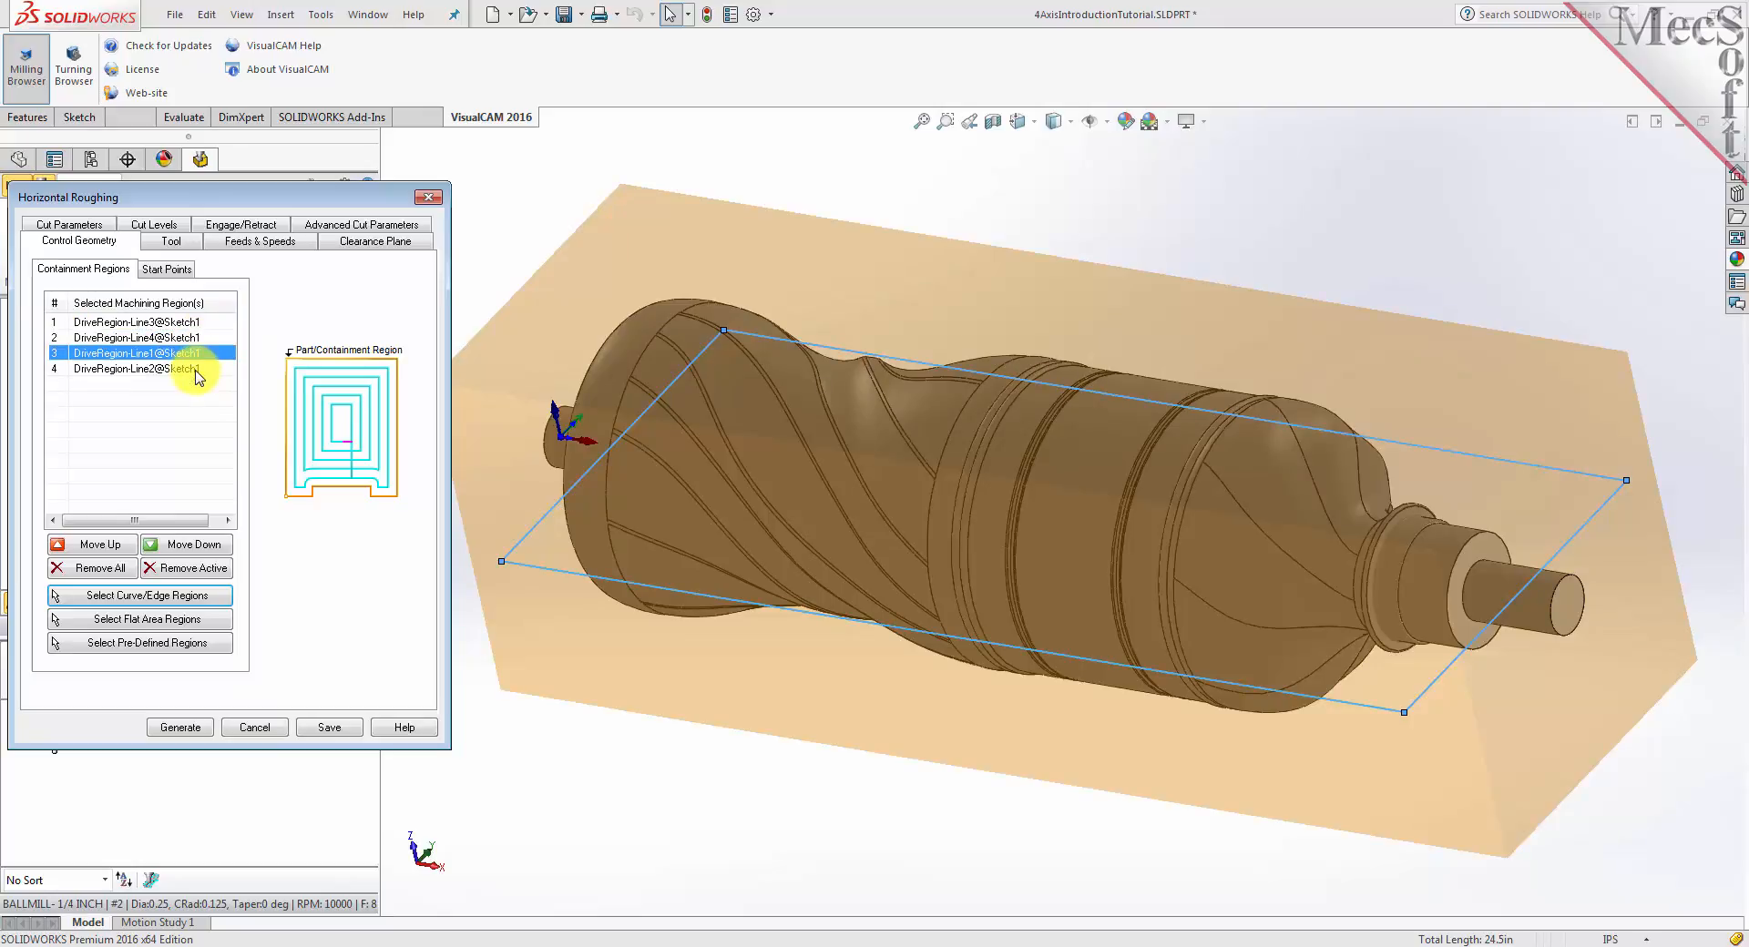
click(196, 369)
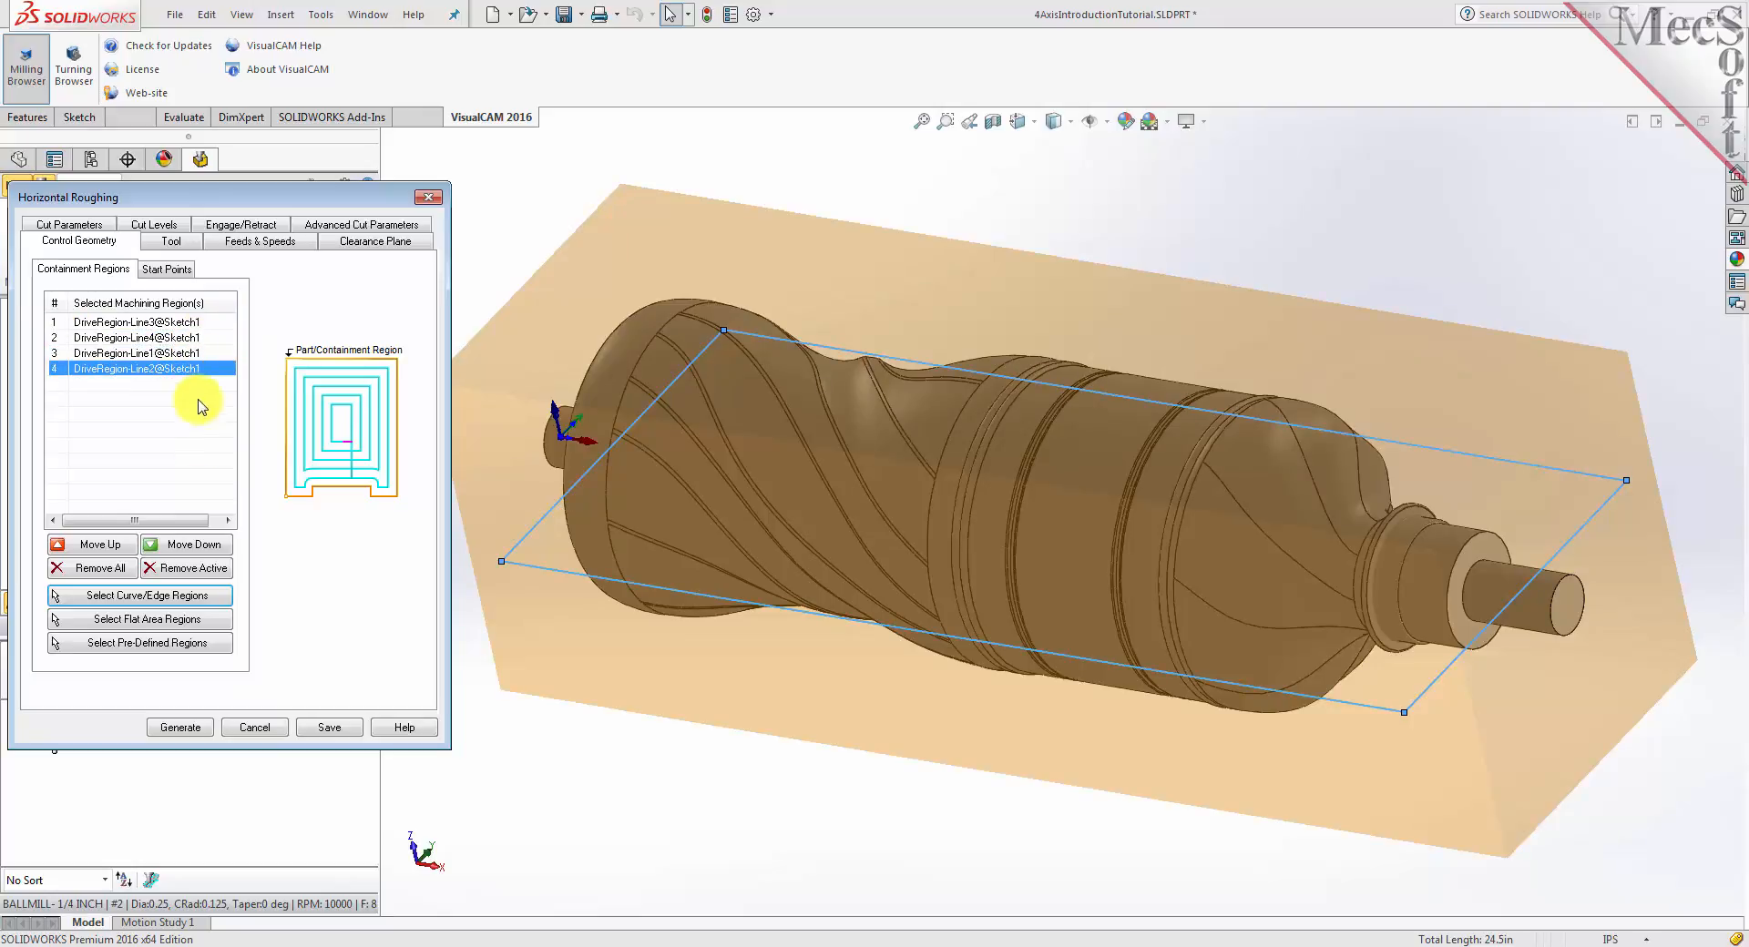
Assign the 1/4 inch flat mill to the roughing operation and load its feeds and speeds from the tool
click(171, 241)
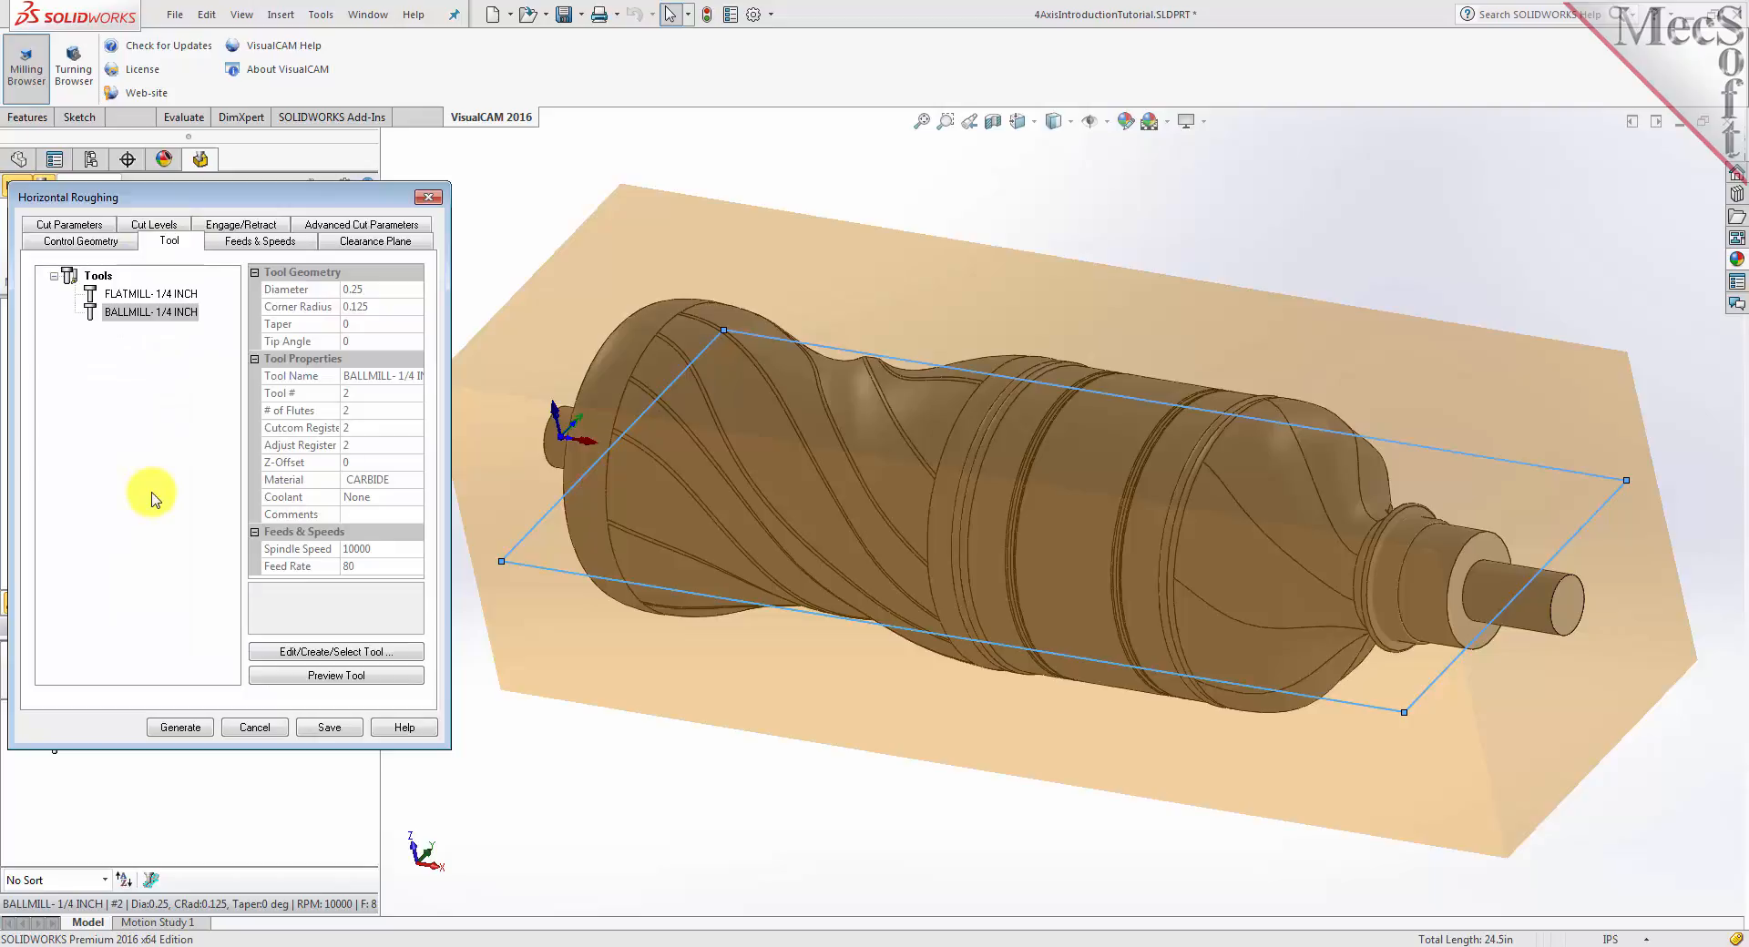
click(94, 297)
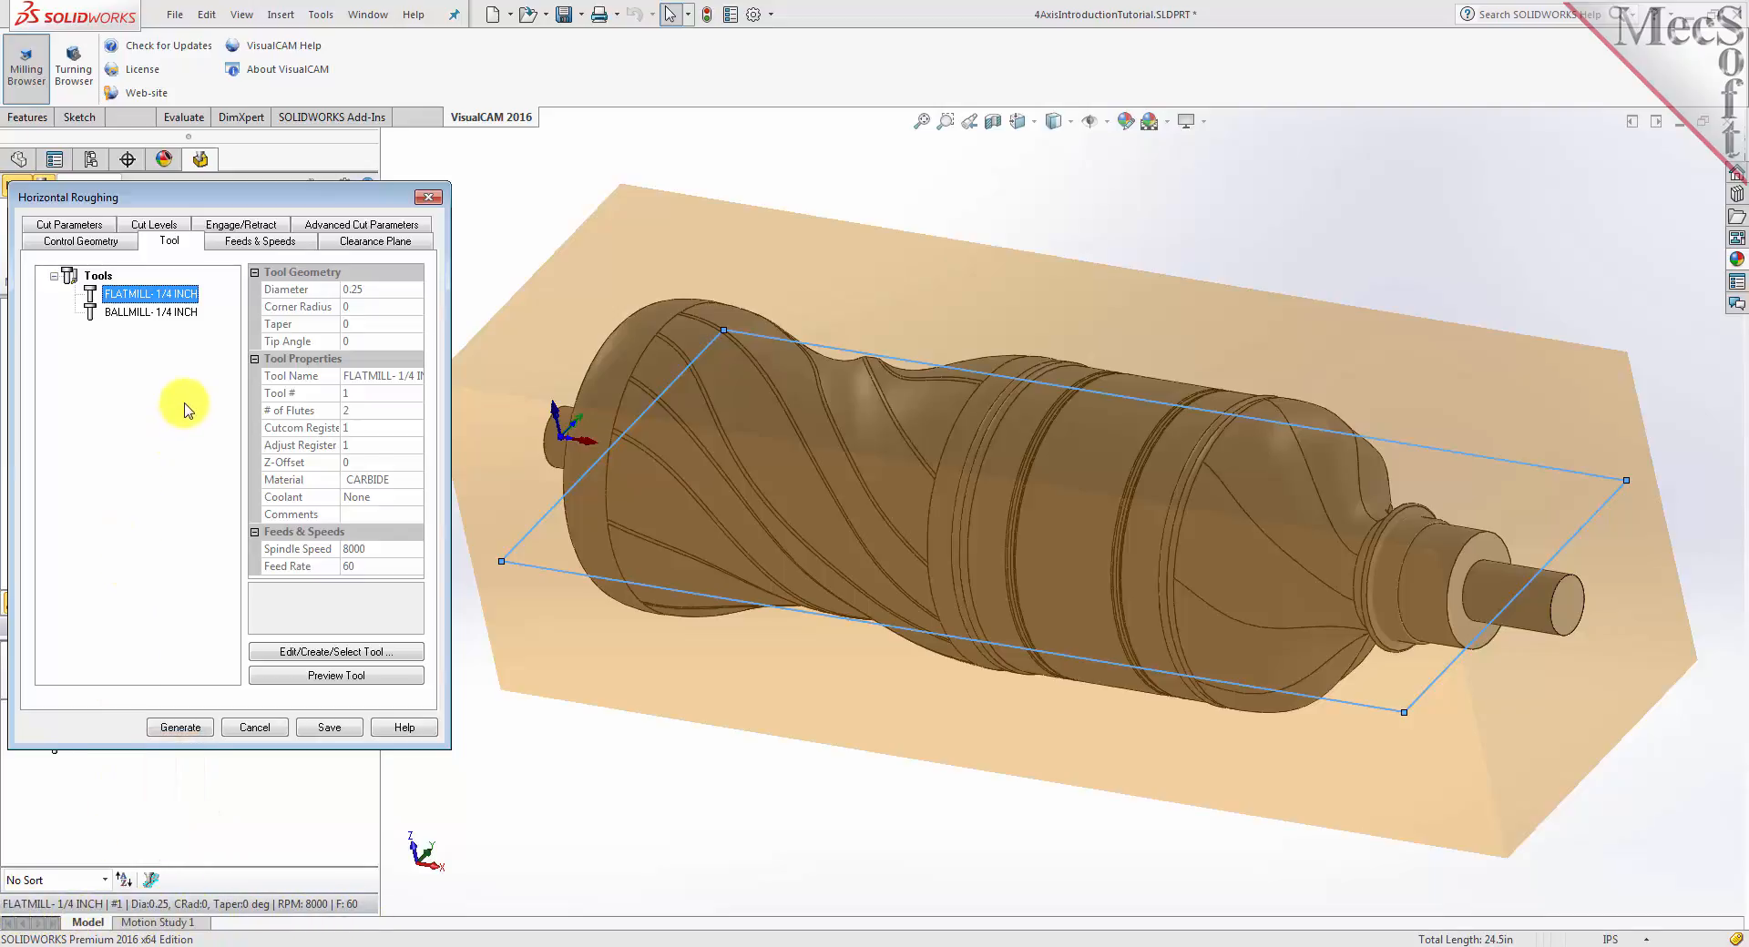
click(264, 241)
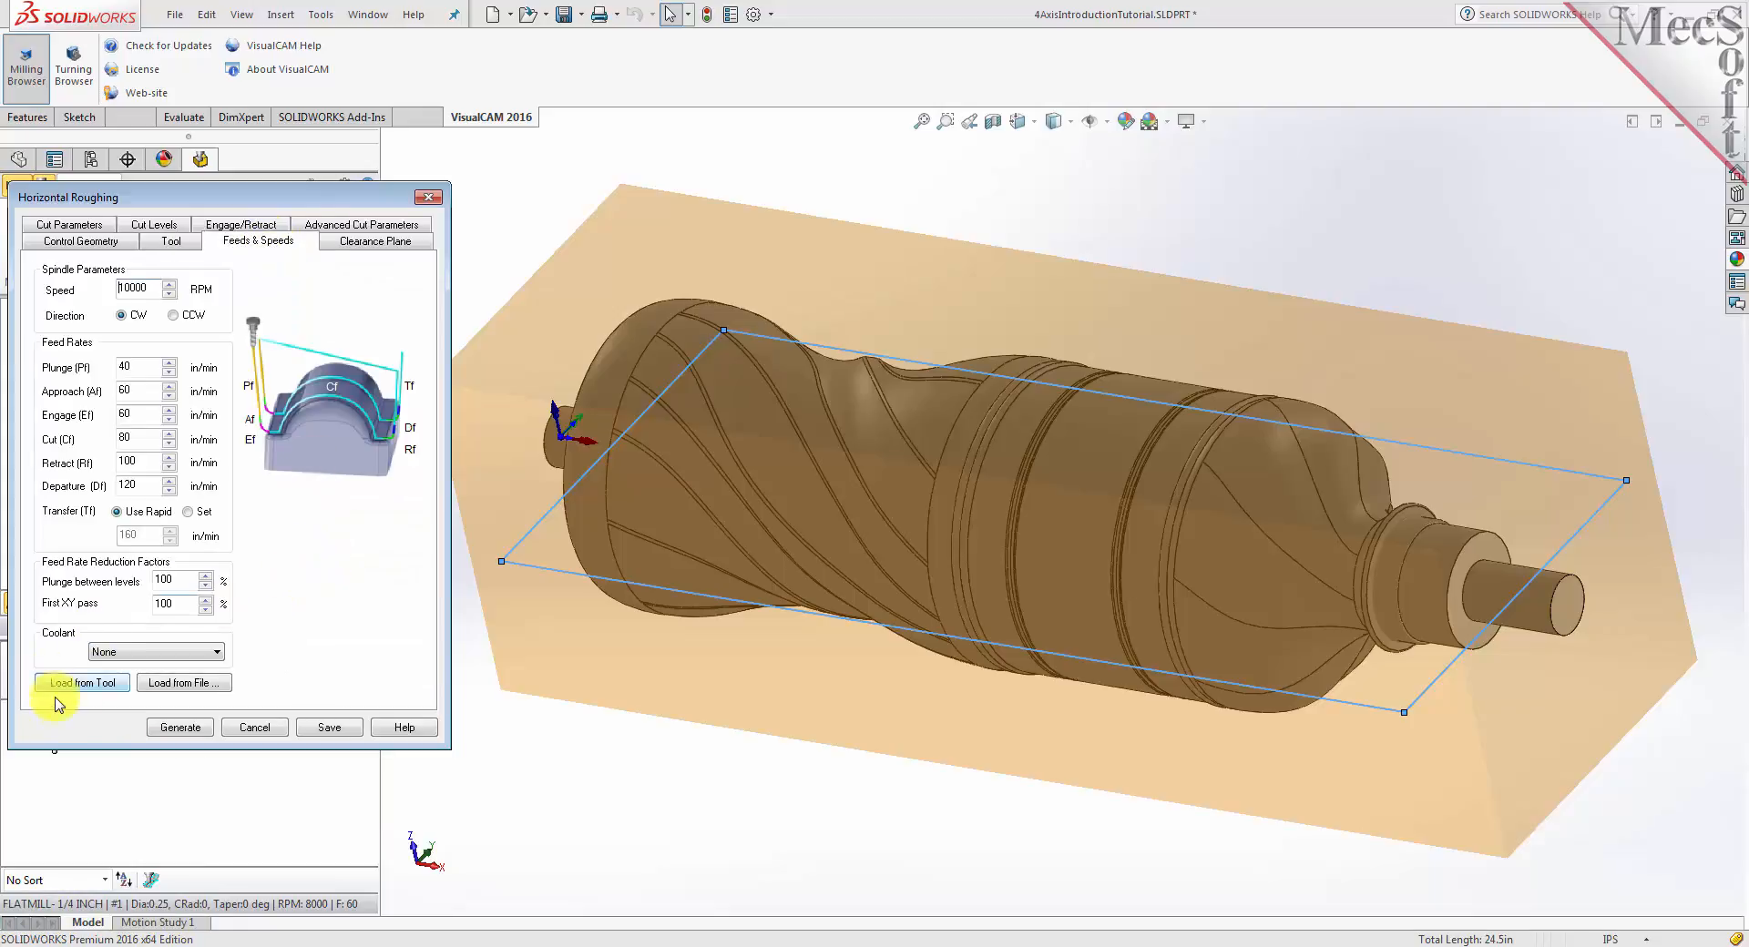
click(117, 684)
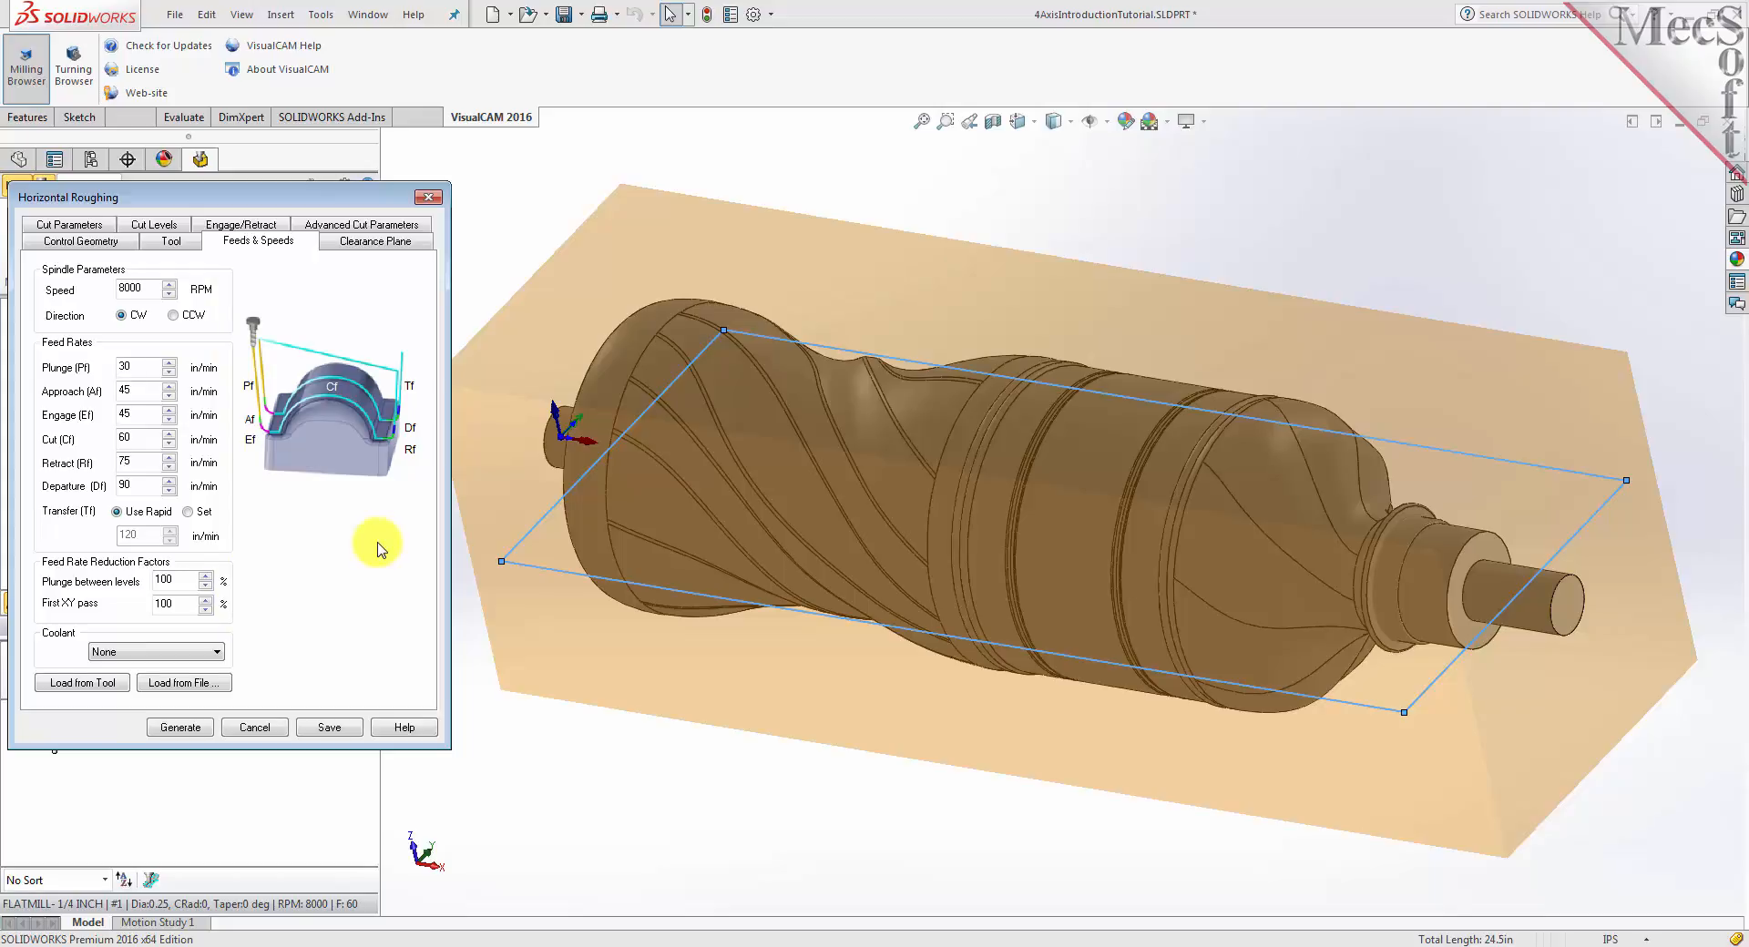
Use the Clearance Plane method for cut transfers and set the roughing stepover distance to 40% of the tool diameter
click(381, 240)
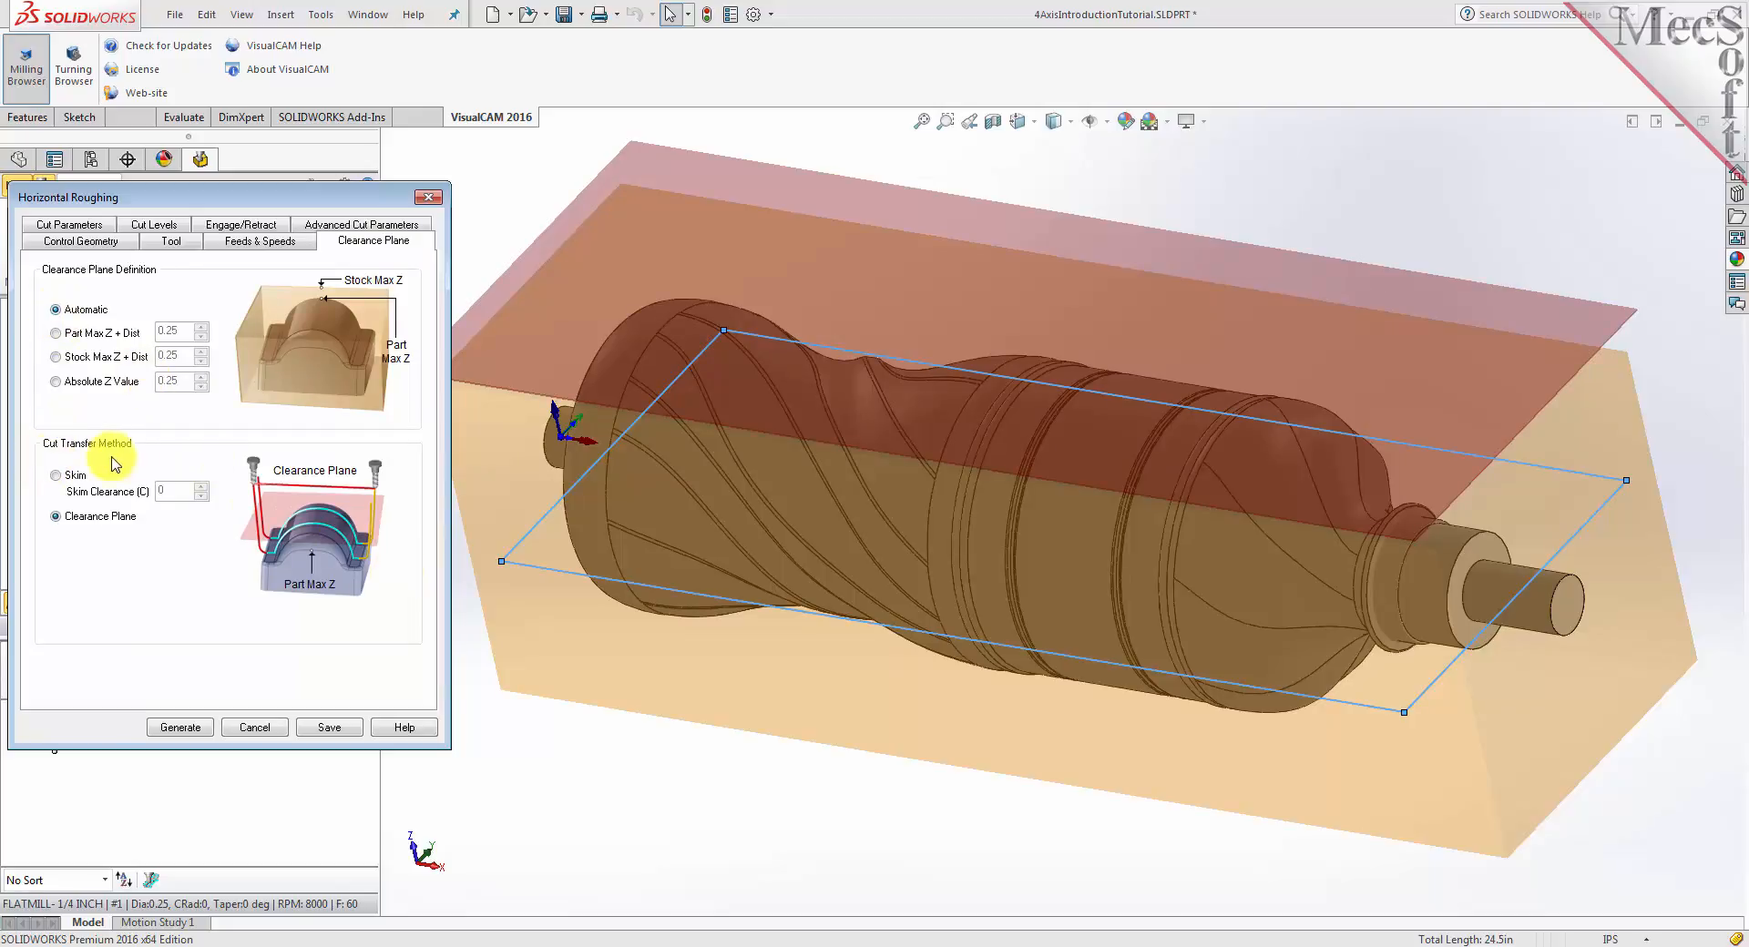
click(56, 517)
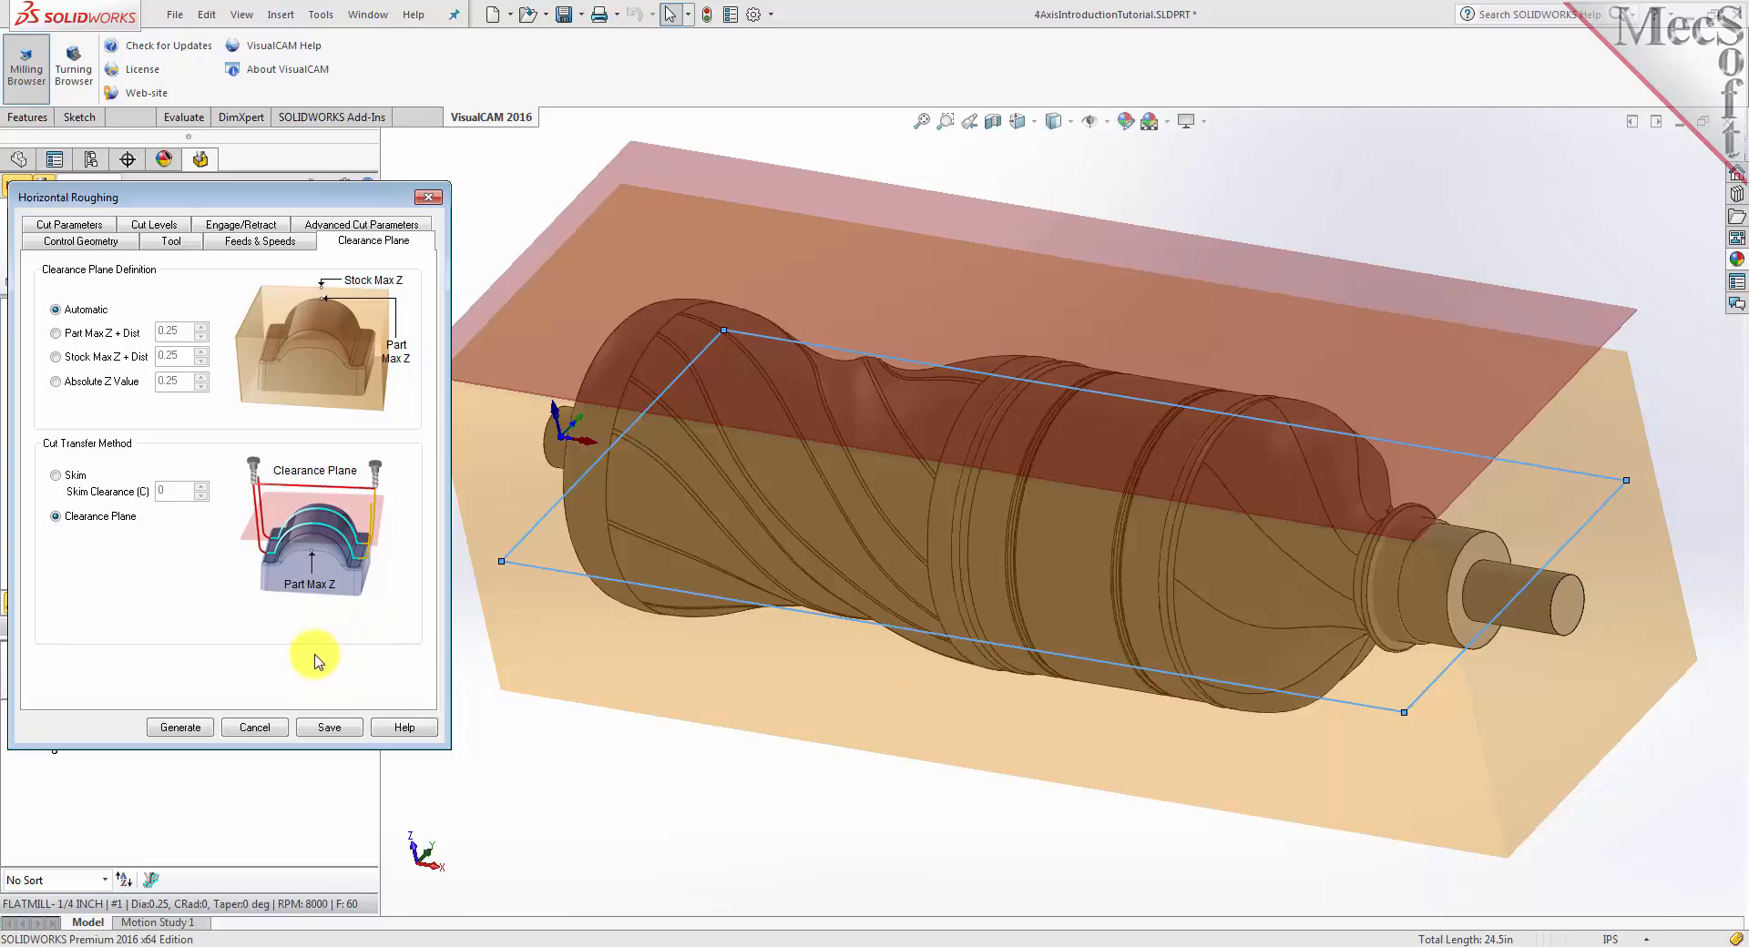
click(99, 229)
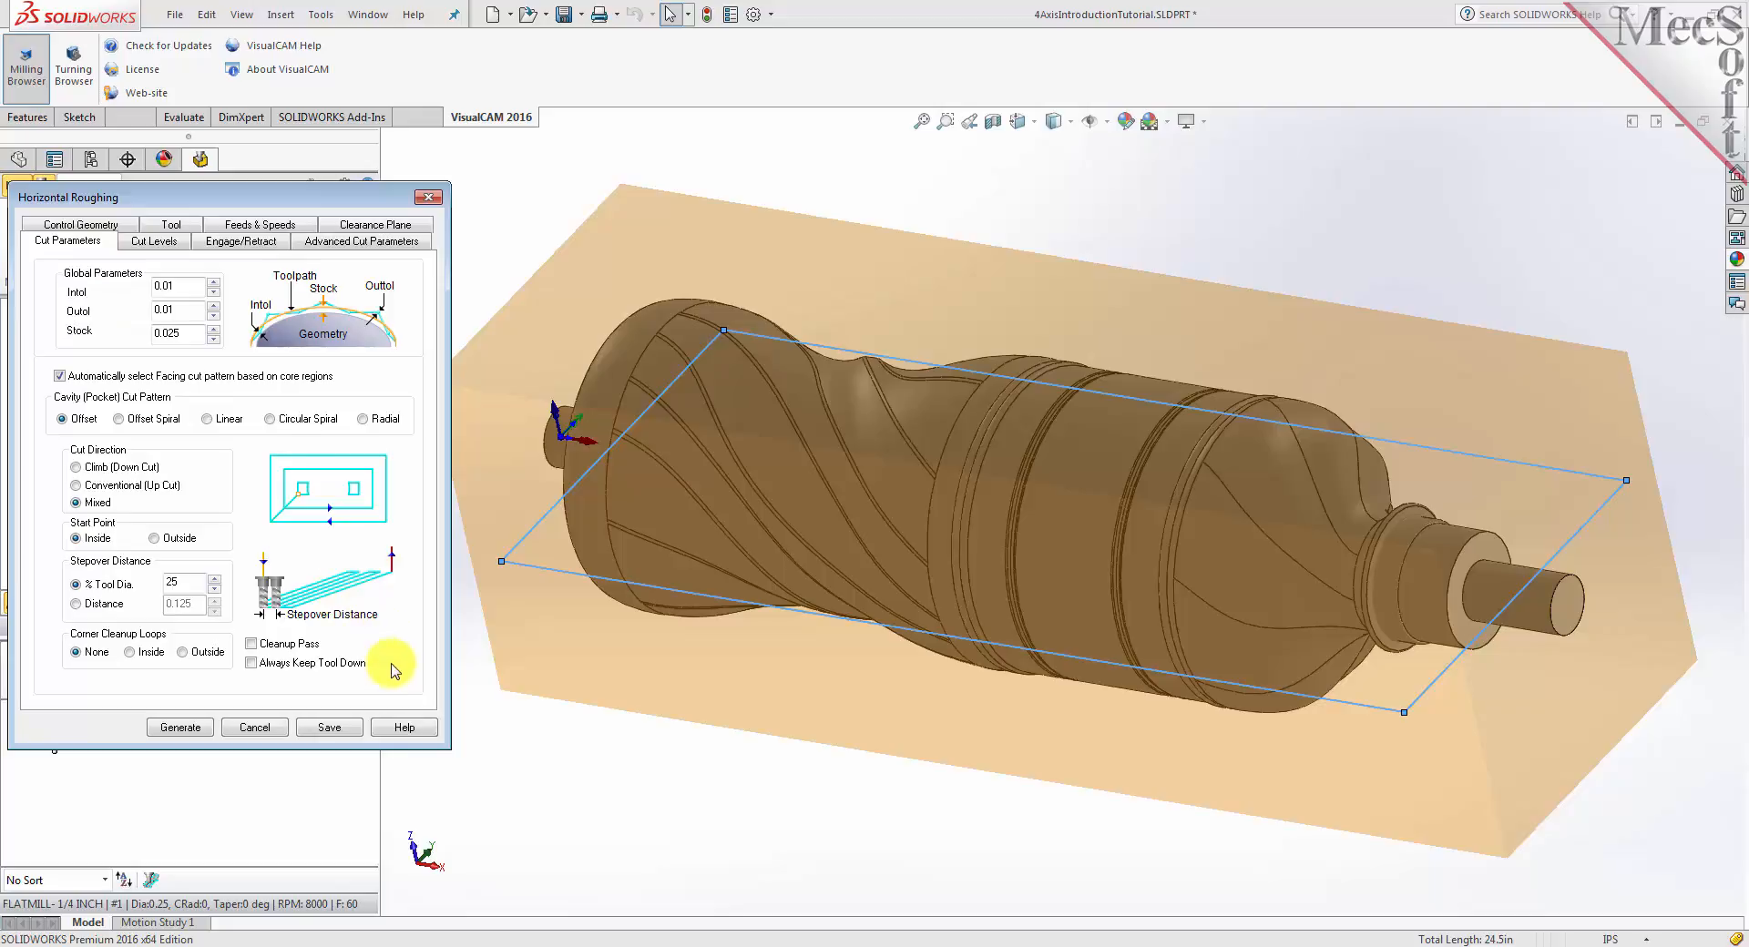
click(151, 285)
key(Tab)
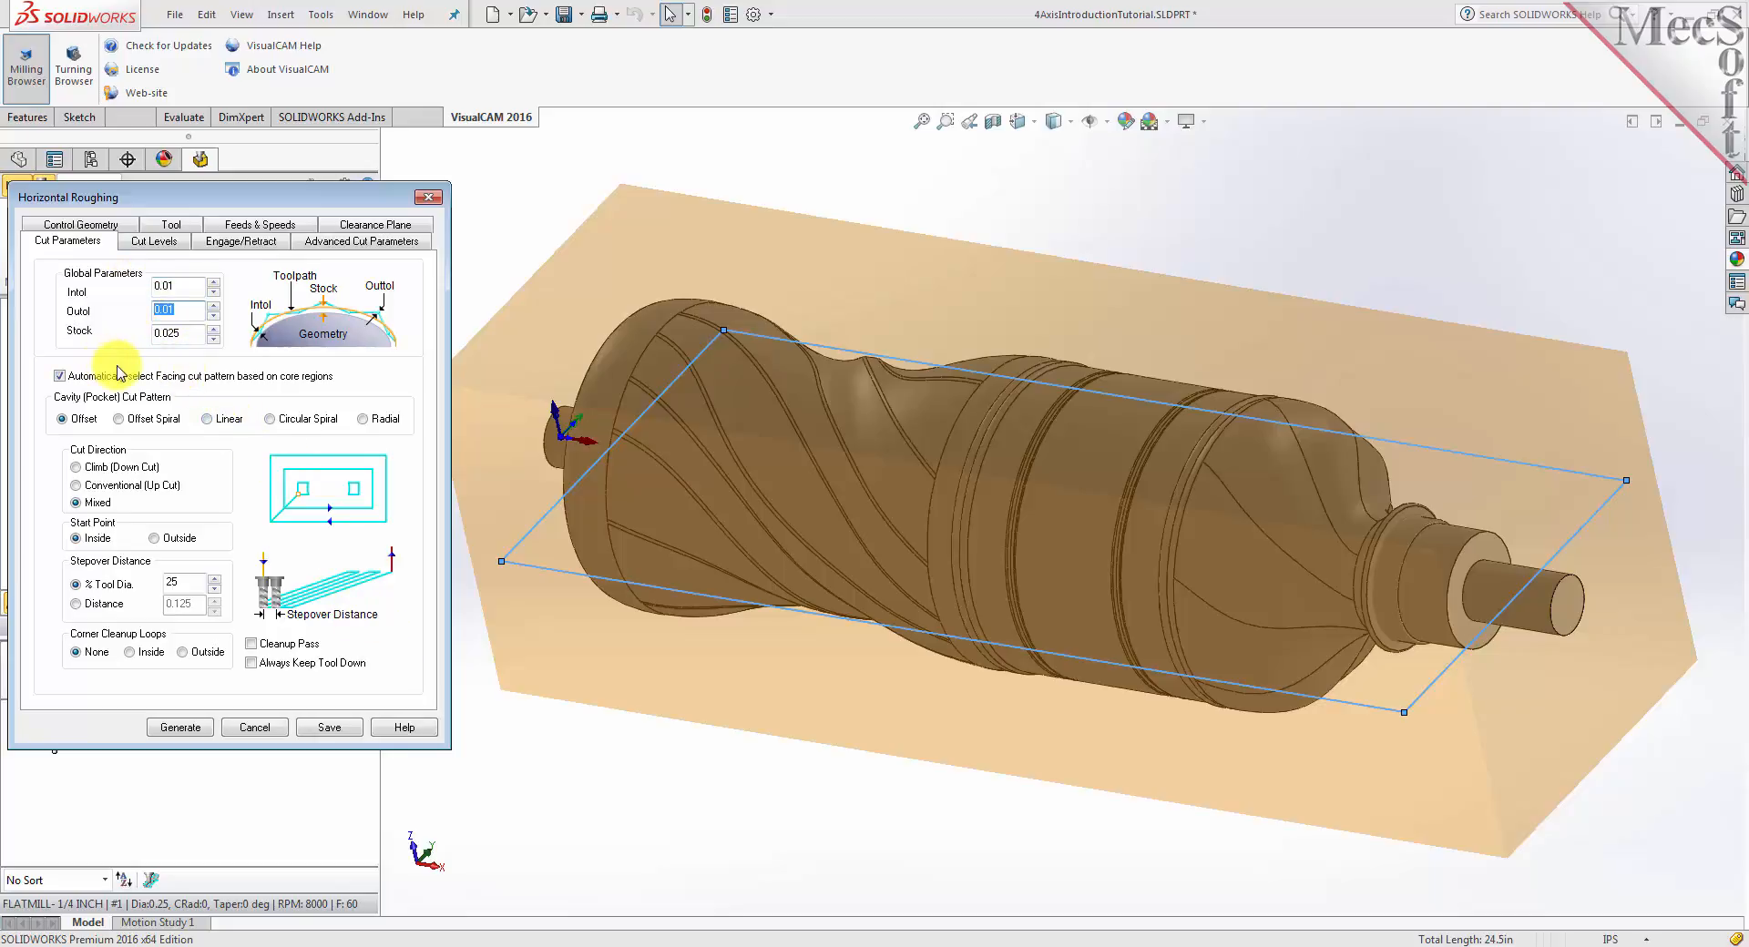
key(Tab)
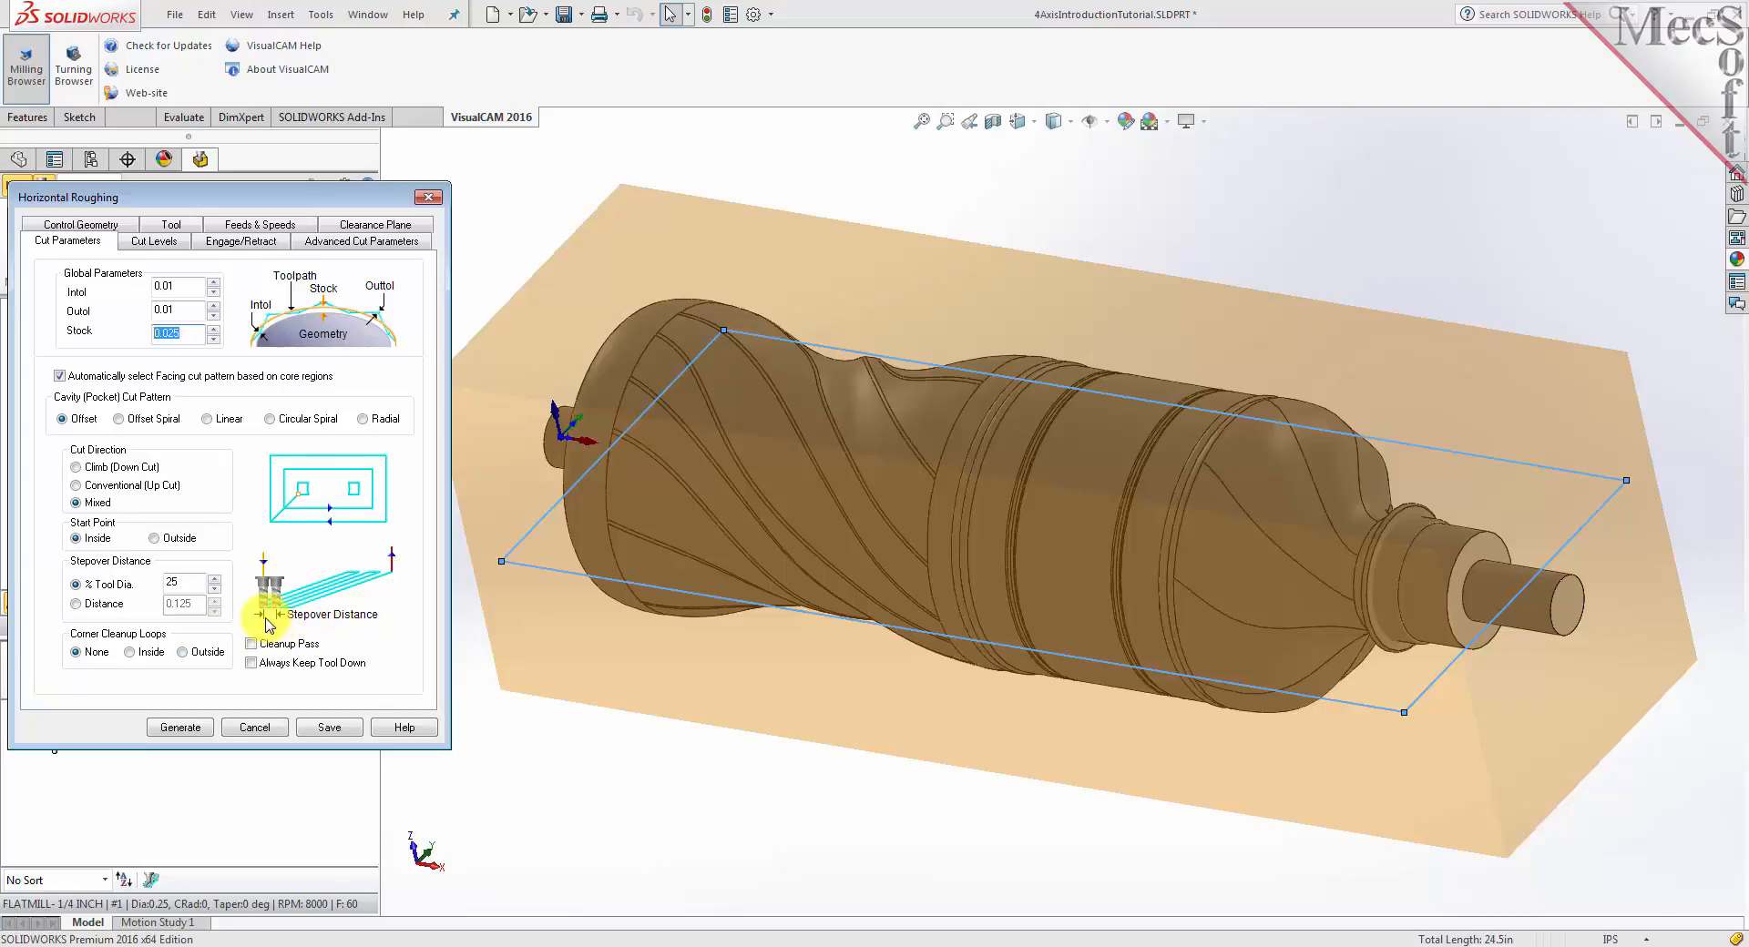
double_click(178, 581)
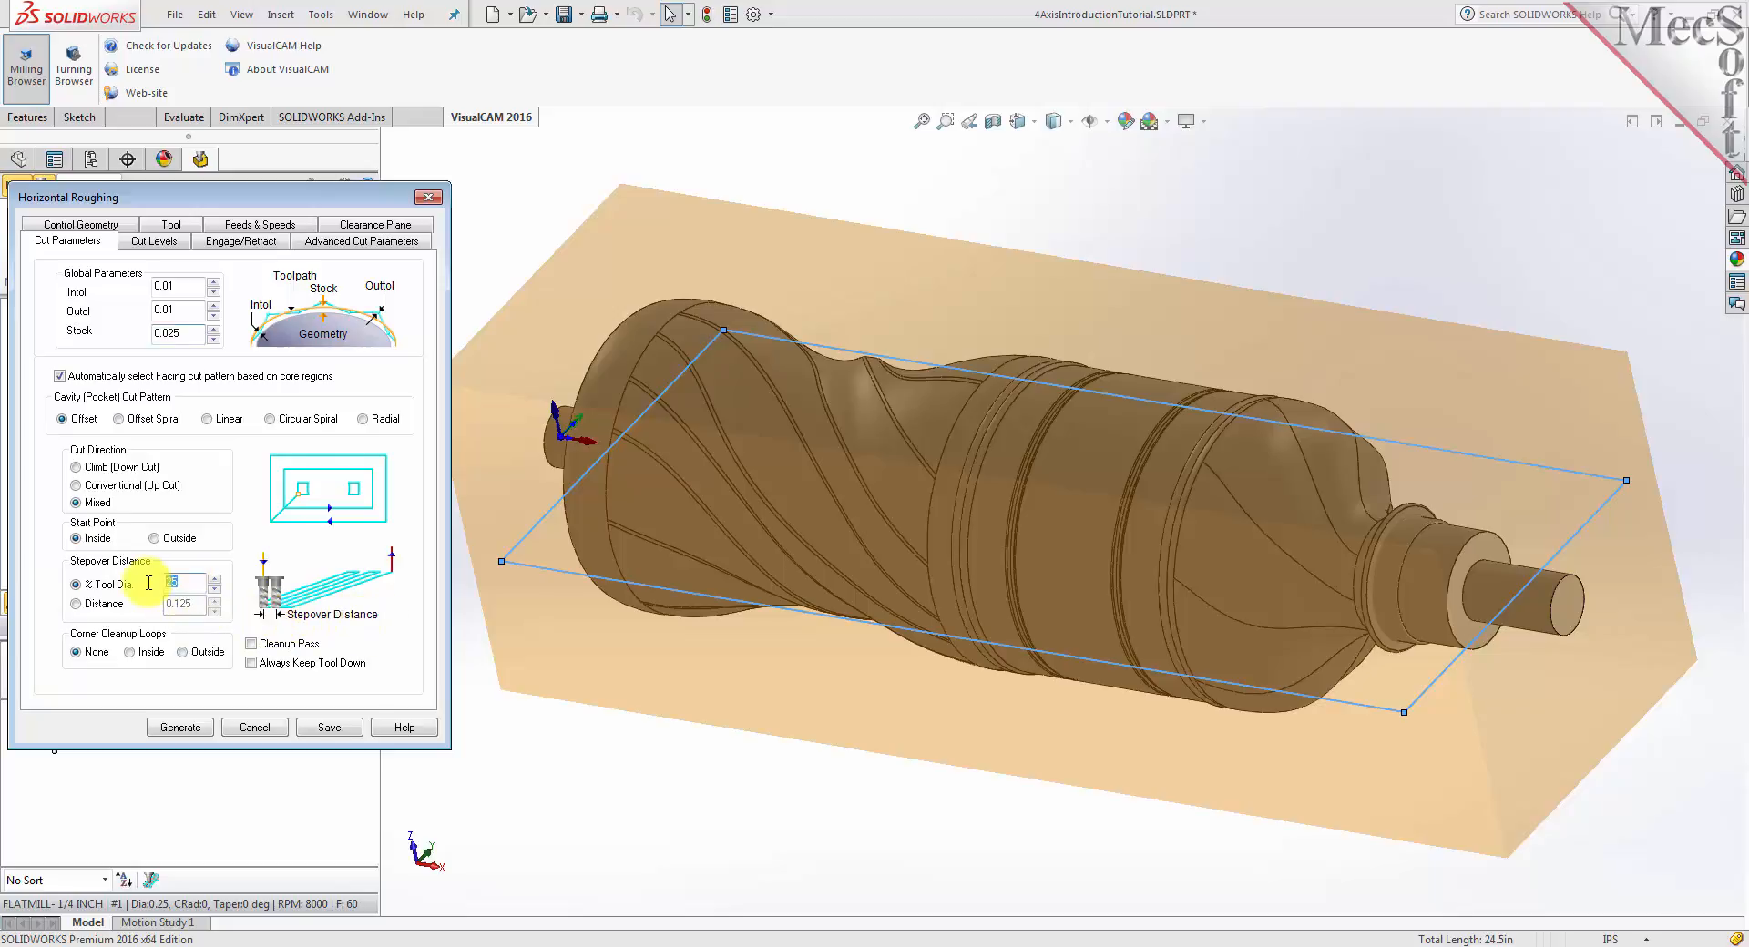
text(40)
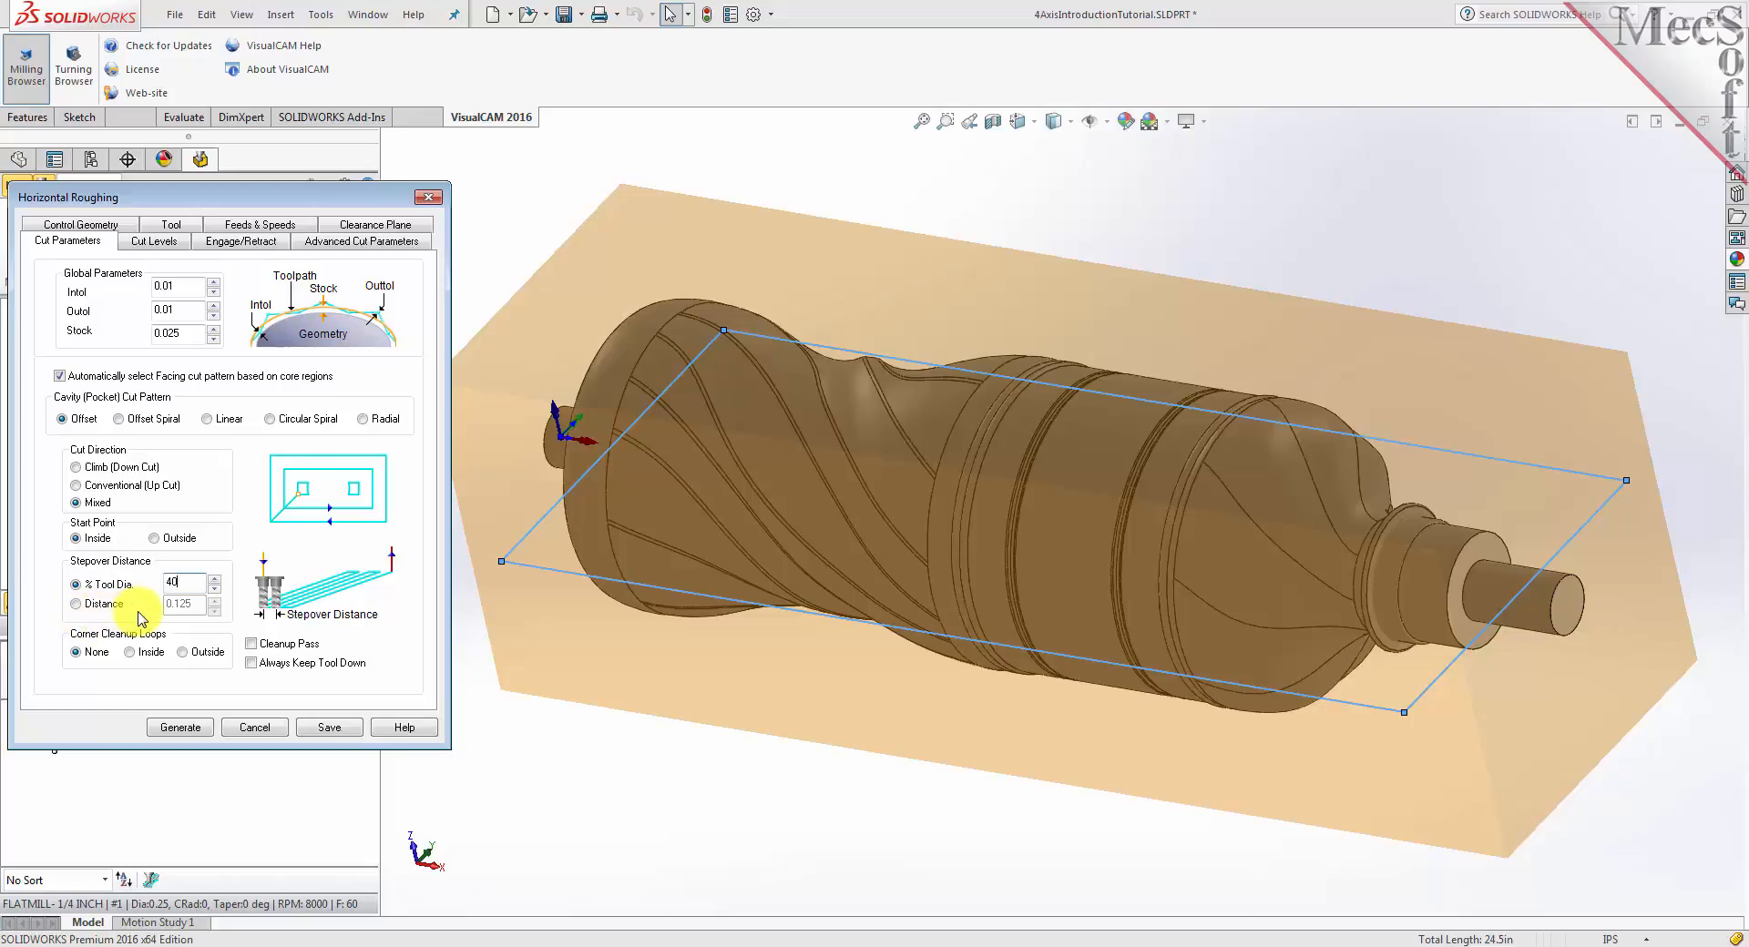
Enable the bottom cut level for the roughing operation and set it to 0
click(156, 242)
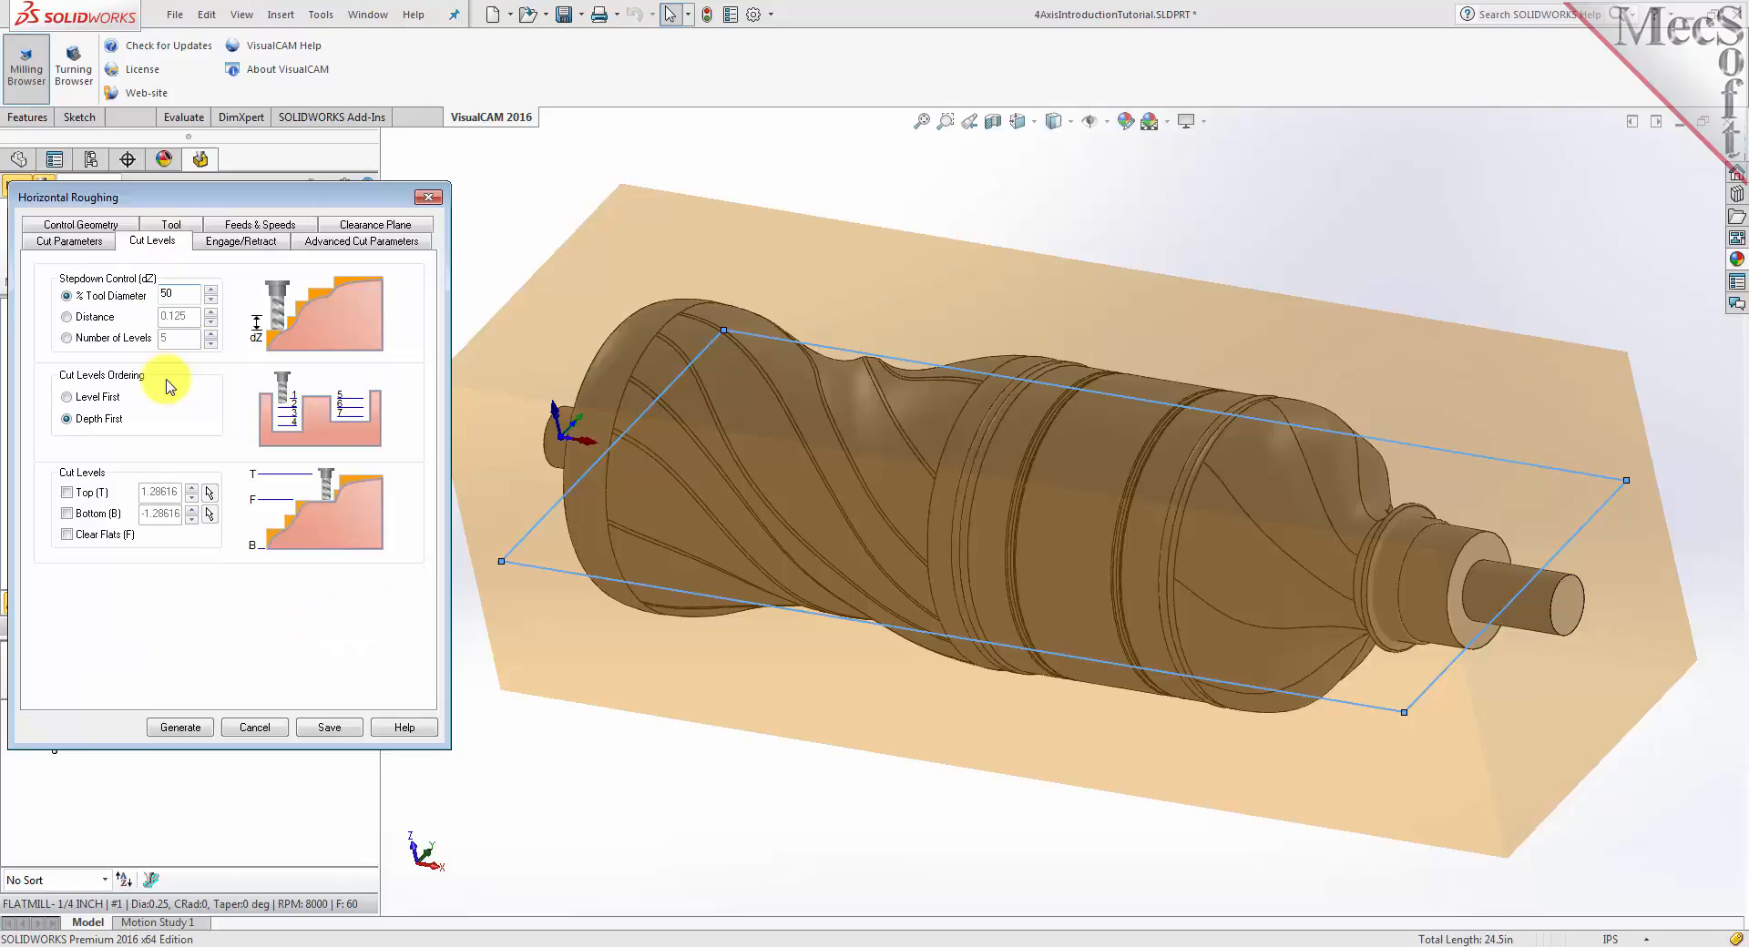
double_click(178, 291)
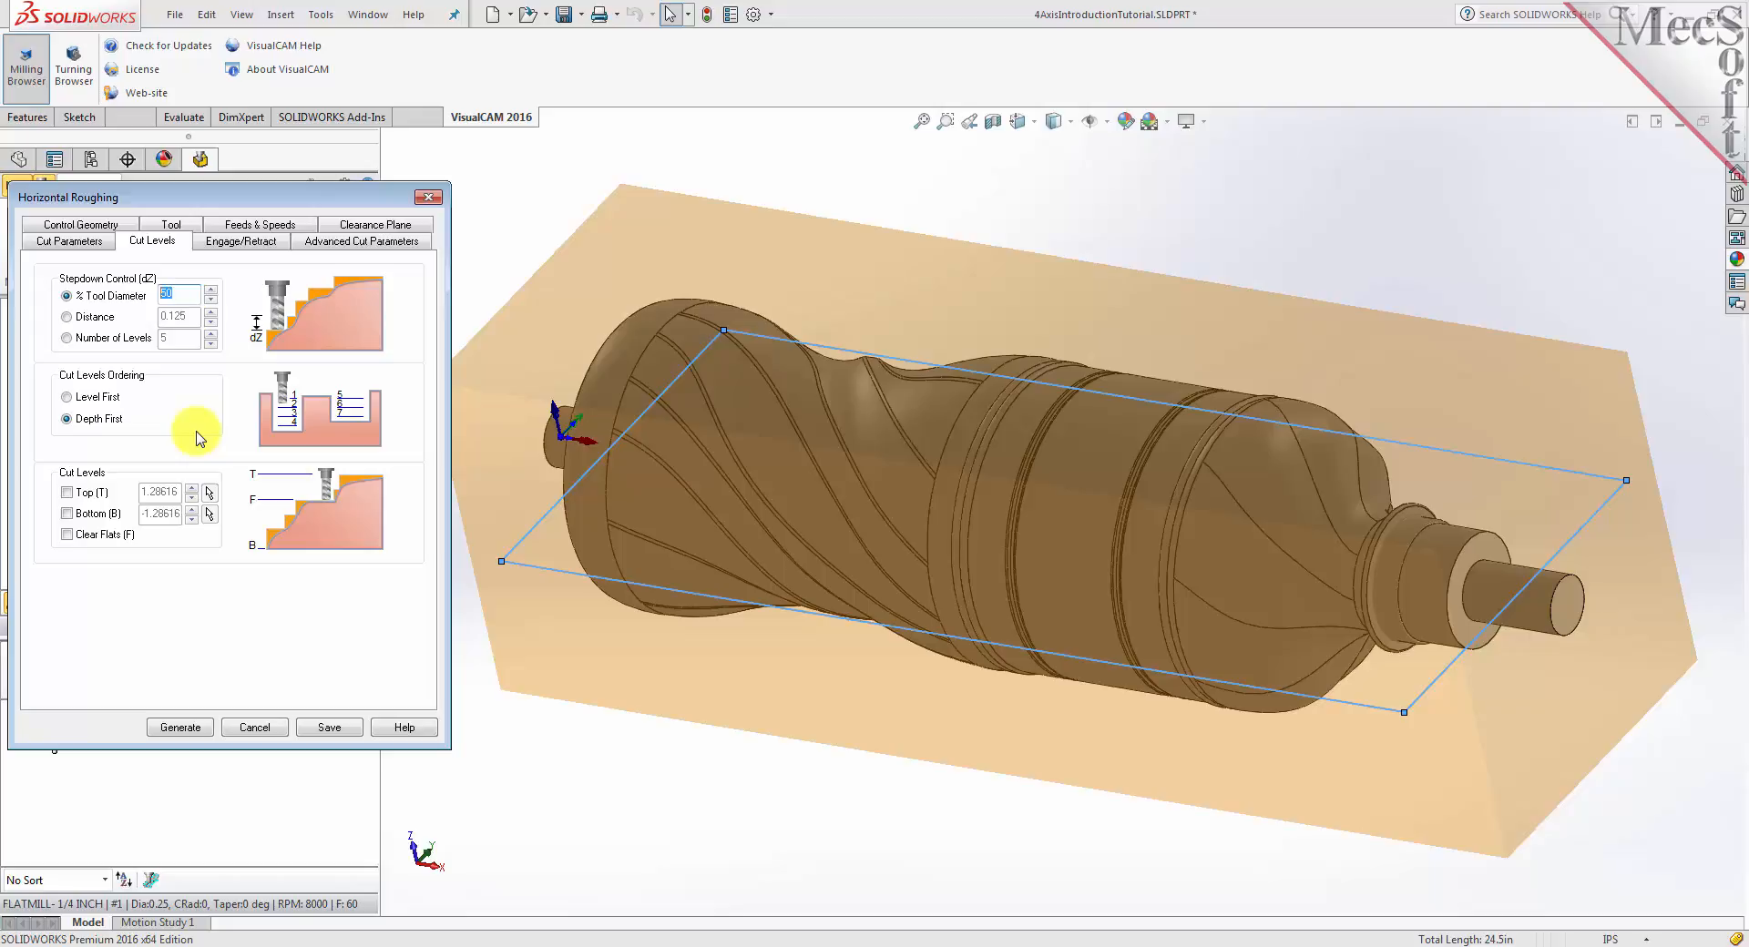
click(69, 240)
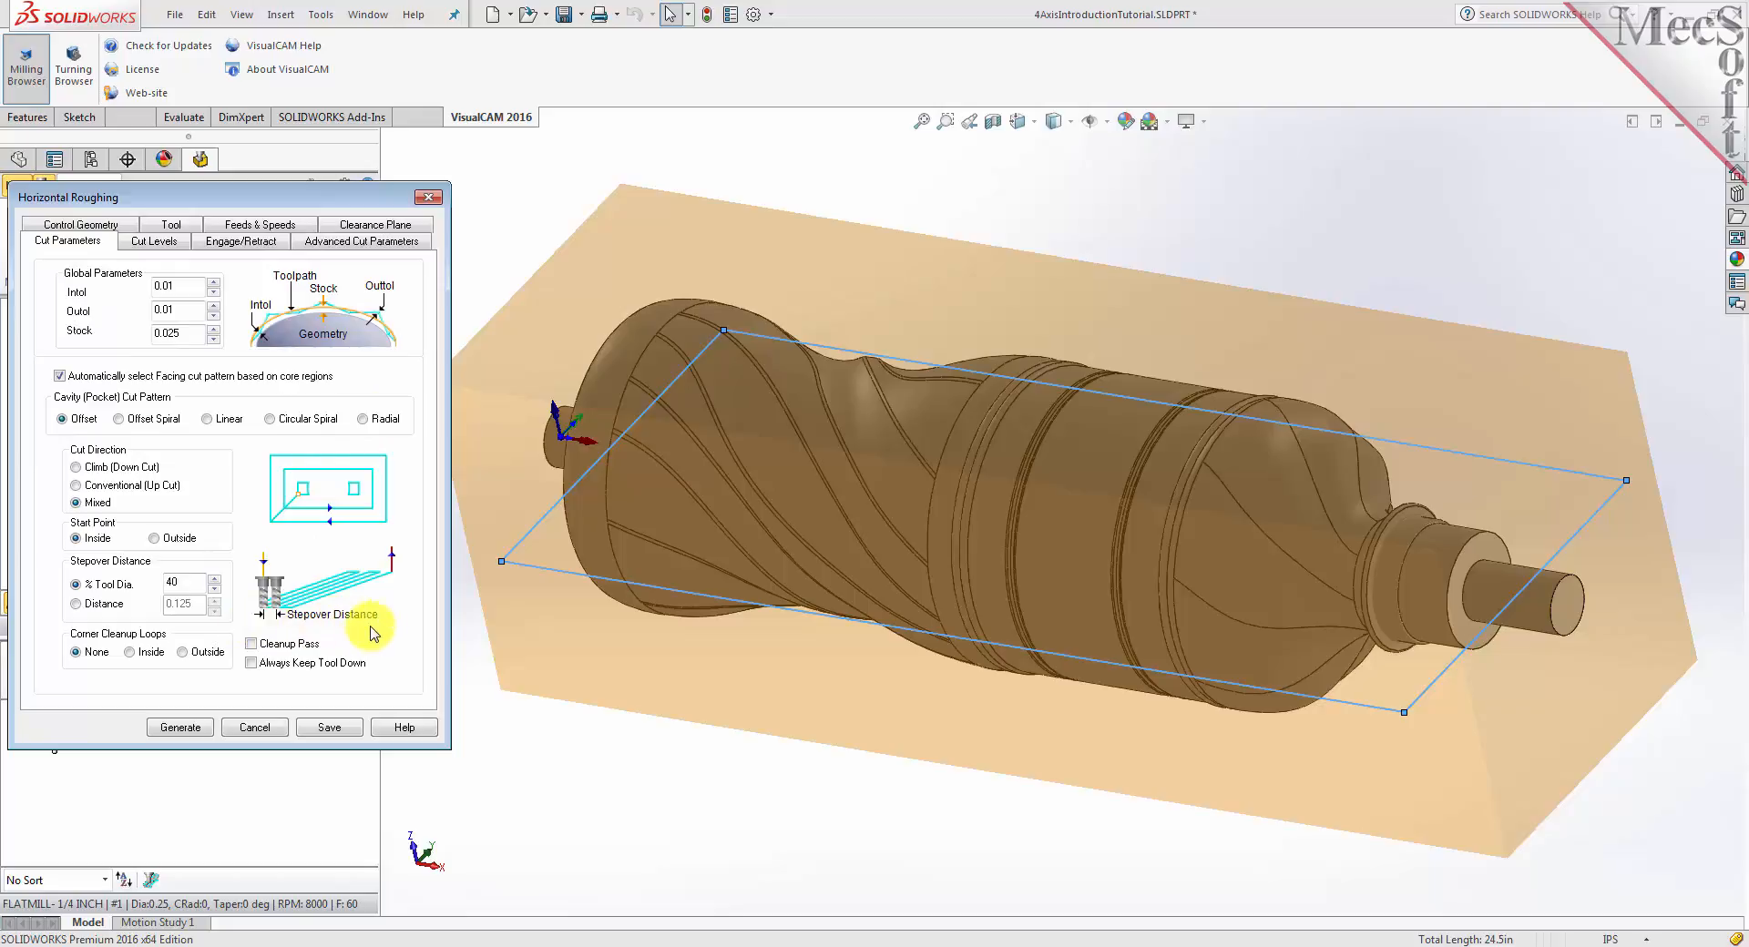
click(153, 240)
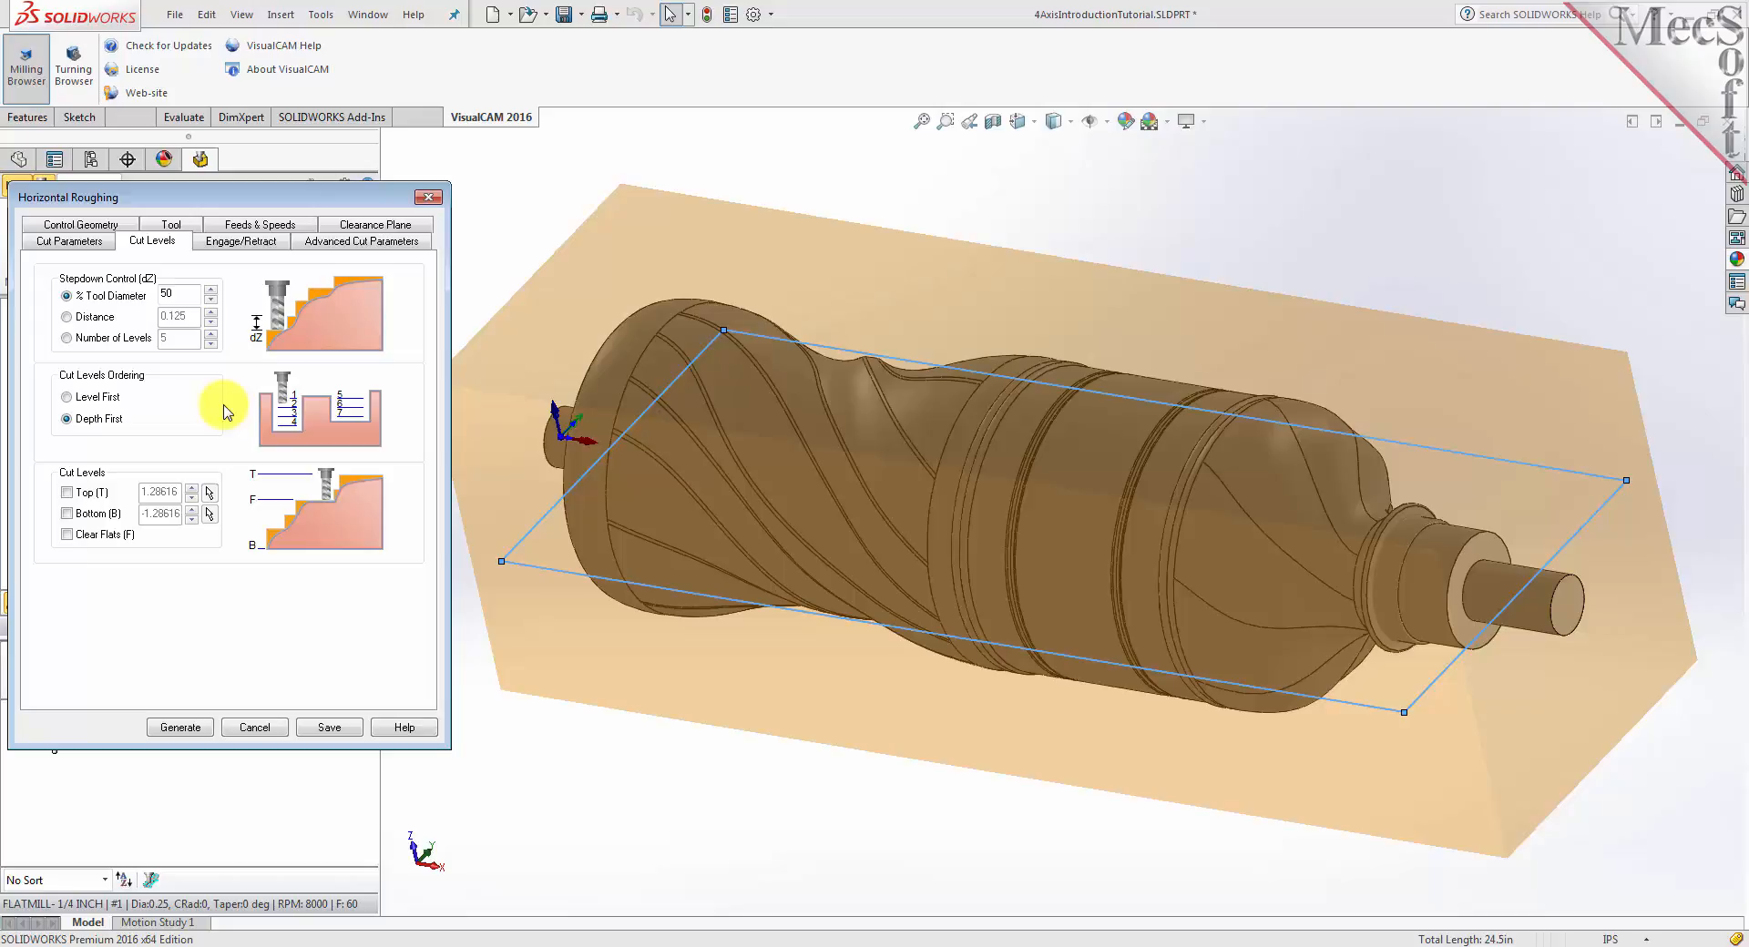
click(69, 515)
click(192, 509)
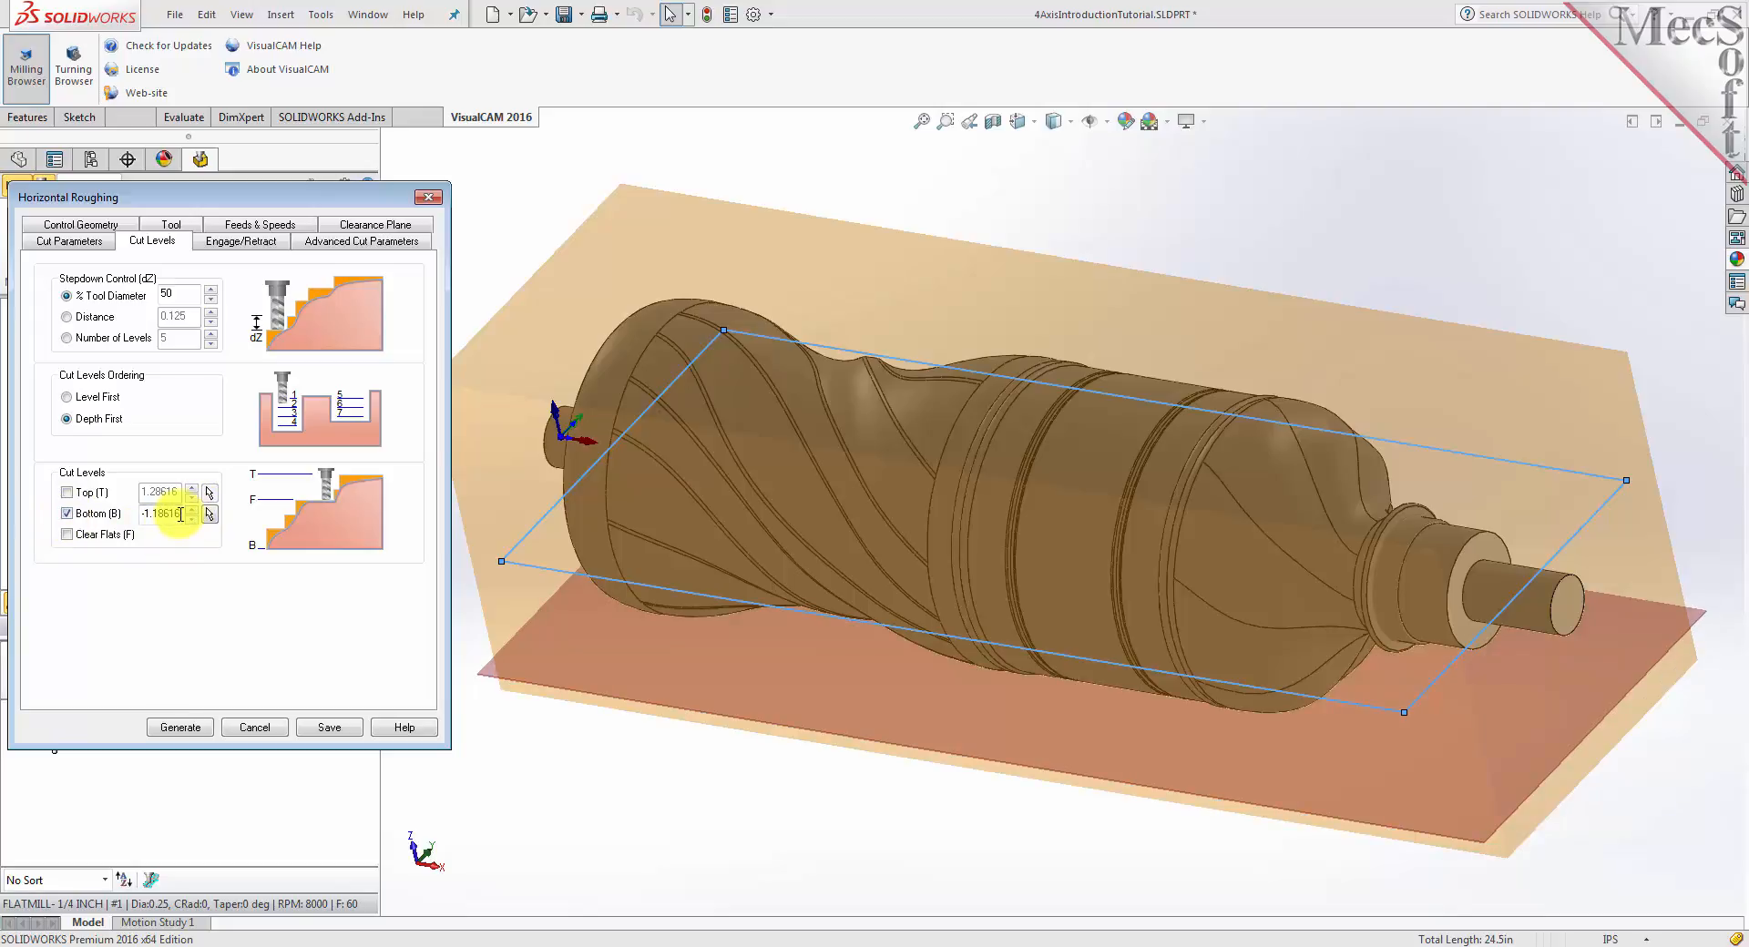
drag(181, 513, 121, 515)
text(0)
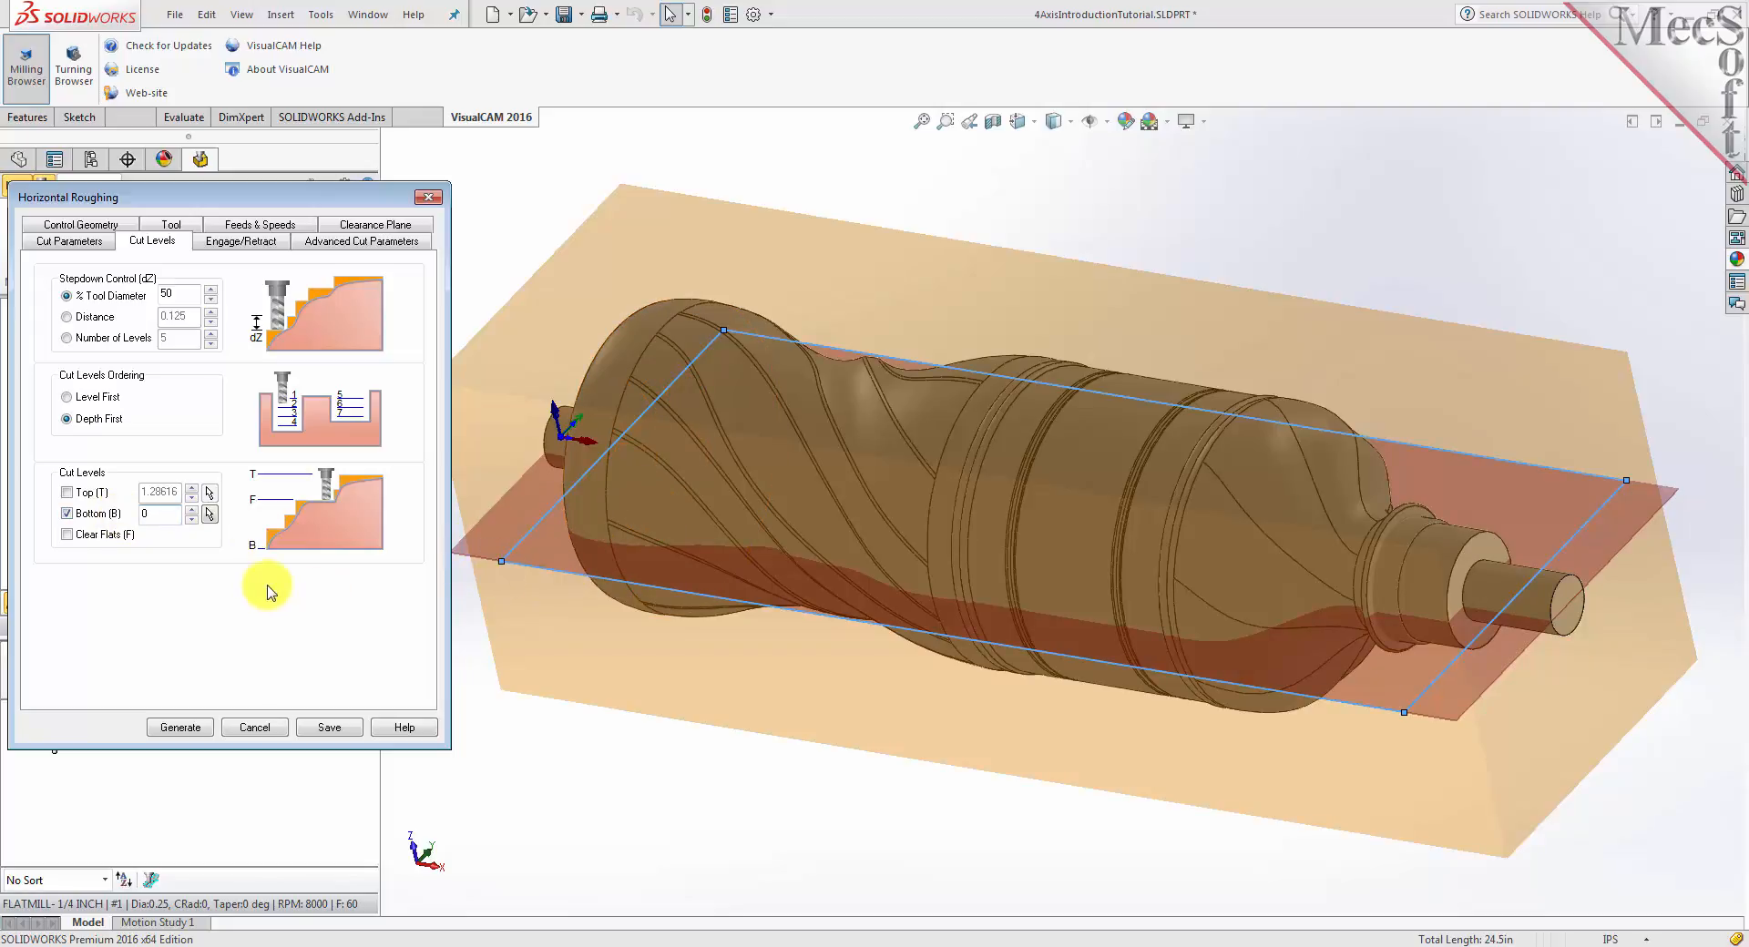
Generate the roughing toolpath with a path ramp angle of 10 and a 0.275 linear extension for engaging in air
click(240, 241)
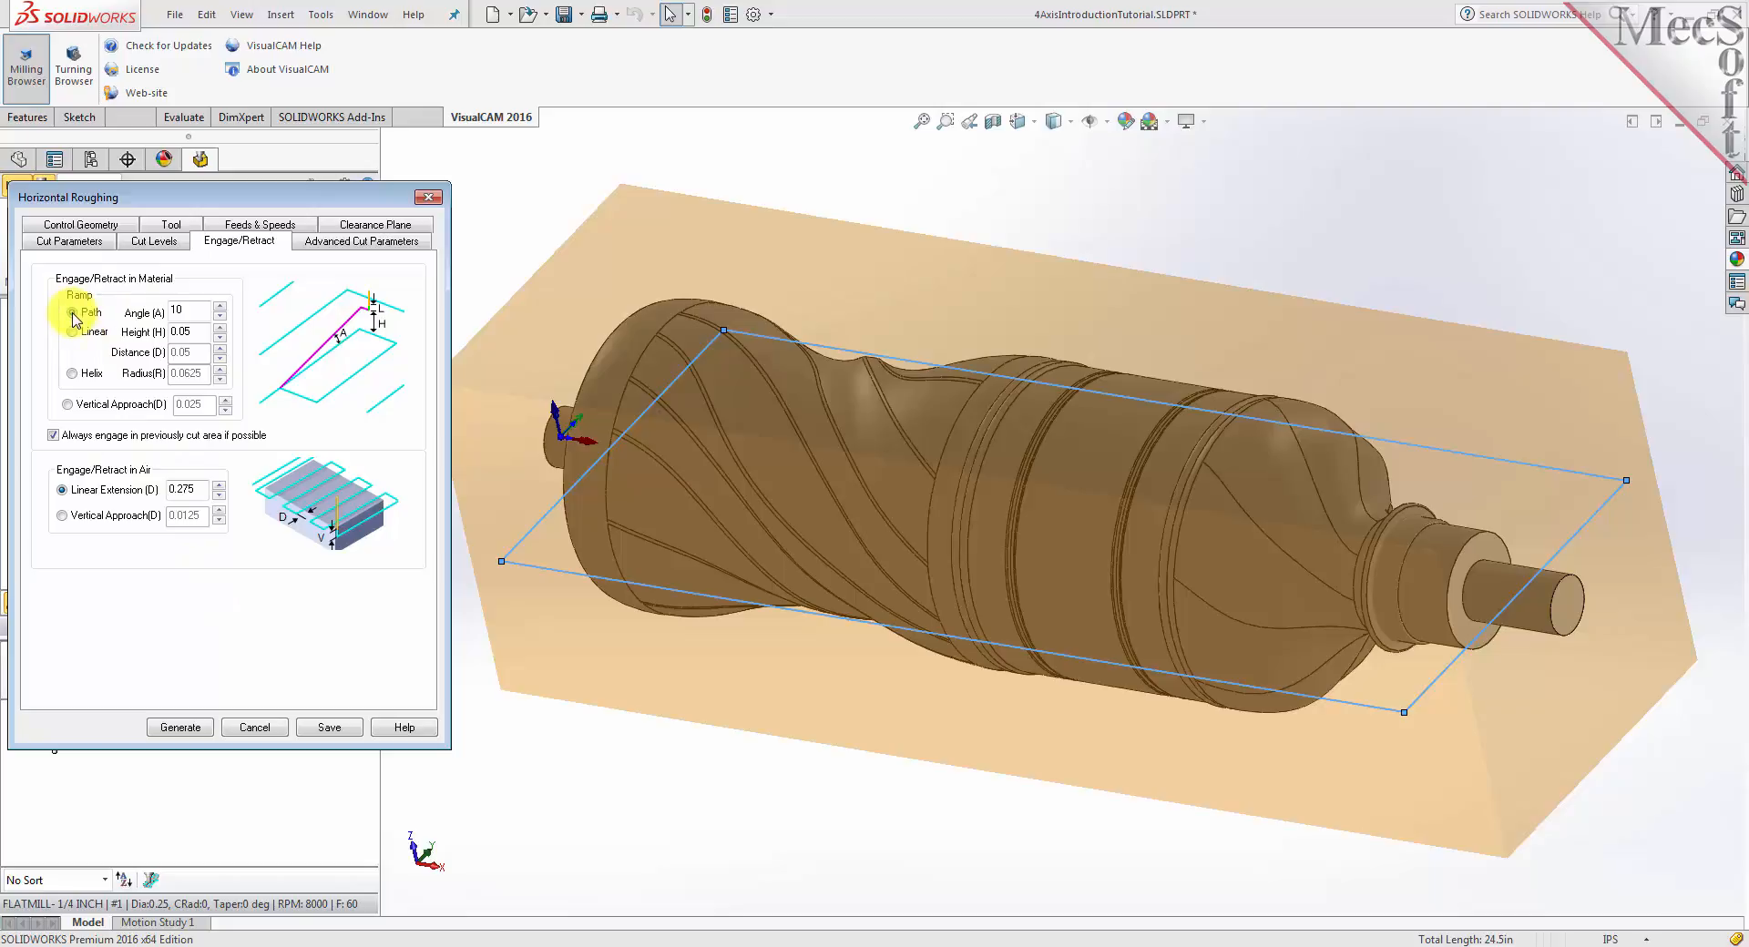
double_click(178, 310)
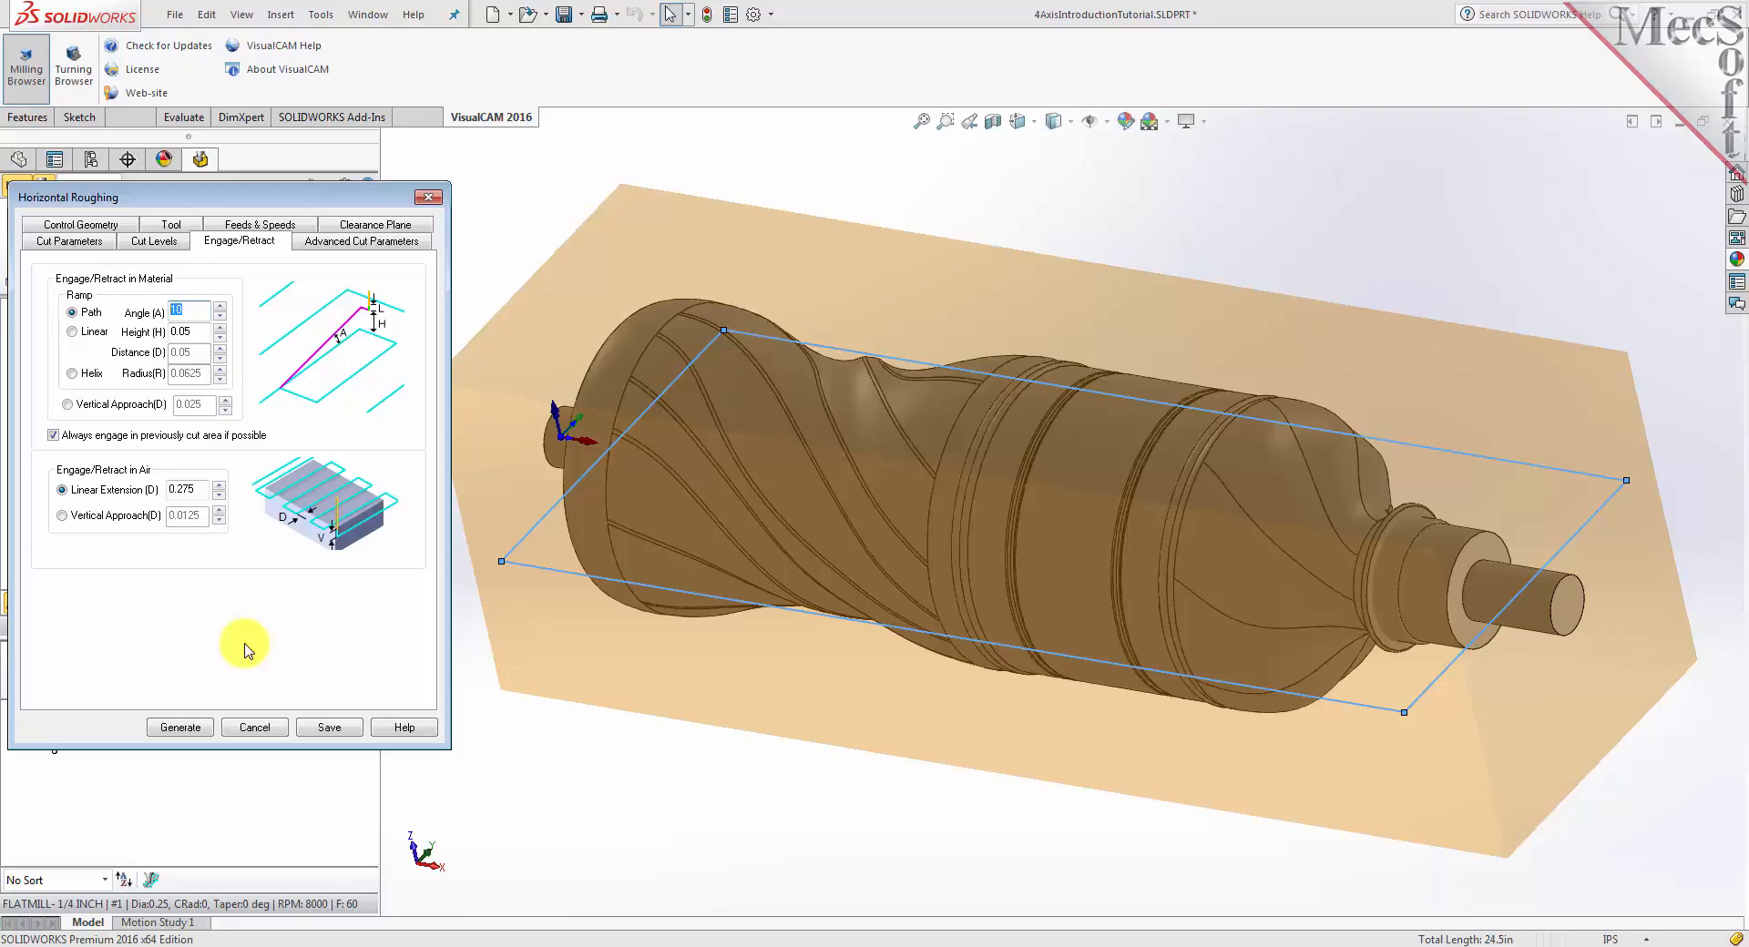
click(64, 492)
double_click(182, 489)
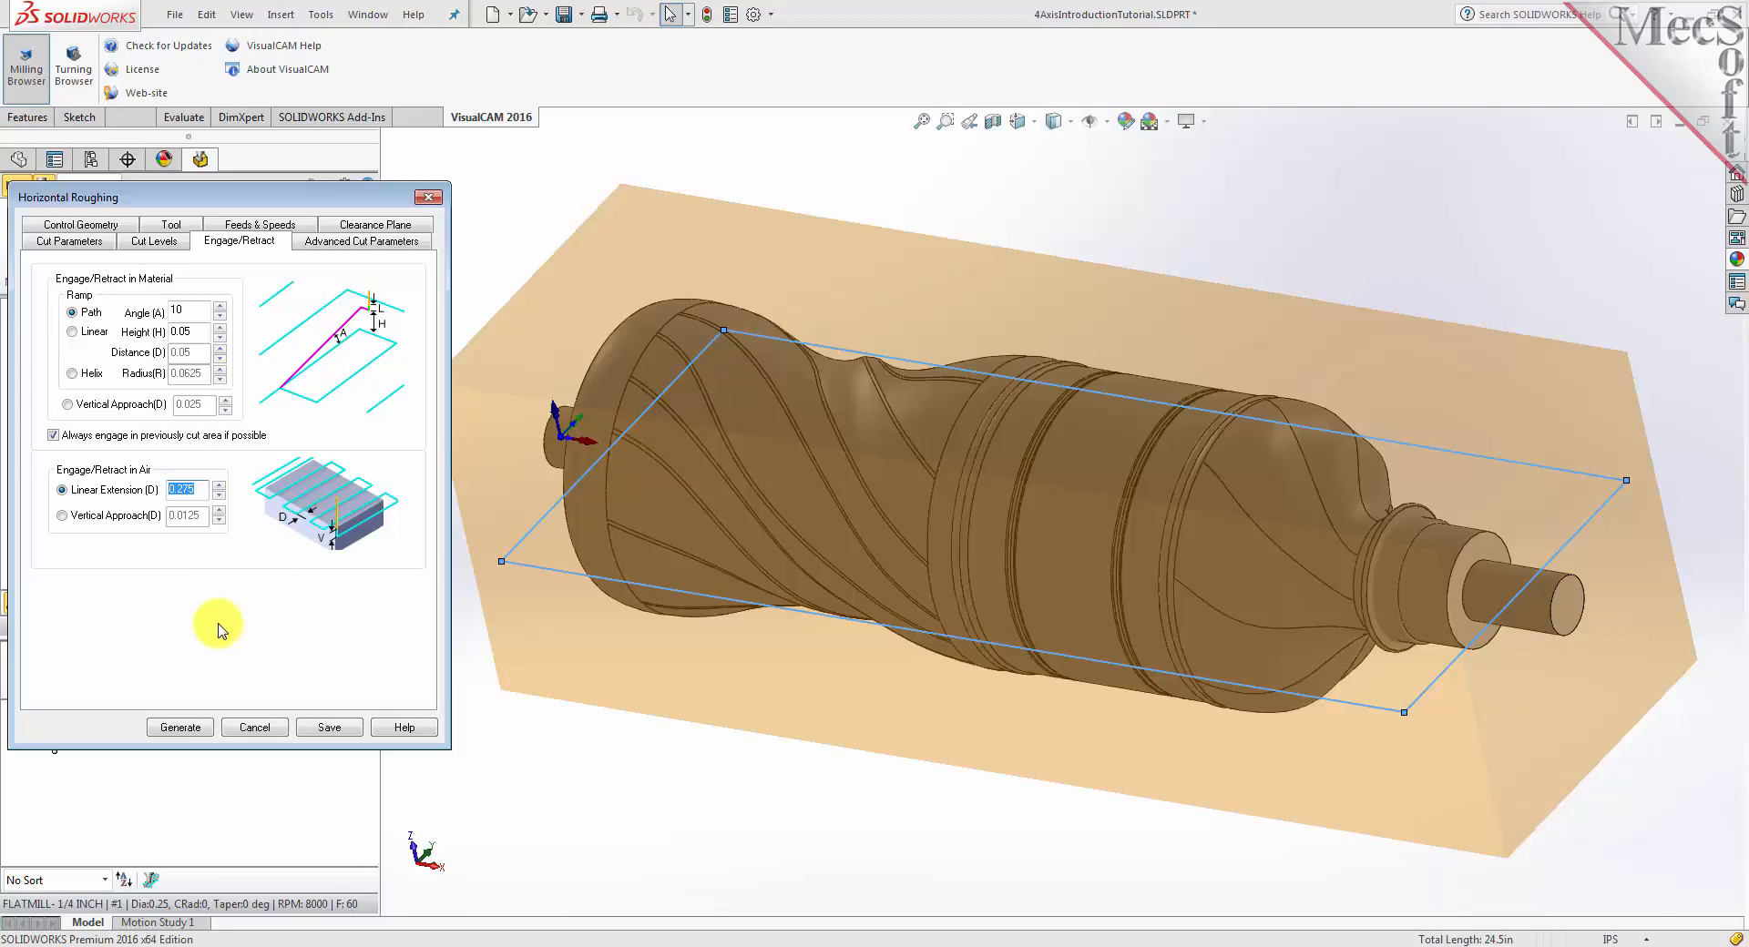
click(187, 727)
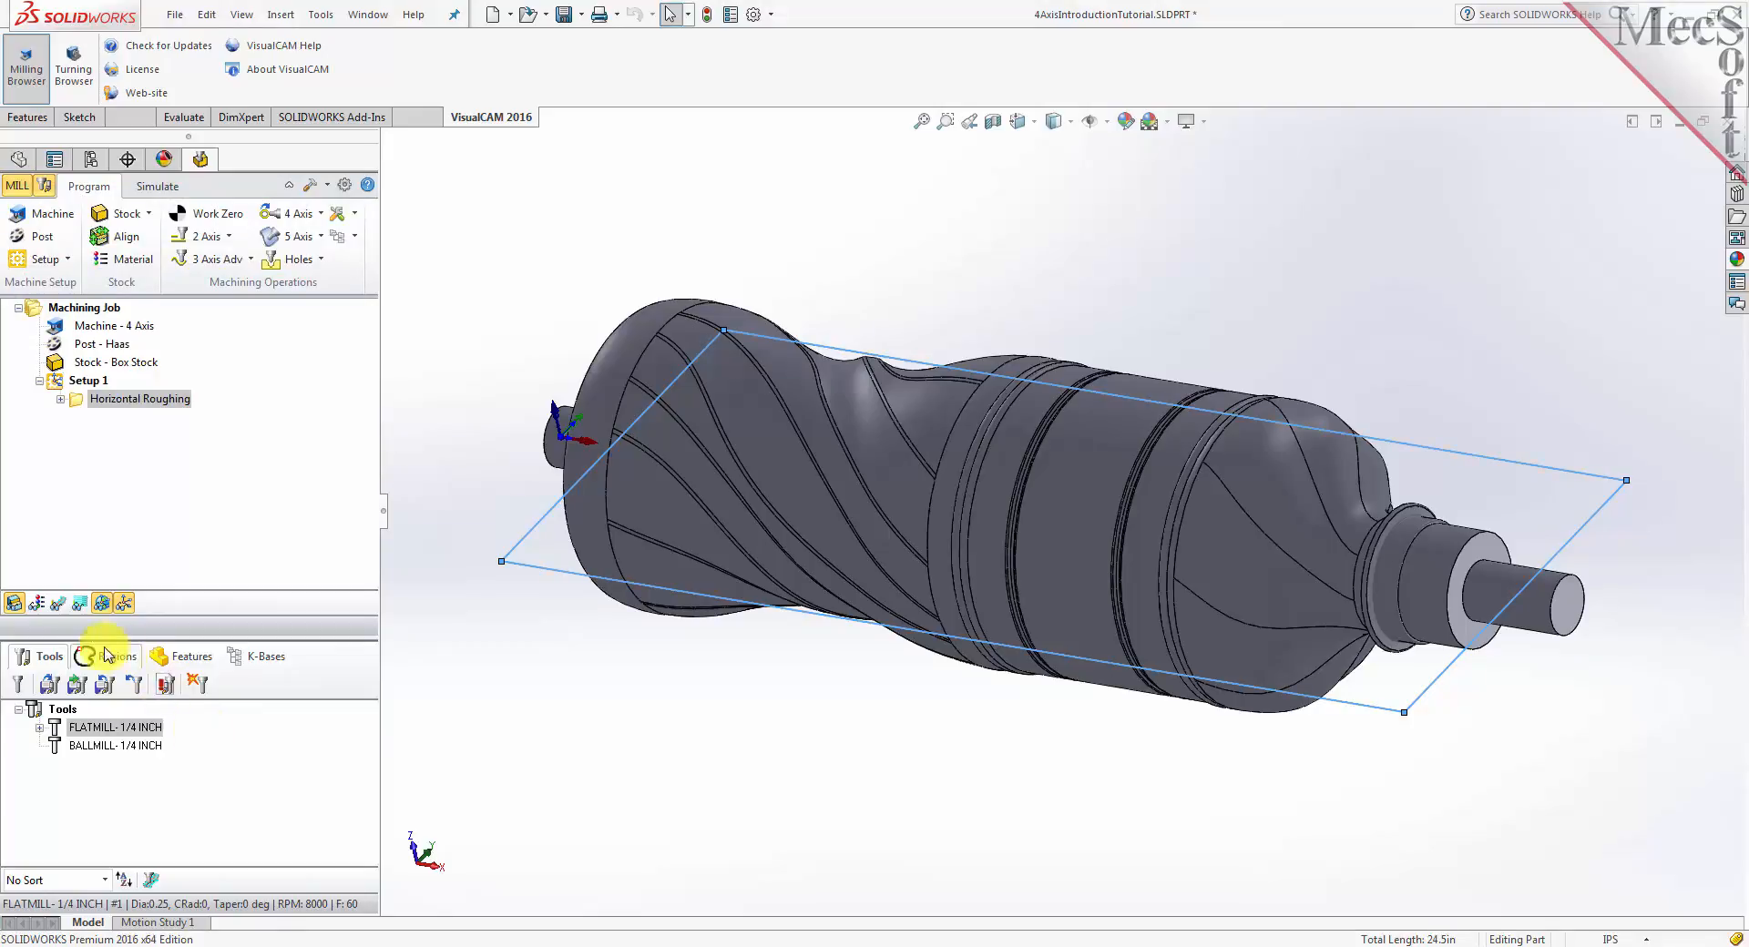
Toggle the display of the generated roughing toolpath and inspect it around the bottle
click(58, 603)
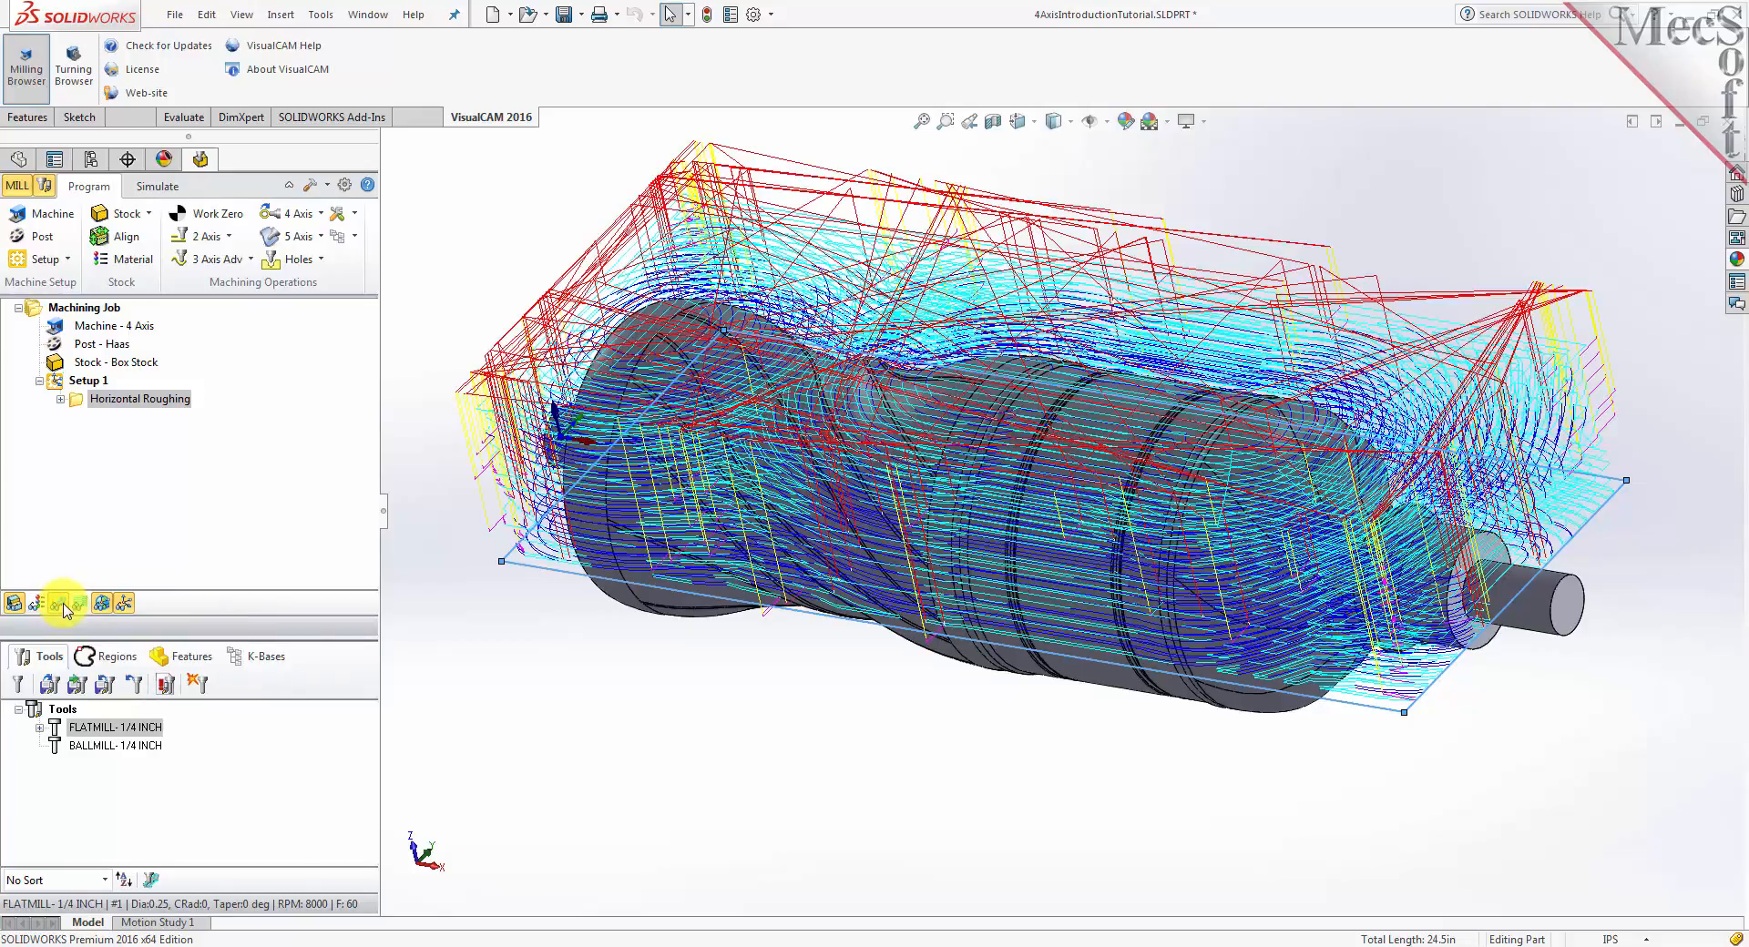
click(60, 604)
click(60, 604)
mouse_move(943, 736)
middle_down()
mouse_move(784, 706)
mouse_move(933, 738)
mouse_move(911, 728)
middle_up()
Set the simulation preferences to the Polygonal Model with Fine simulation accuracy
click(155, 187)
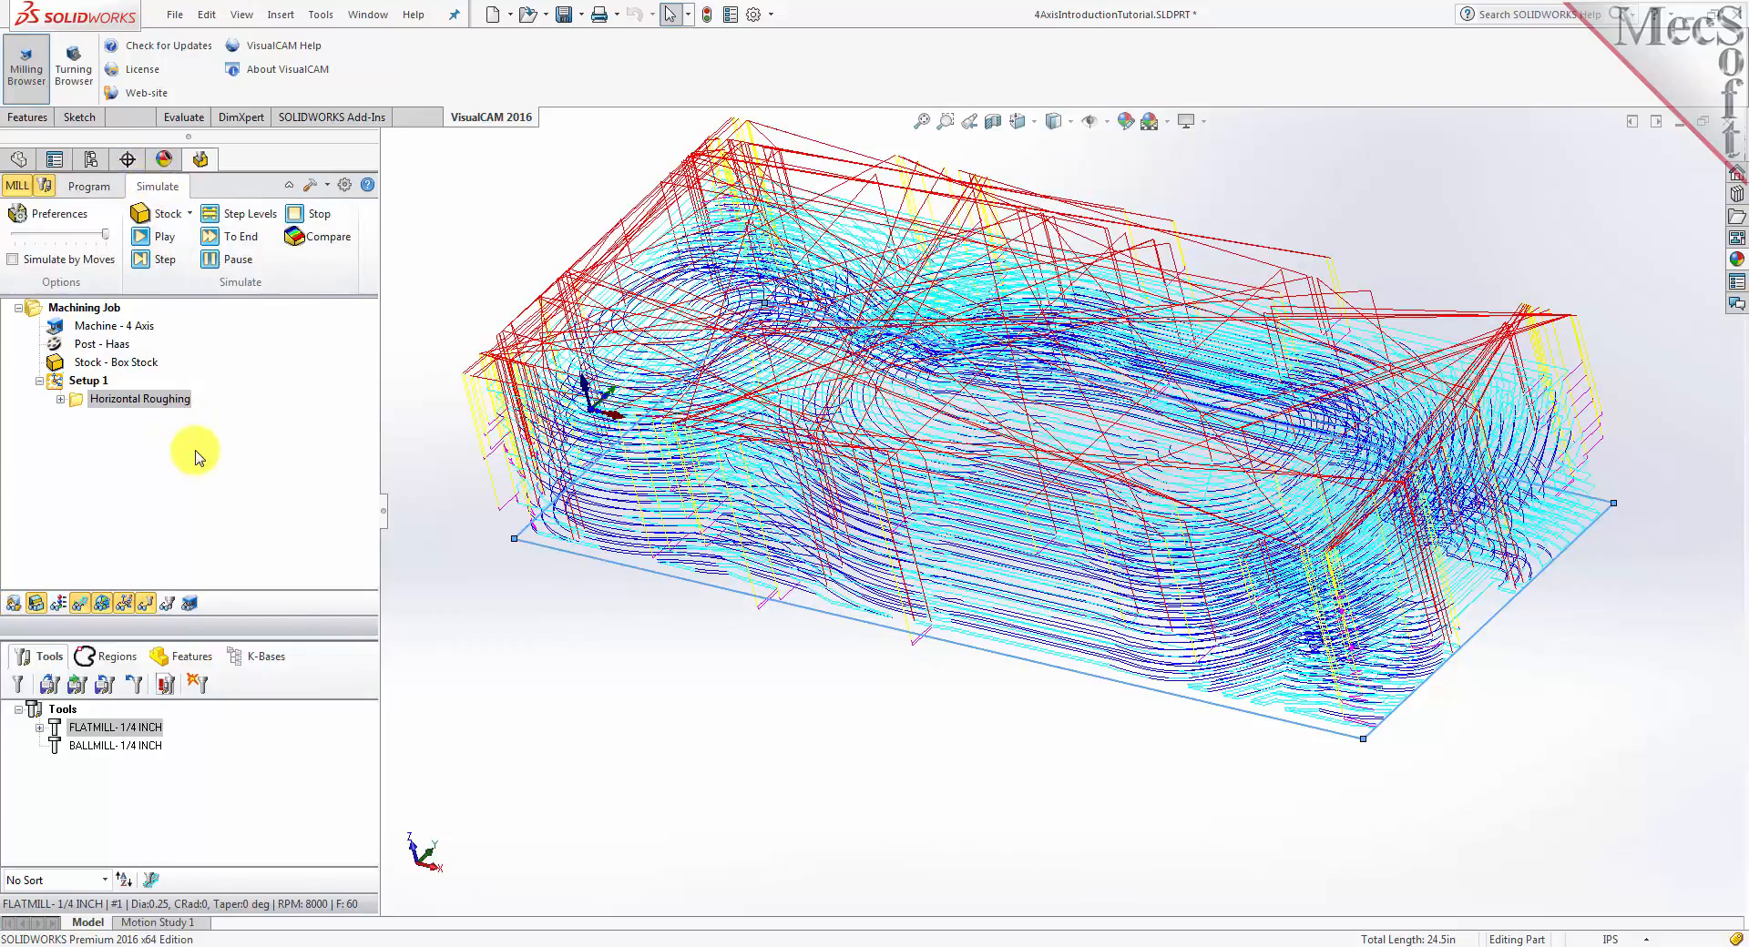
click(64, 216)
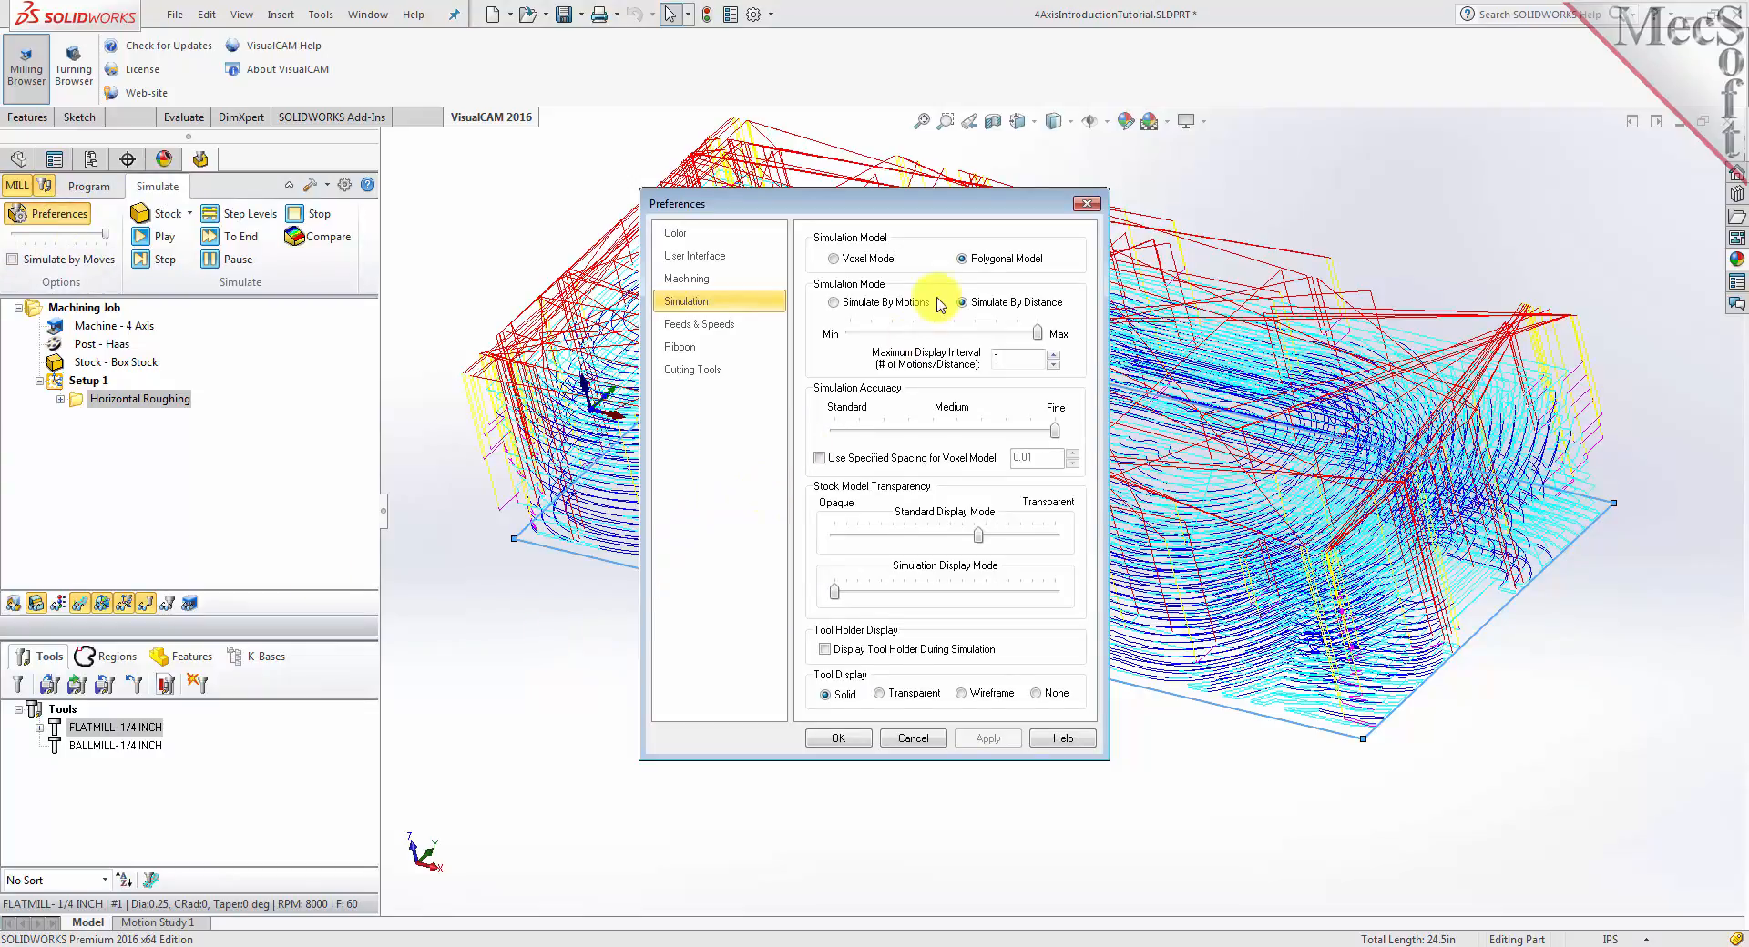
click(962, 258)
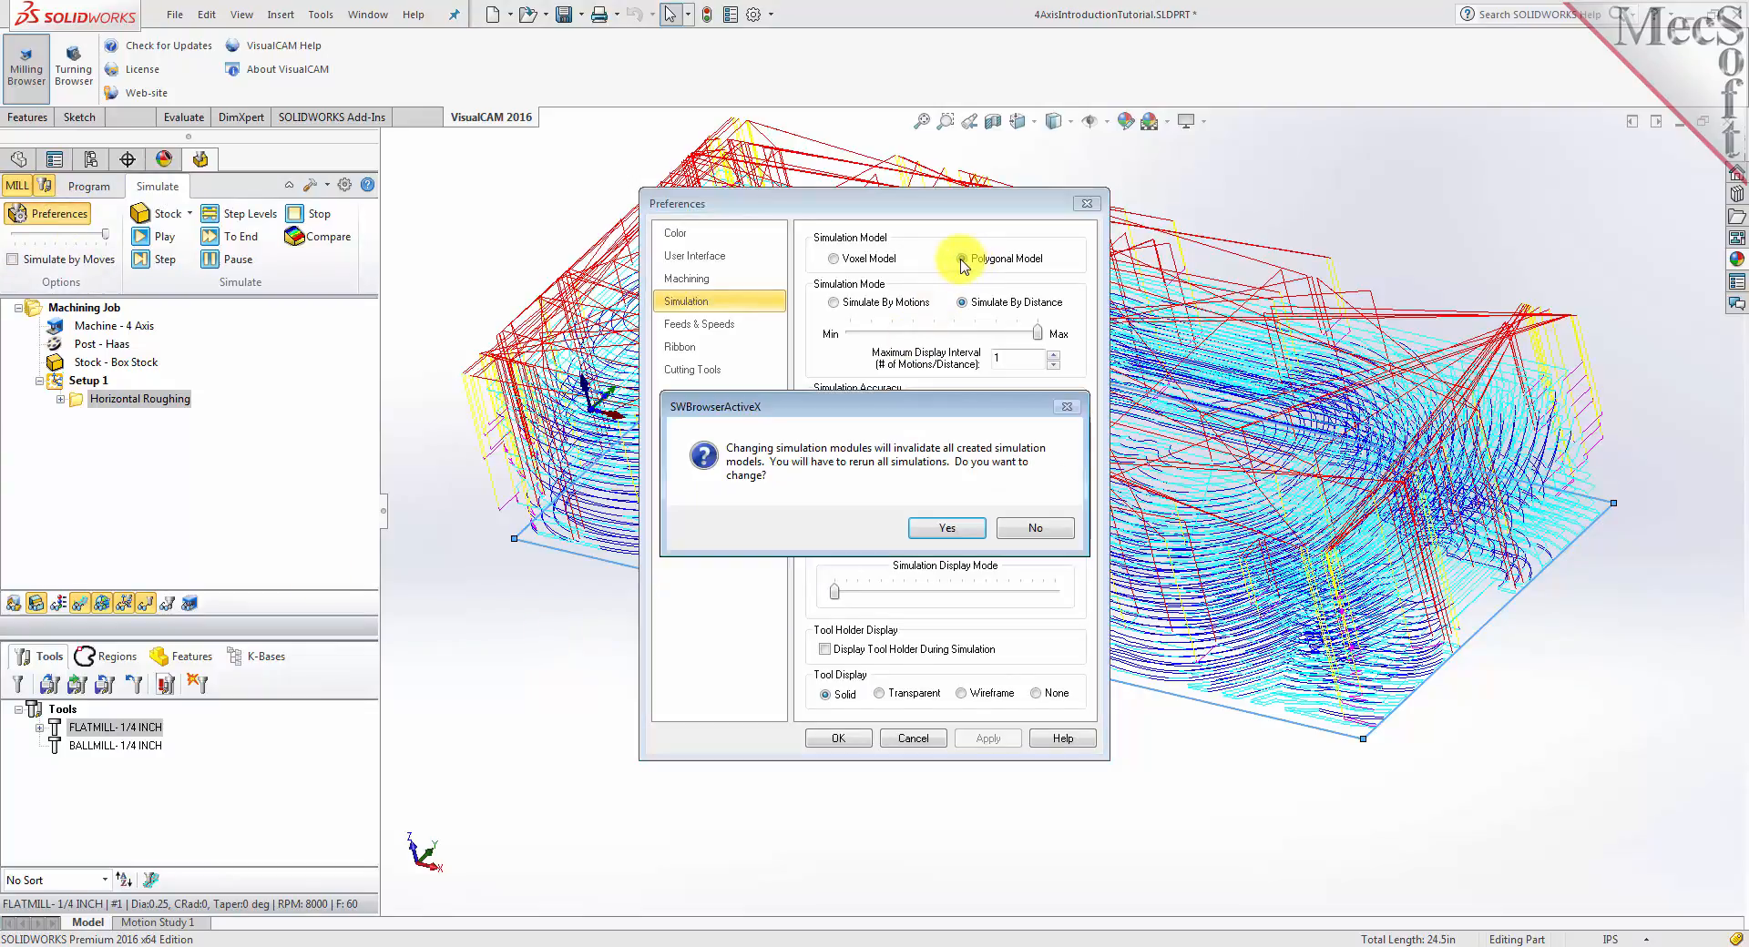
click(938, 530)
drag(847, 430, 1052, 430)
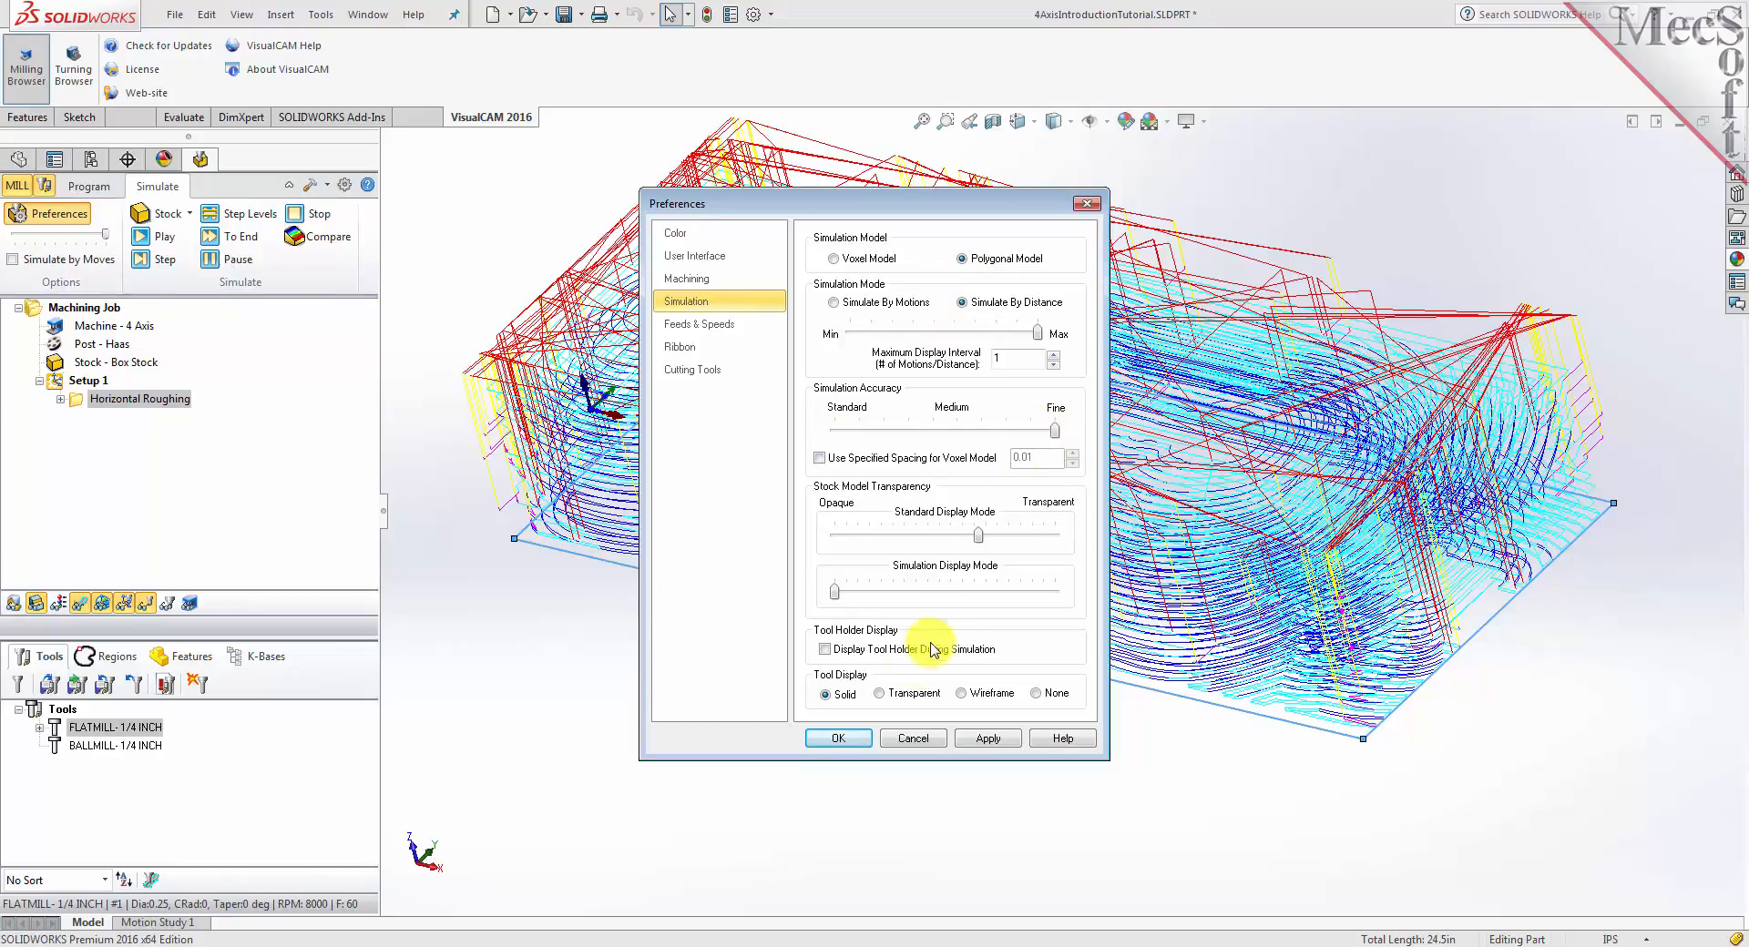
click(838, 738)
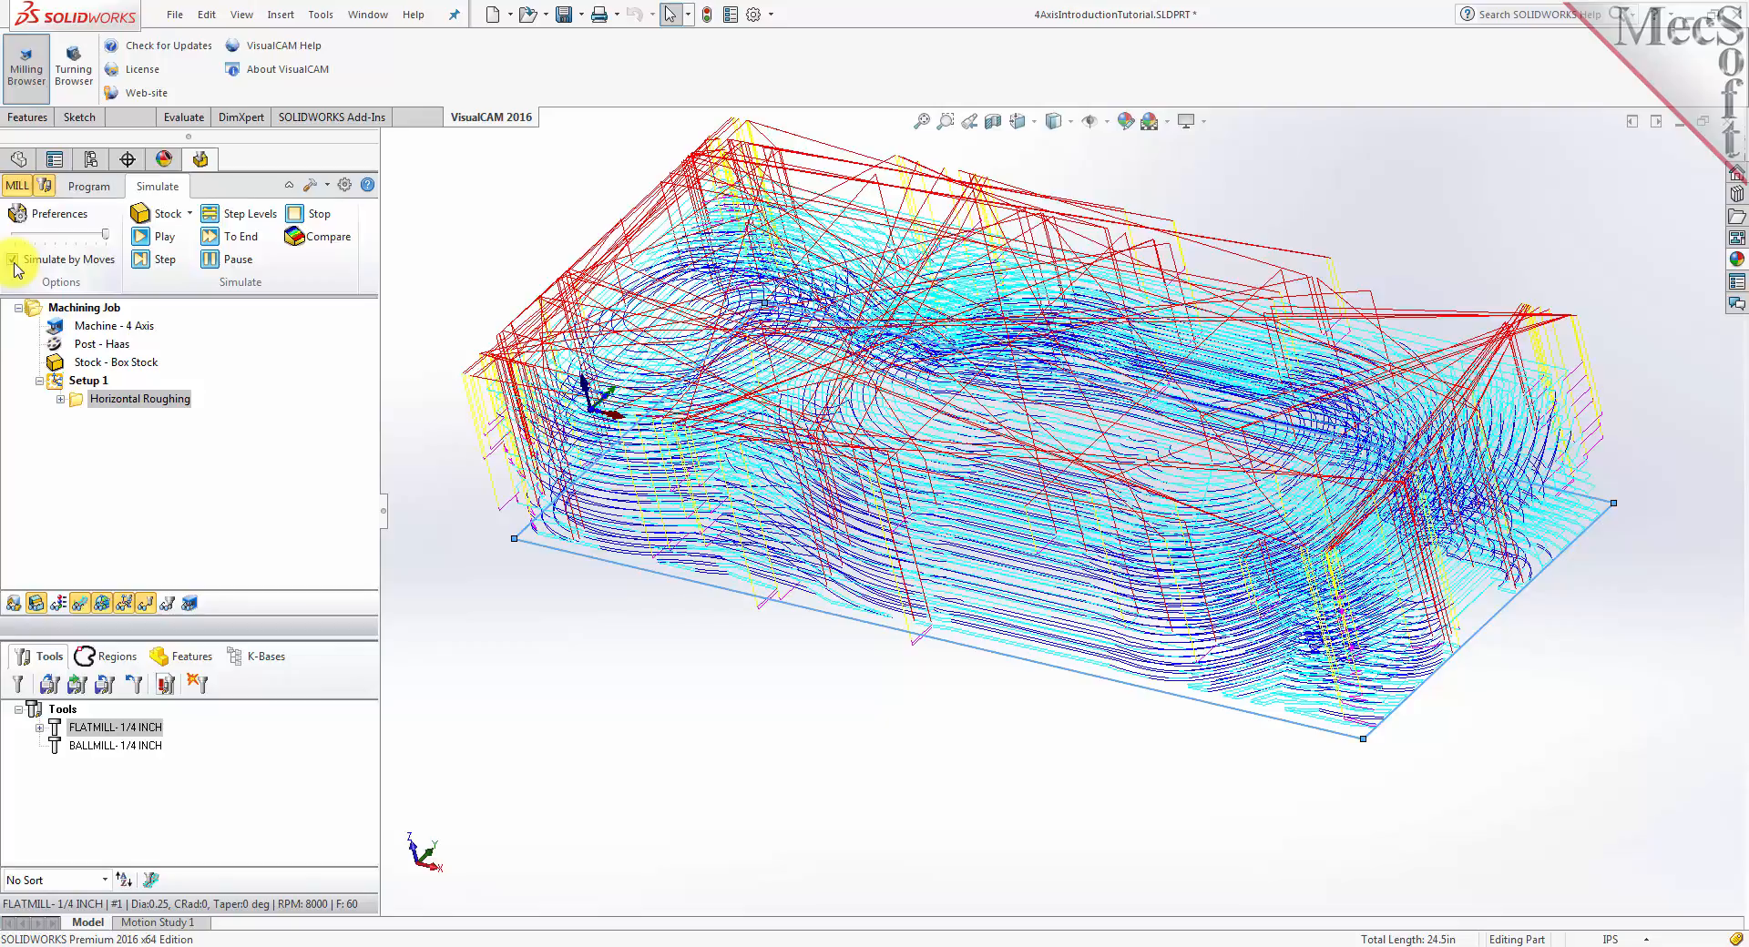
Play the material removal simulation of the Horizontal Roughing operation by moves at a slightly reduced speed
mouse_move(107, 235)
mouse_down()
mouse_move(31, 241)
mouse_move(88, 244)
mouse_up()
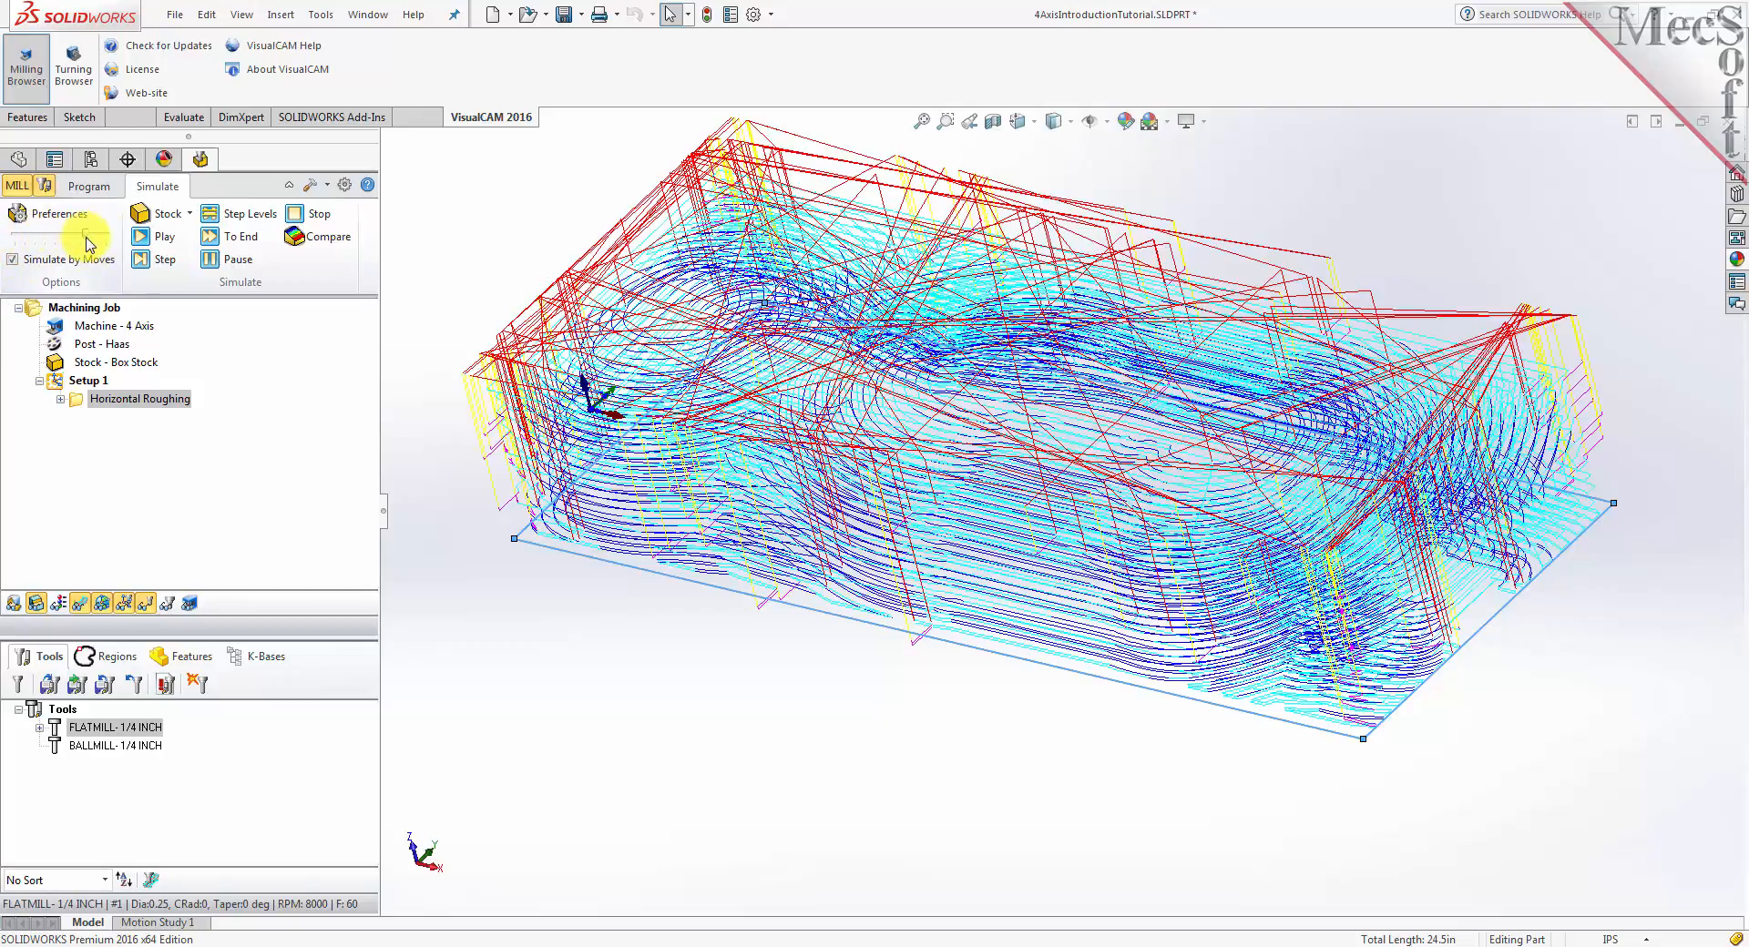
click(104, 401)
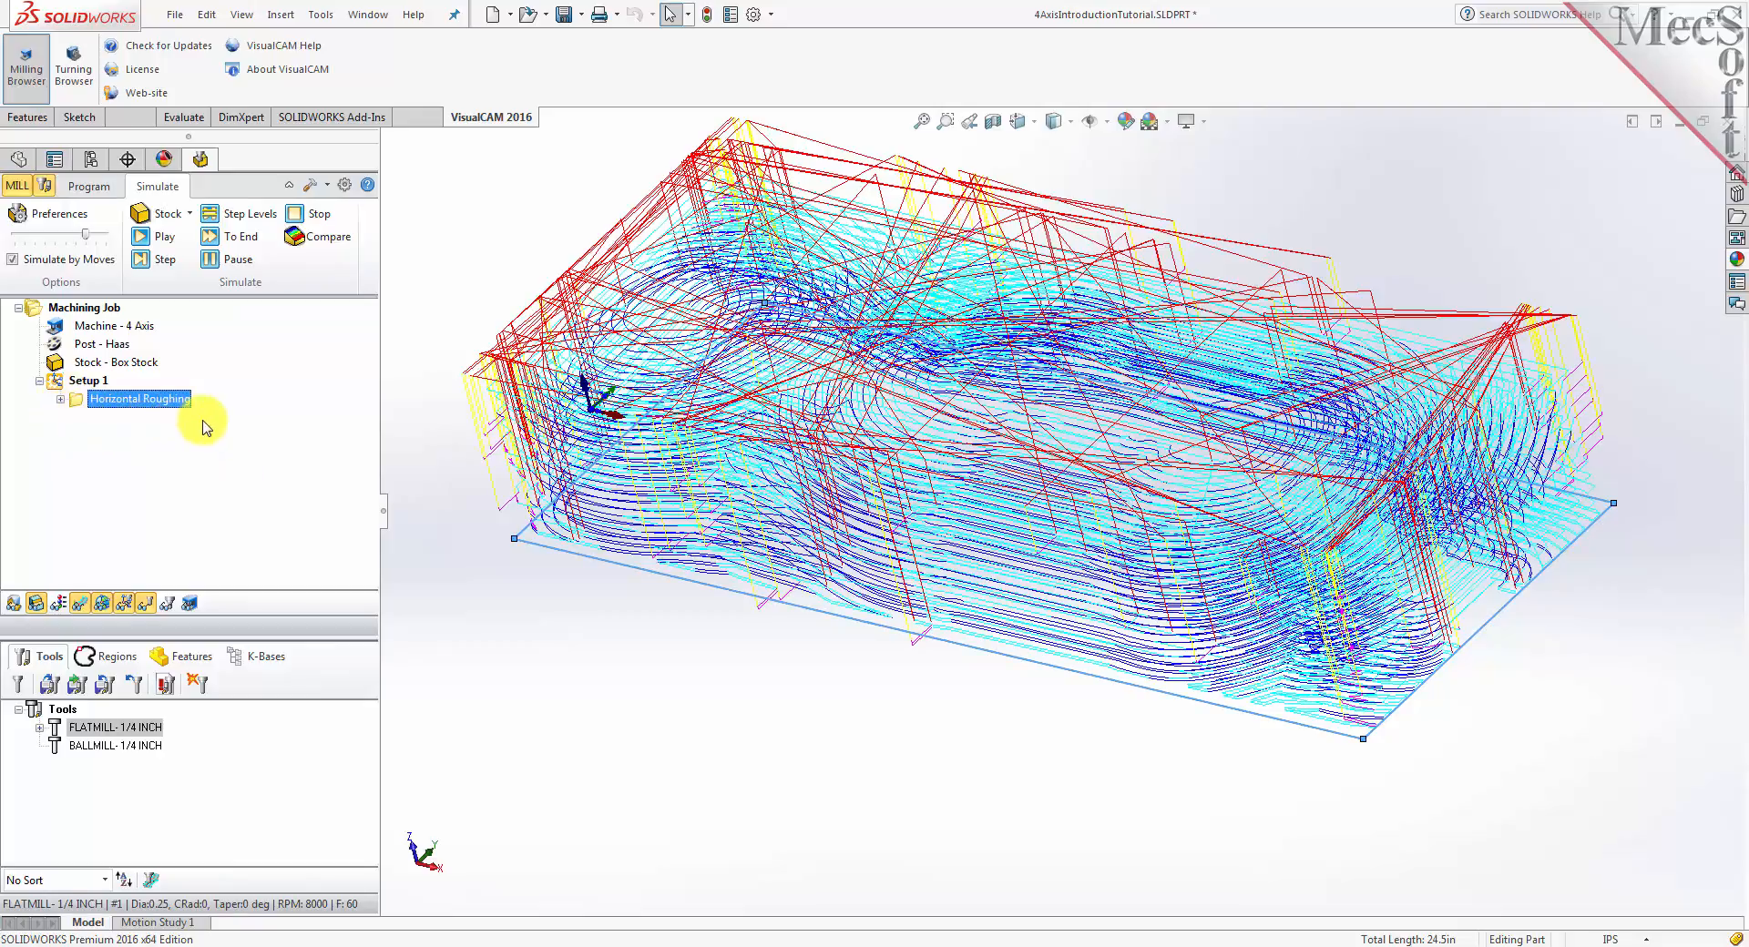
click(164, 237)
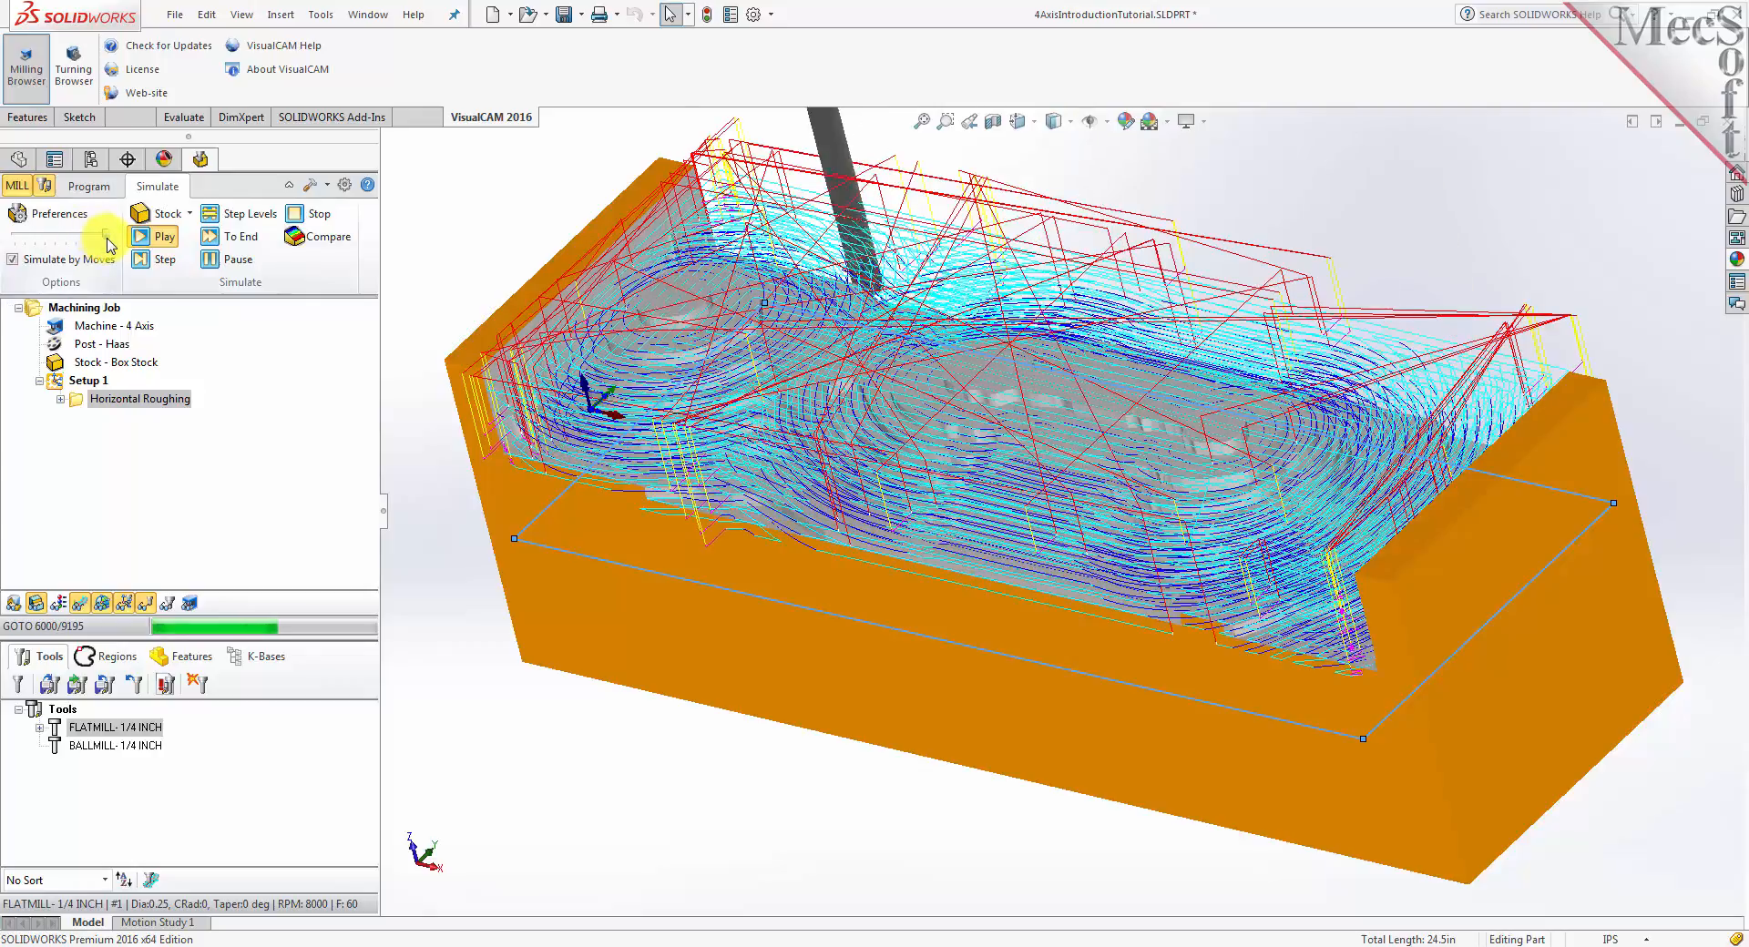
Hide the roughing toolpath and inspect the simulated in-process stock from different angles
click(82, 604)
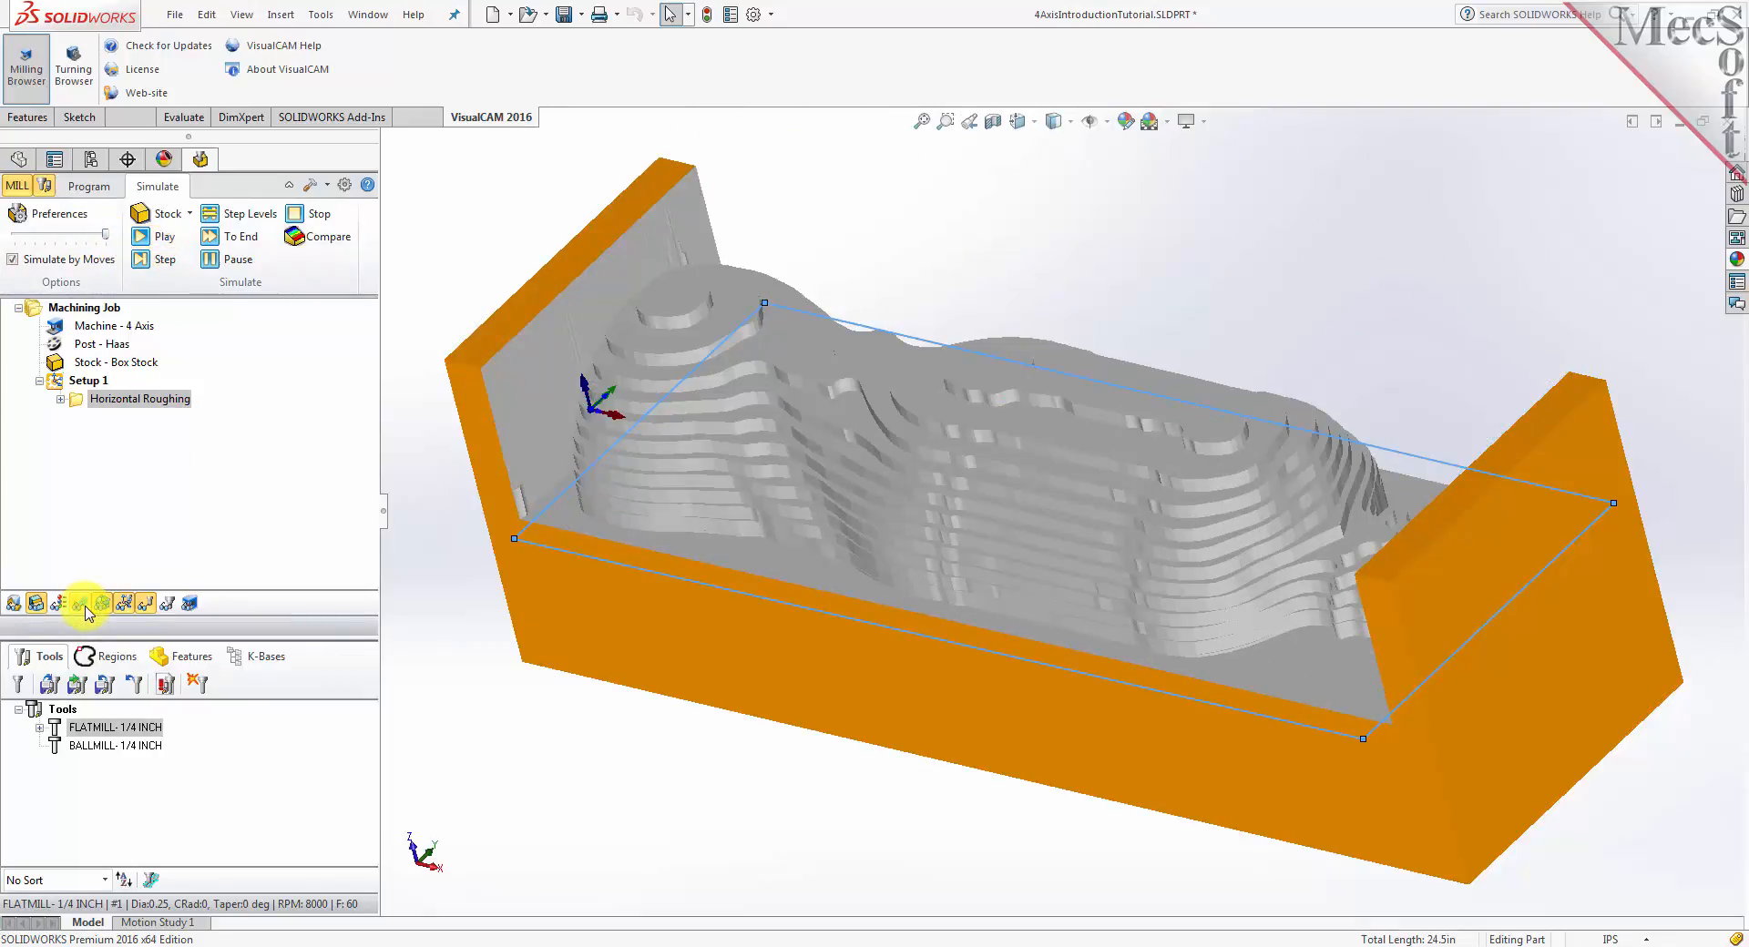
click(81, 604)
click(81, 604)
mouse_move(839, 791)
middle_down()
mouse_move(750, 767)
mouse_move(935, 772)
mouse_move(875, 746)
mouse_move(820, 769)
middle_up()
click(227, 236)
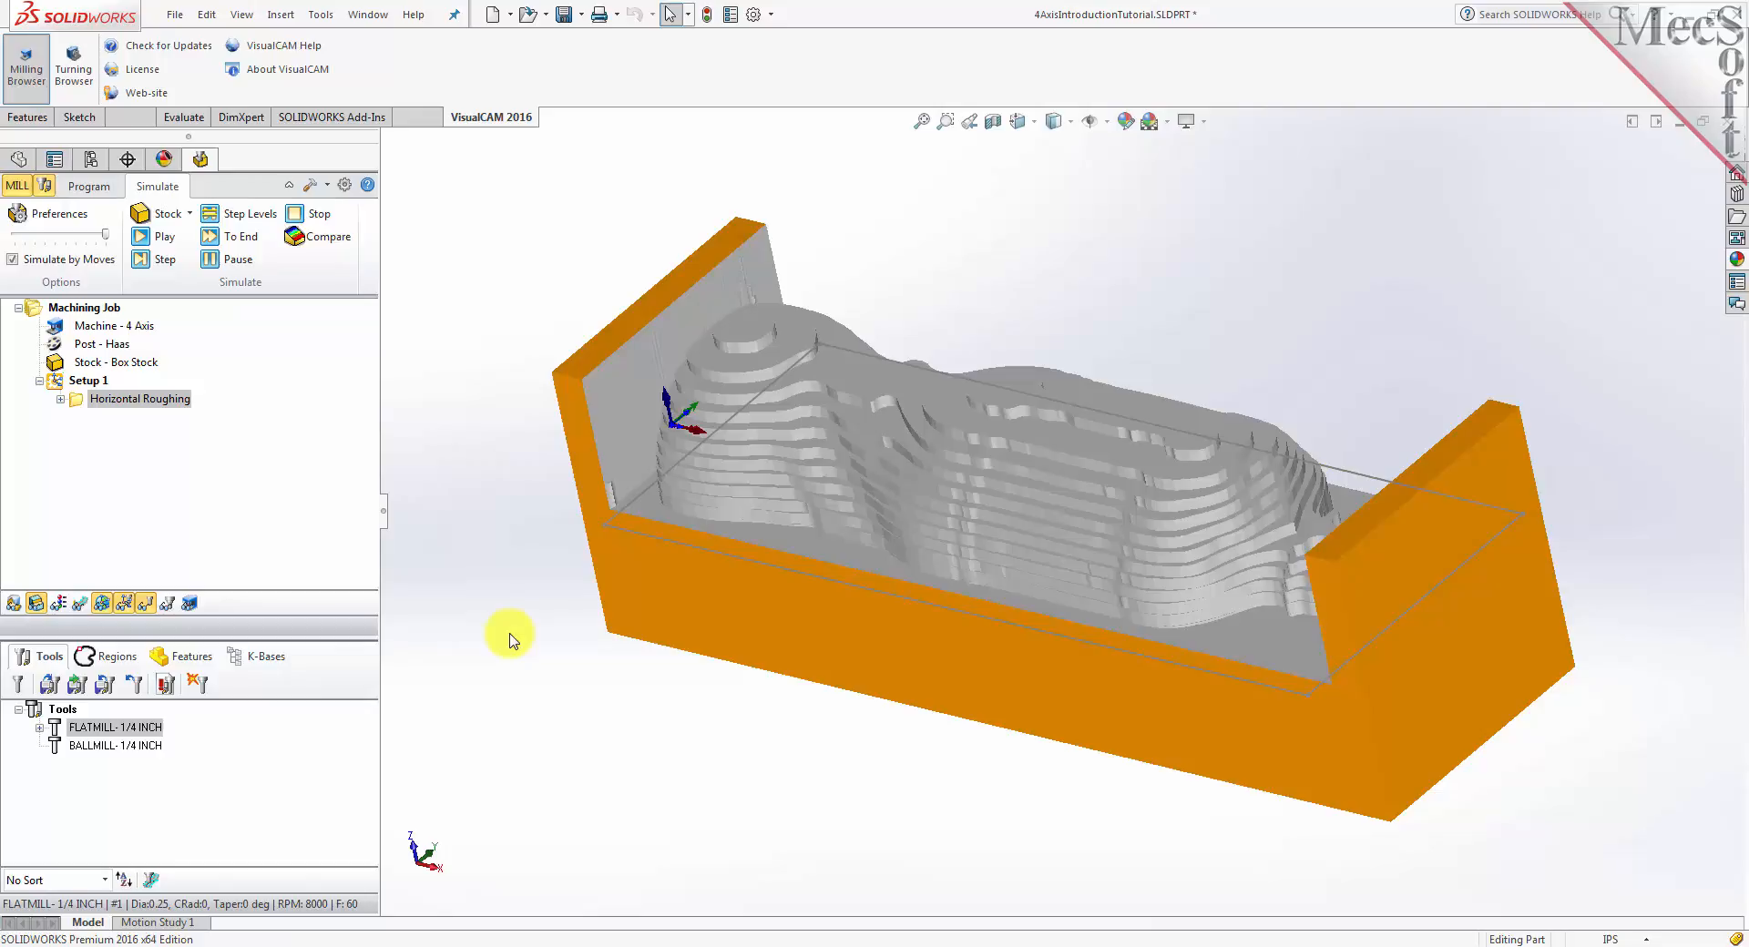
middle_drag(508, 609, 536, 577)
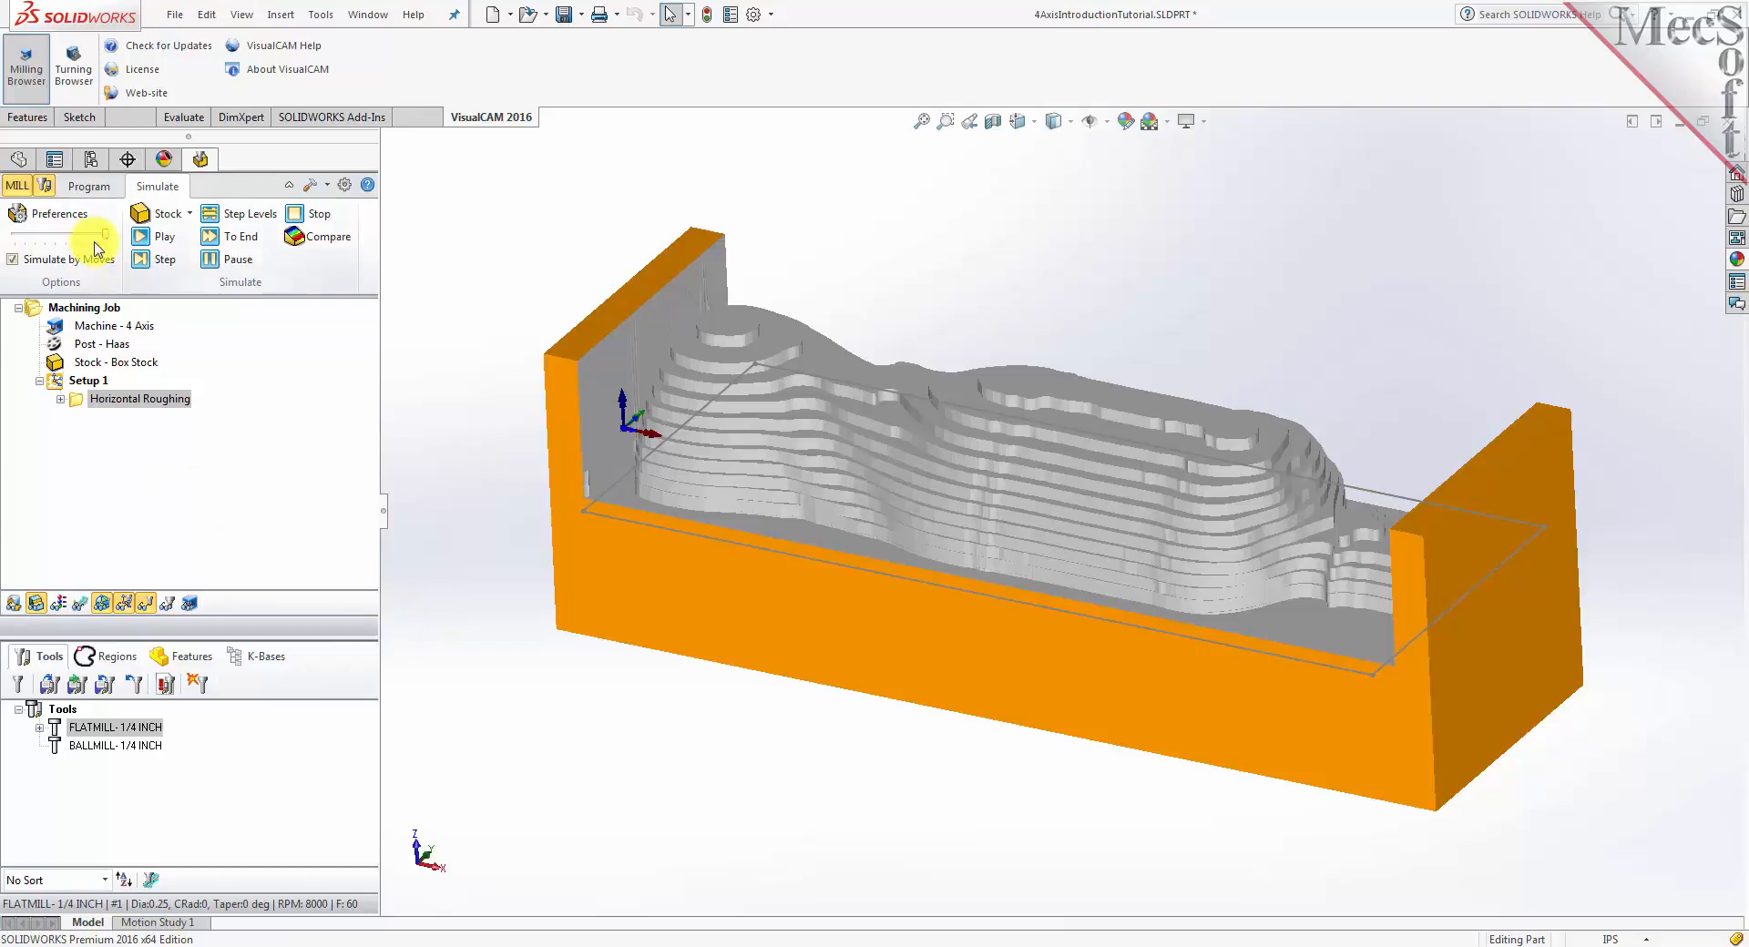
Add a Rotate Table setup with the table rotated 180 degrees counter clockwise and make it the active setup
click(85, 187)
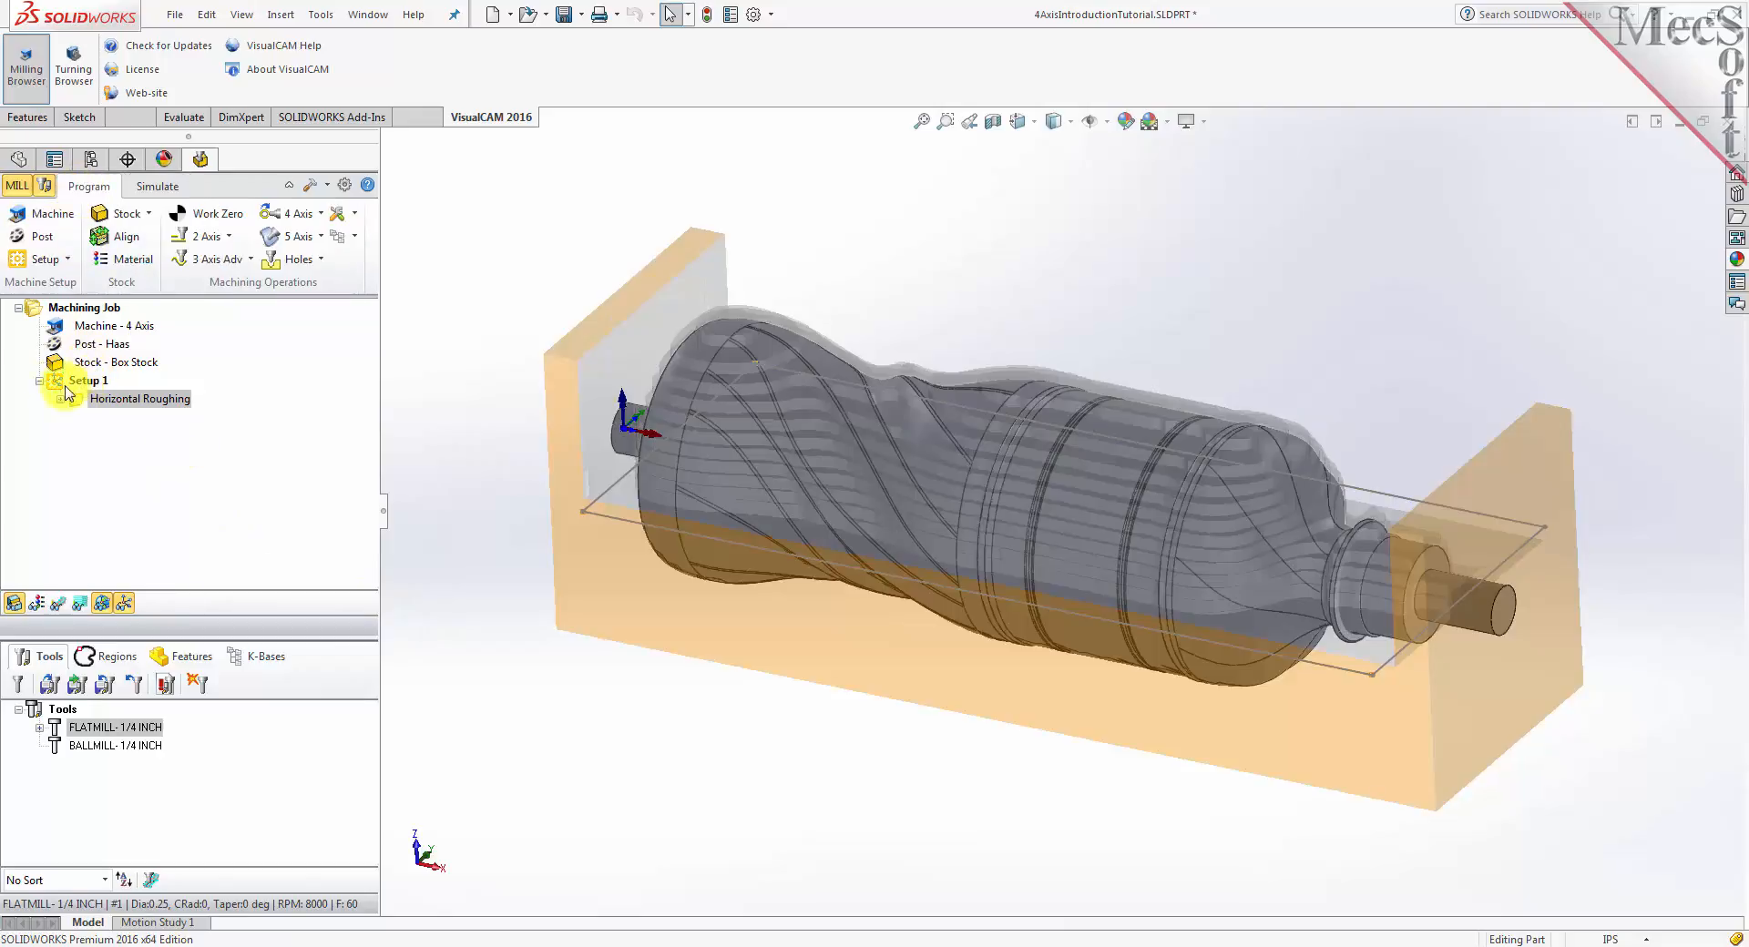
click(63, 259)
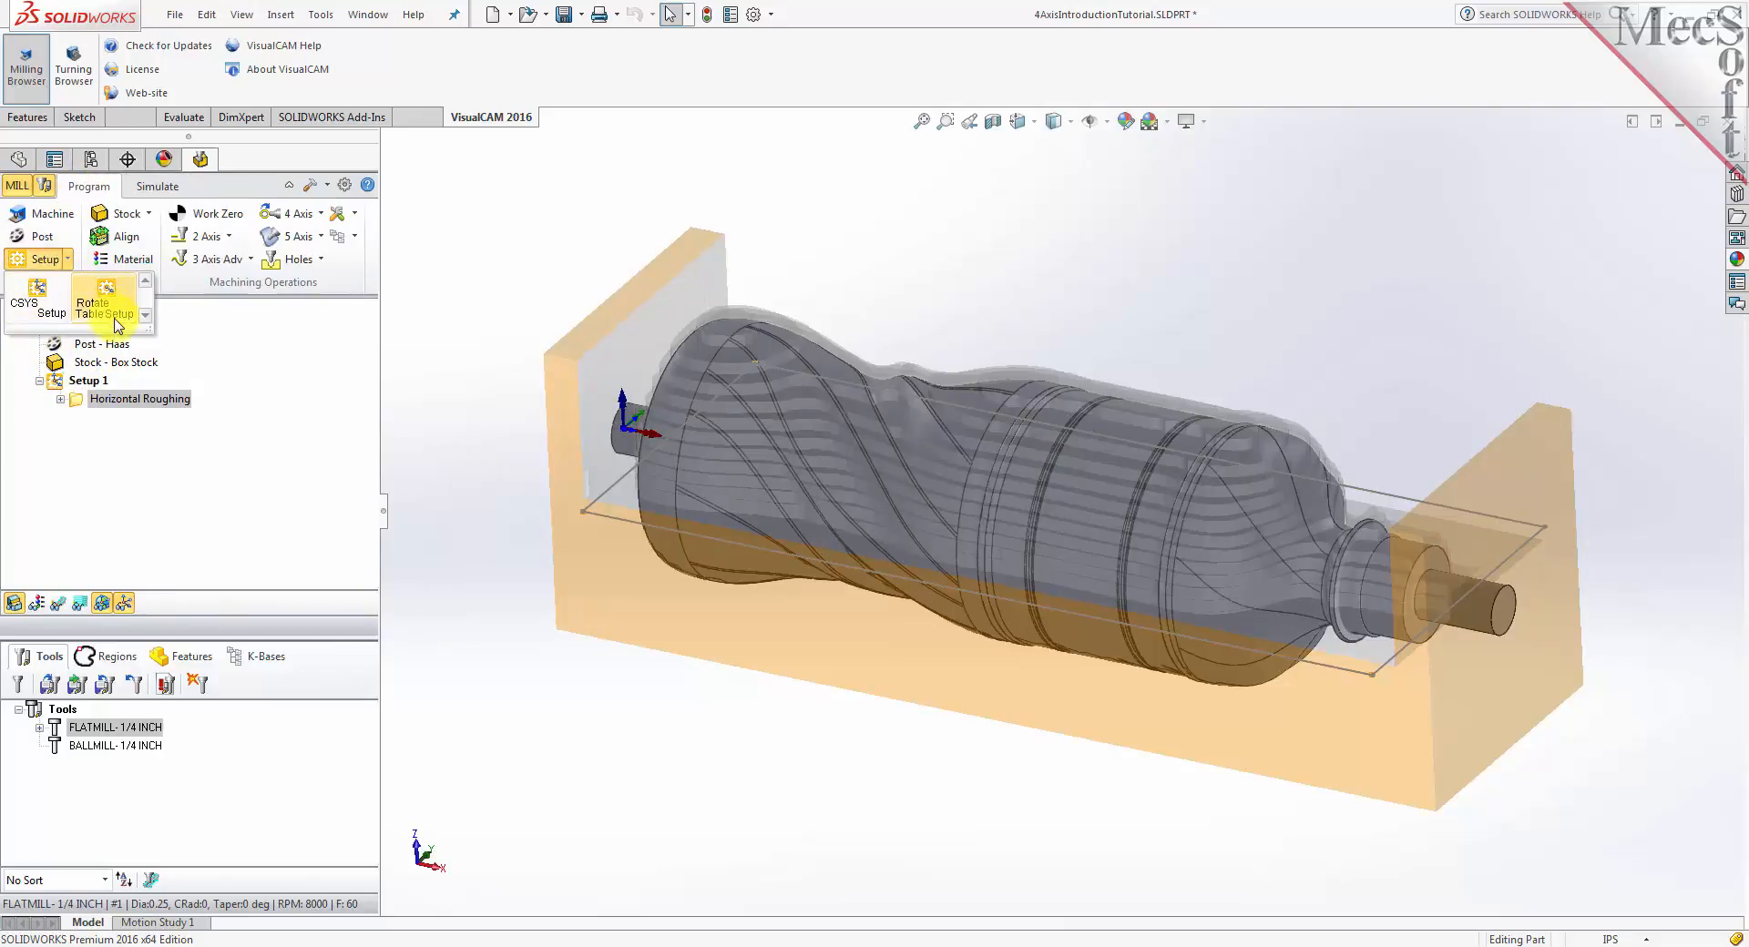
click(115, 318)
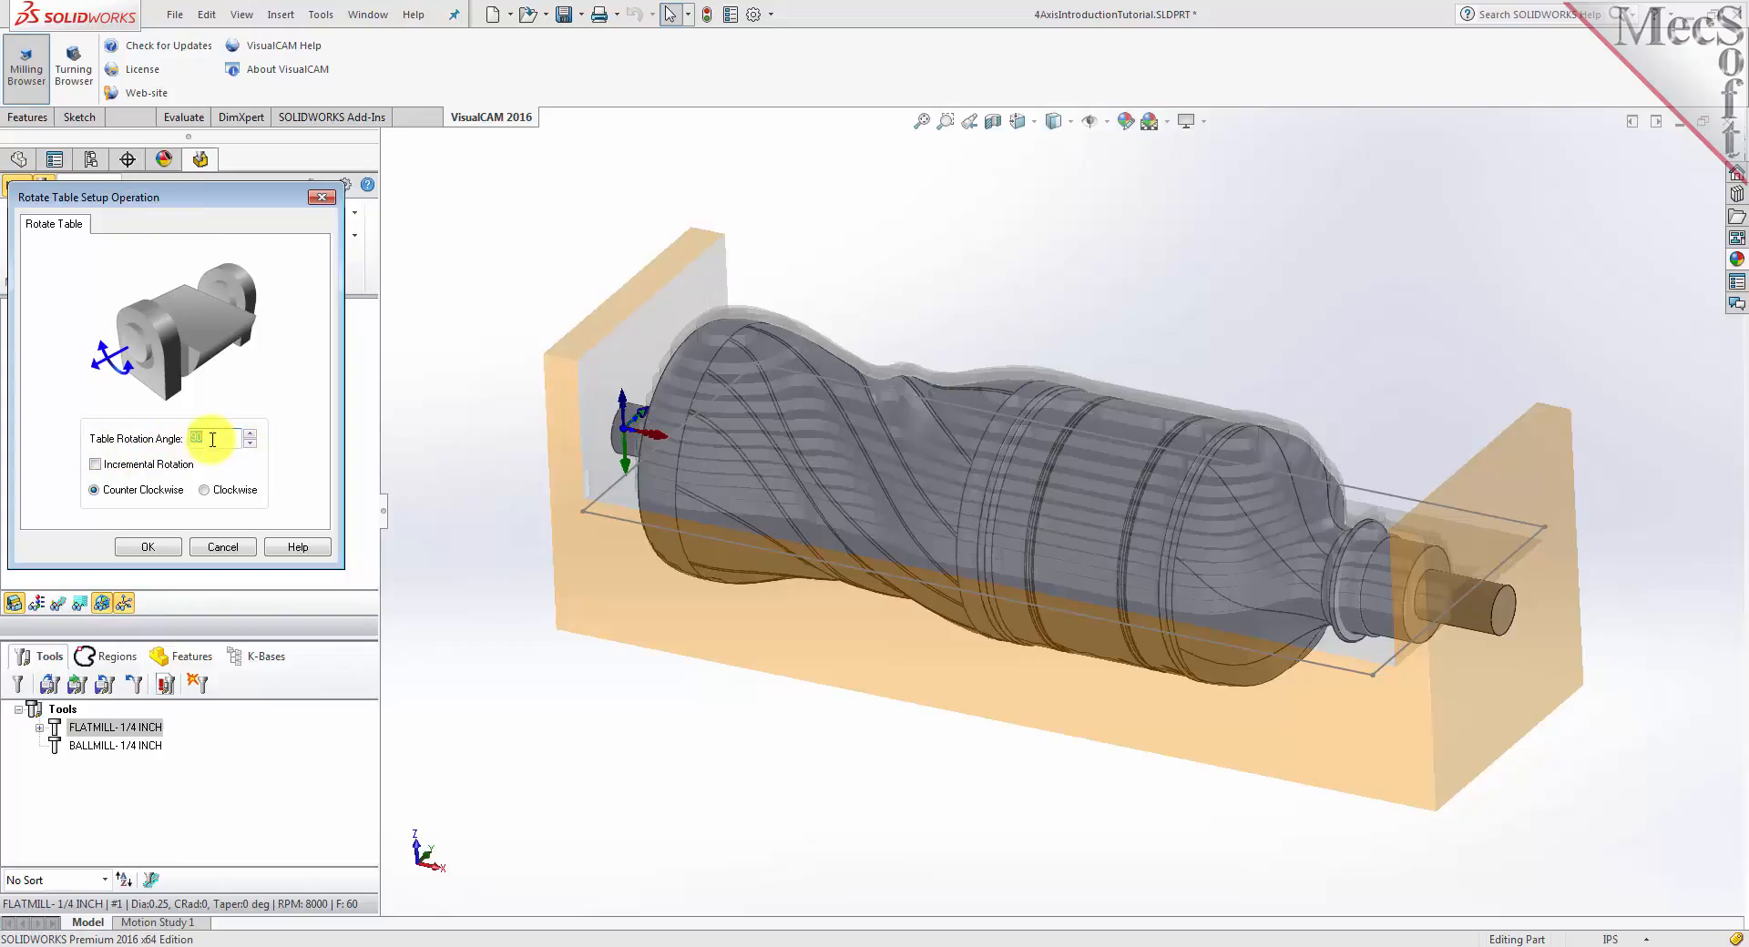
text(0)
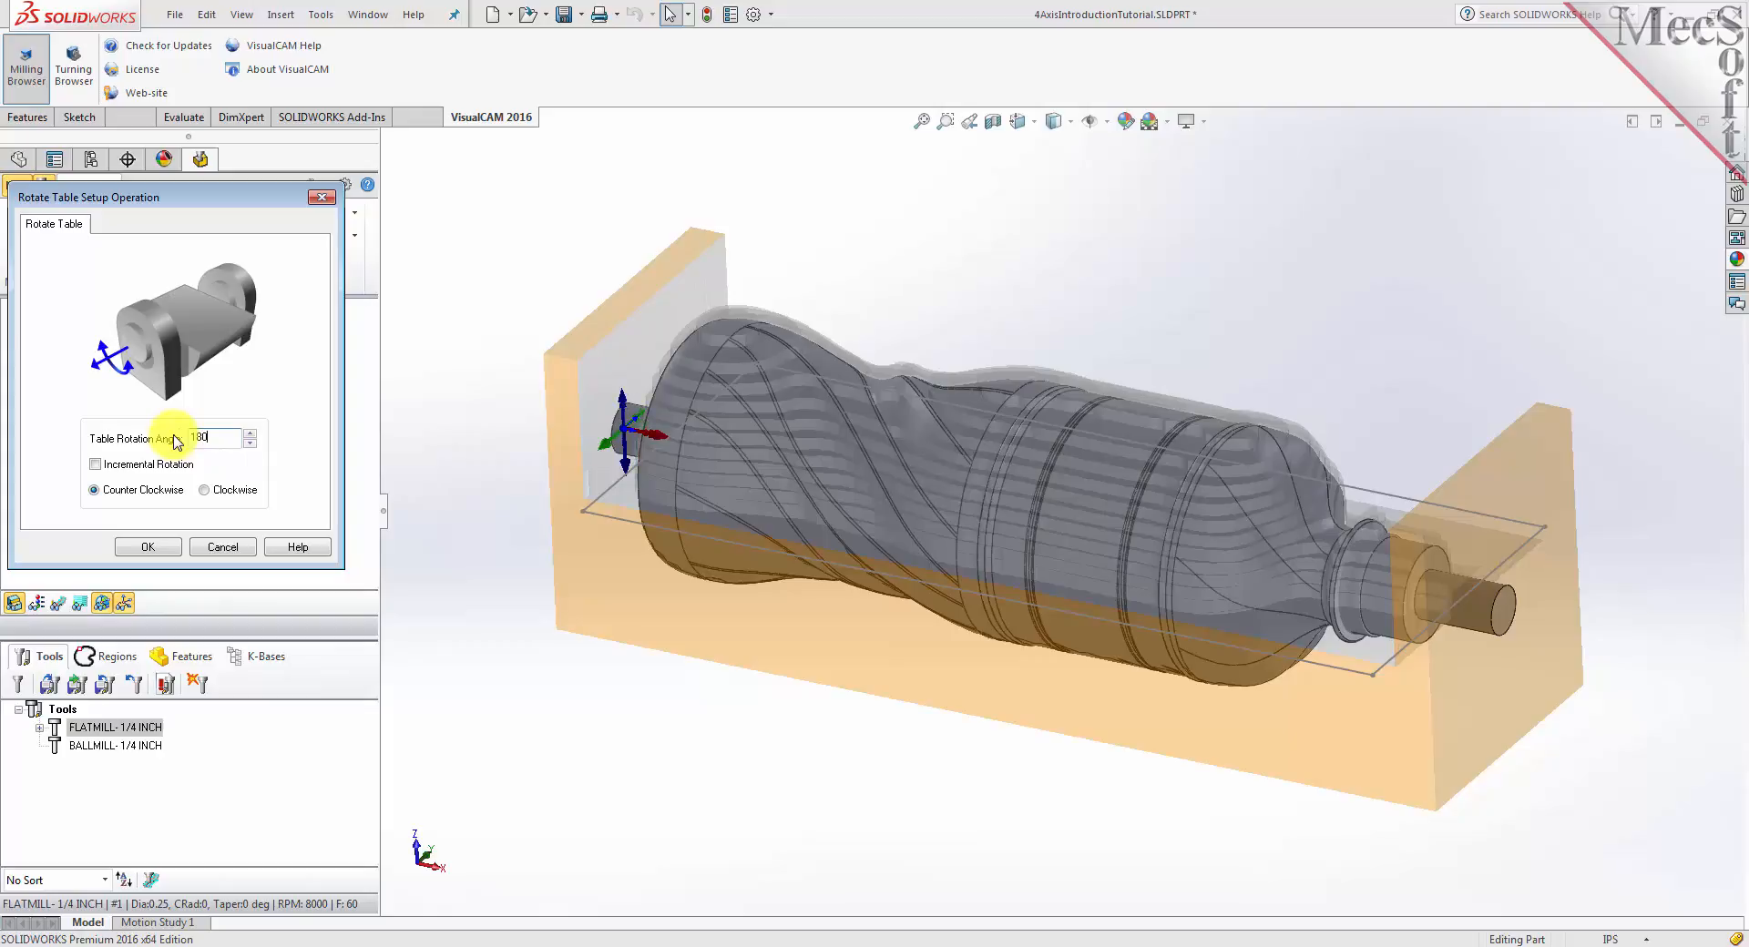
click(160, 548)
click(54, 418)
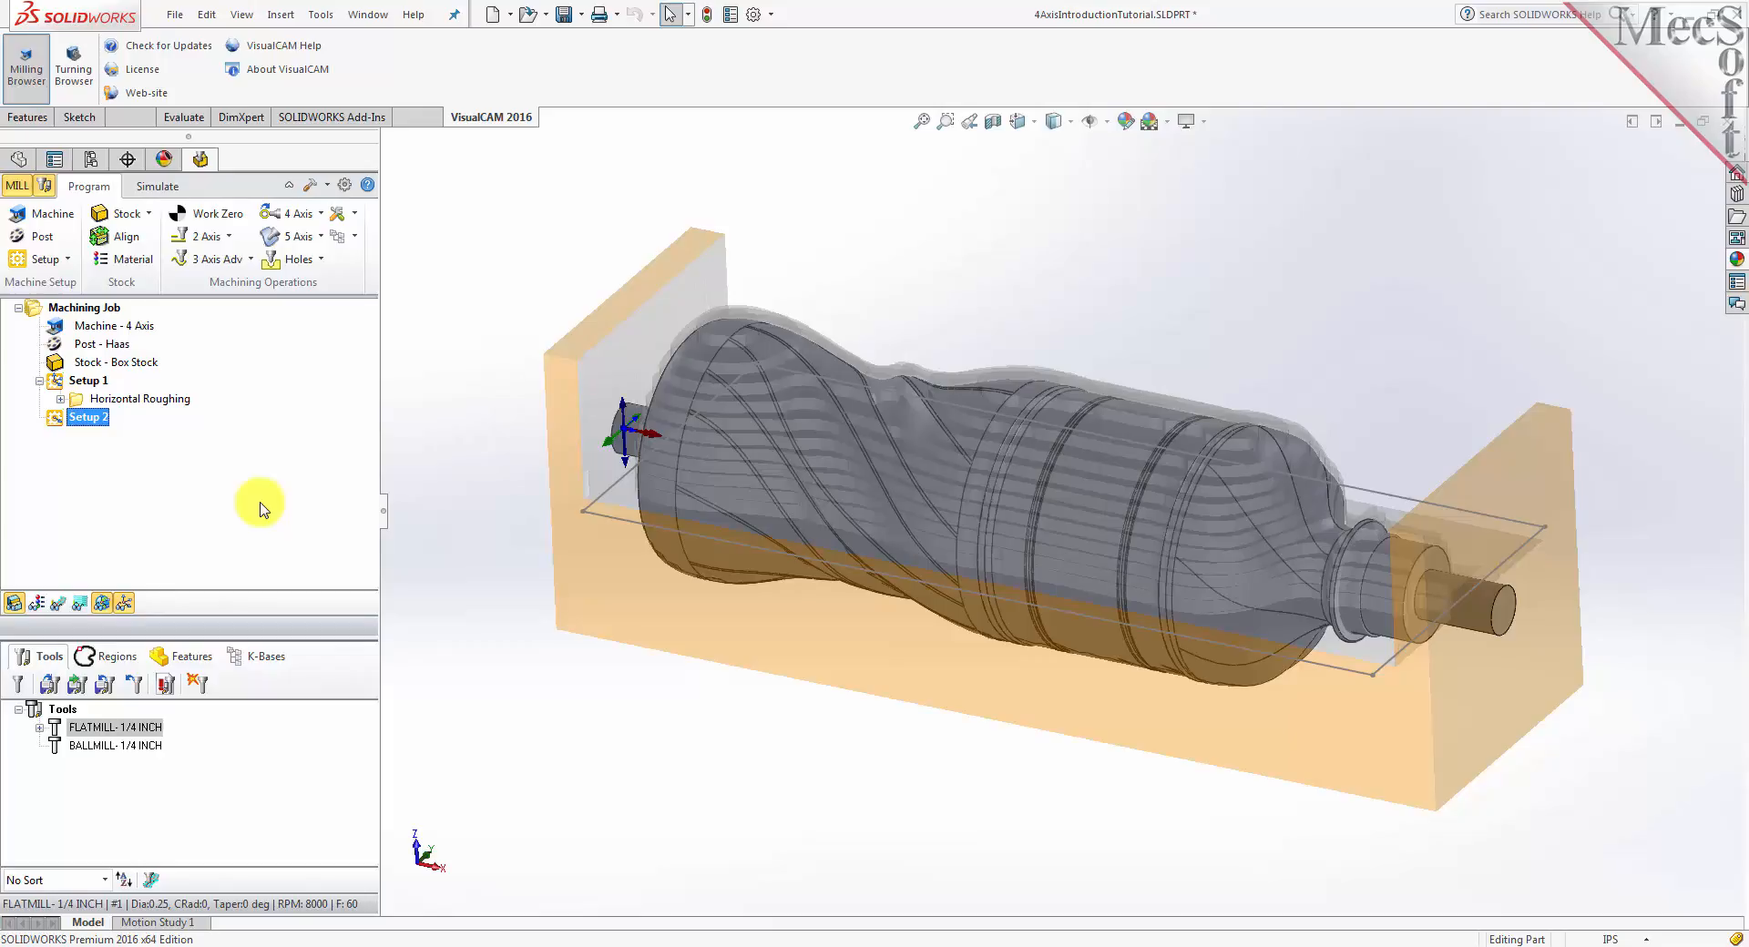
Copy the Horizontal Roughing operation from Setup 1 into Setup 2
click(80, 403)
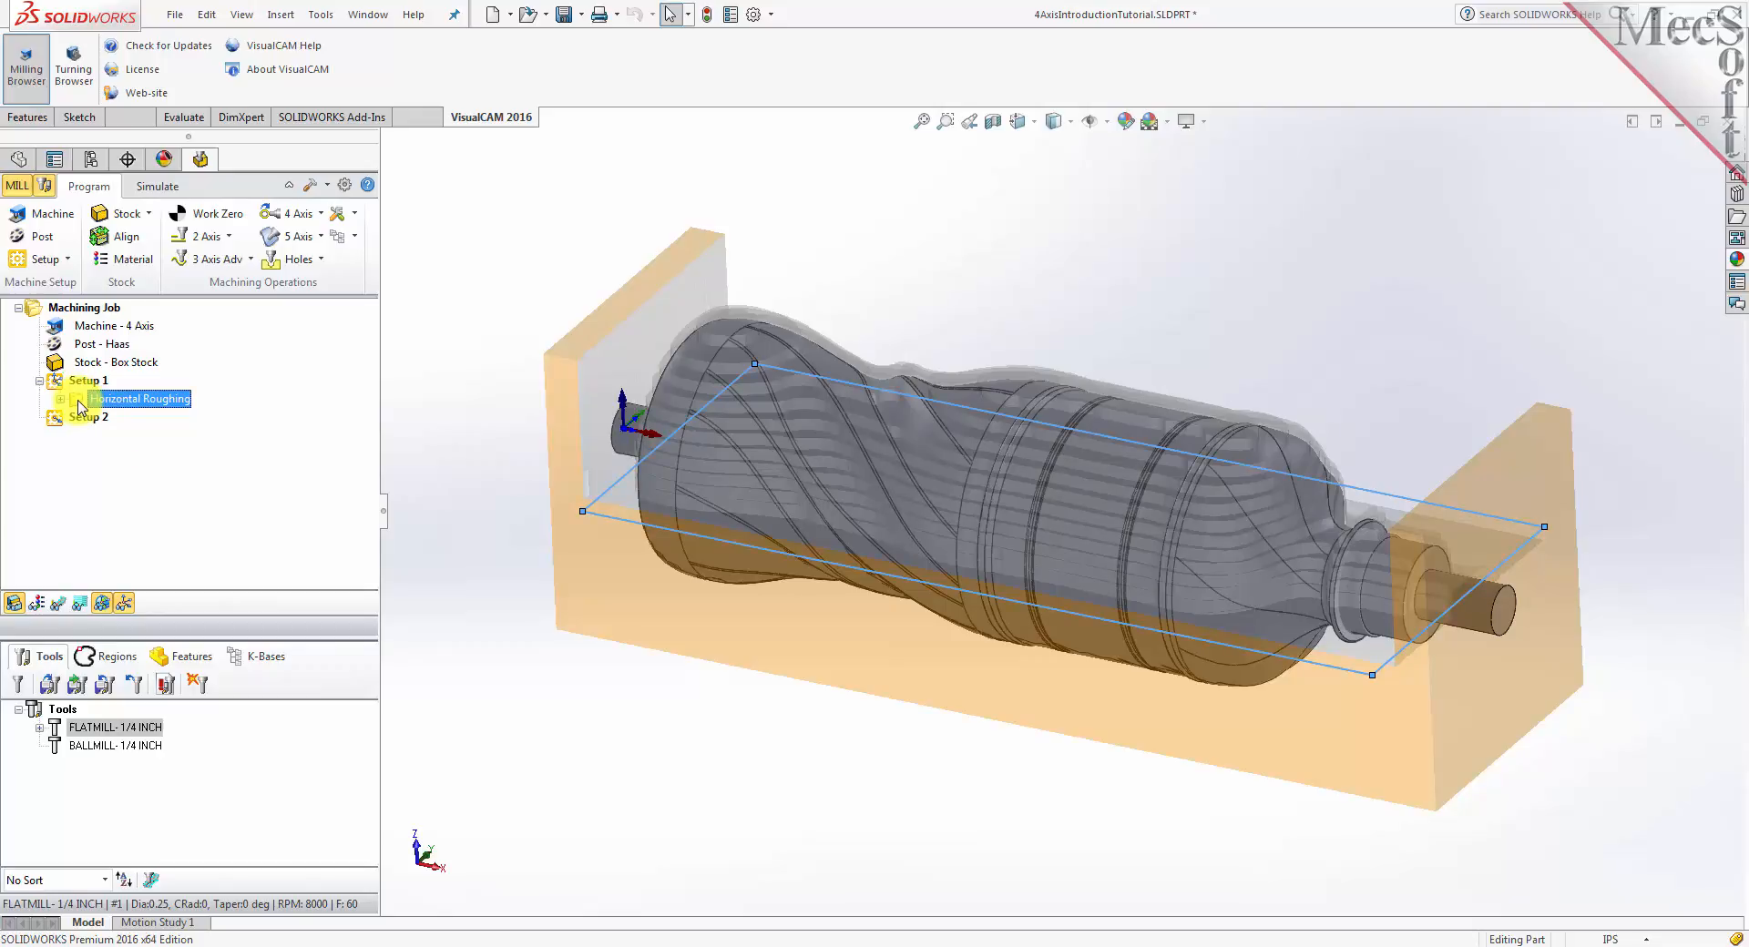
right_click(80, 406)
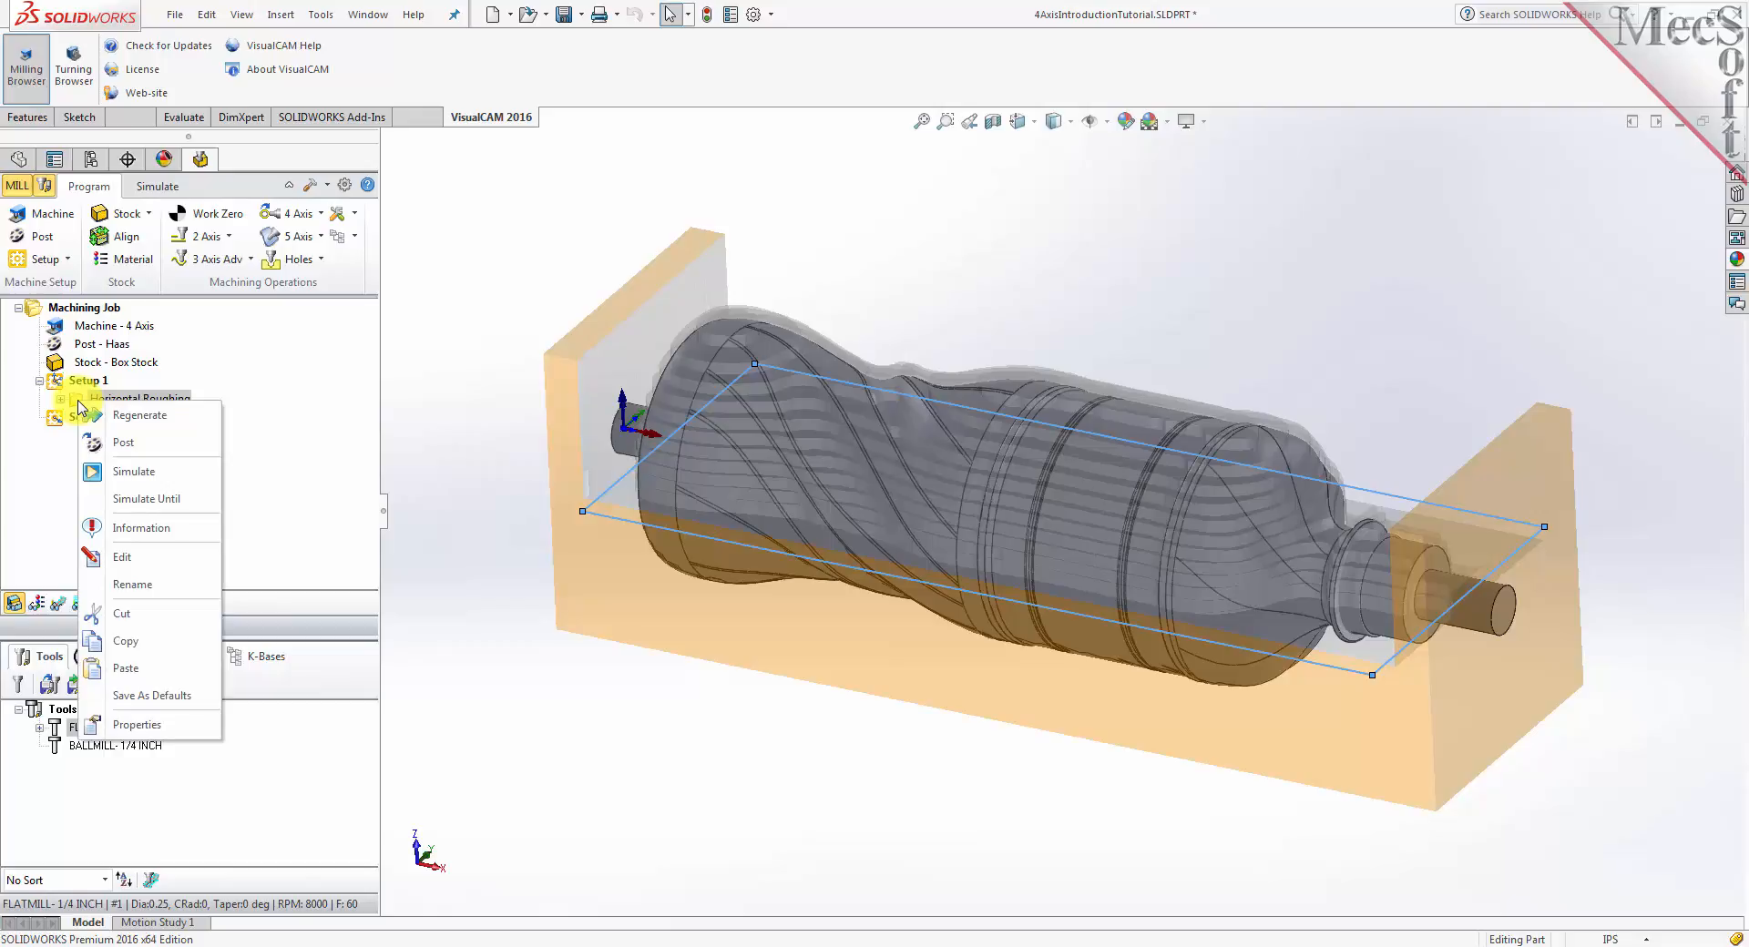
click(173, 647)
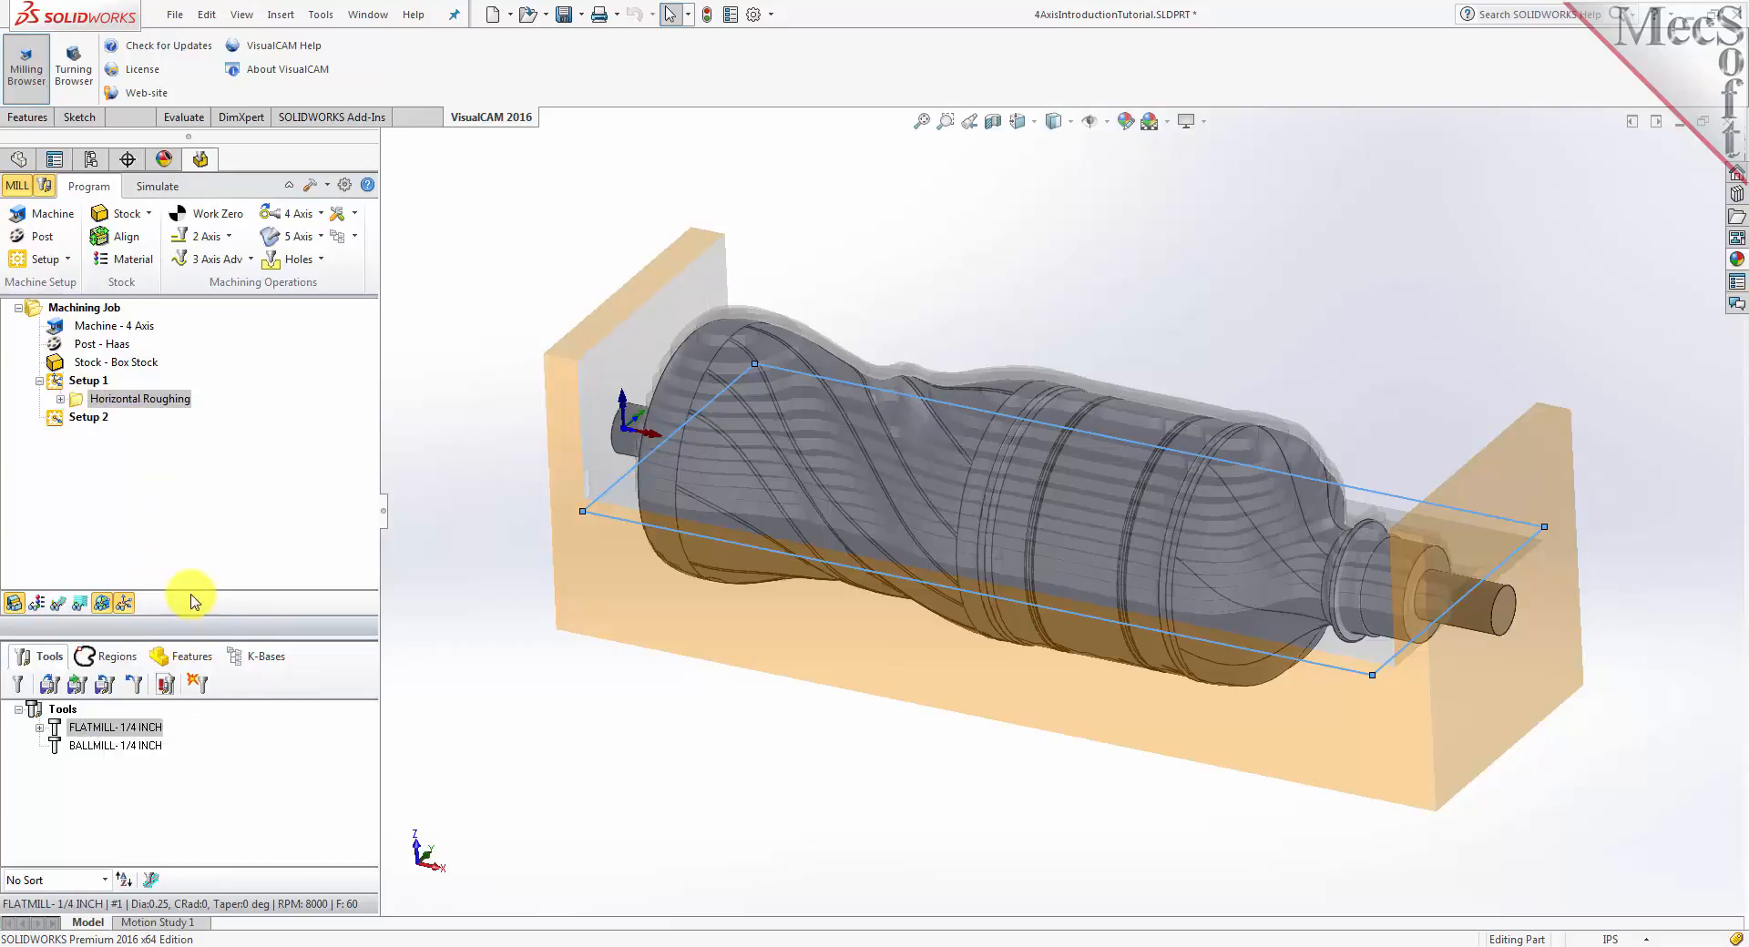
click(53, 425)
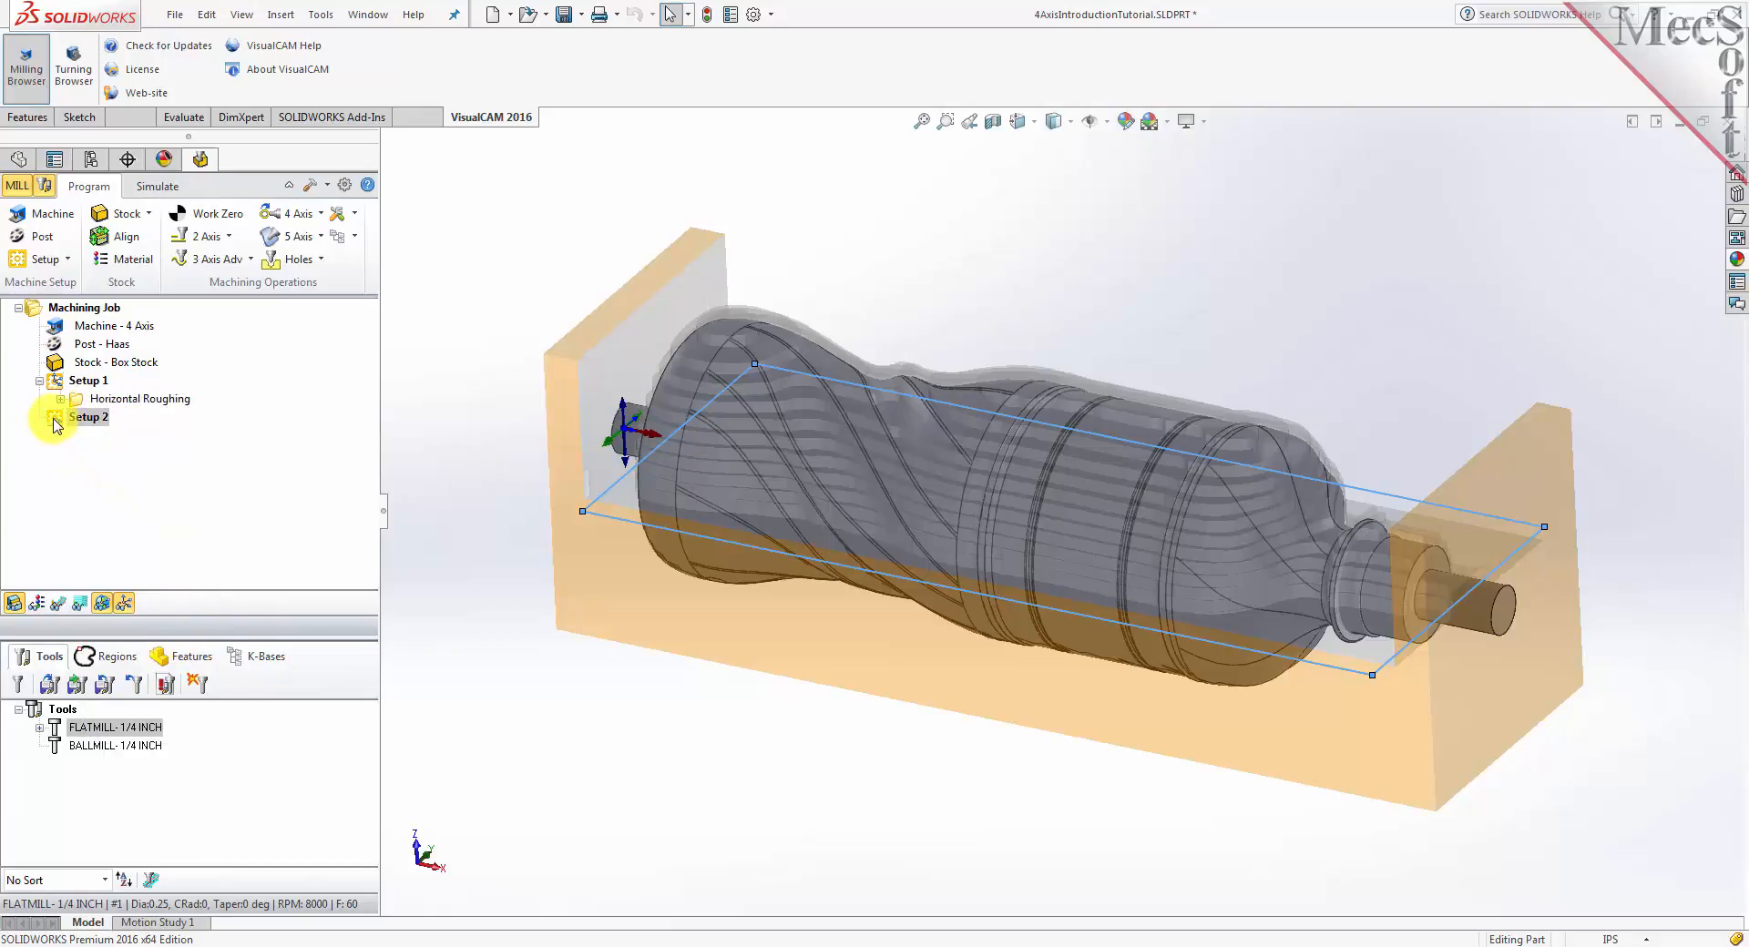
right_click(58, 419)
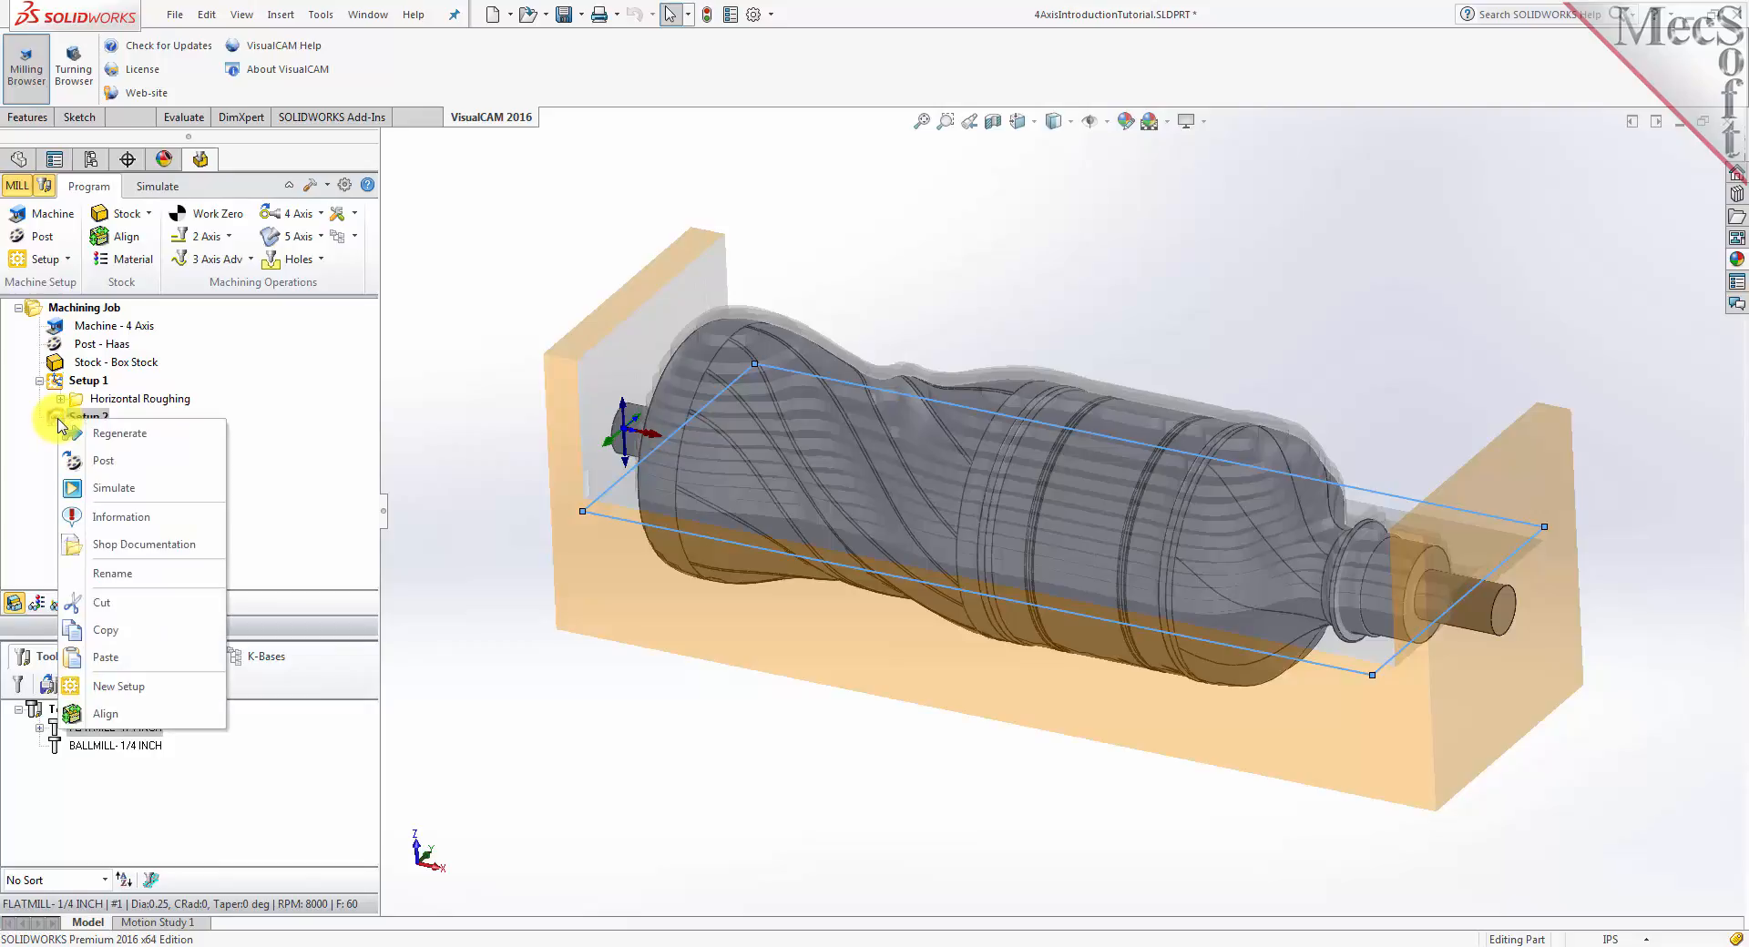
click(142, 660)
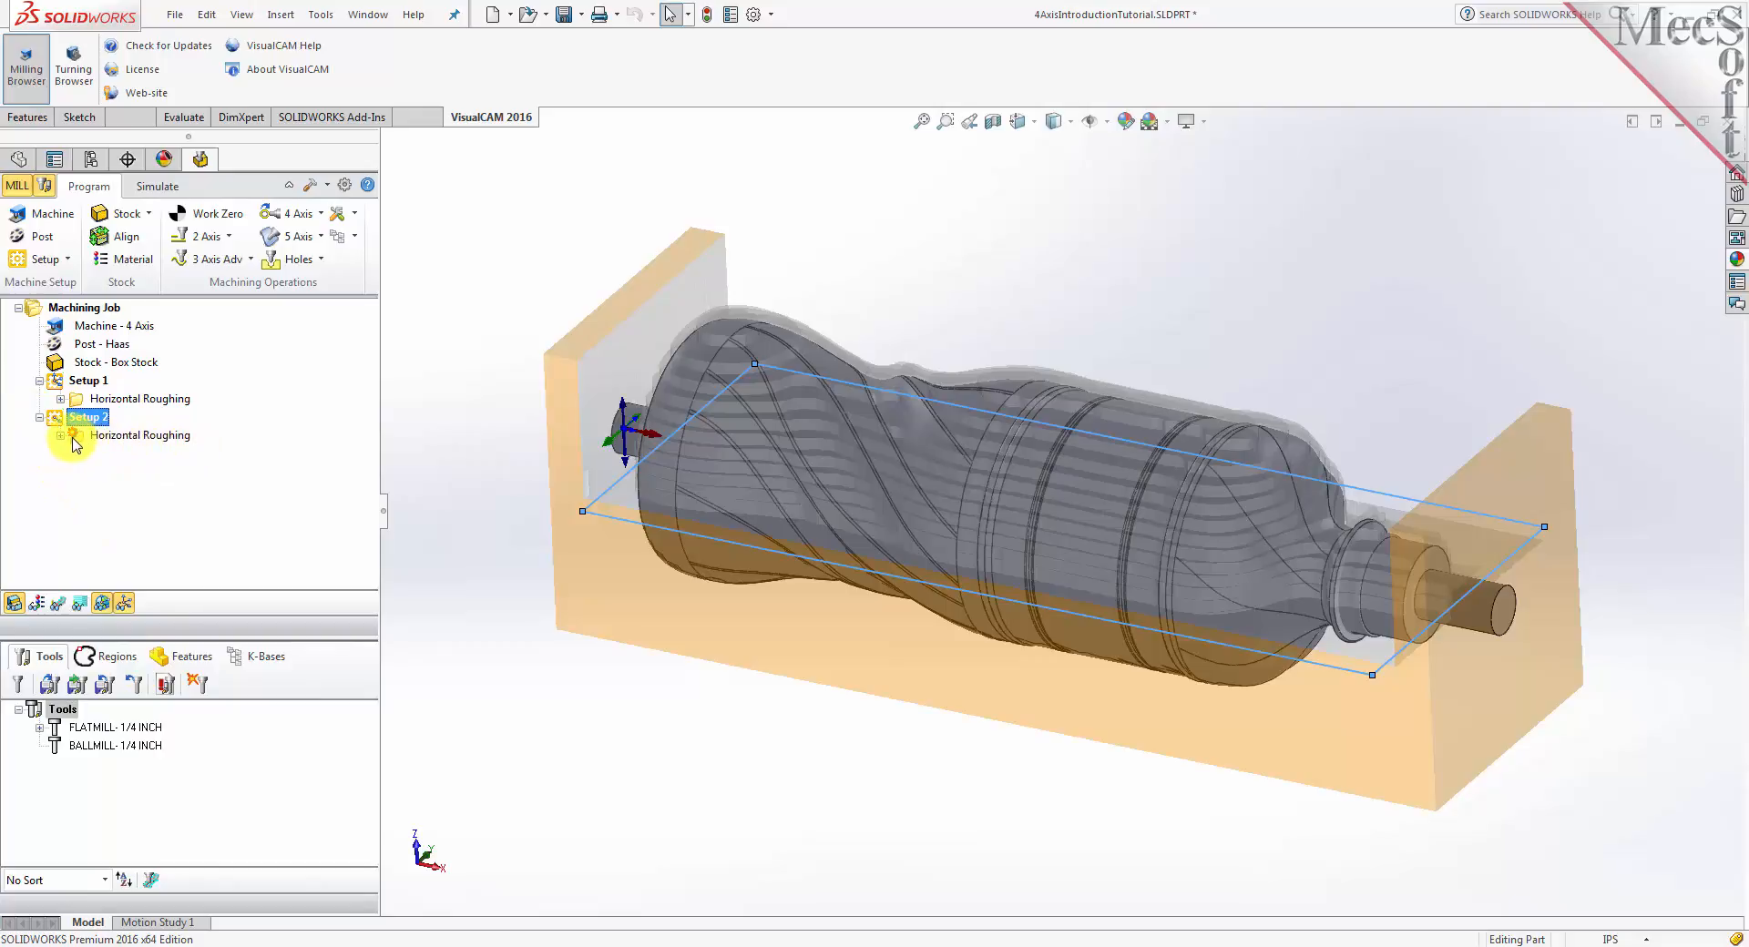
Regenerate the toolpath of the copied Horizontal Roughing operation in Setup 2
click(78, 437)
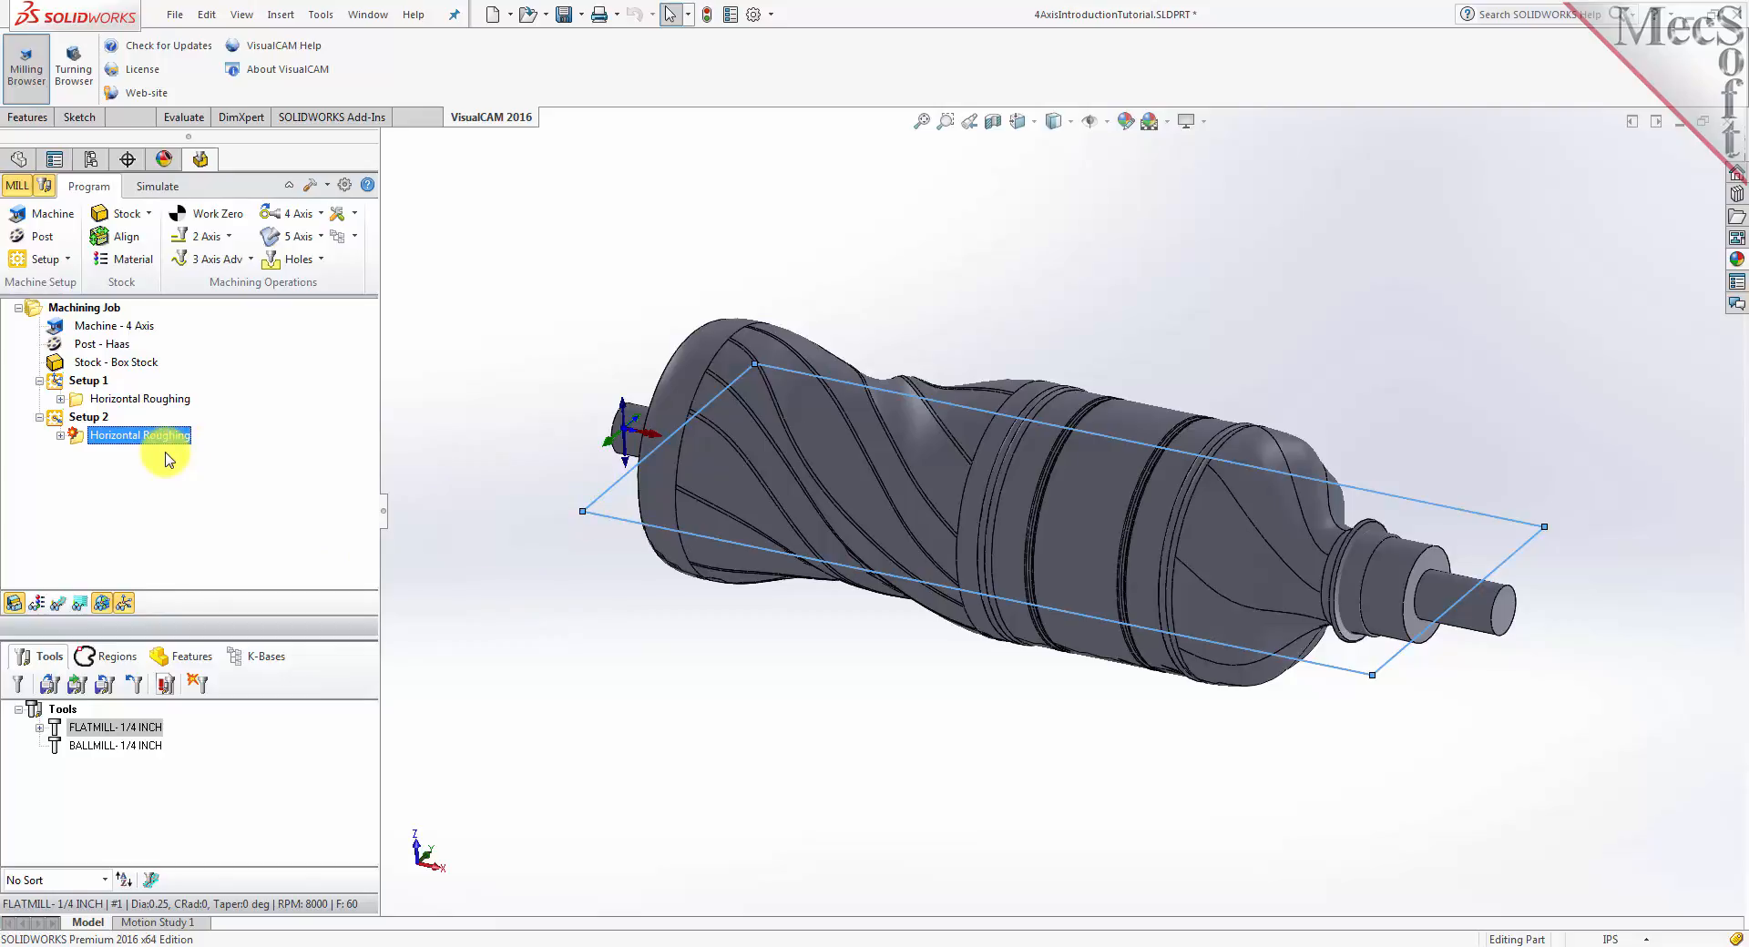
right_click(80, 444)
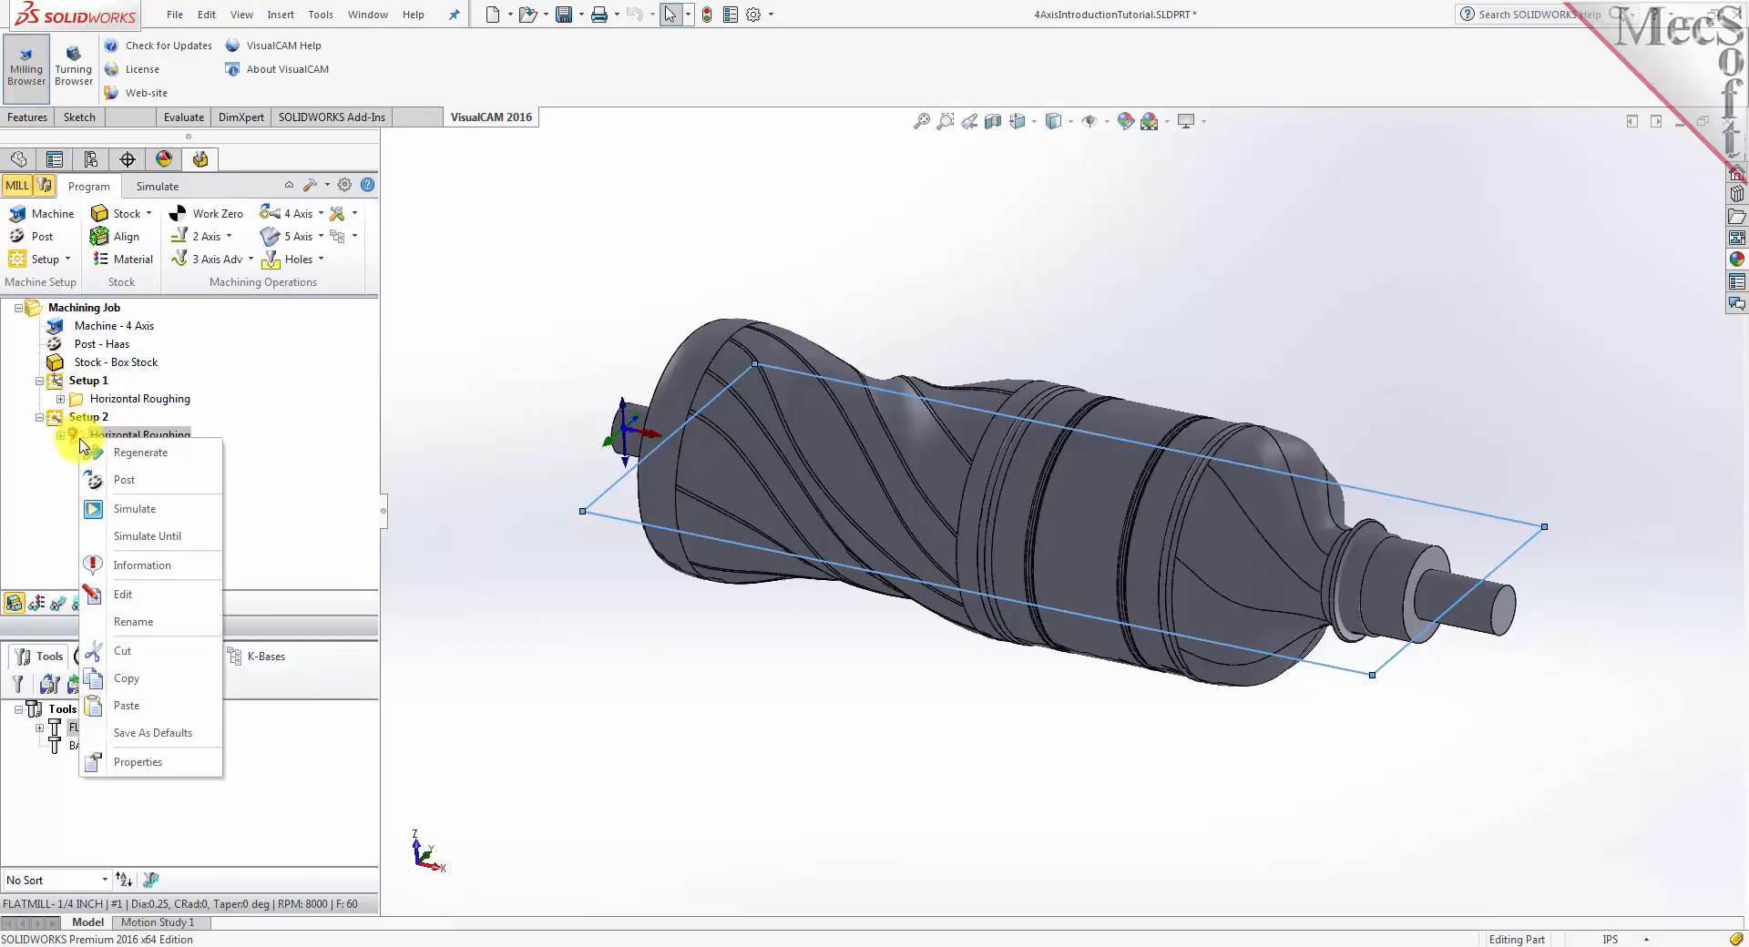
click(182, 453)
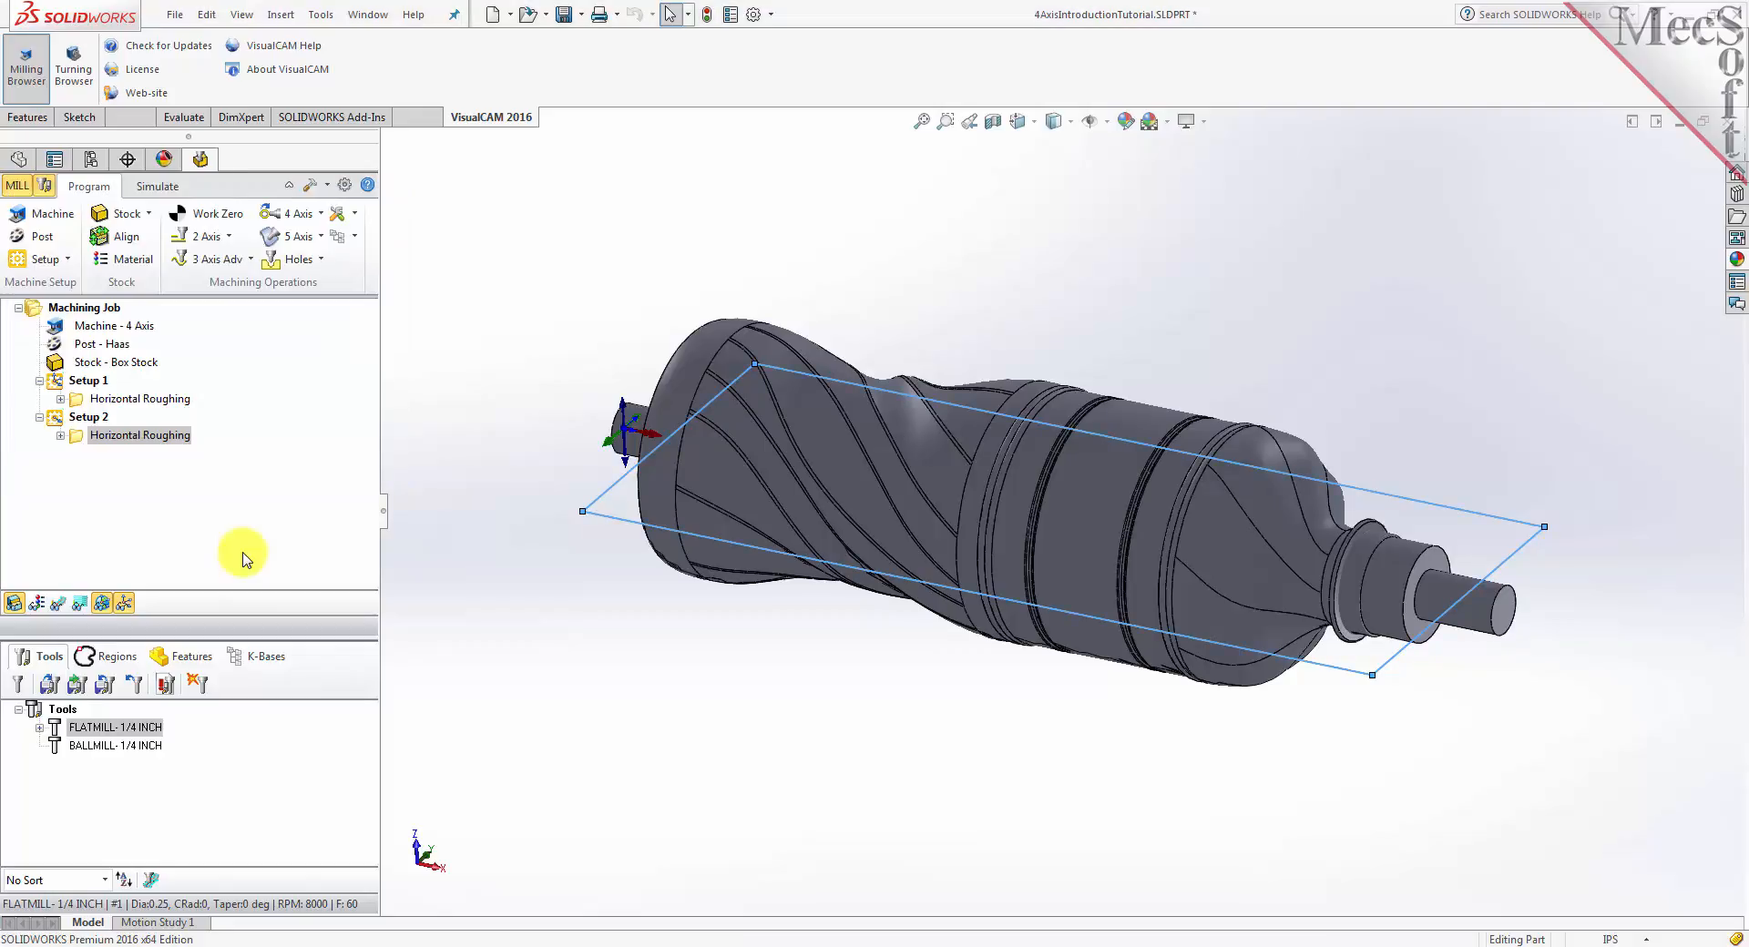
Play the material removal simulation of the Setup 2 Horizontal Roughing and inspect the remaining stock
click(156, 186)
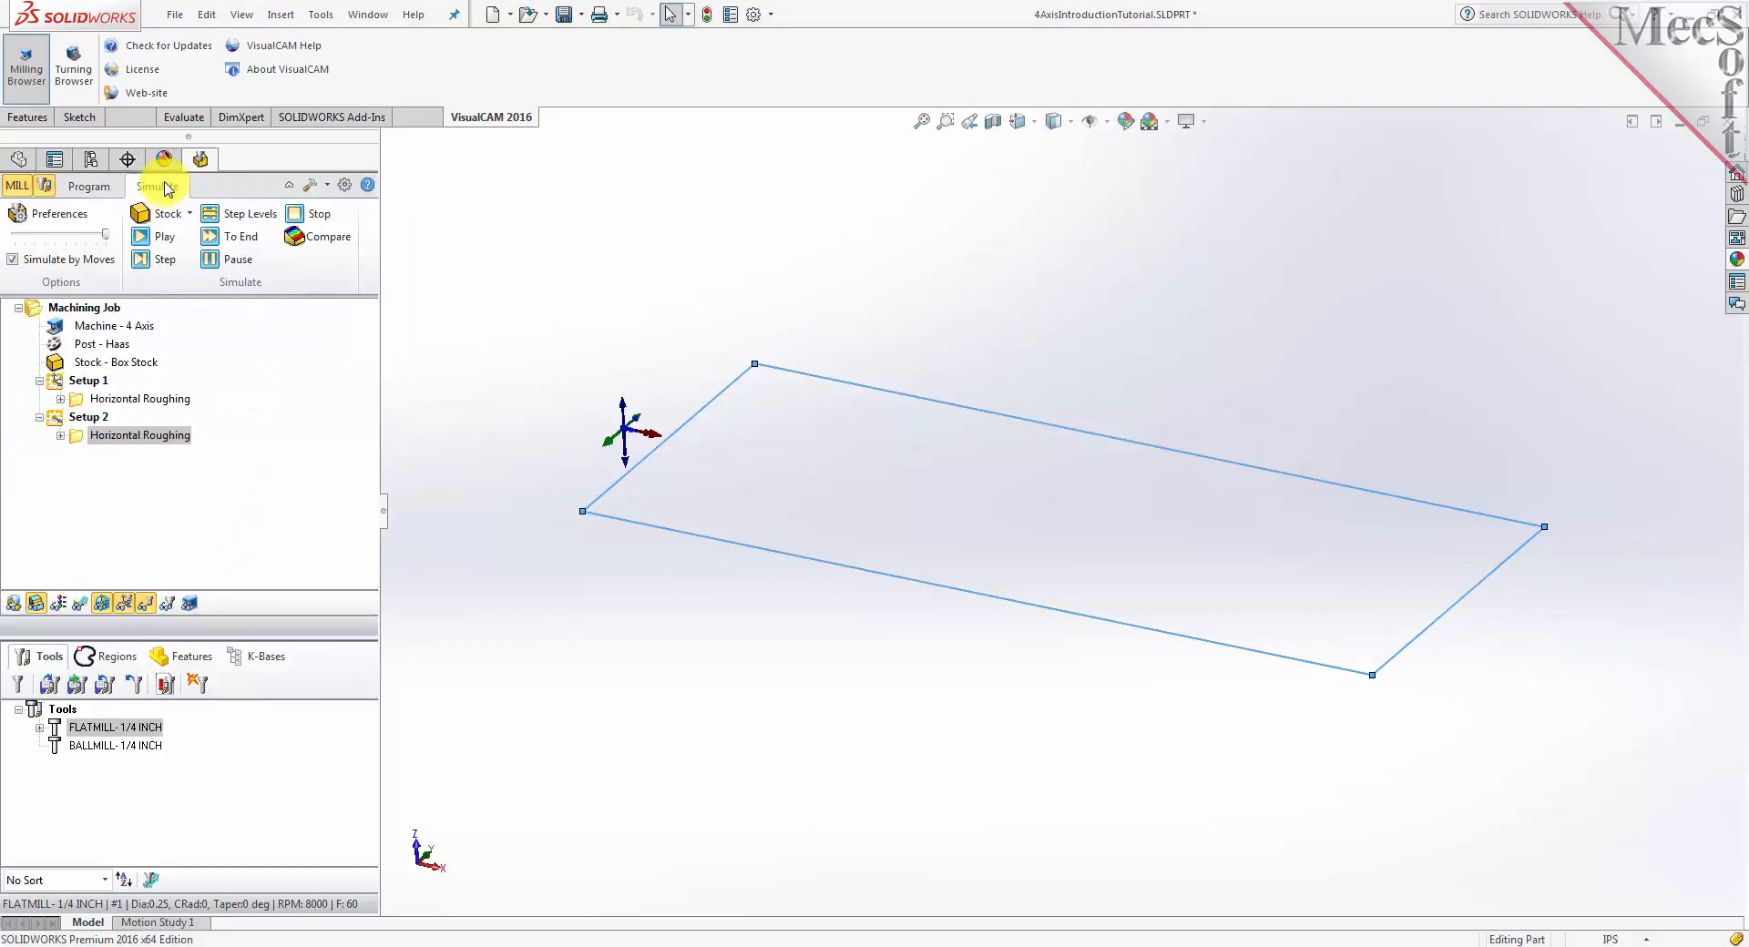
click(164, 237)
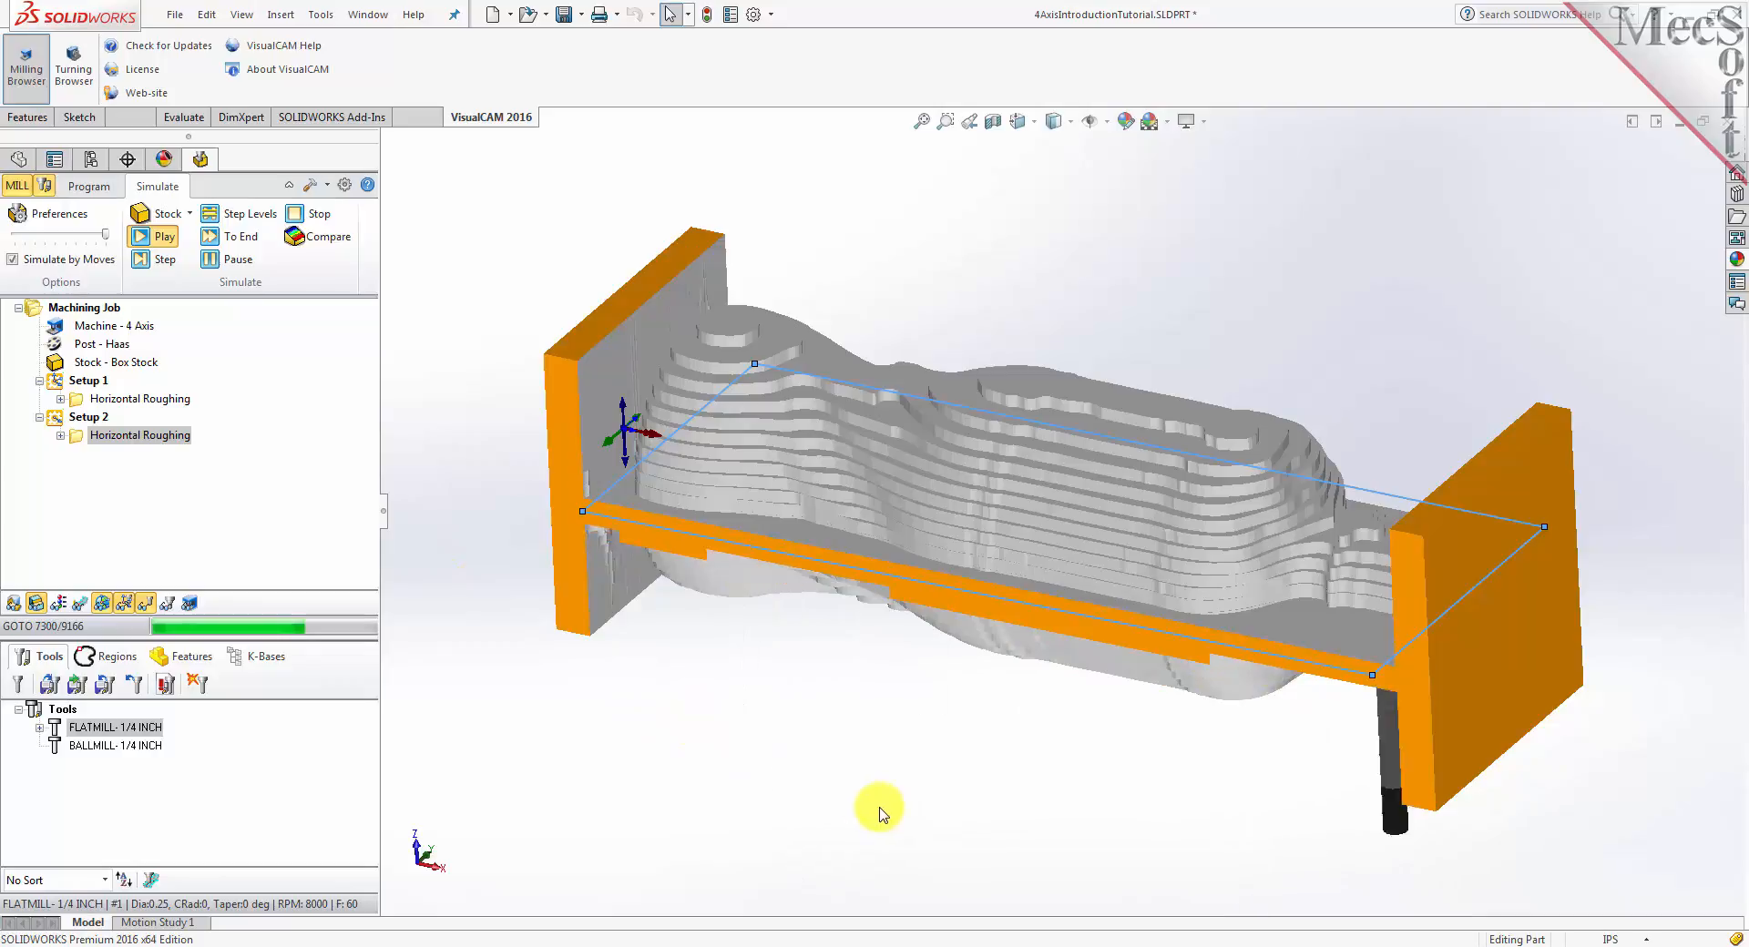
middle_drag(880, 813, 910, 838)
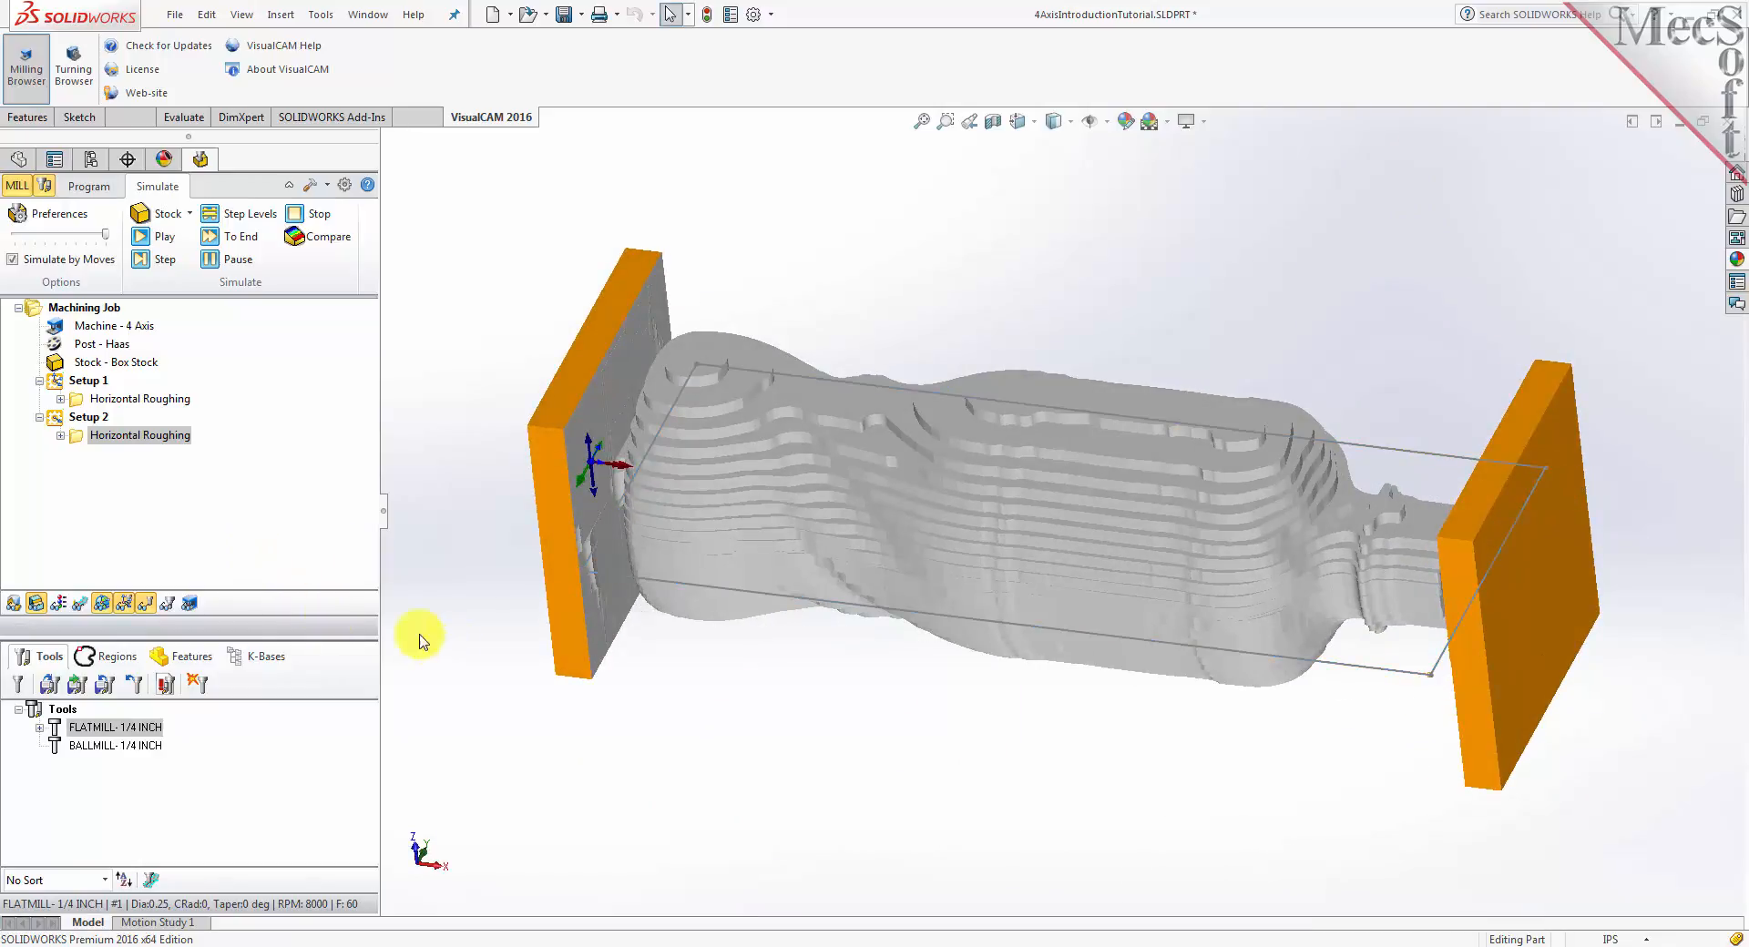
Add a third setup as a Rotate Table setup that returns the table to the Setup 1 orientation, and activate it
click(91, 186)
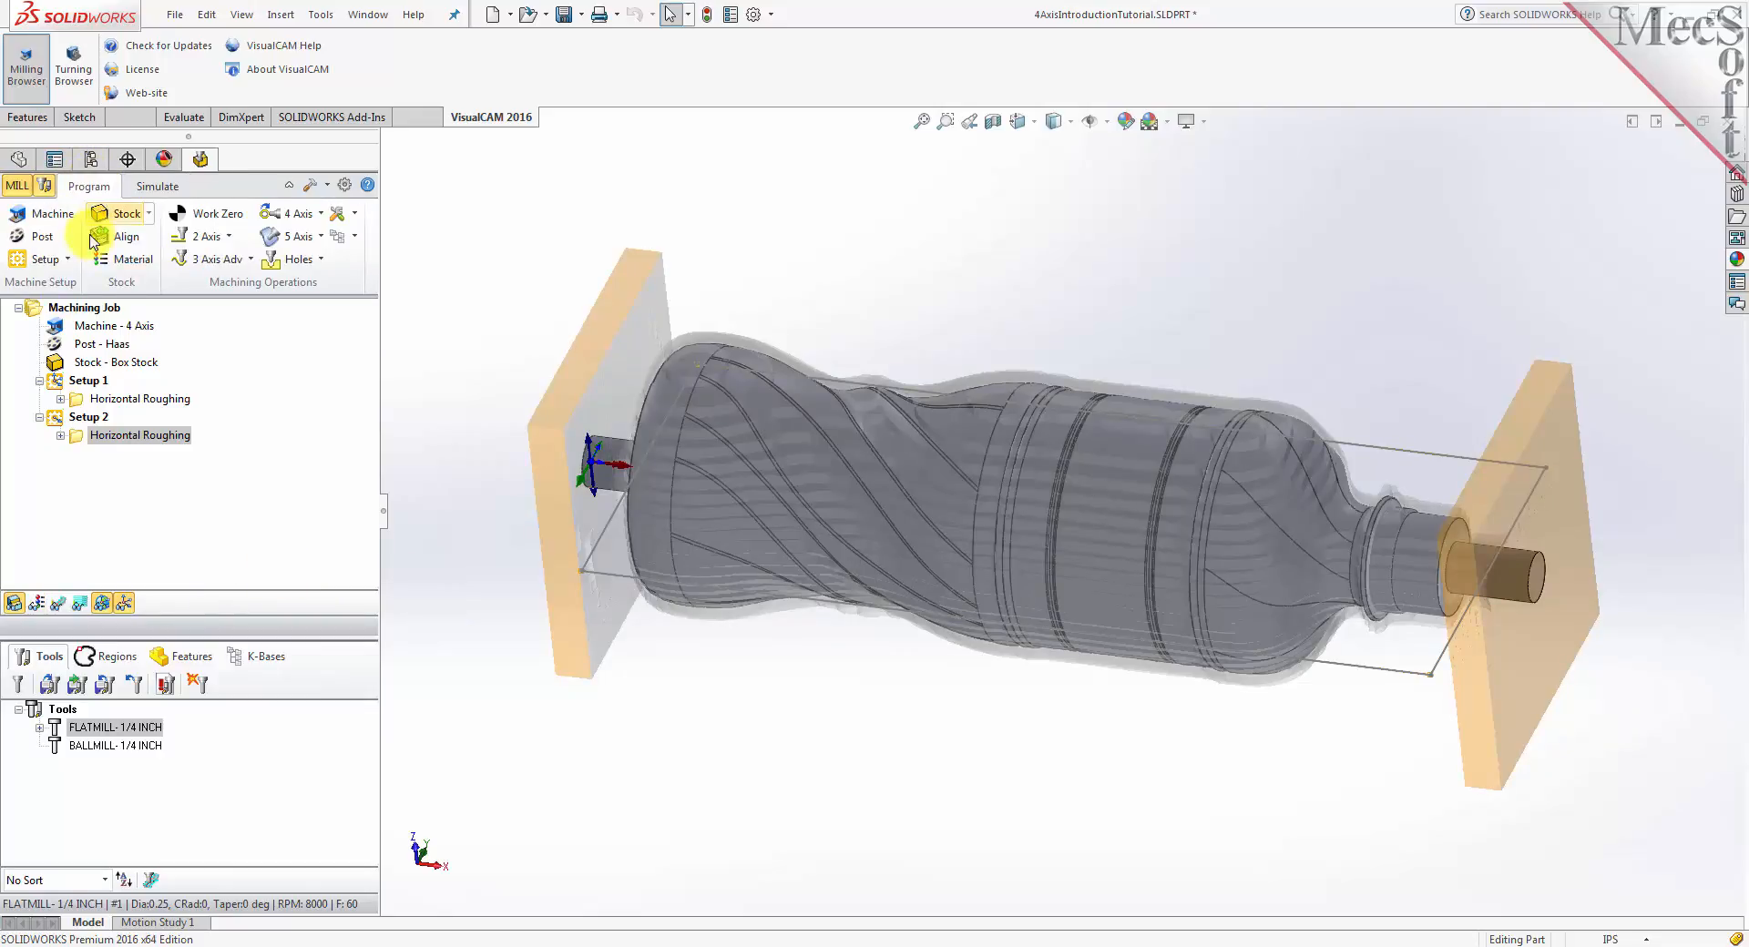
click(67, 259)
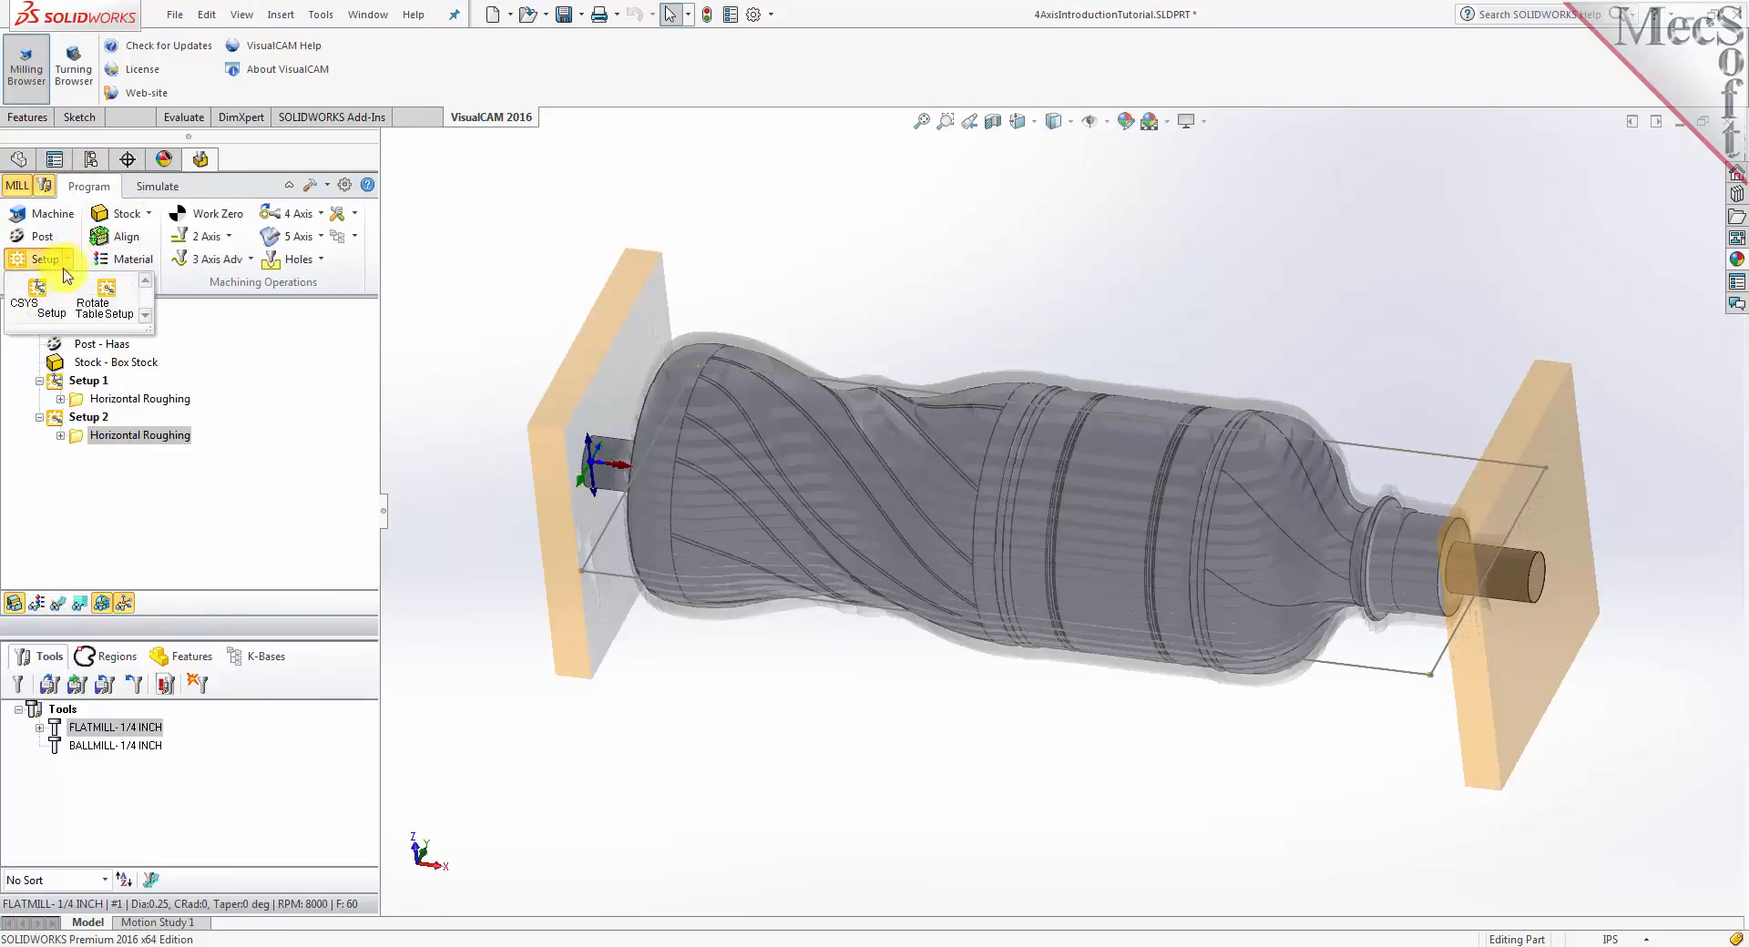
click(117, 317)
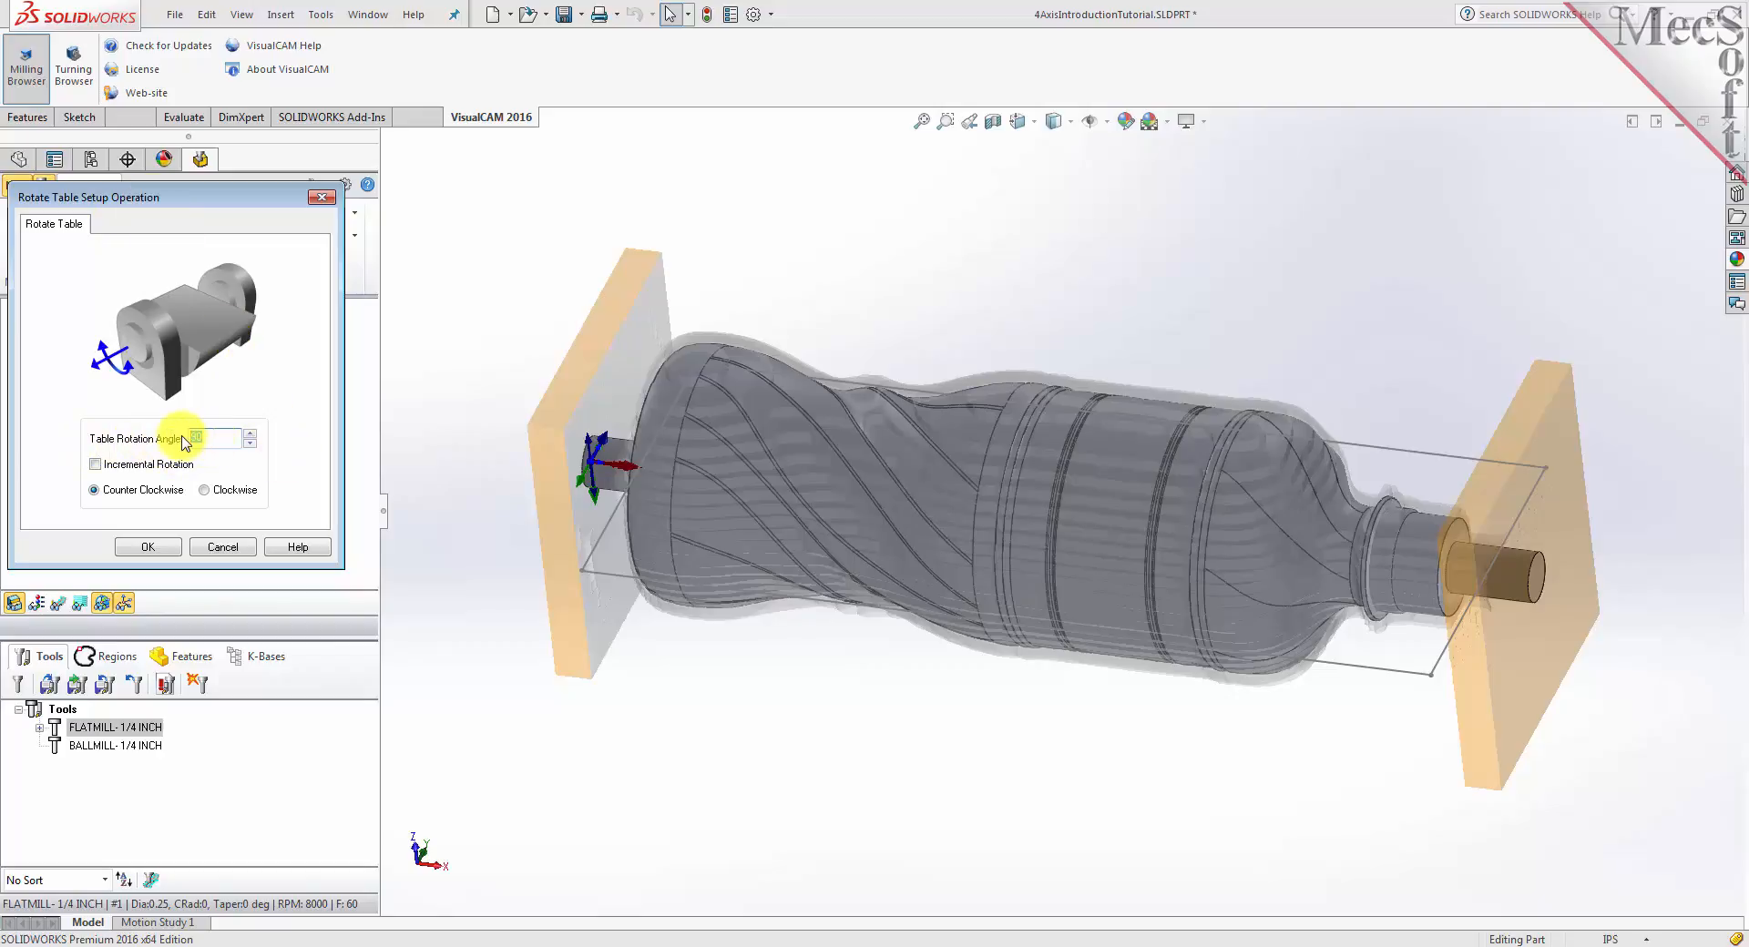
click(149, 547)
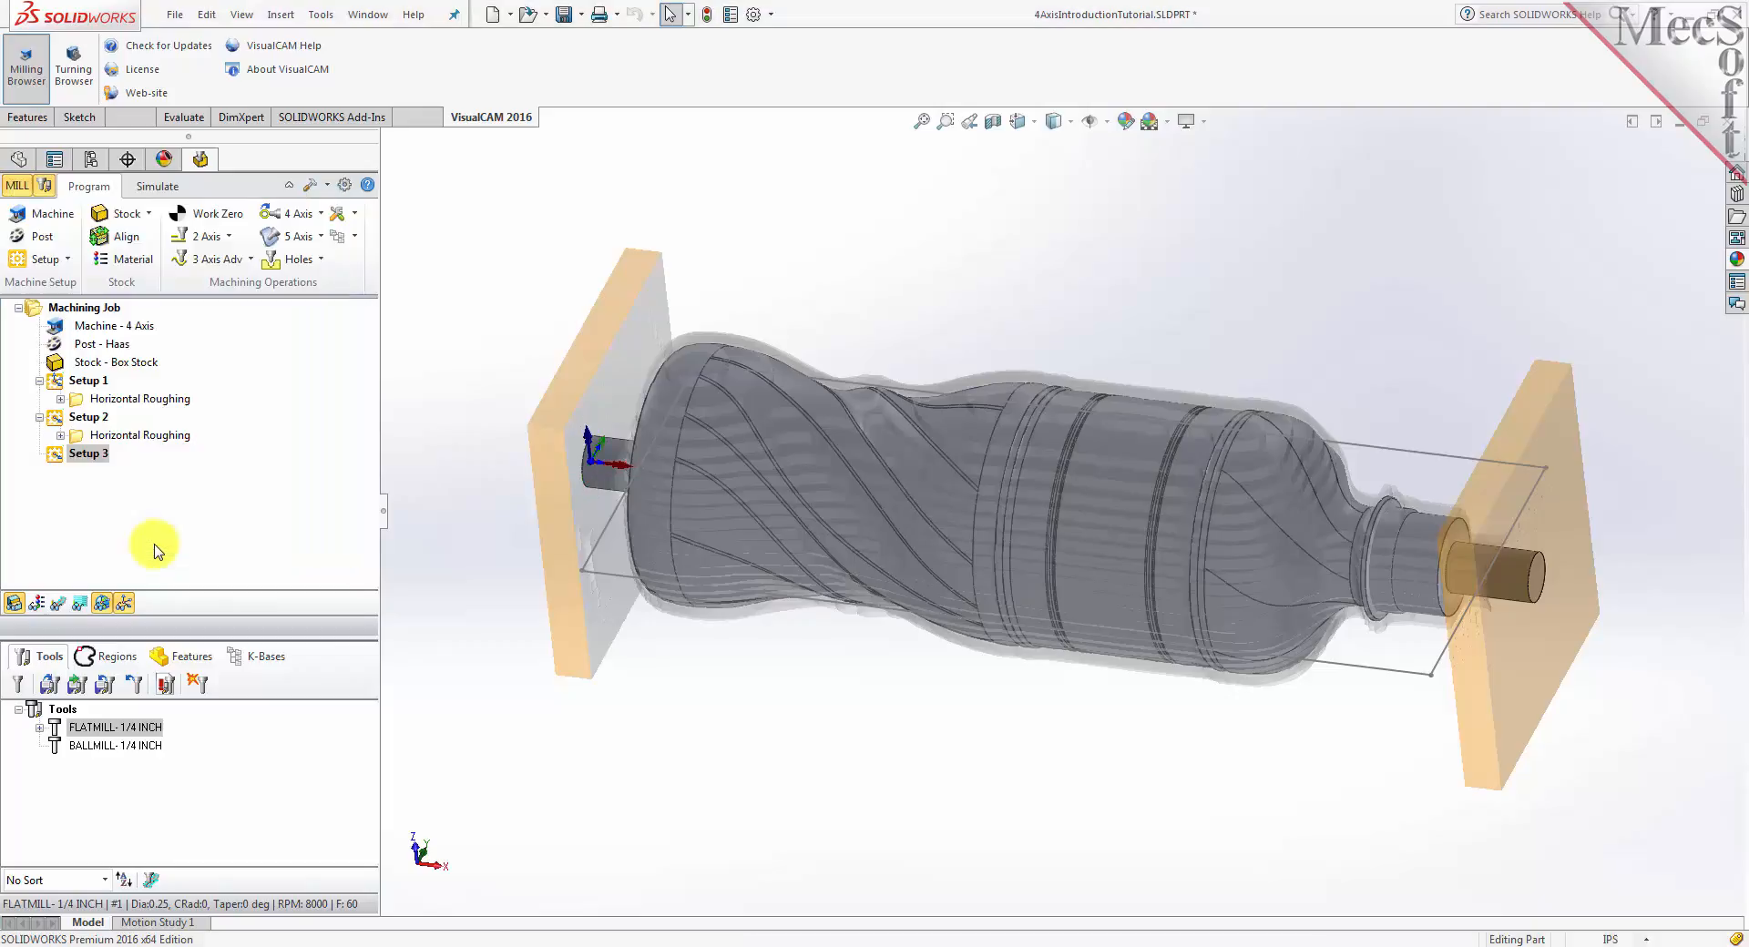
click(58, 452)
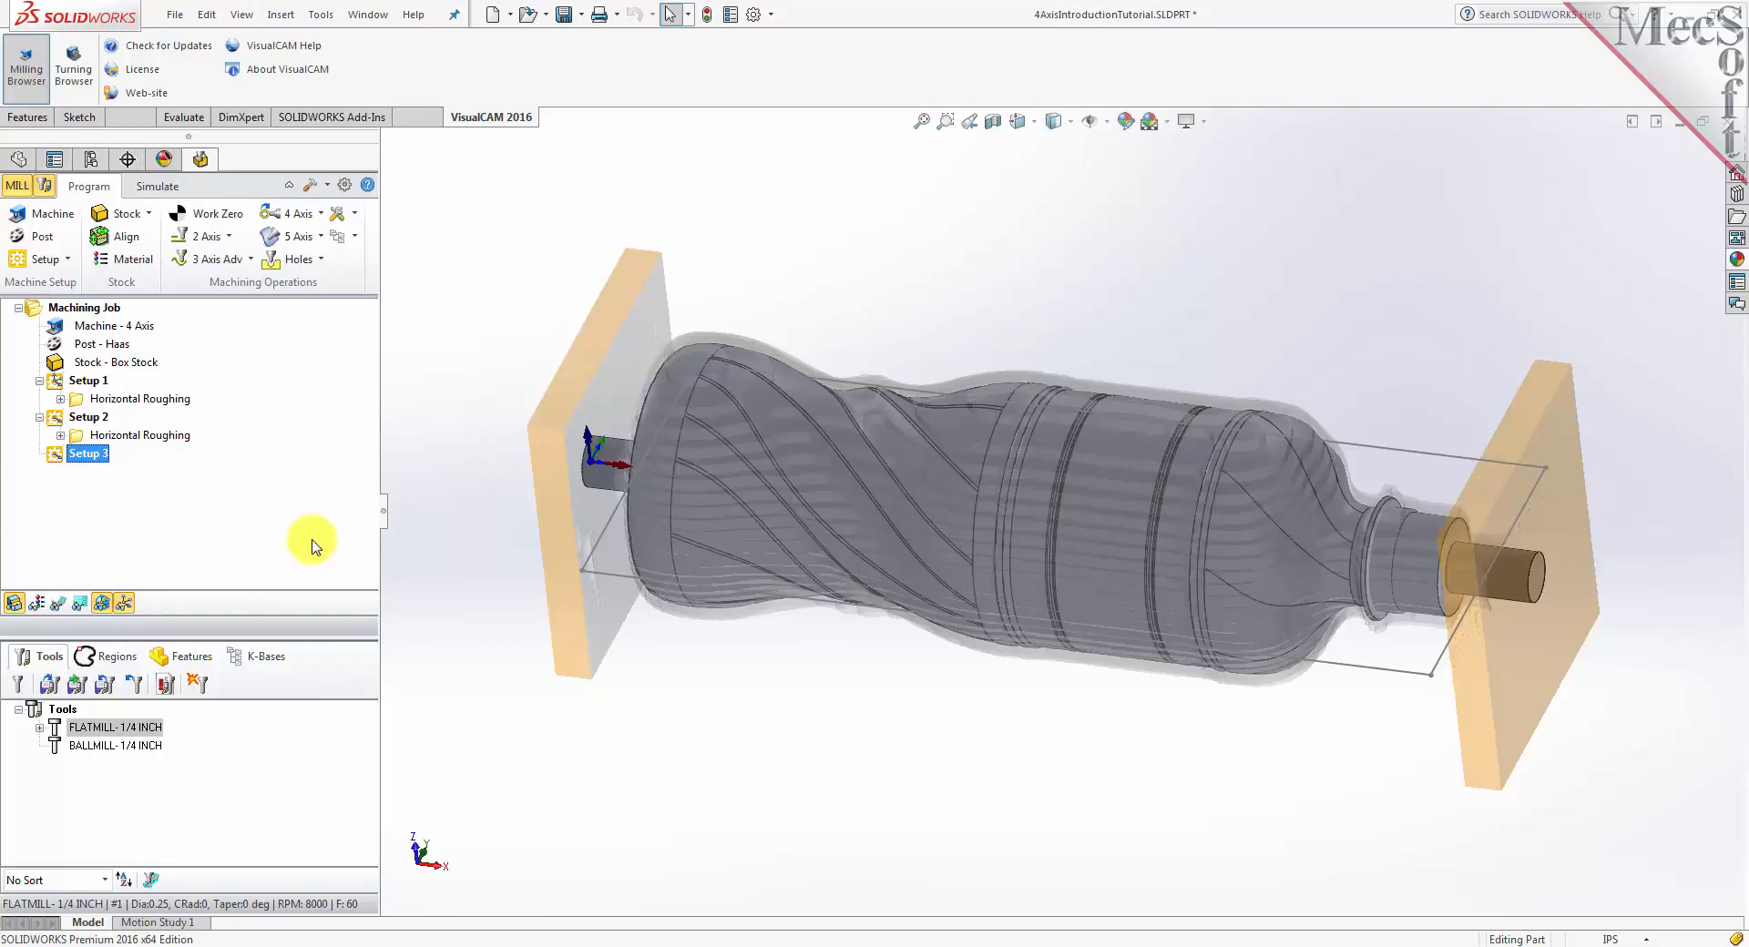
Start a 4 Axis Parallel Finishing operation in Setup 3 with the BALLMILL- 1/4 INCH tool, loading feeds and speeds from the tool
click(319, 219)
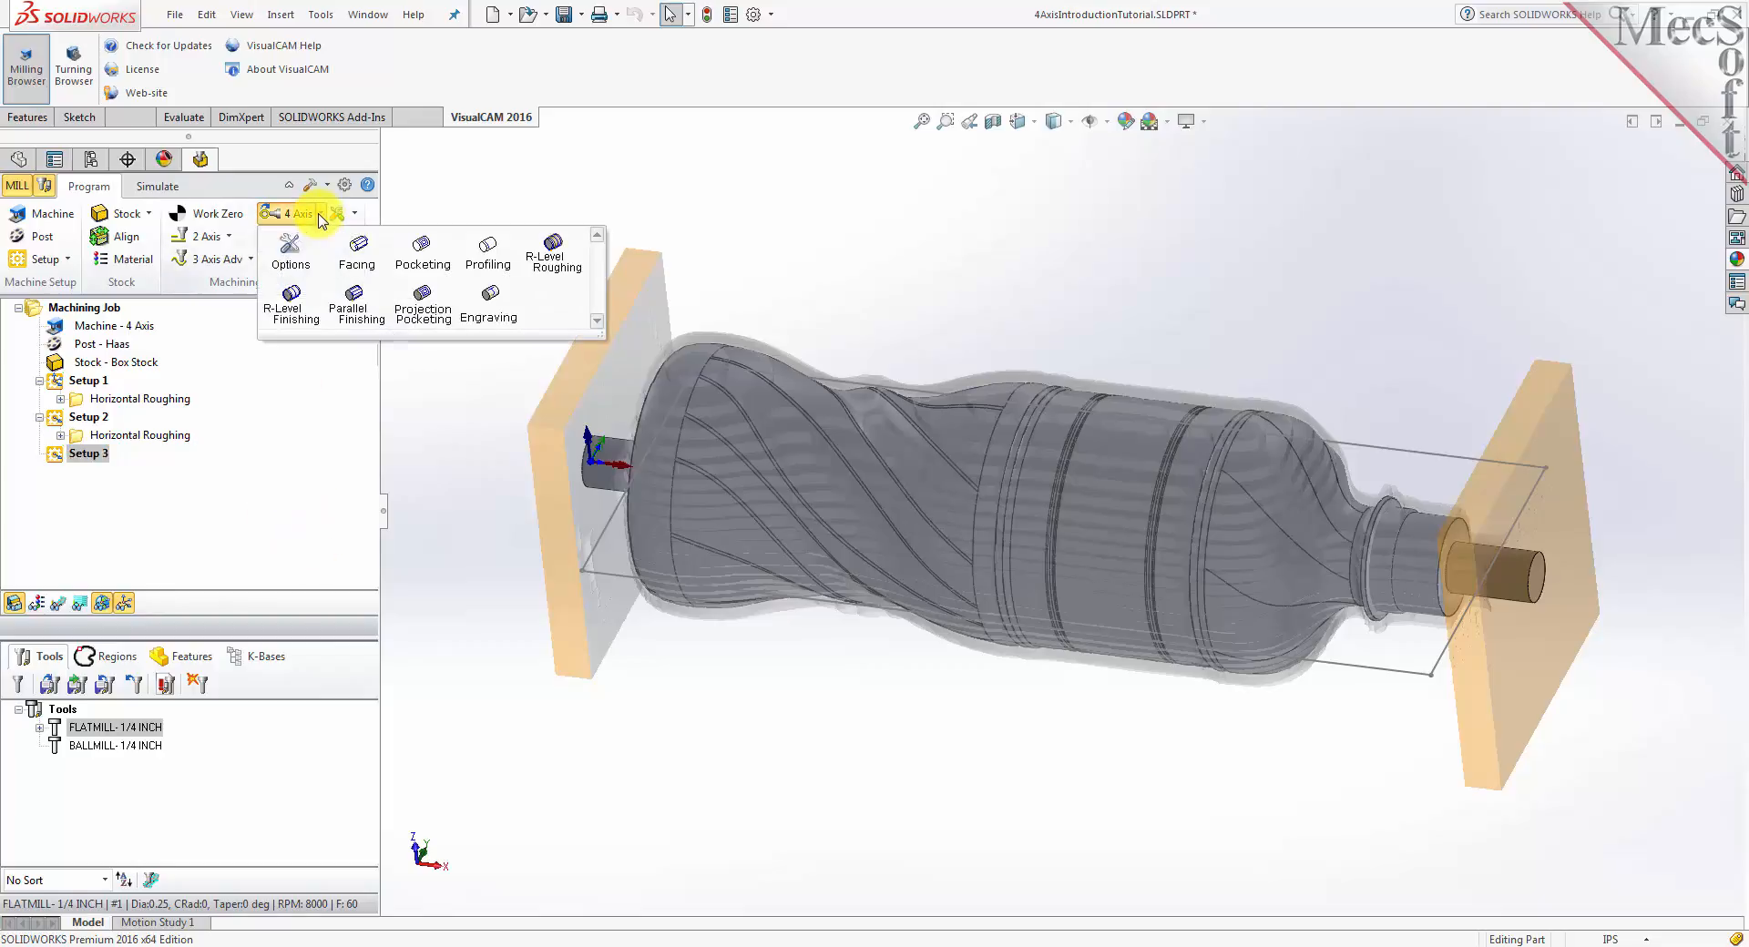
click(362, 321)
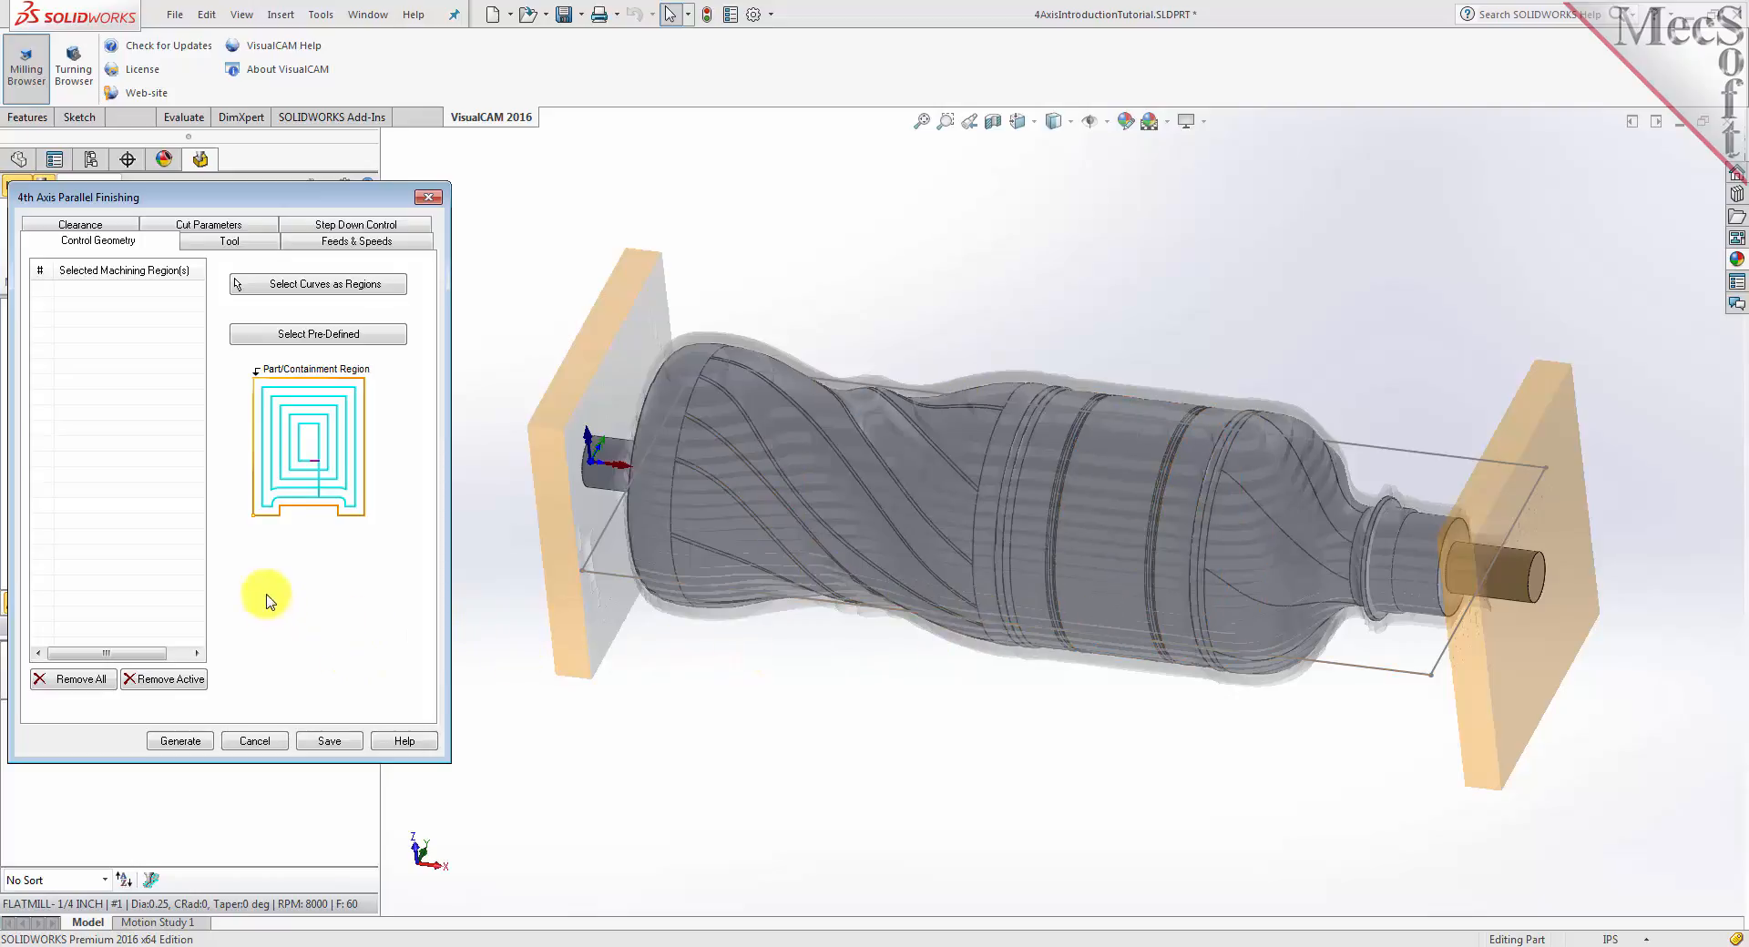
click(228, 242)
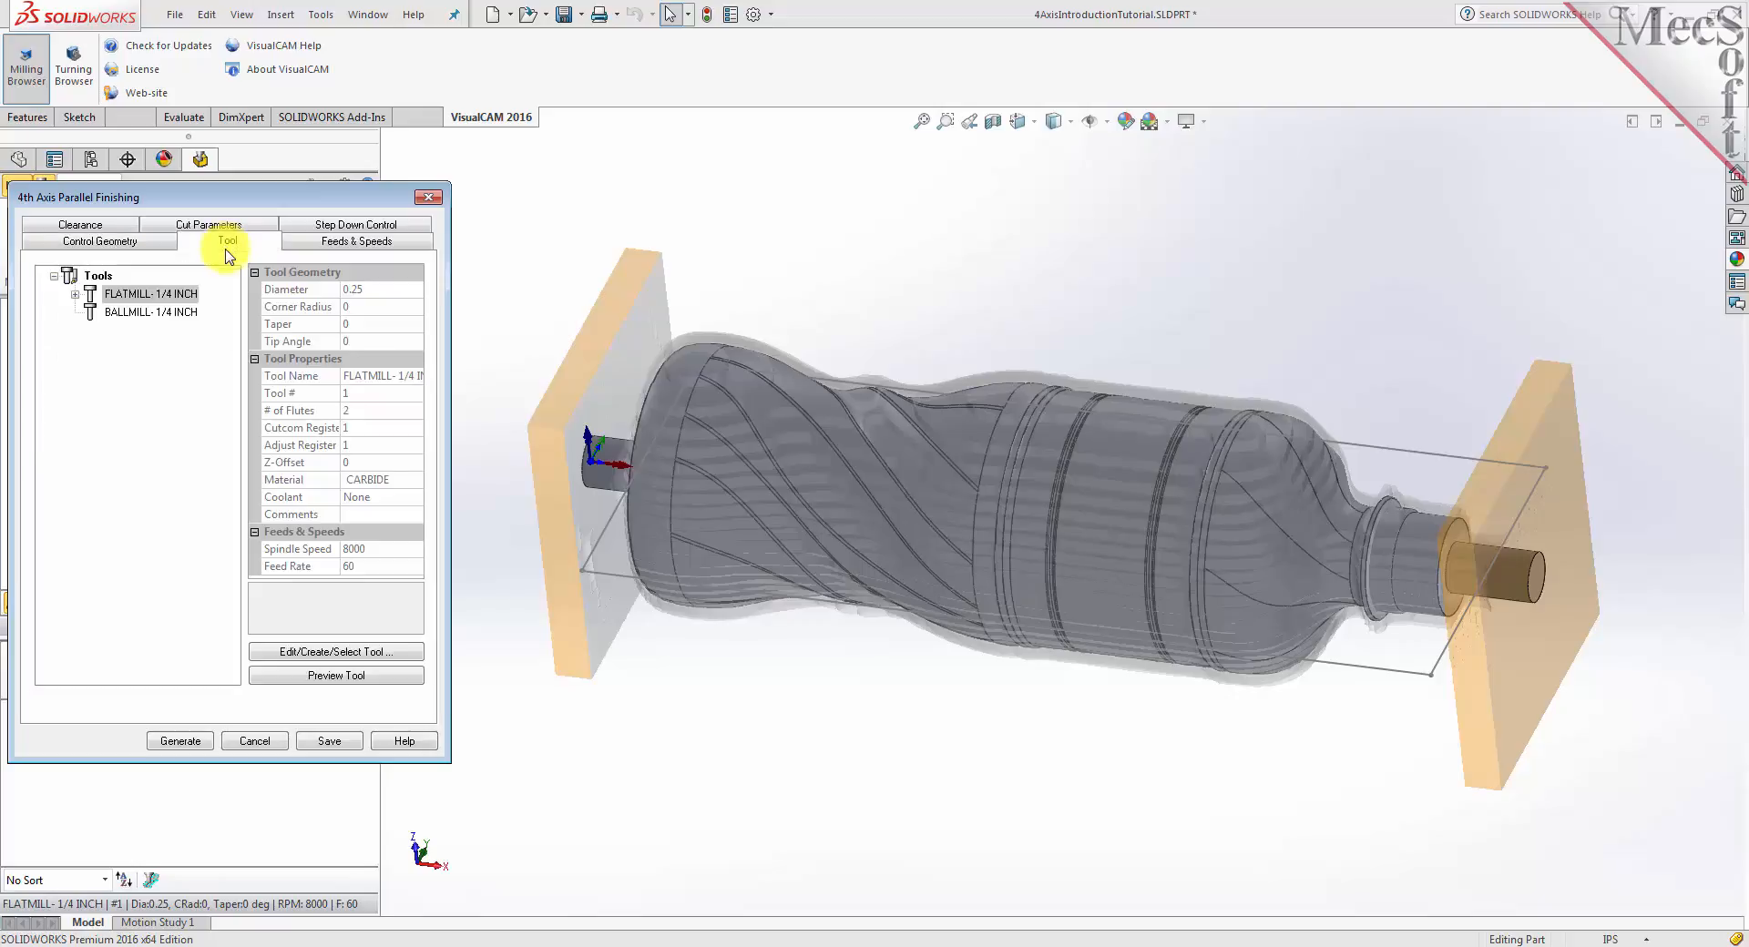
click(92, 315)
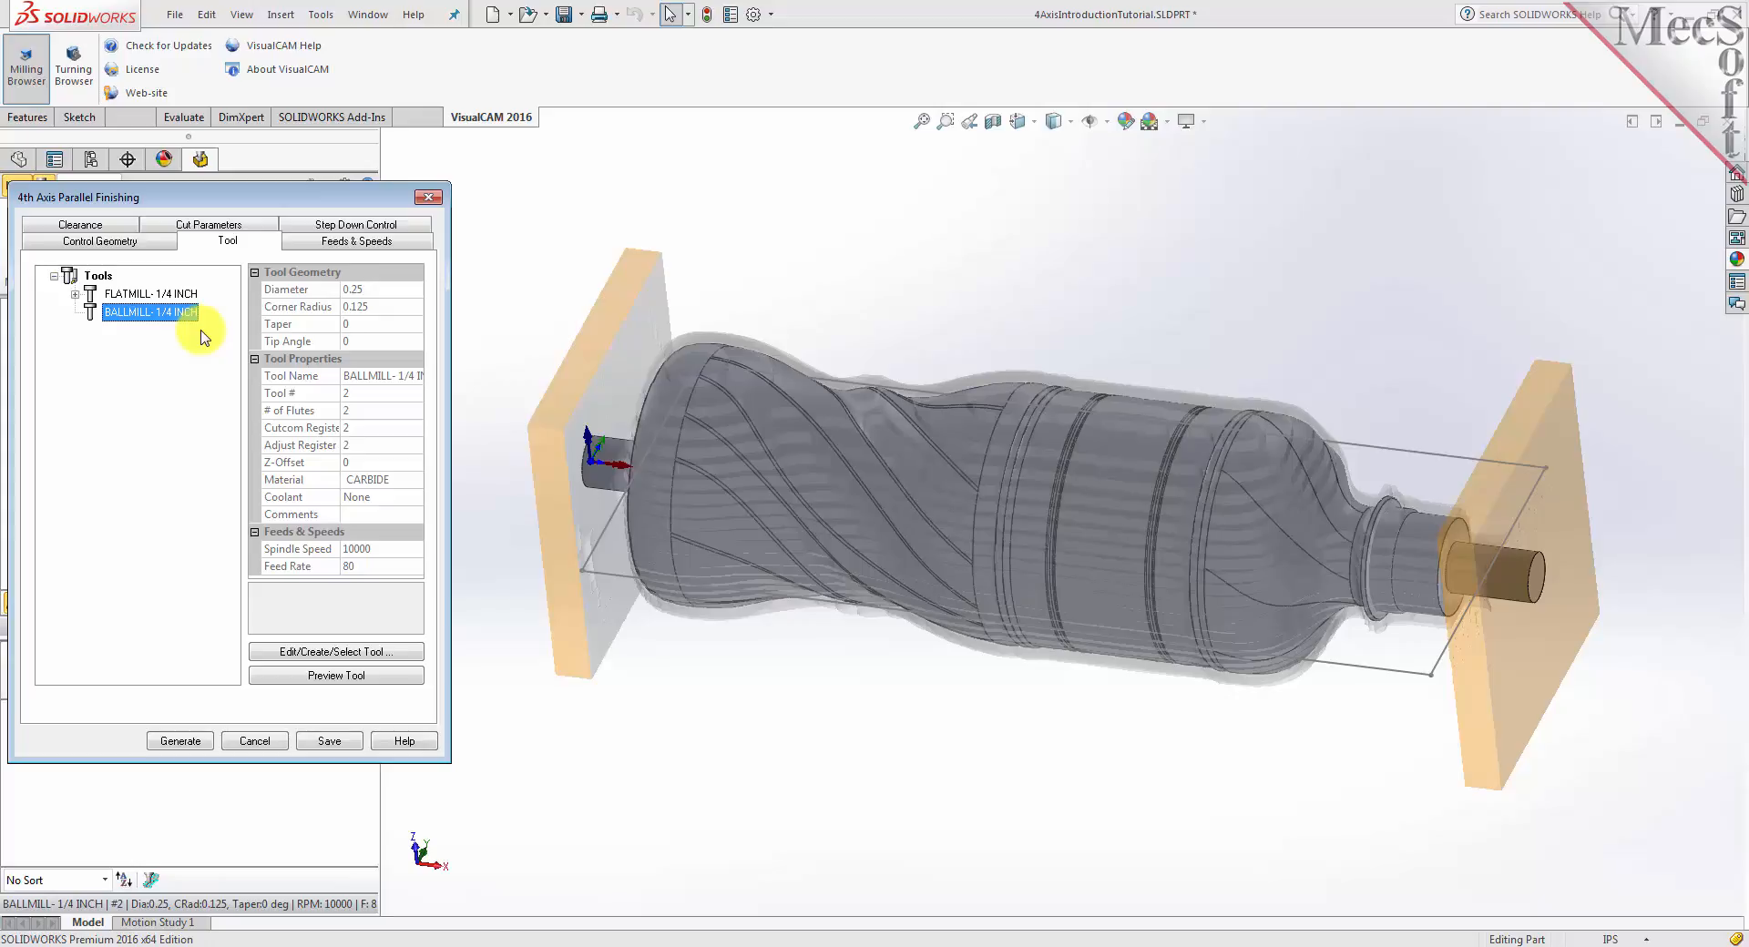
click(342, 242)
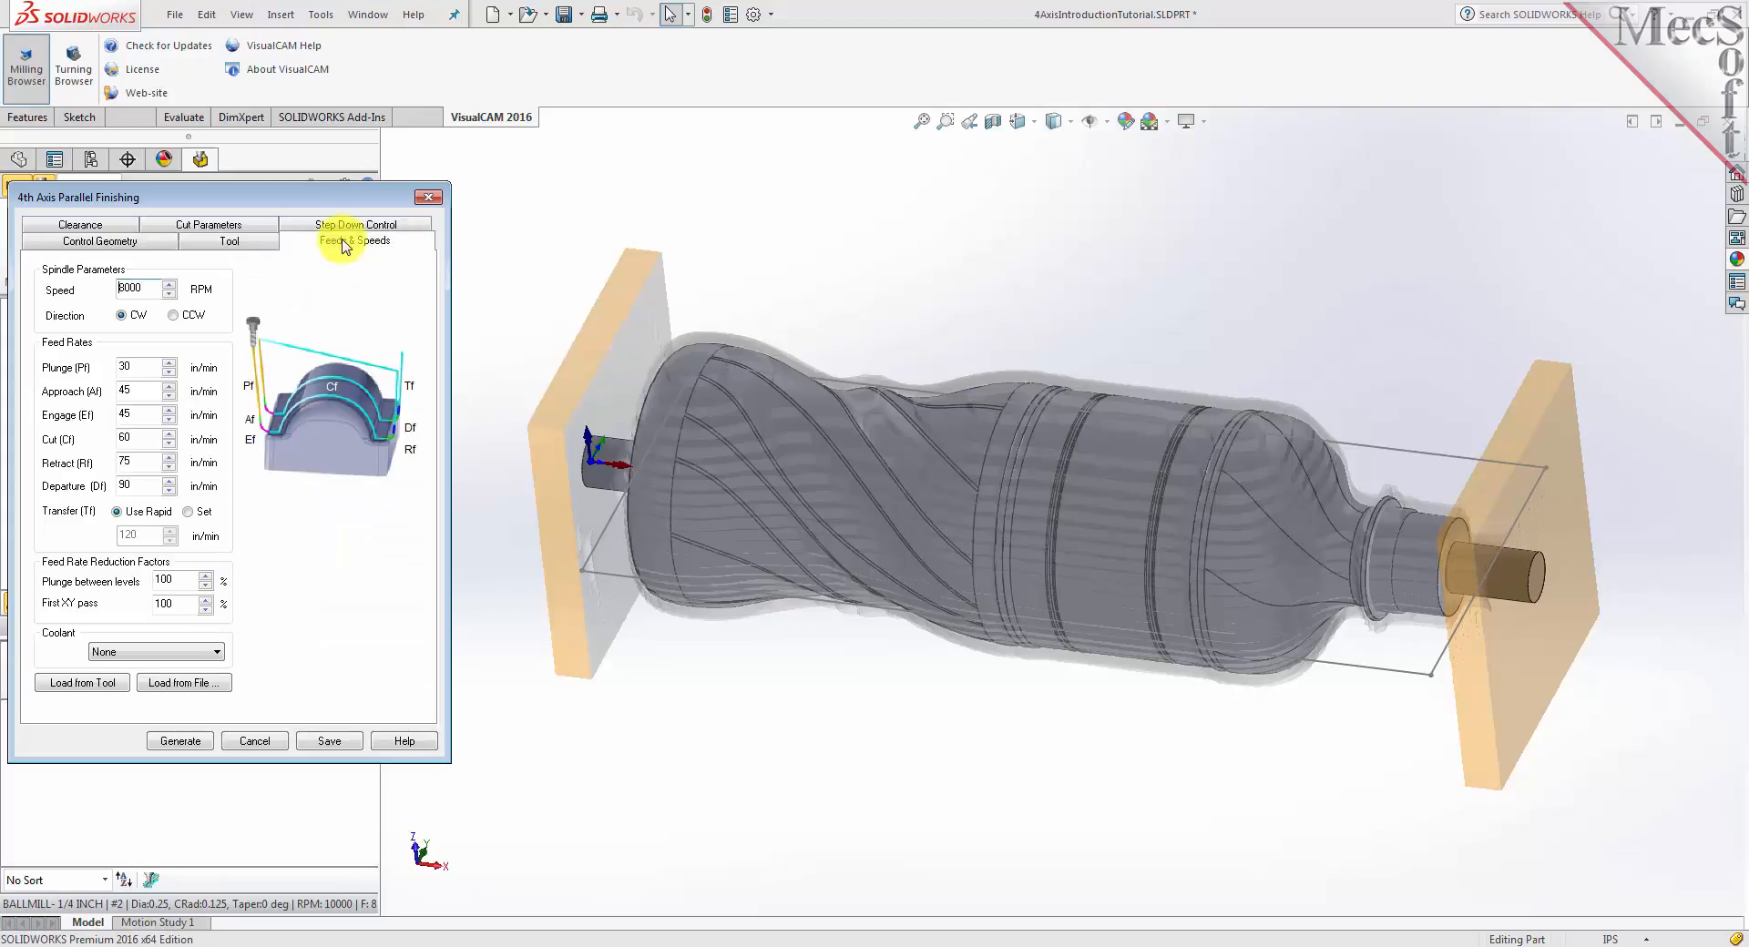
click(125, 687)
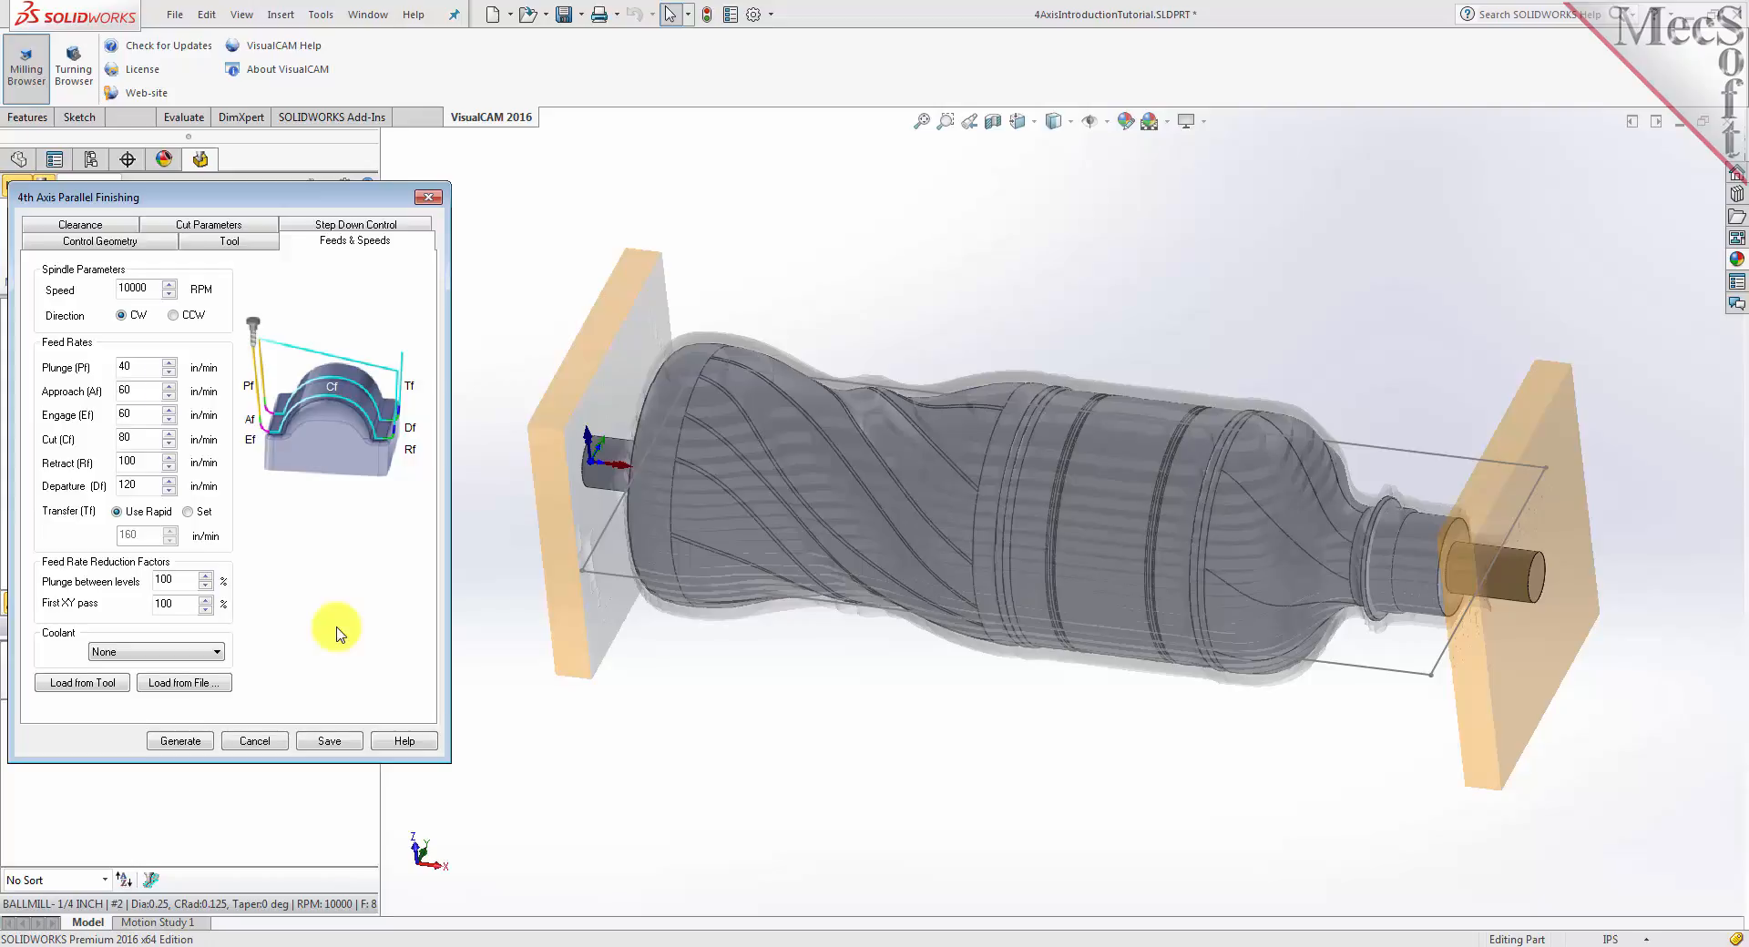
Use a ZigZag cut pattern for the finishing and set the axial containment to a low value of 0.5 and a high value of 9.25
click(102, 226)
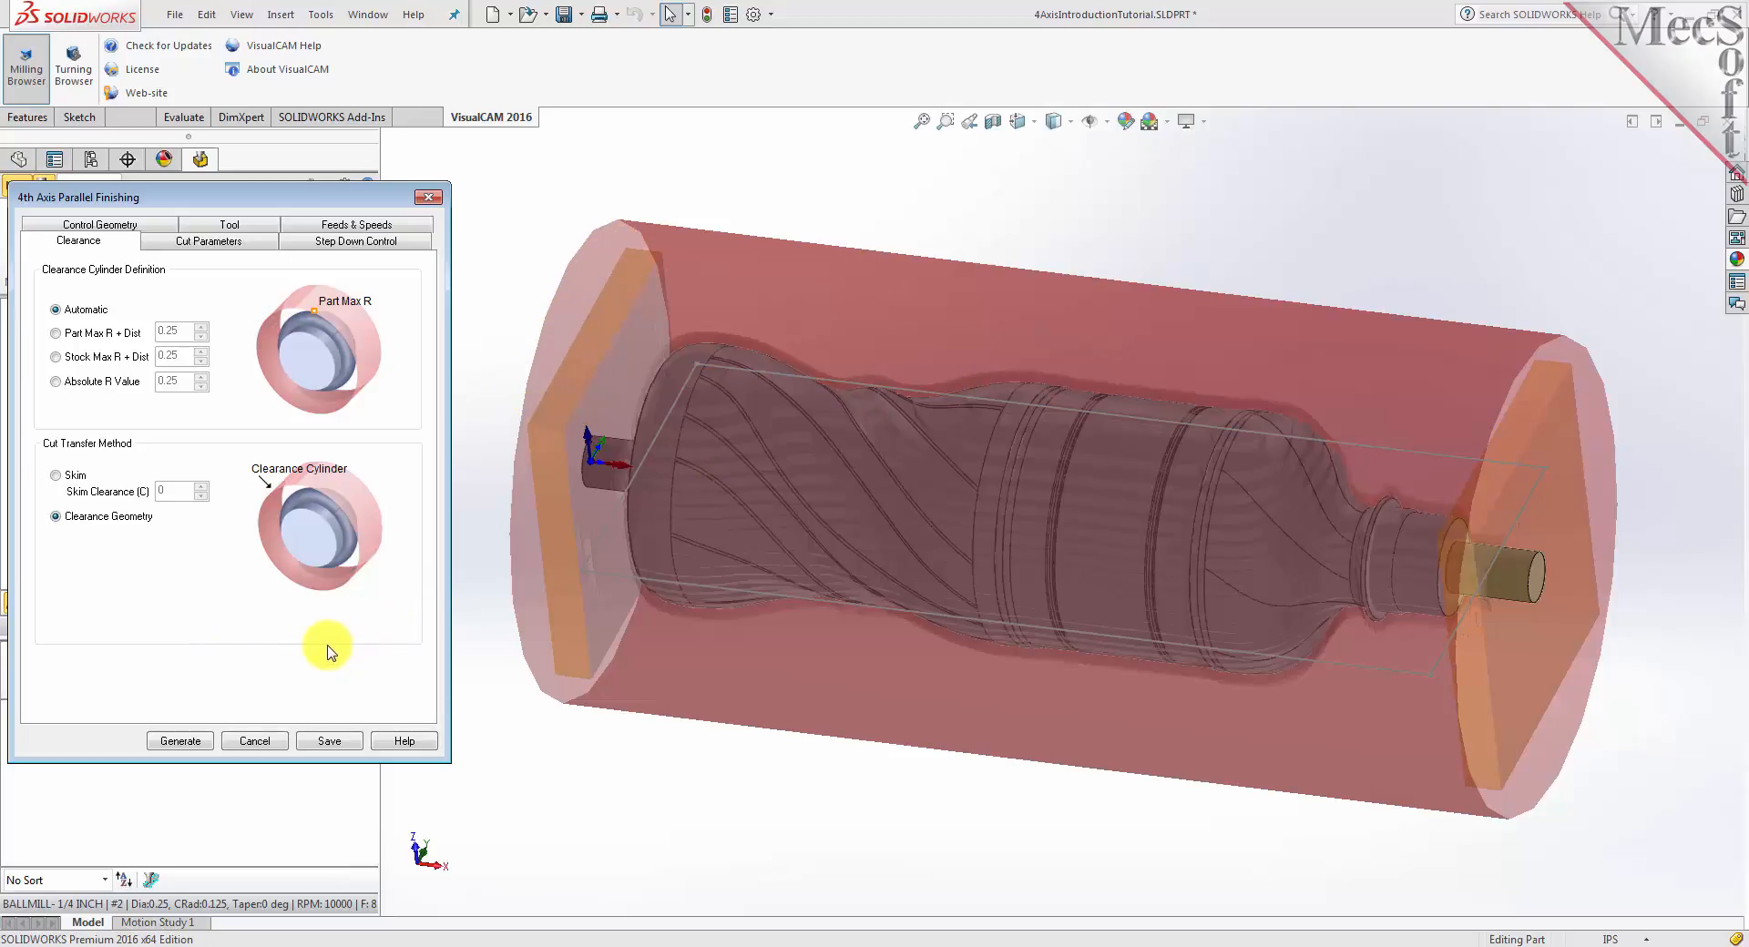
click(242, 242)
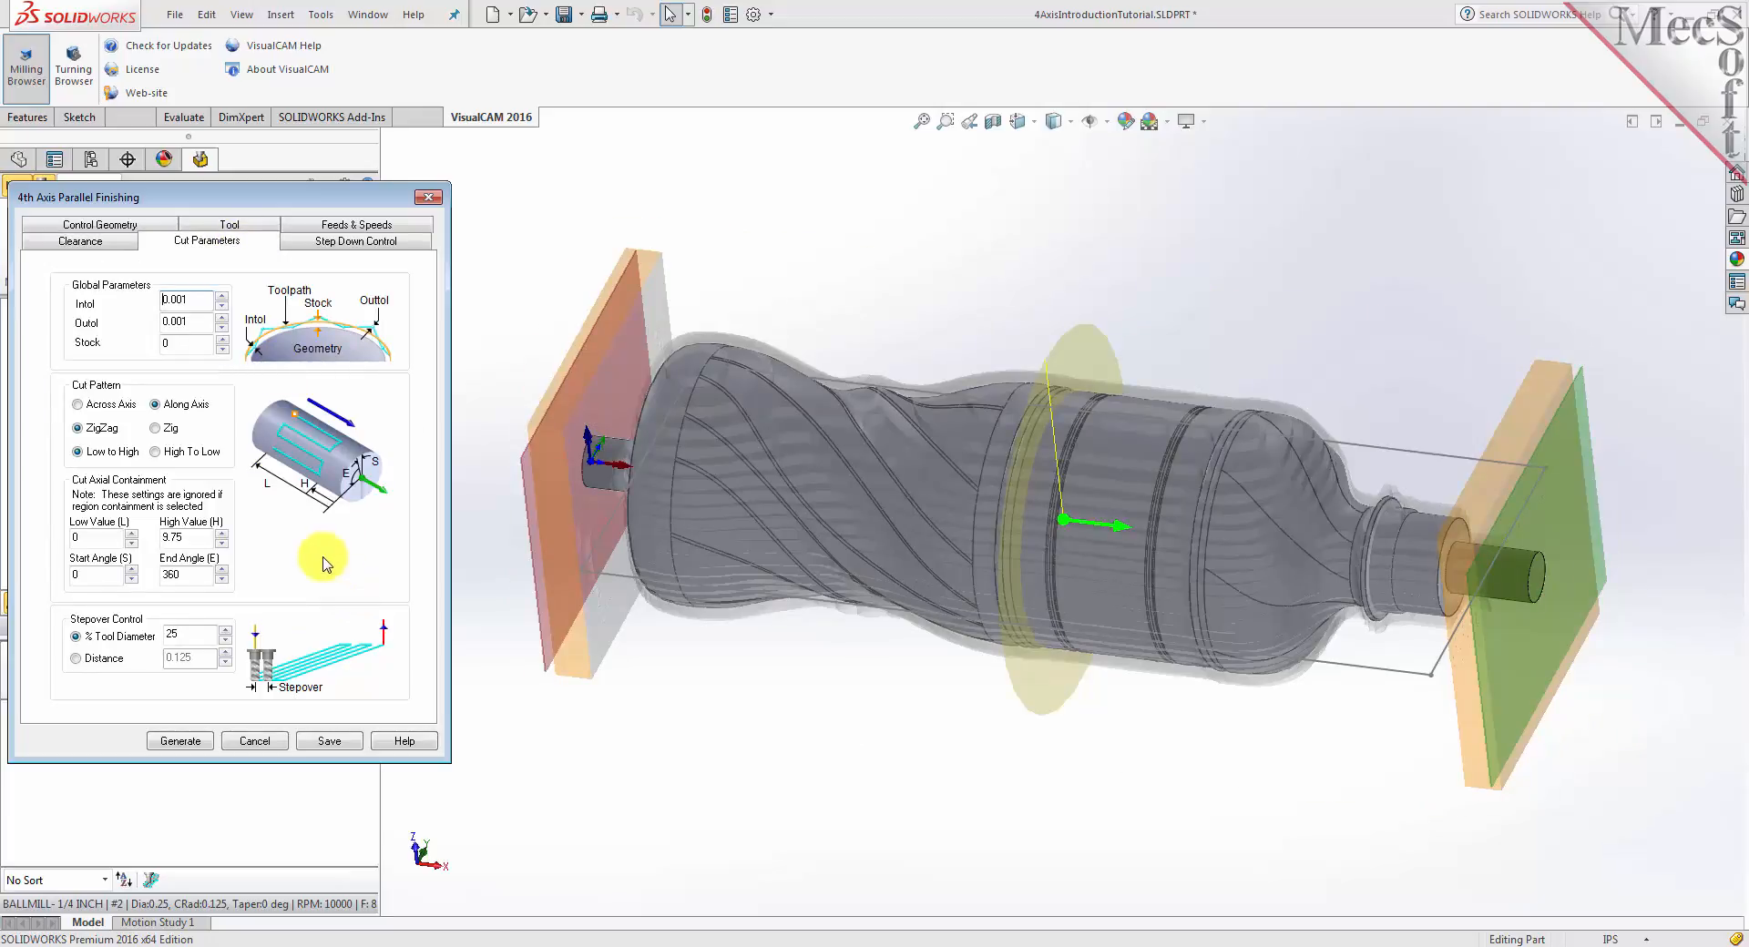
drag(203, 300, 137, 323)
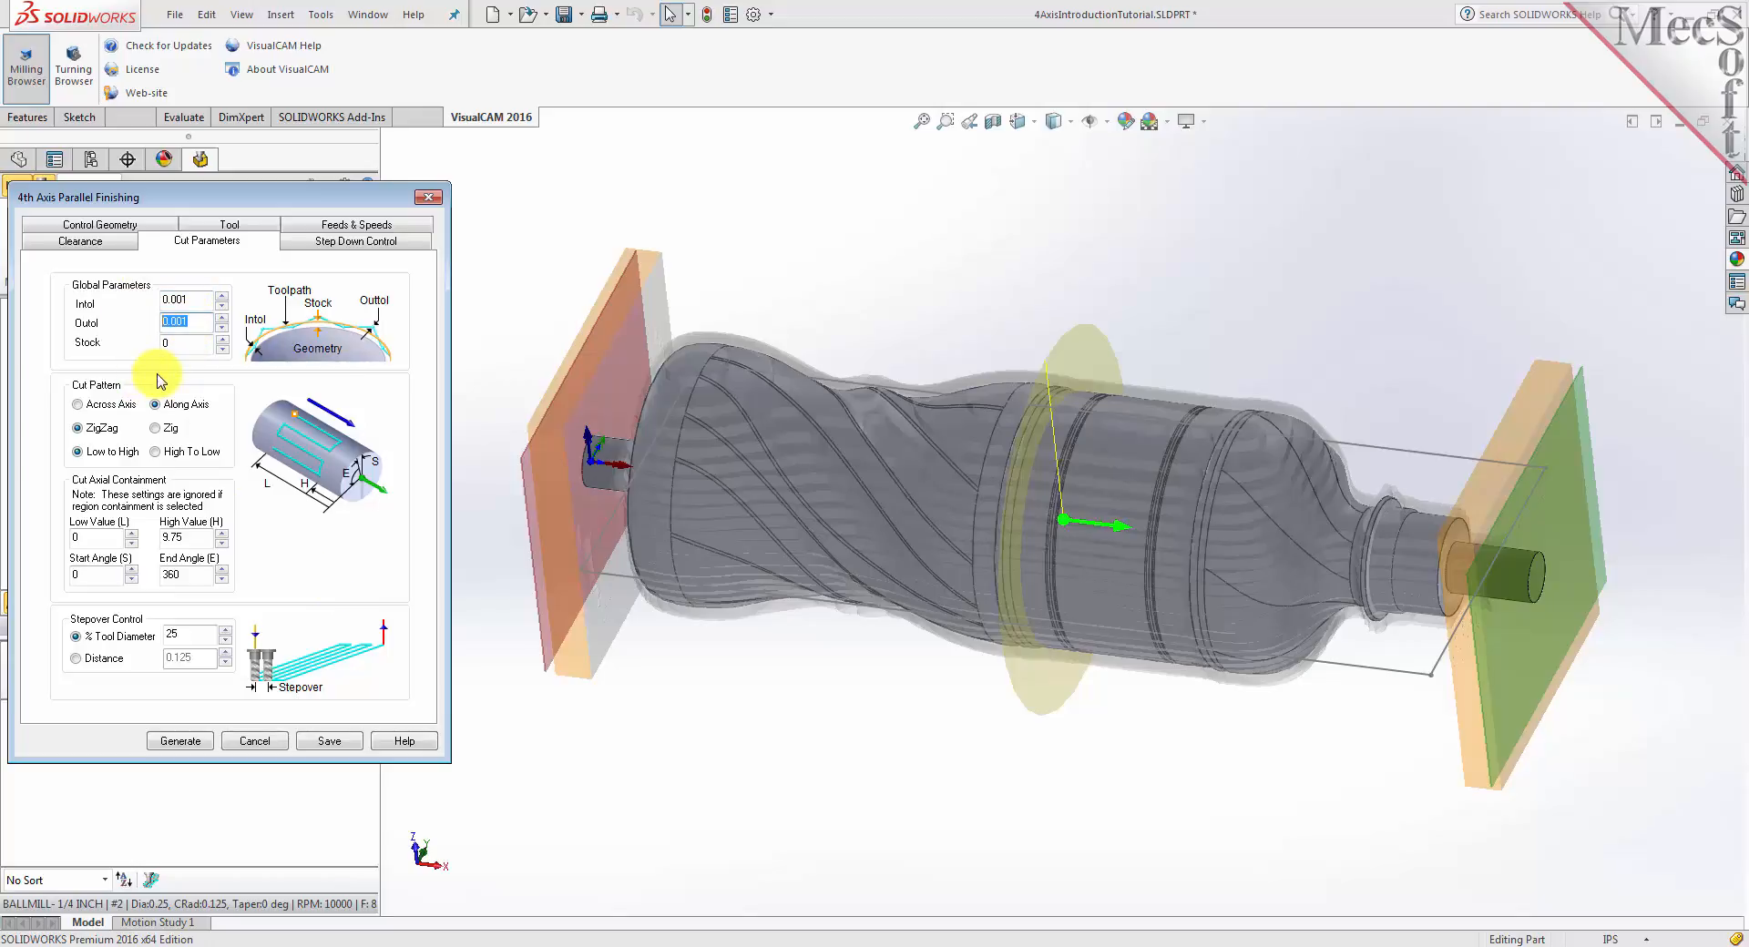
drag(193, 343, 137, 343)
click(80, 428)
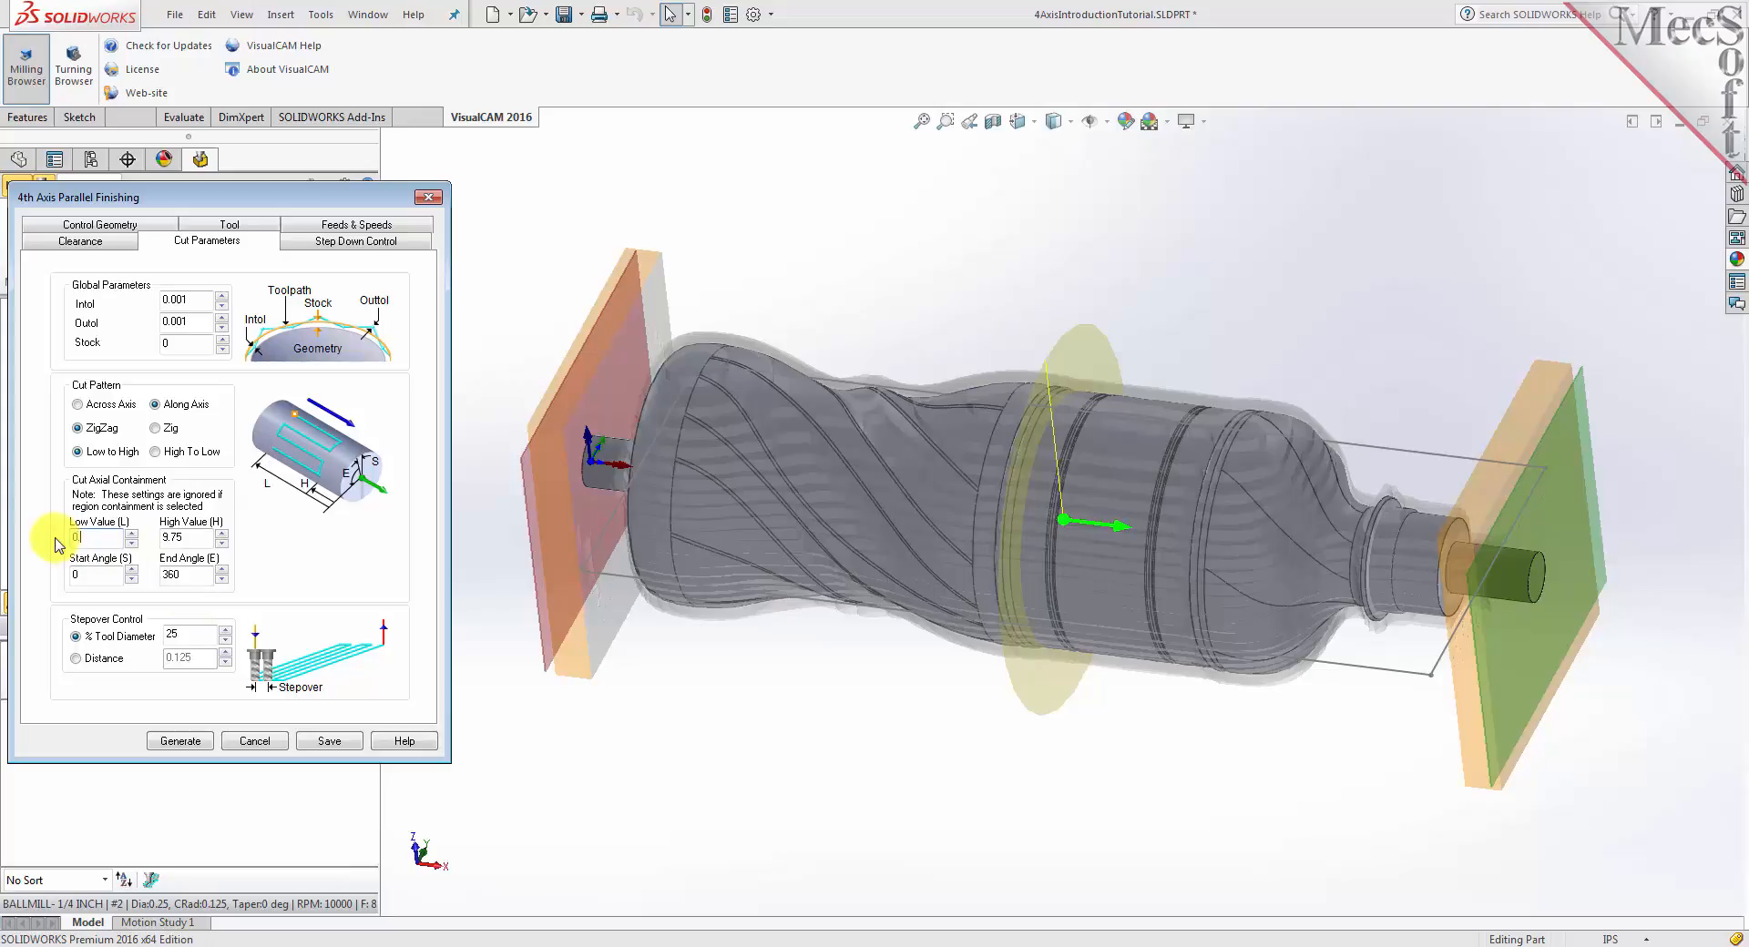
text(.5)
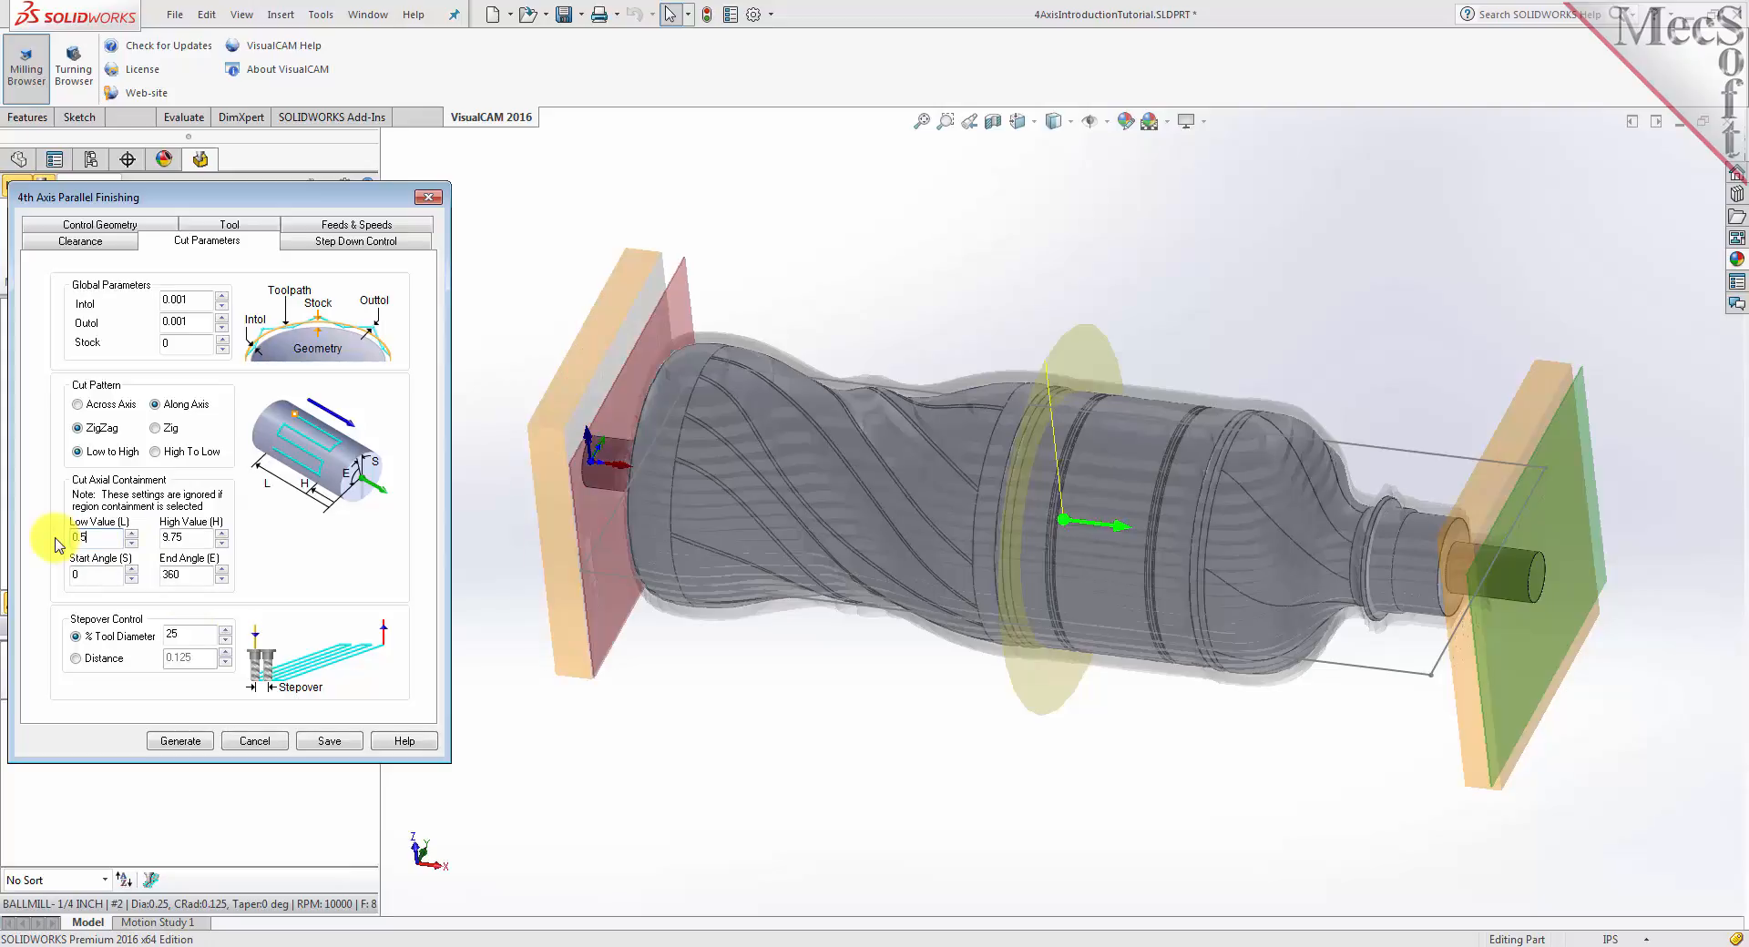
double_click(193, 537)
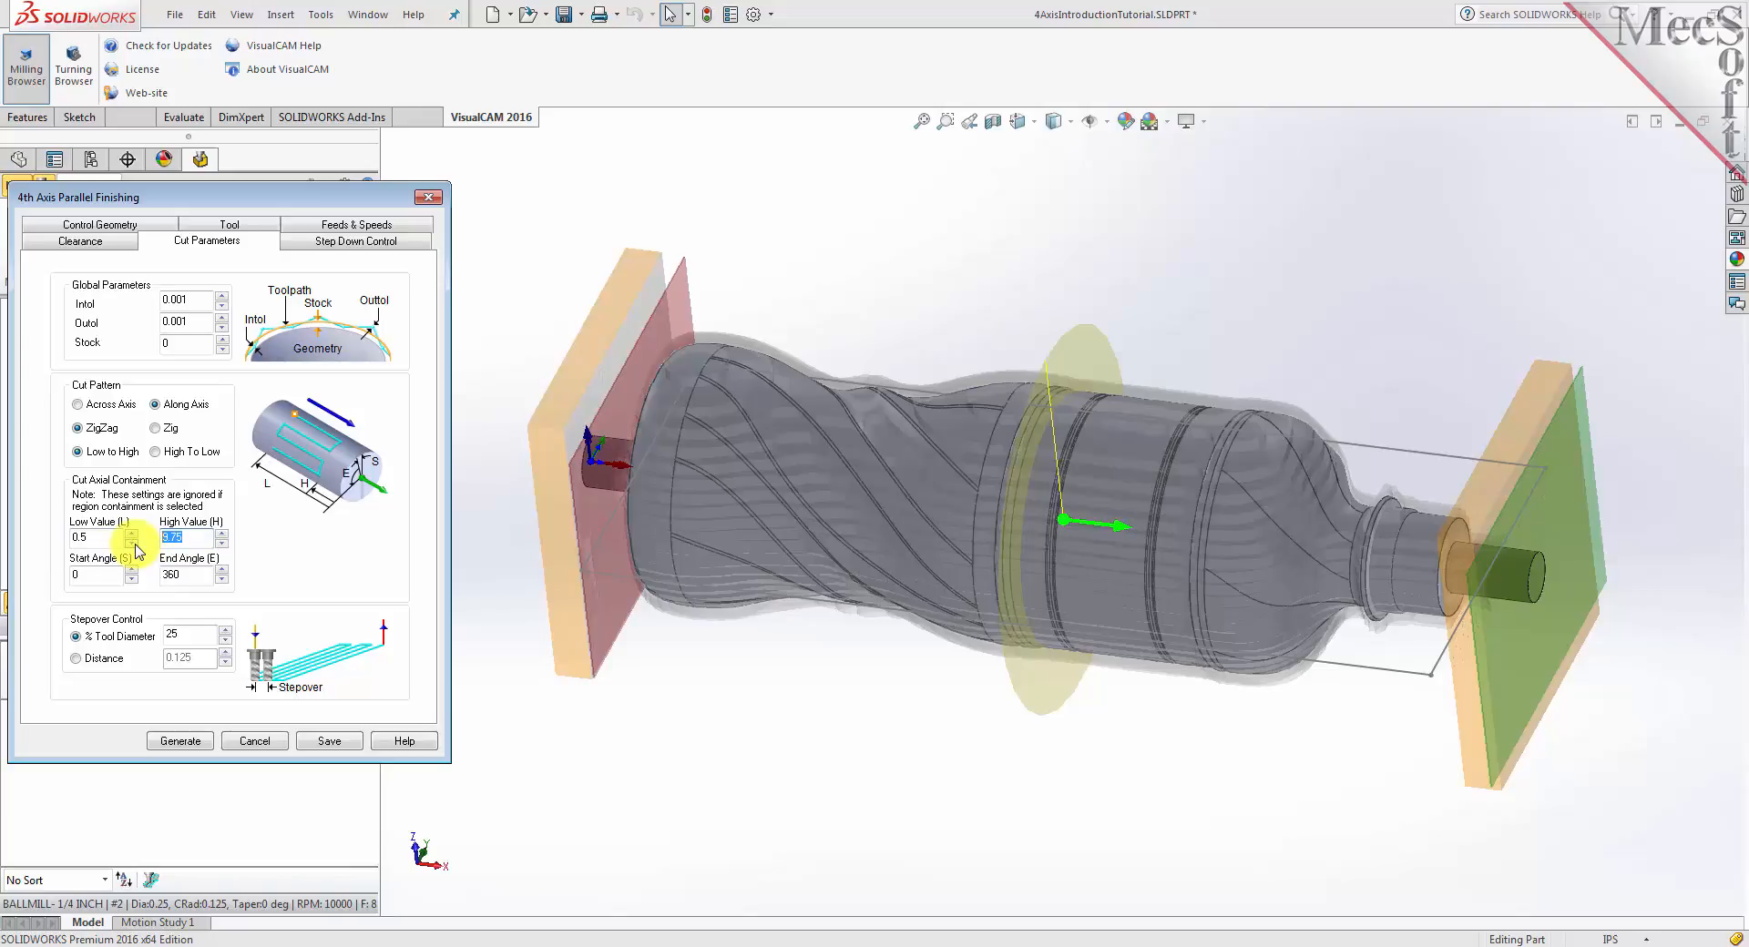
text(9.25)
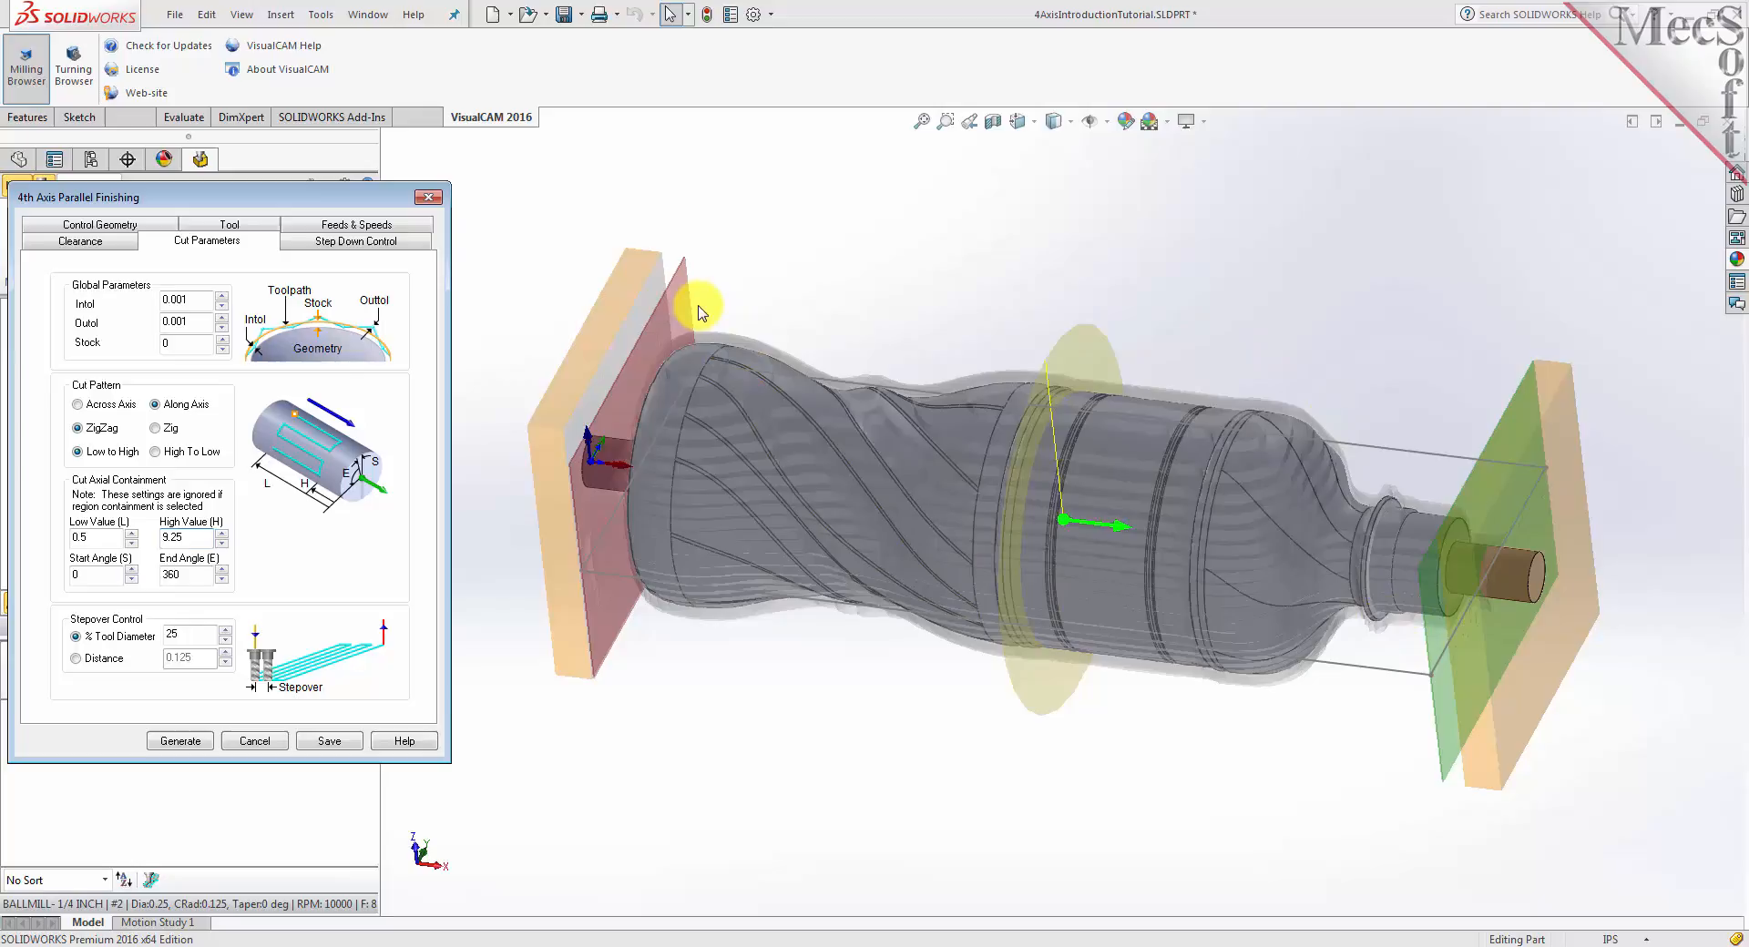
Set the finishing stepover to 15% of the tool diameter, keep the 0 to 360 angle range, and generate the toolpath
double_click(87, 575)
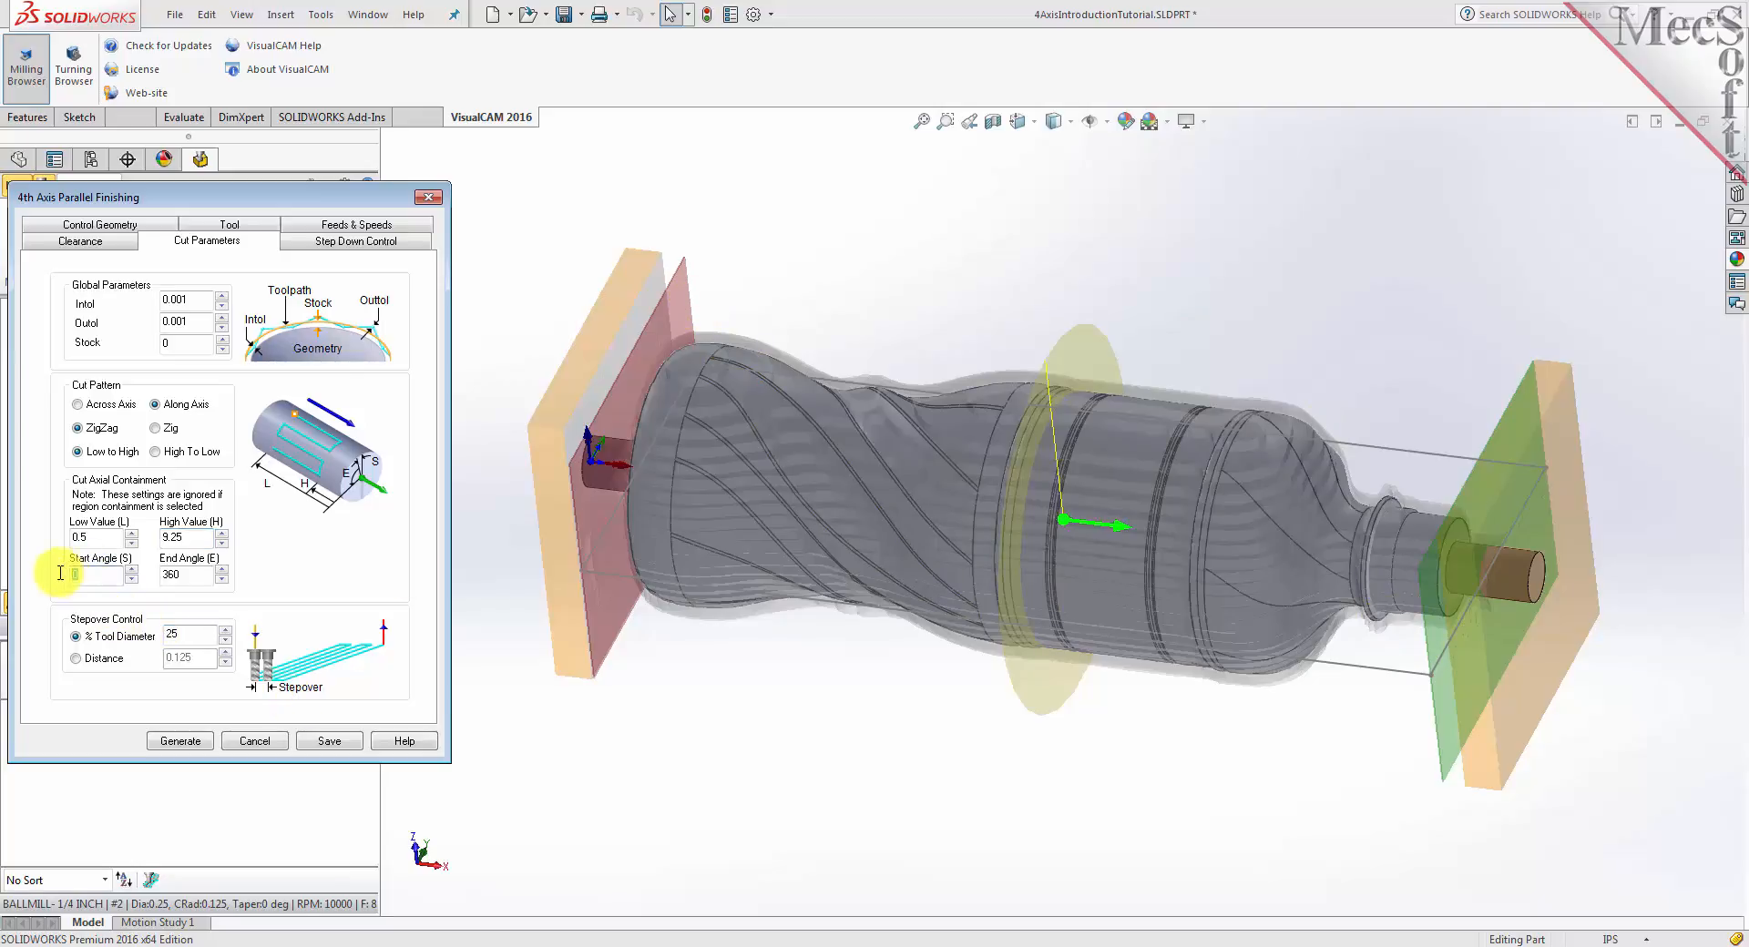
double_click(189, 574)
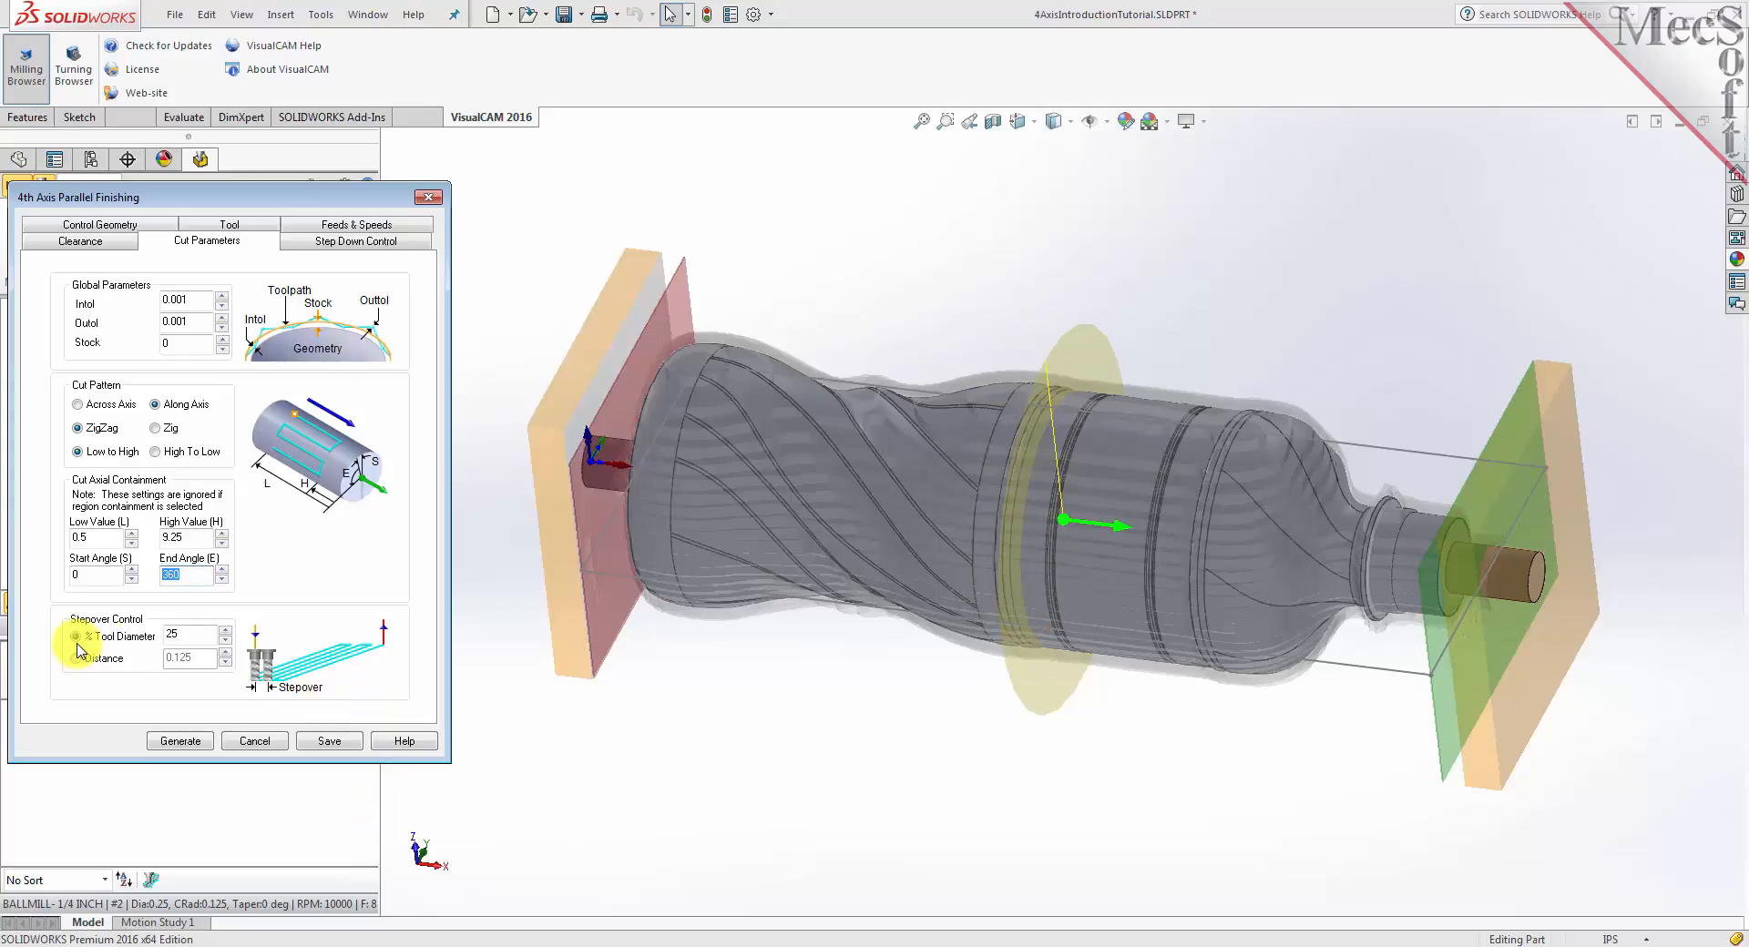
click(165, 635)
double_click(162, 635)
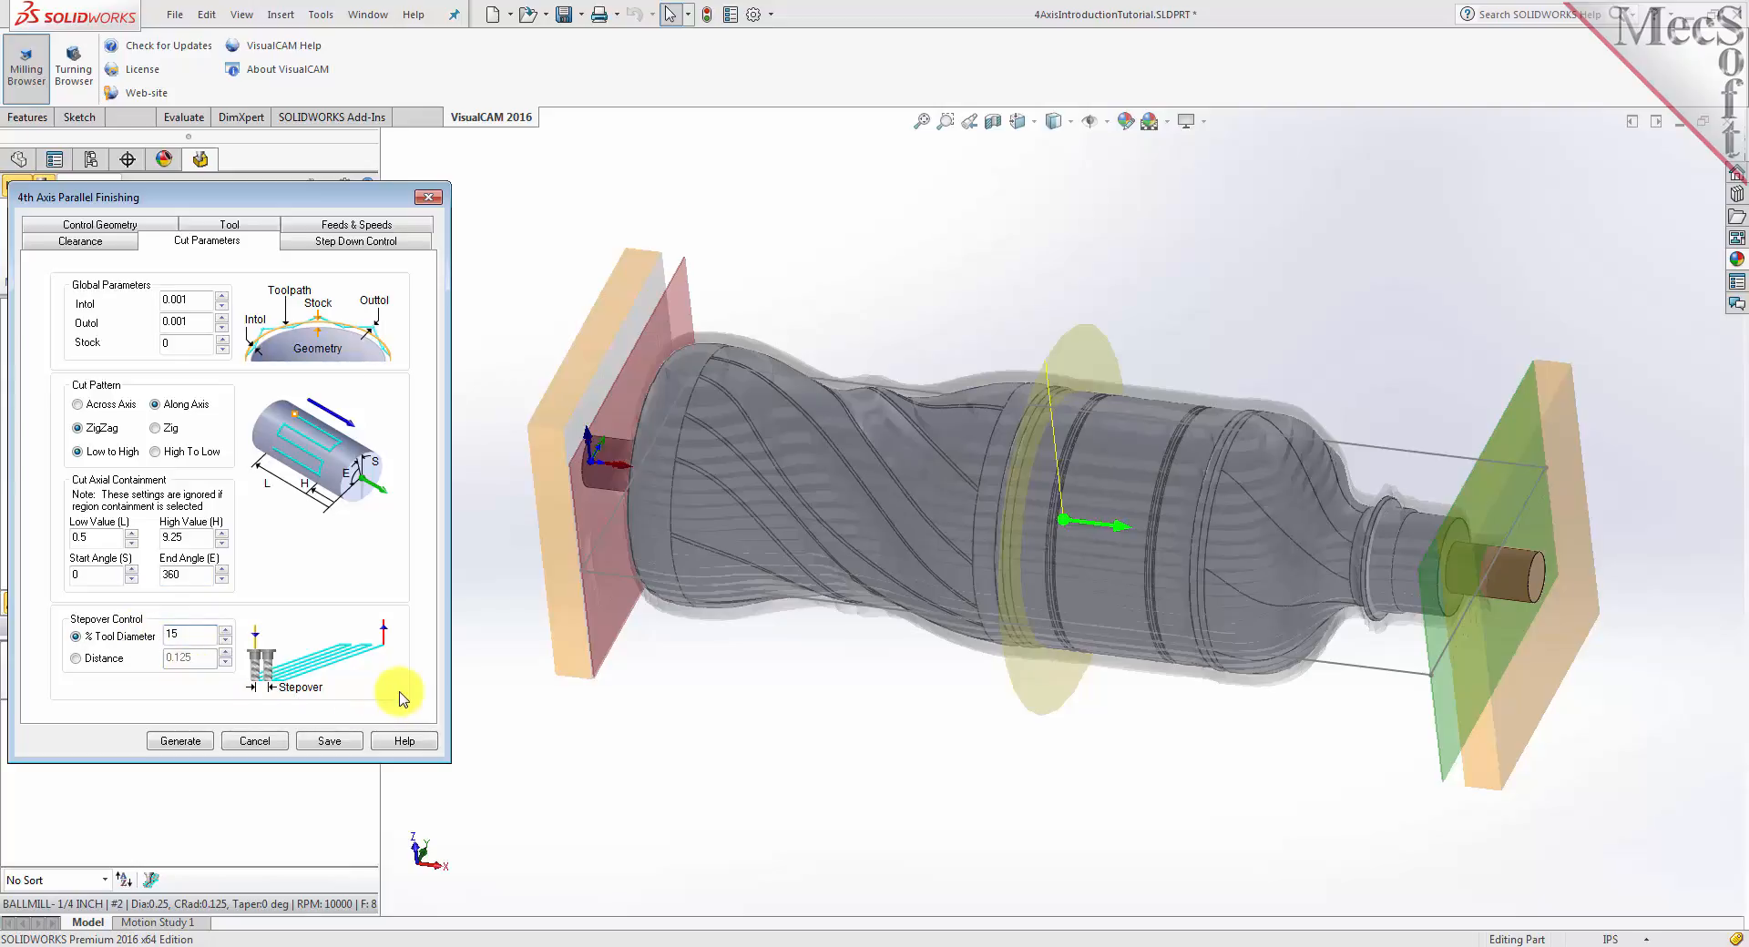
click(193, 743)
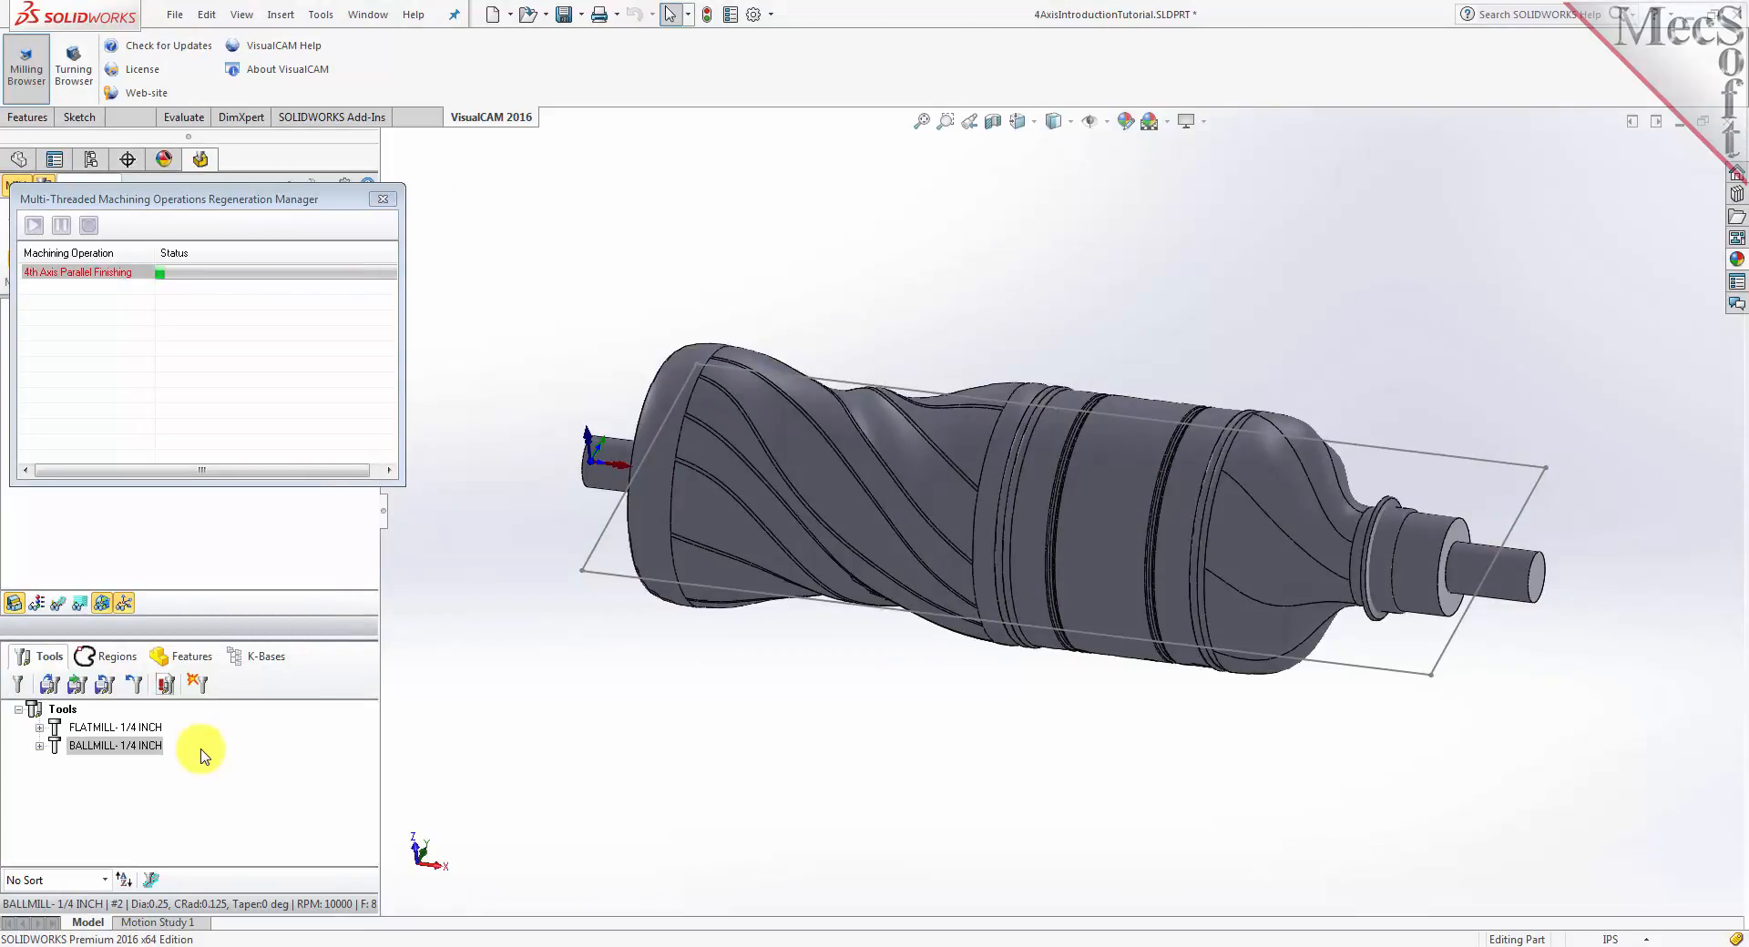
Simulate the 4 Axis Parallel Finishing operation, advance the simulation to its end, and inspect the machined bottle
click(157, 185)
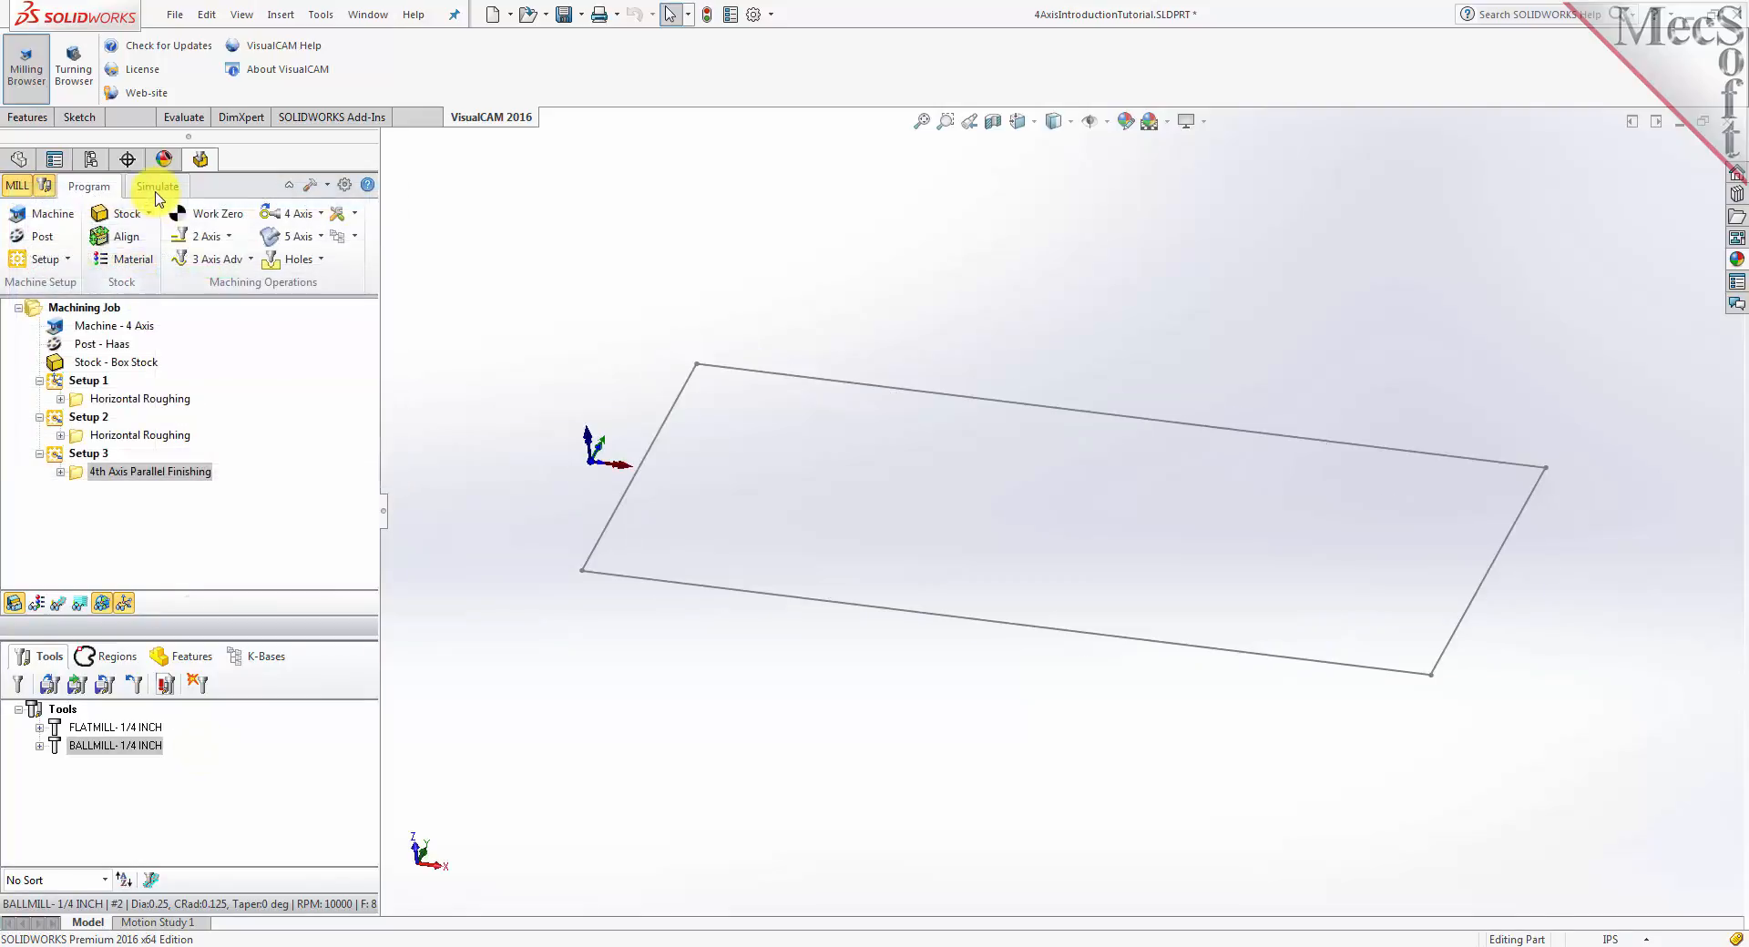
click(164, 238)
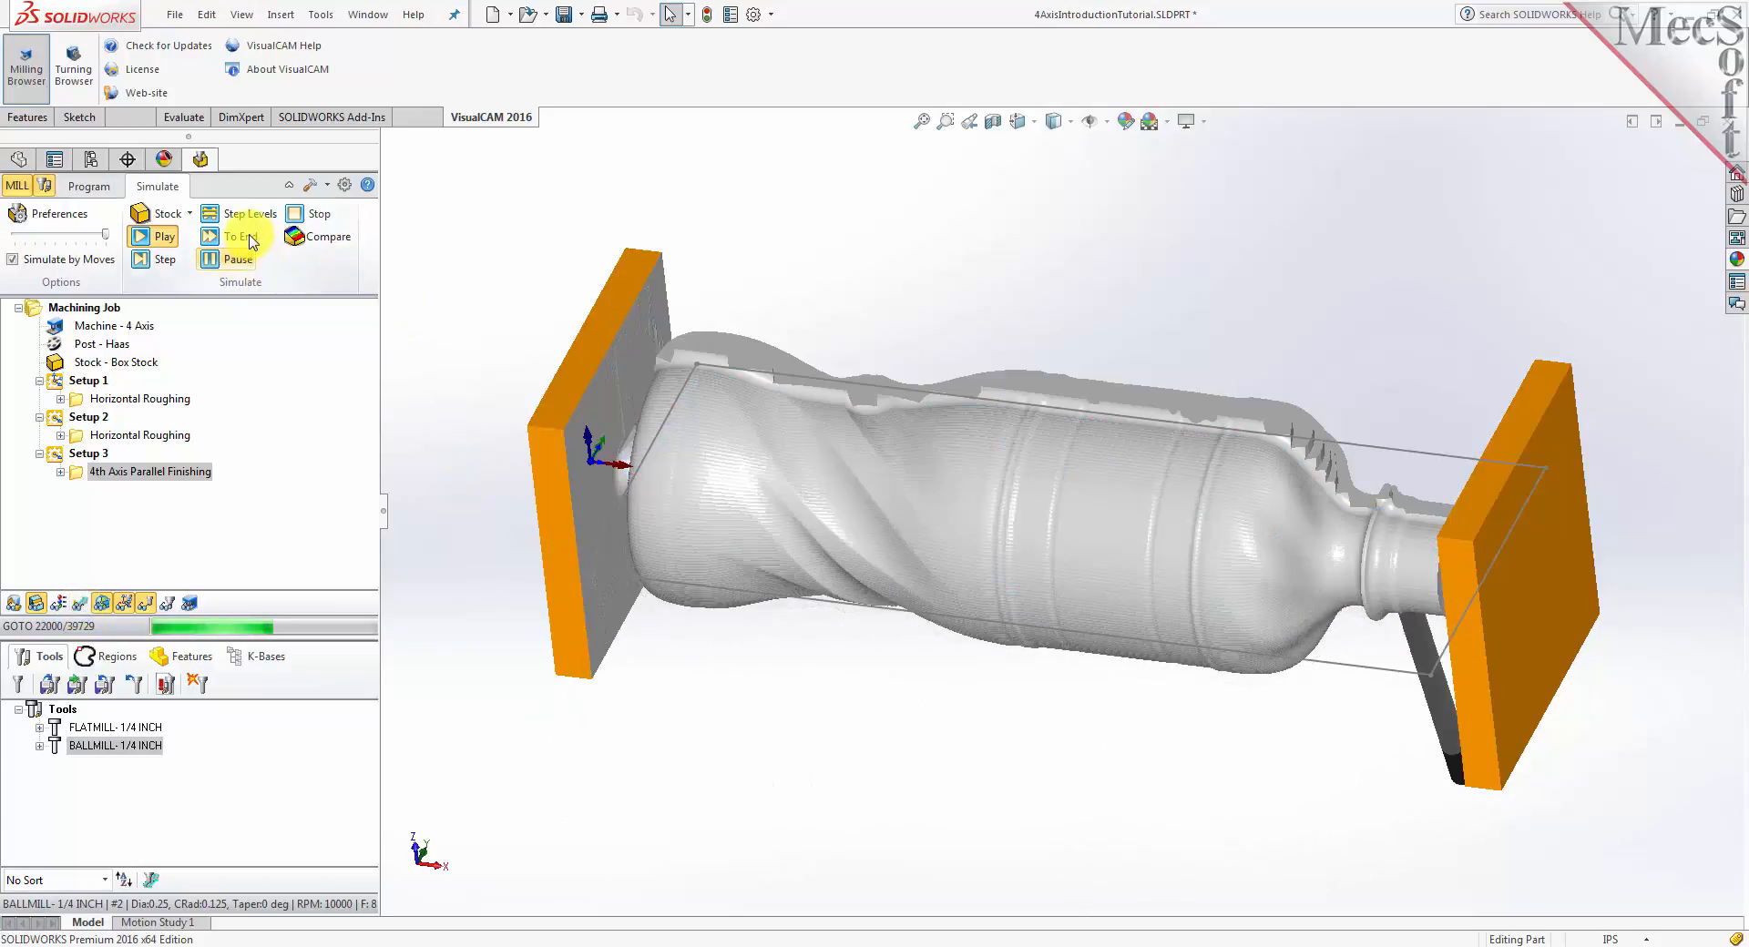
click(251, 239)
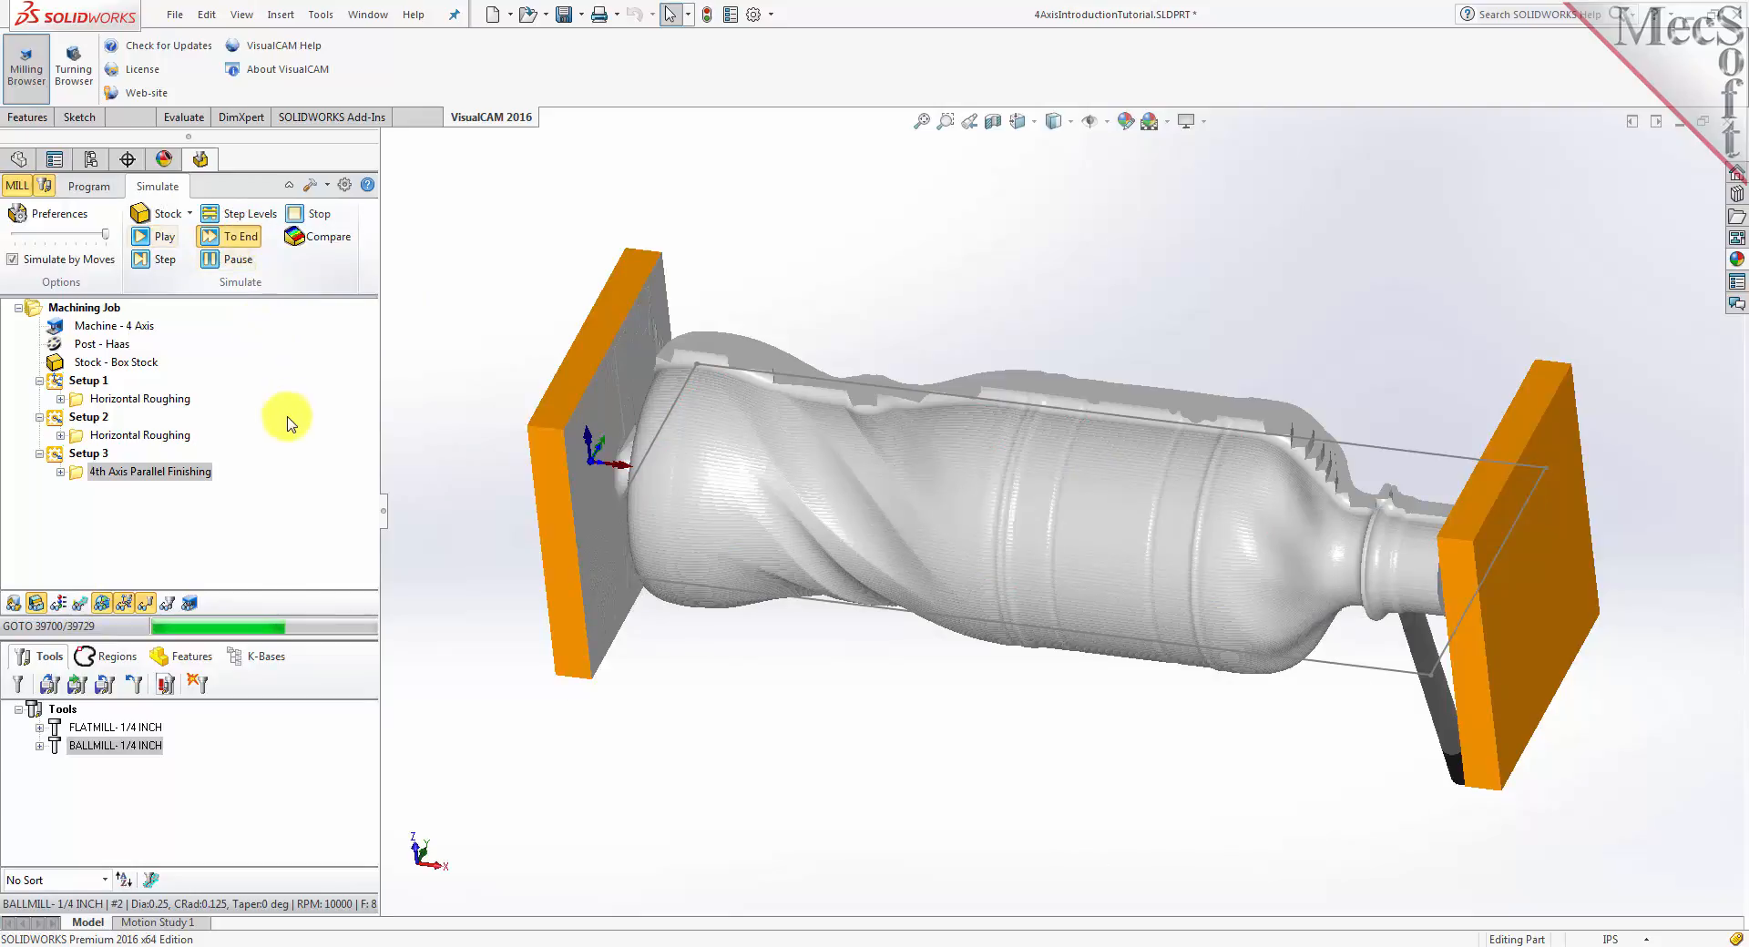
mouse_move(1206, 744)
middle_down()
mouse_move(1023, 745)
mouse_move(921, 717)
mouse_move(1199, 757)
mouse_move(1214, 613)
mouse_move(1190, 682)
mouse_move(1203, 749)
middle_up()
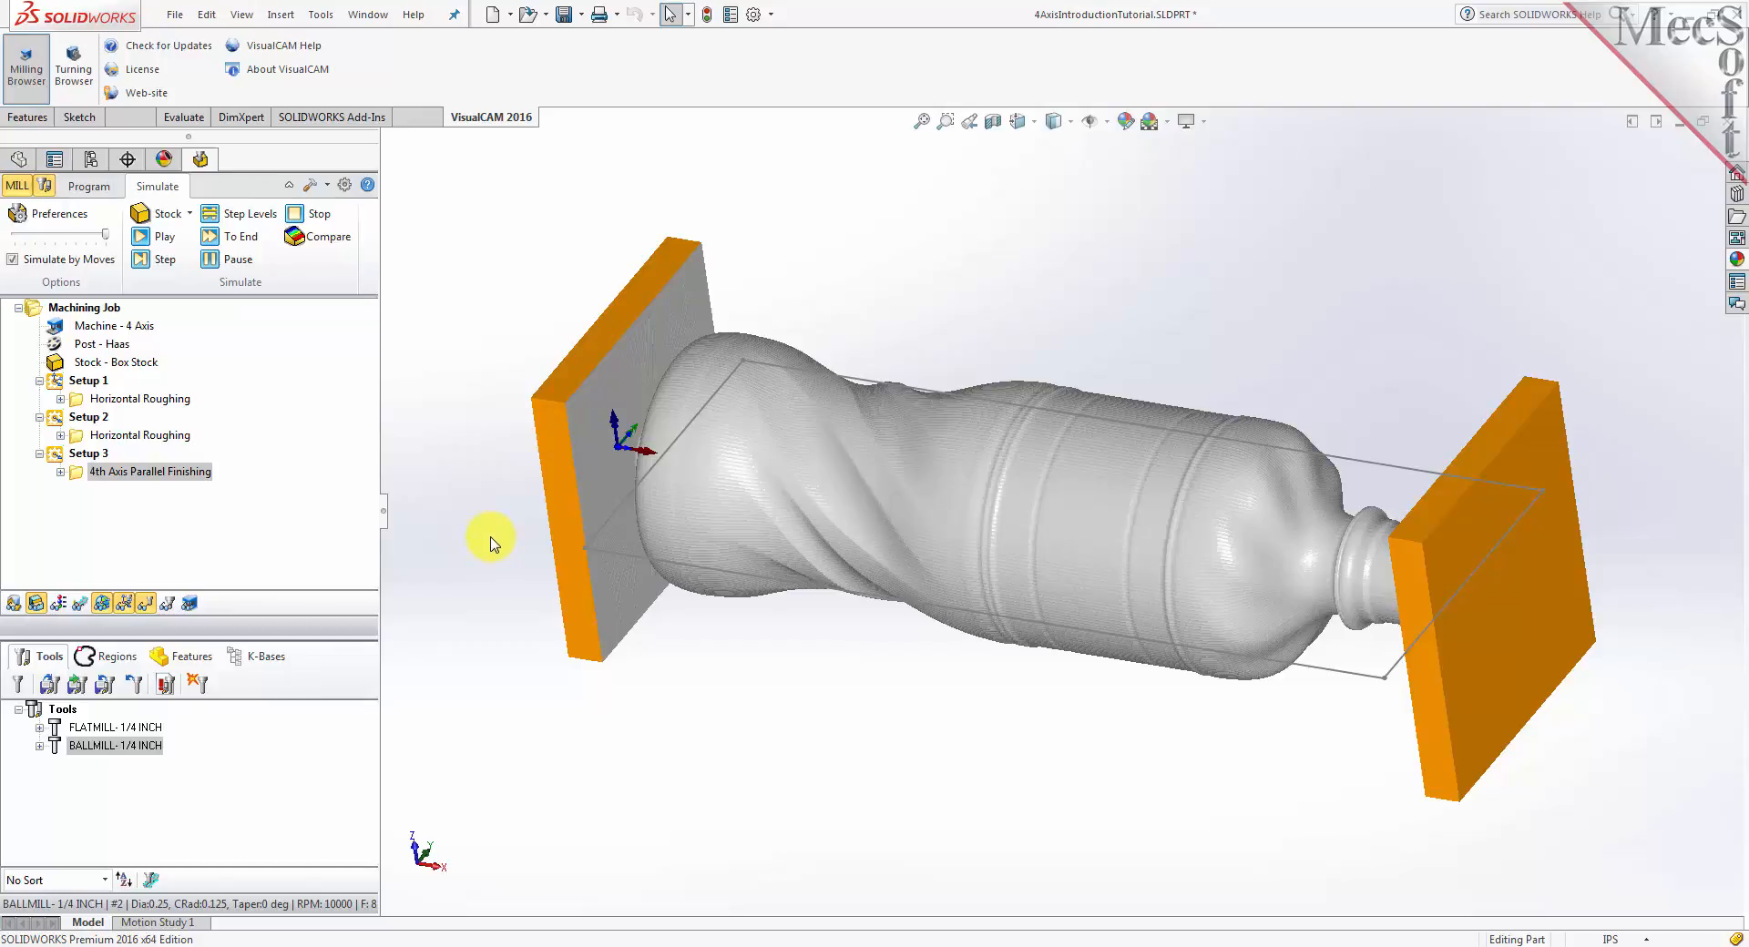
Post all operations of the machining job with the Haas post-processor to 4AxisIntroductionTutorial.nc in the QuickStart folder
click(90, 187)
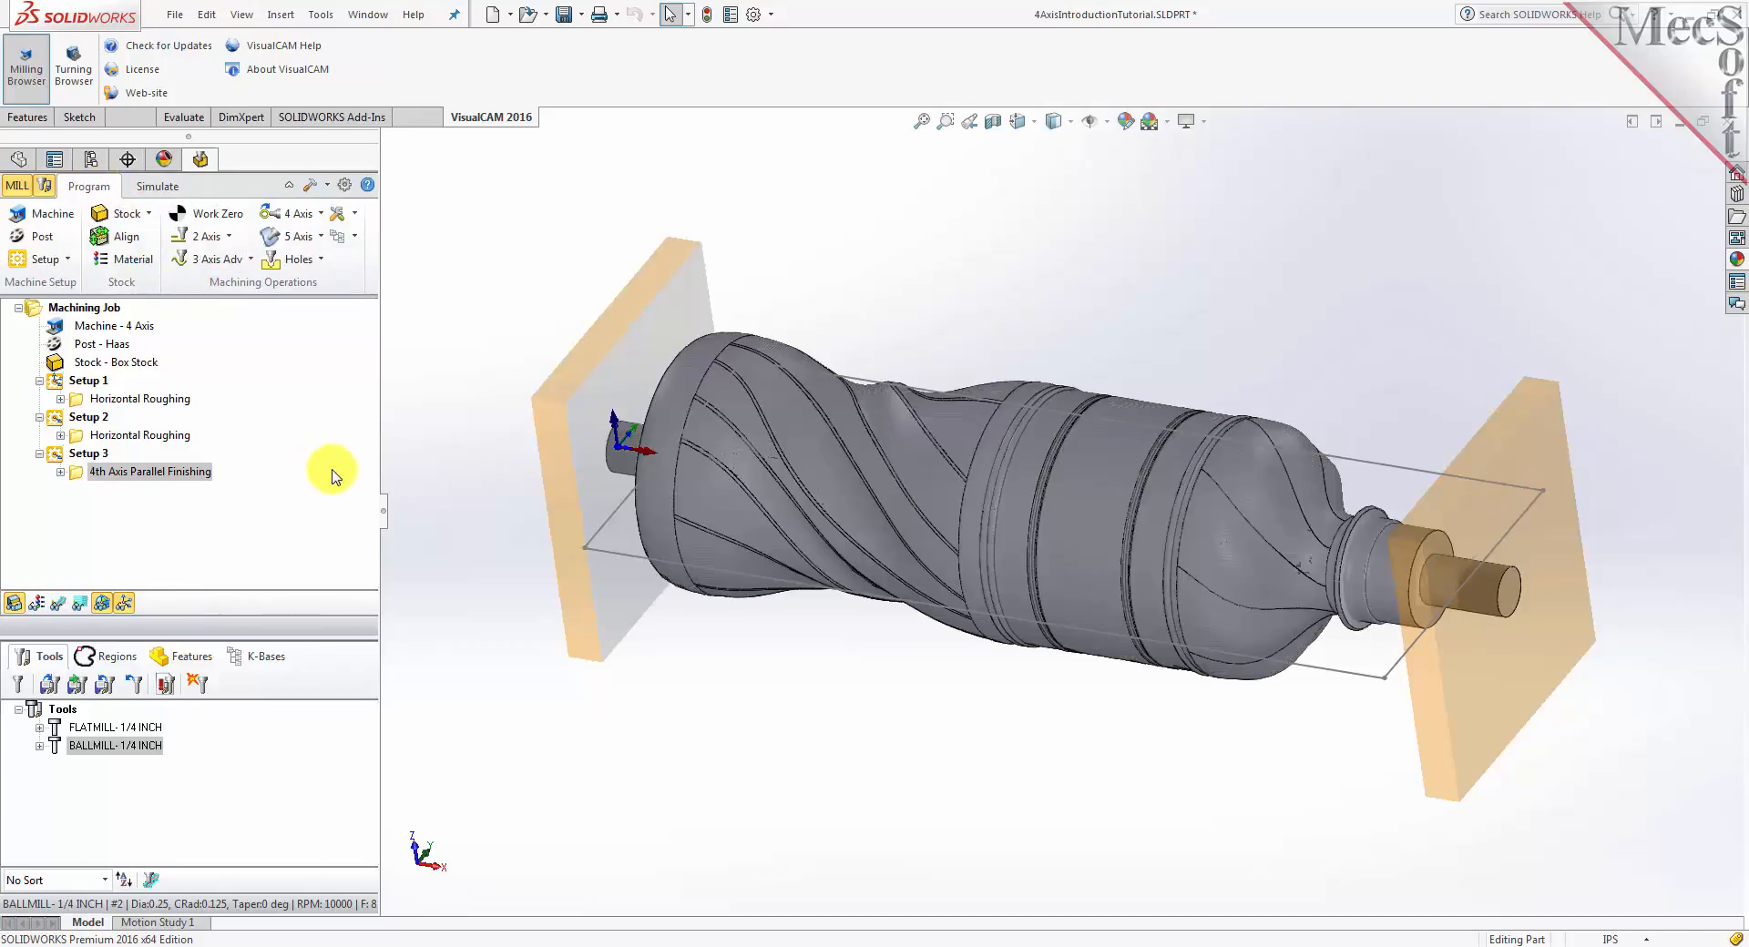
click(89, 307)
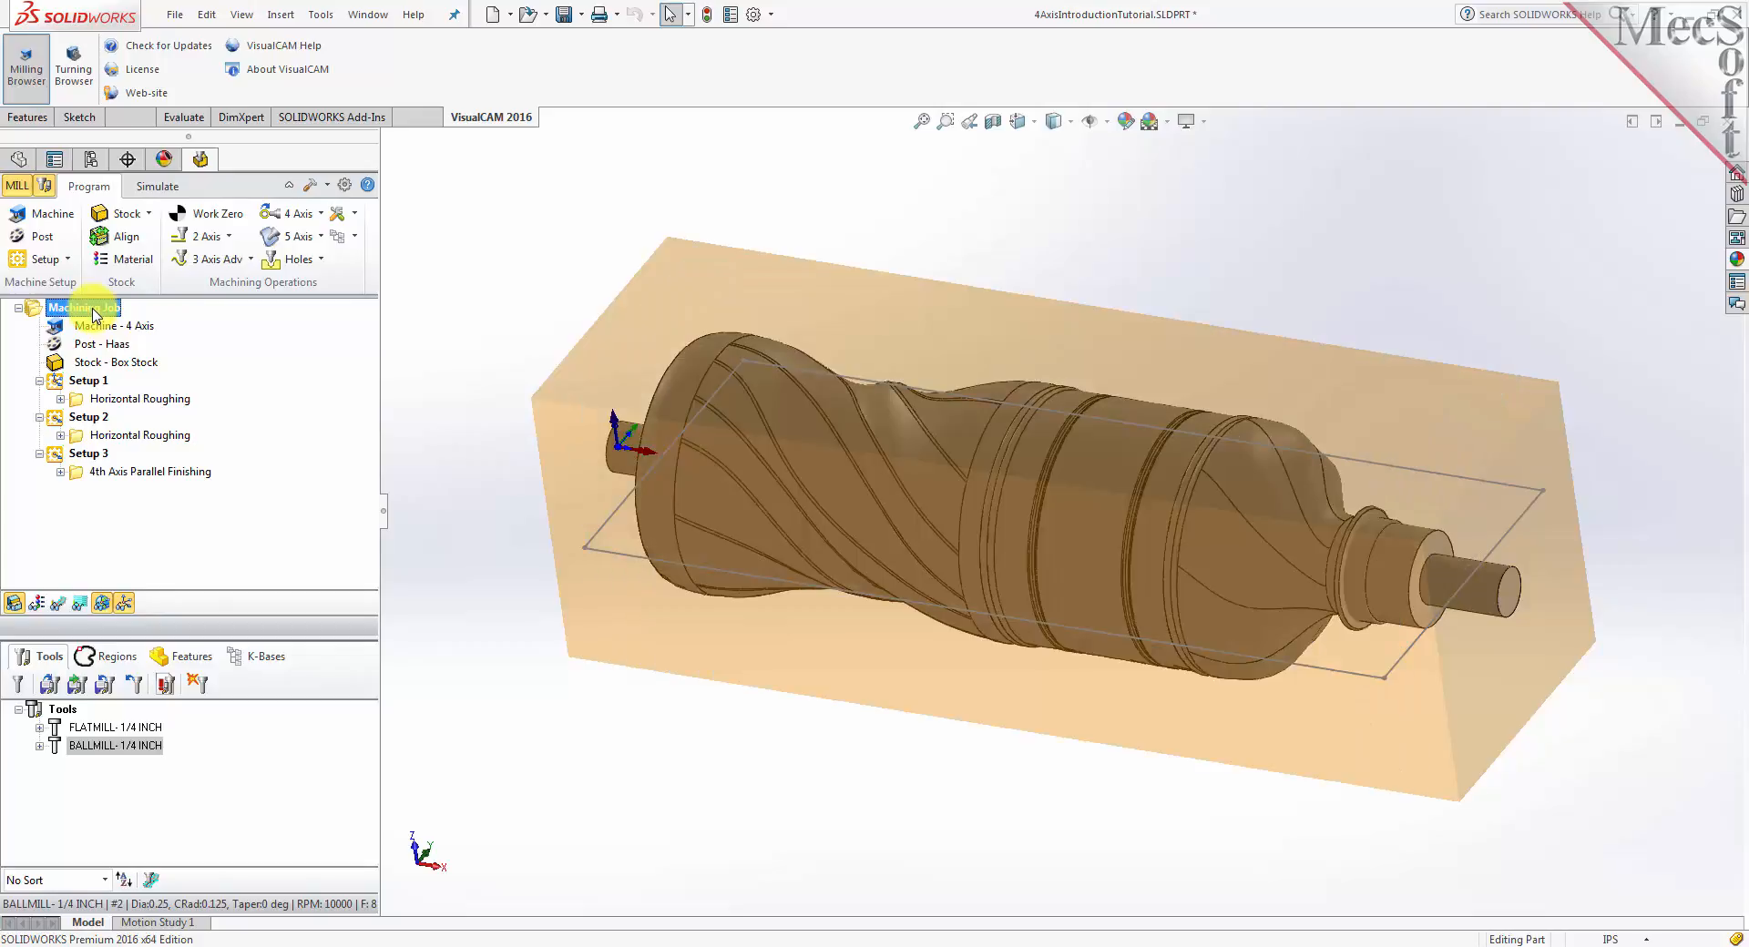
right_click(93, 311)
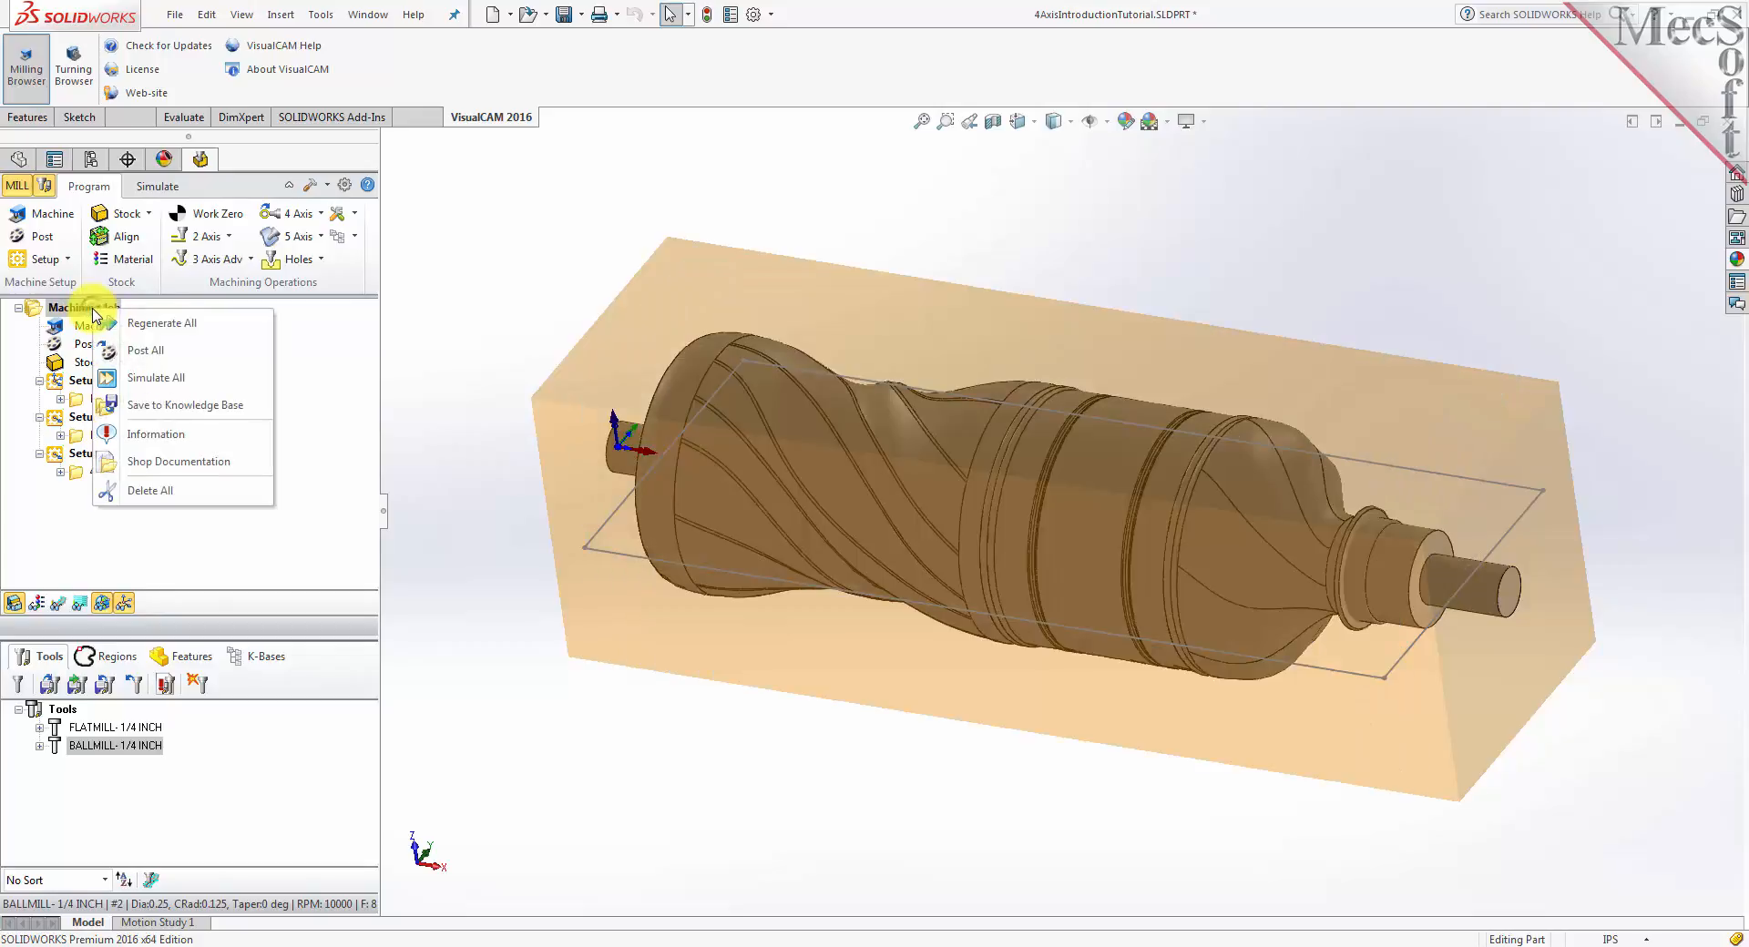
click(218, 351)
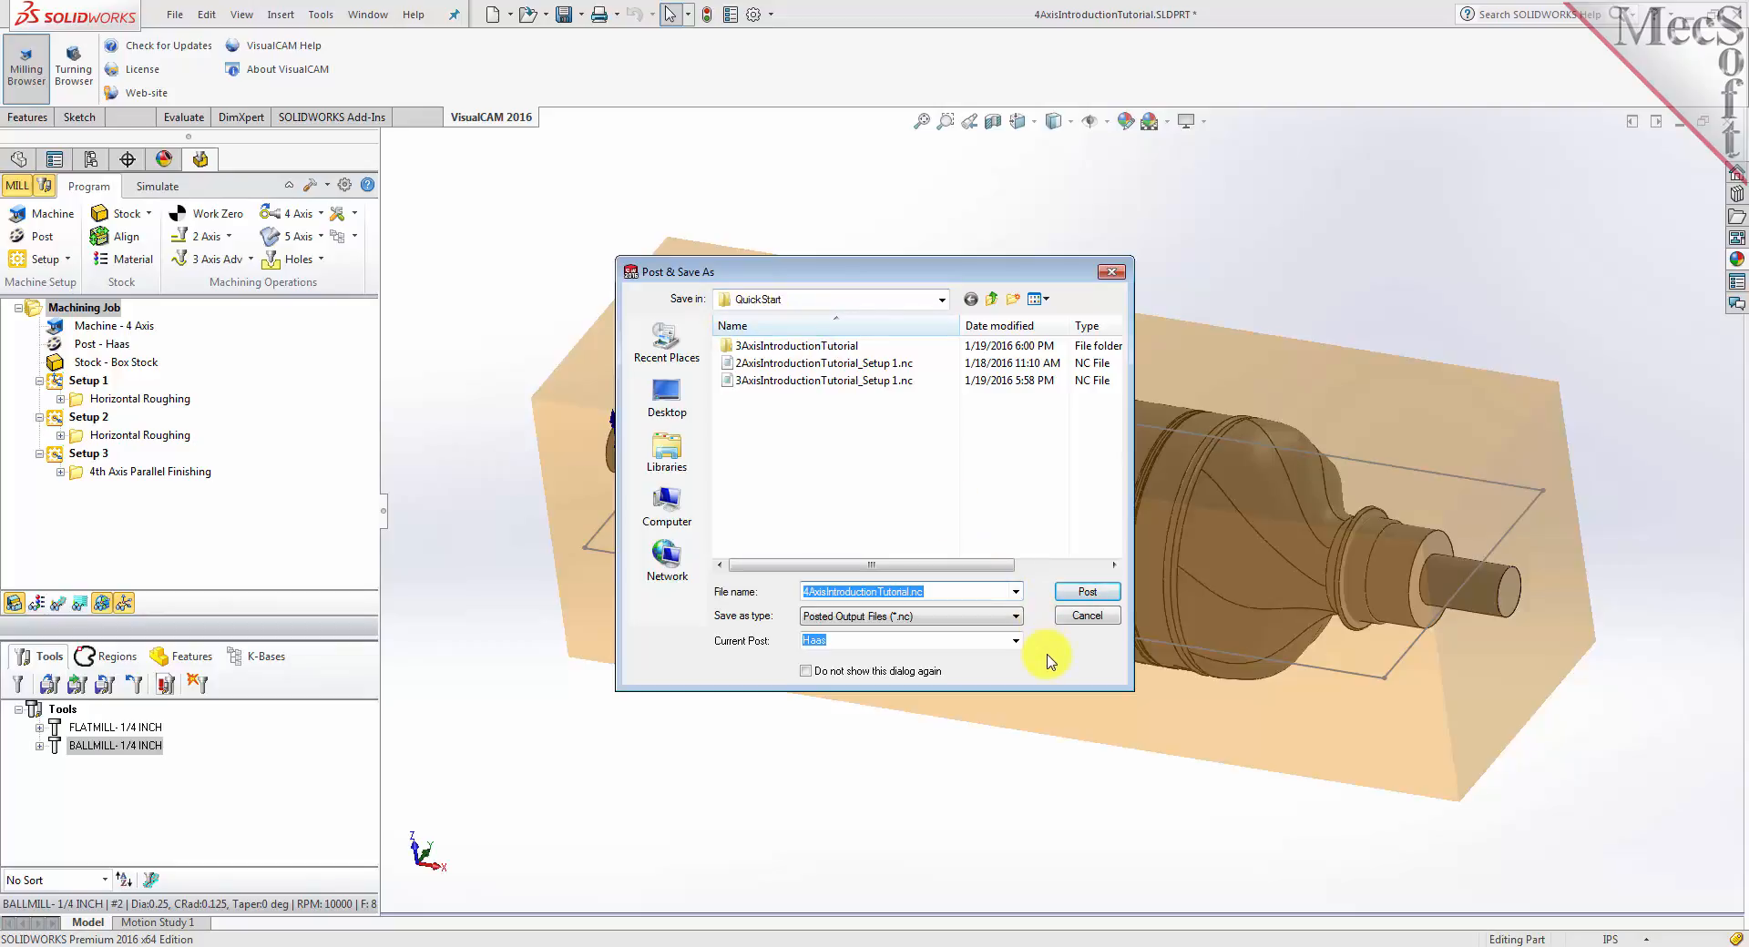
click(1087, 591)
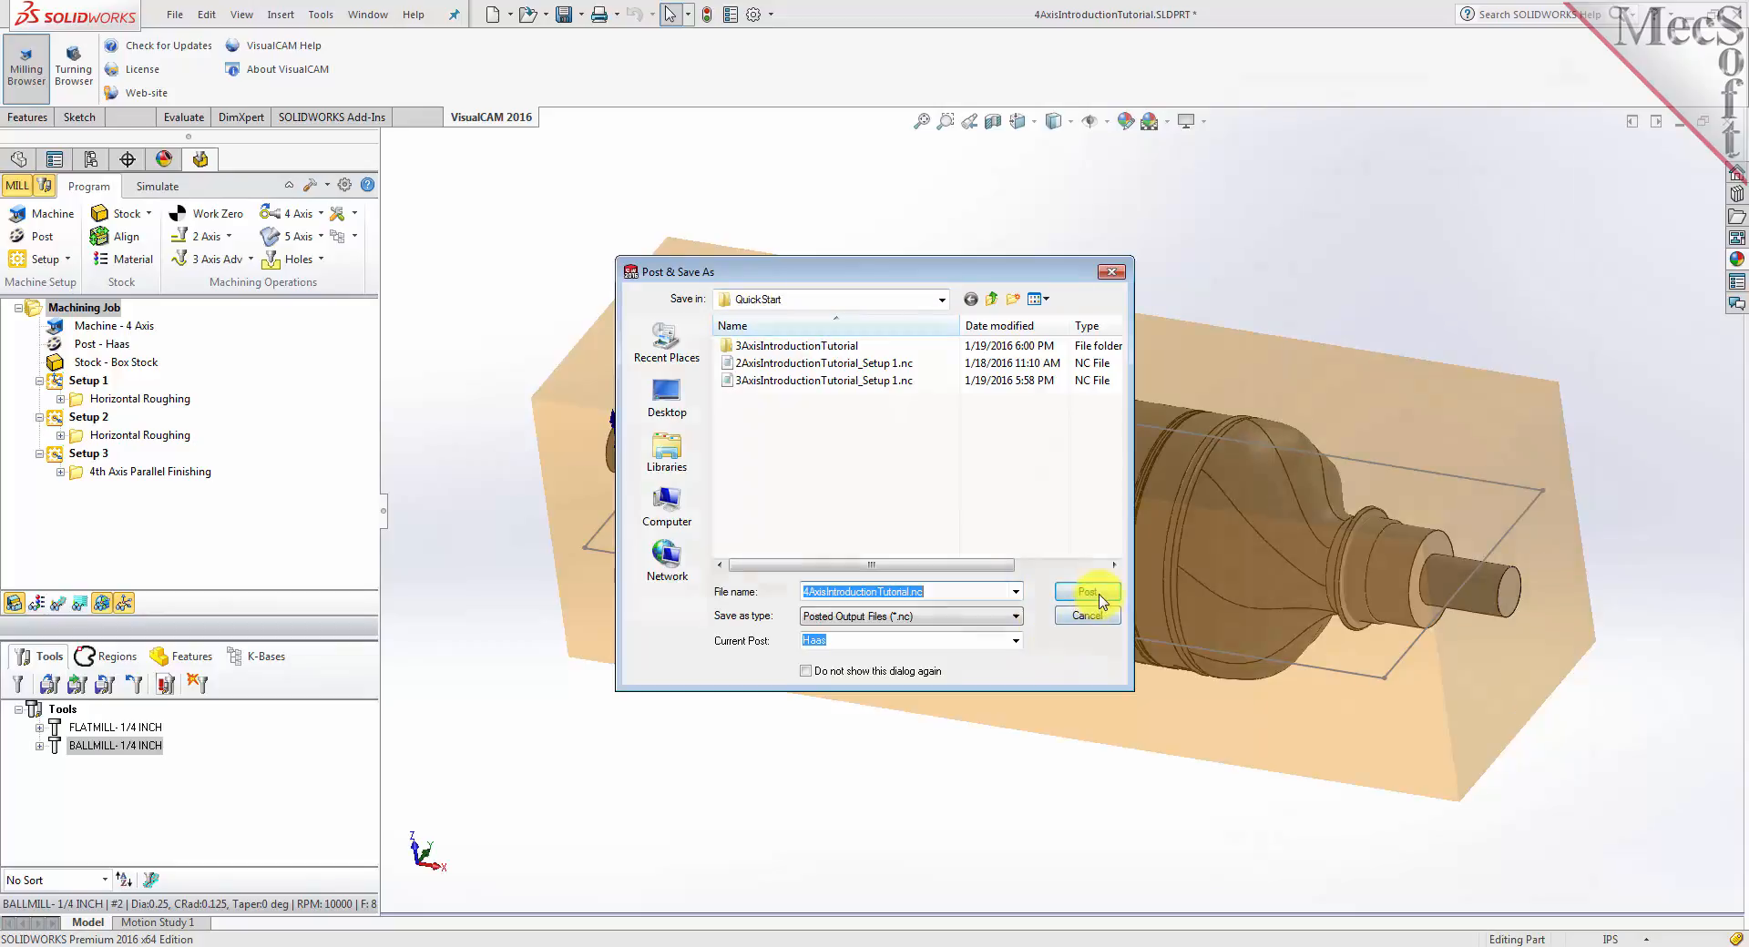
Examine the opening lines of the posted G-code in Notepad, including the Horizontal Roughing comment, and close the file
mouse_move(1580, 137)
mouse_down()
mouse_move(1581, 816)
mouse_move(1581, 109)
mouse_up()
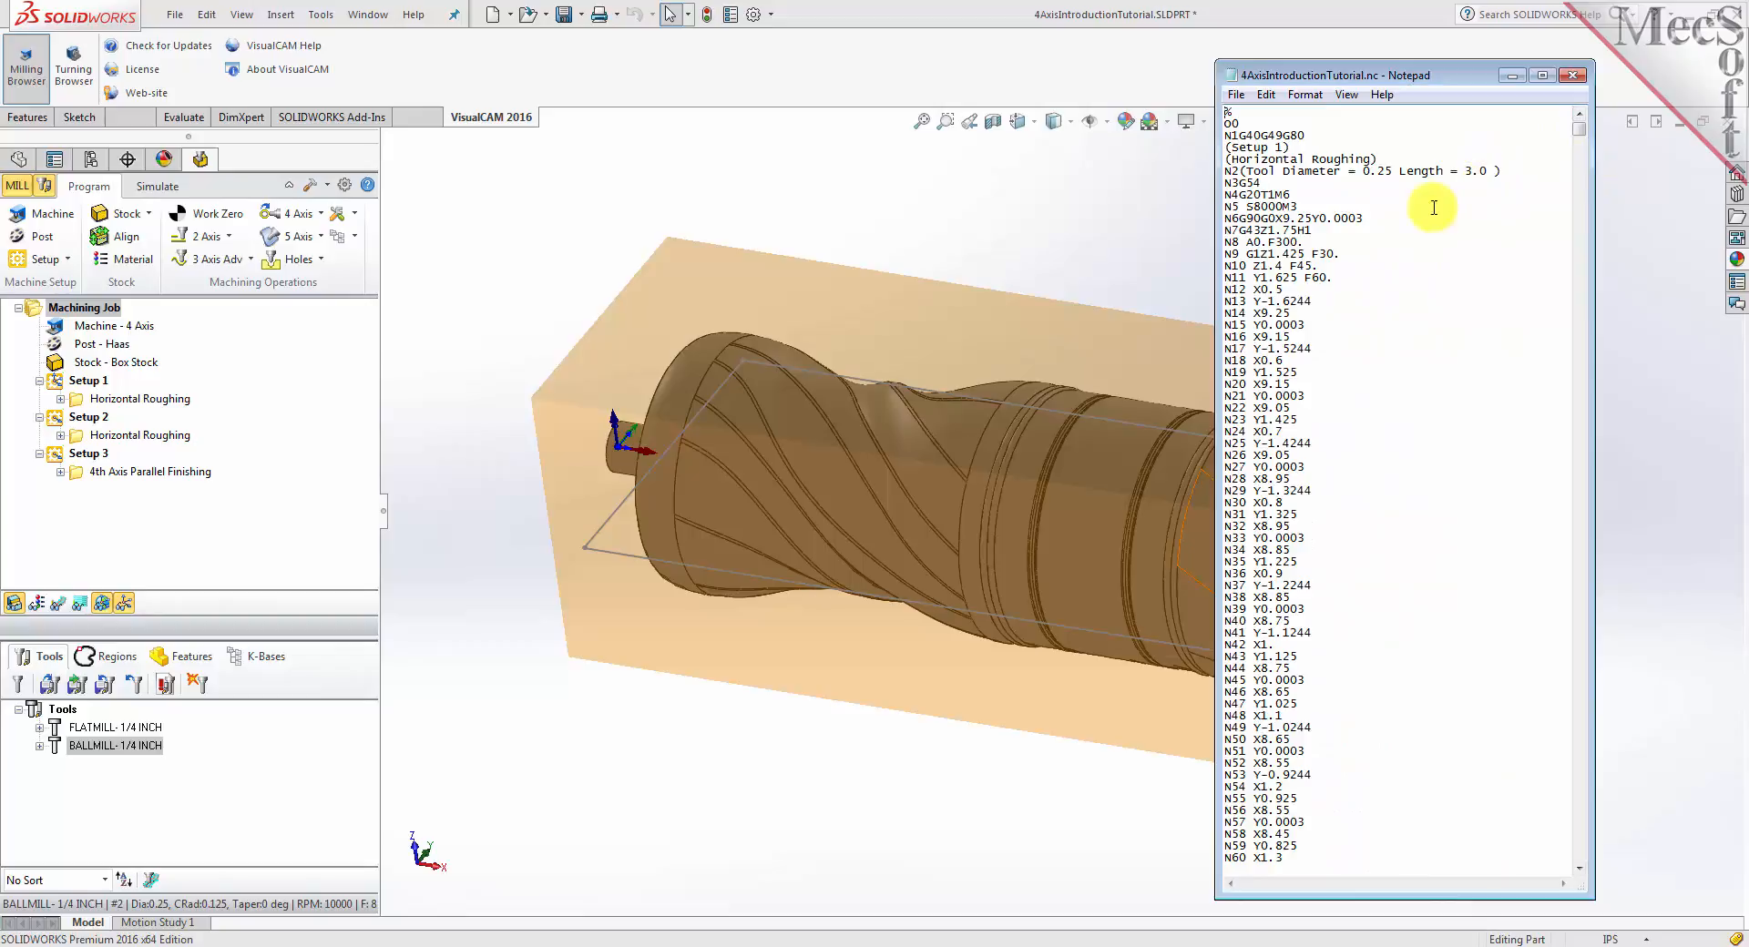
drag(1371, 218, 1221, 219)
drag(1393, 158, 1223, 159)
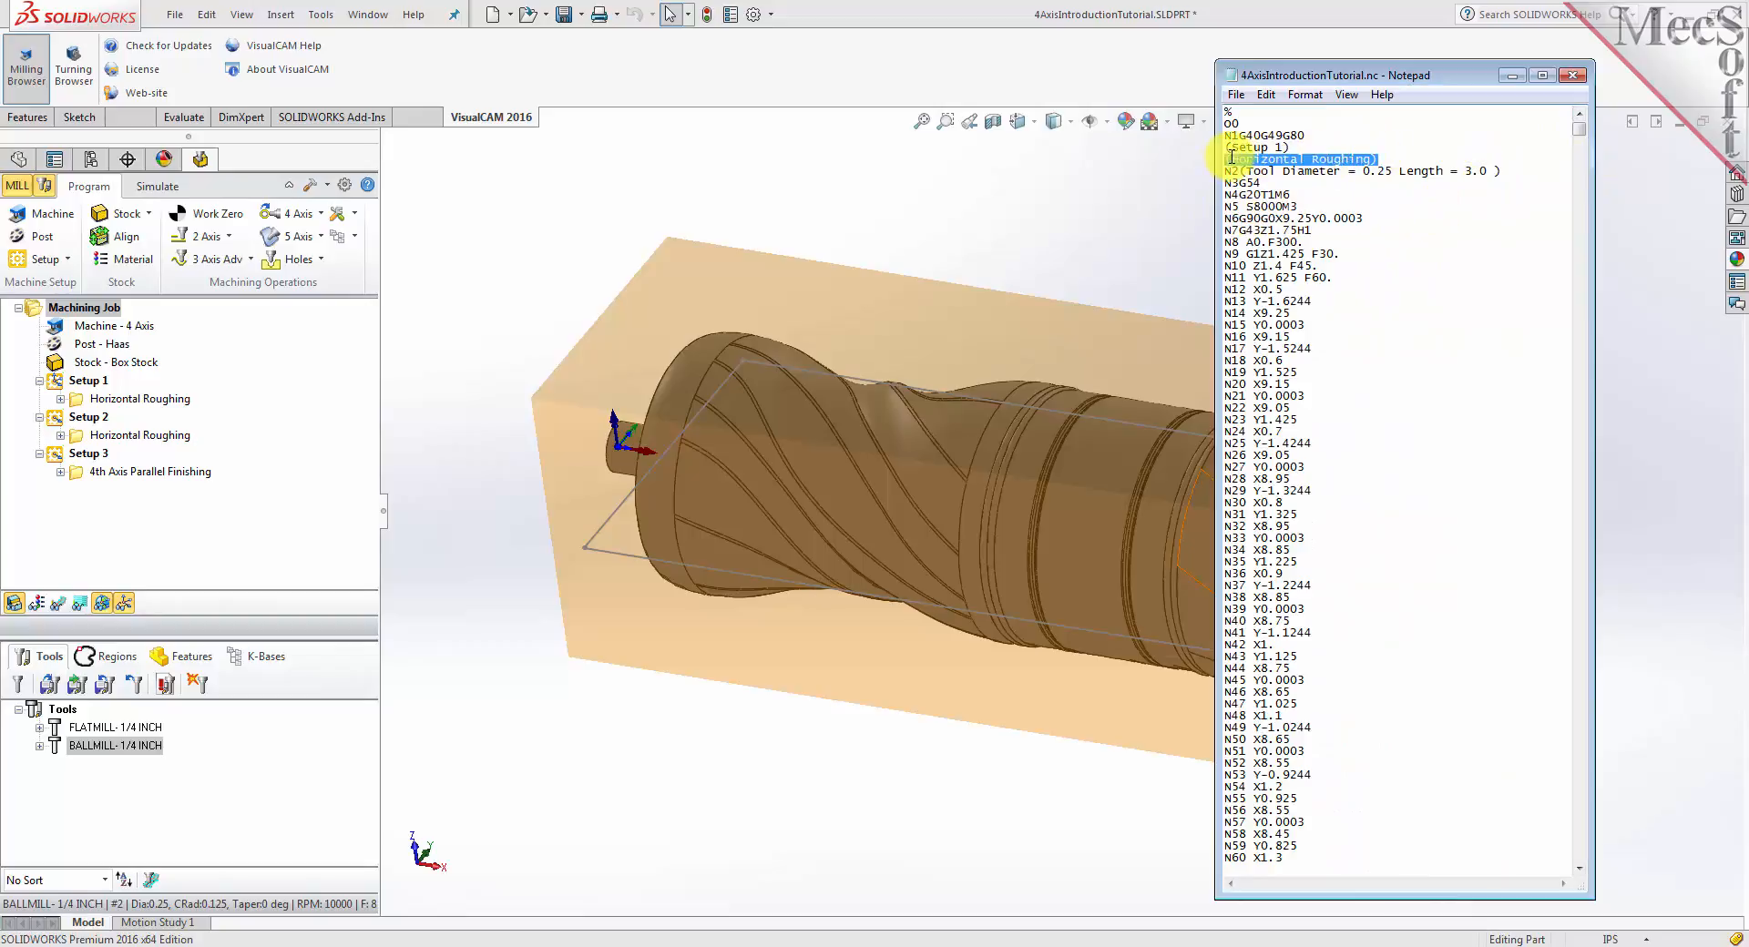
click(1521, 173)
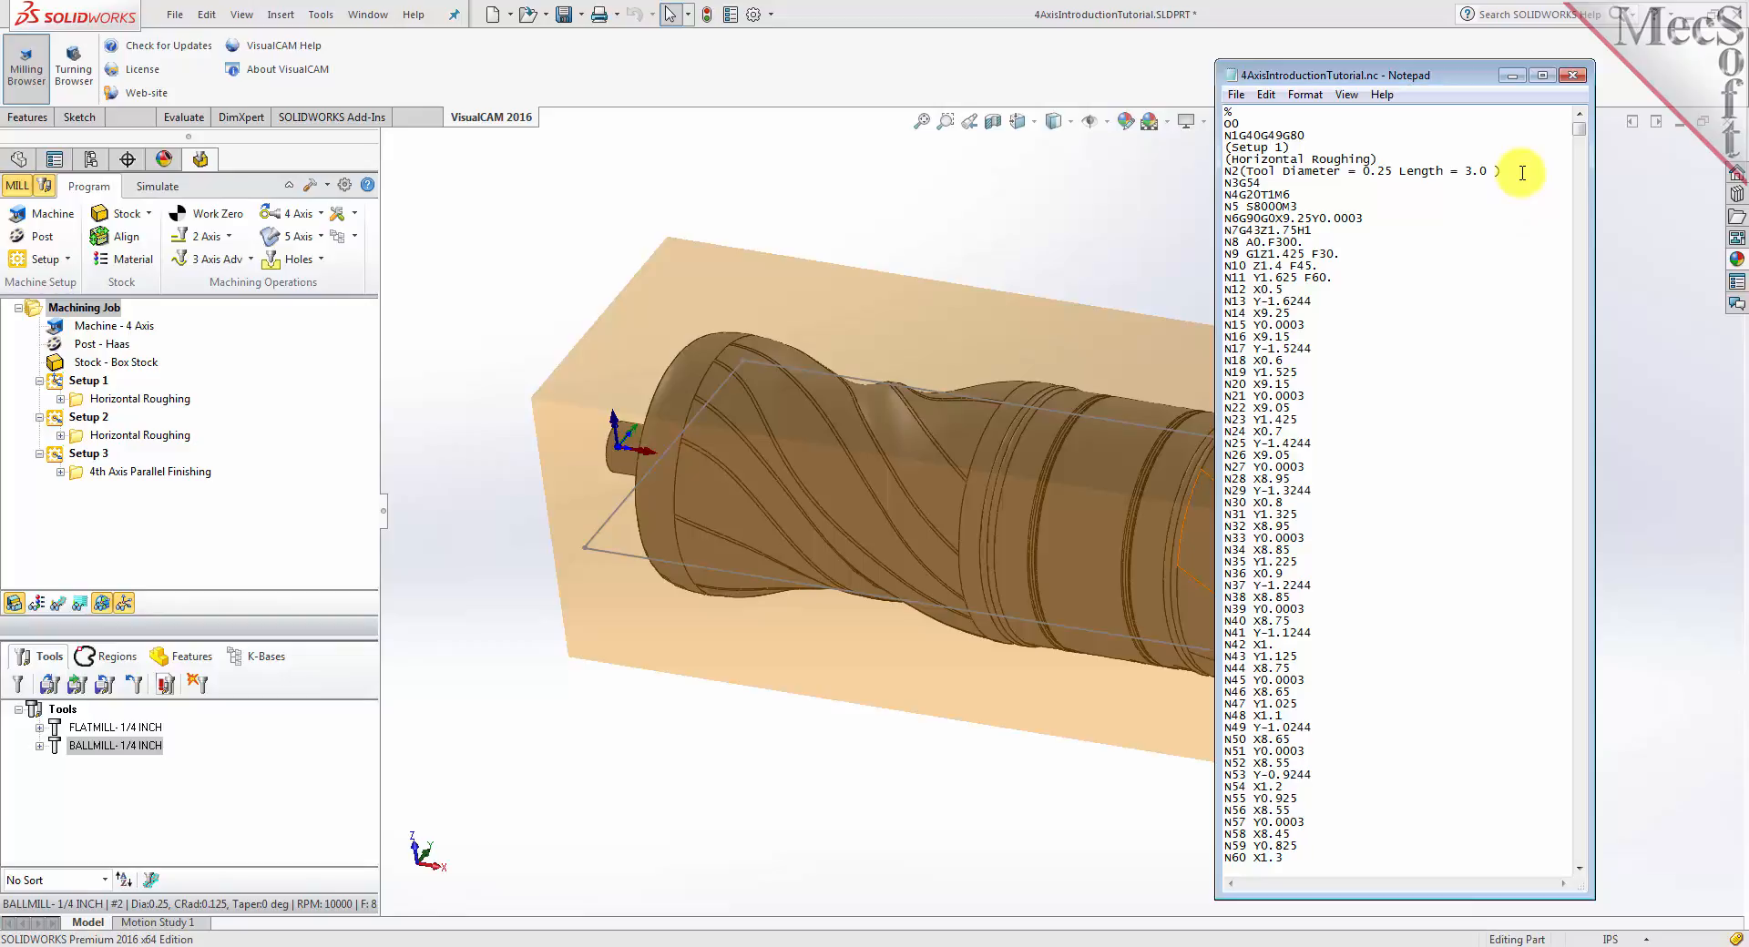
click(1574, 77)
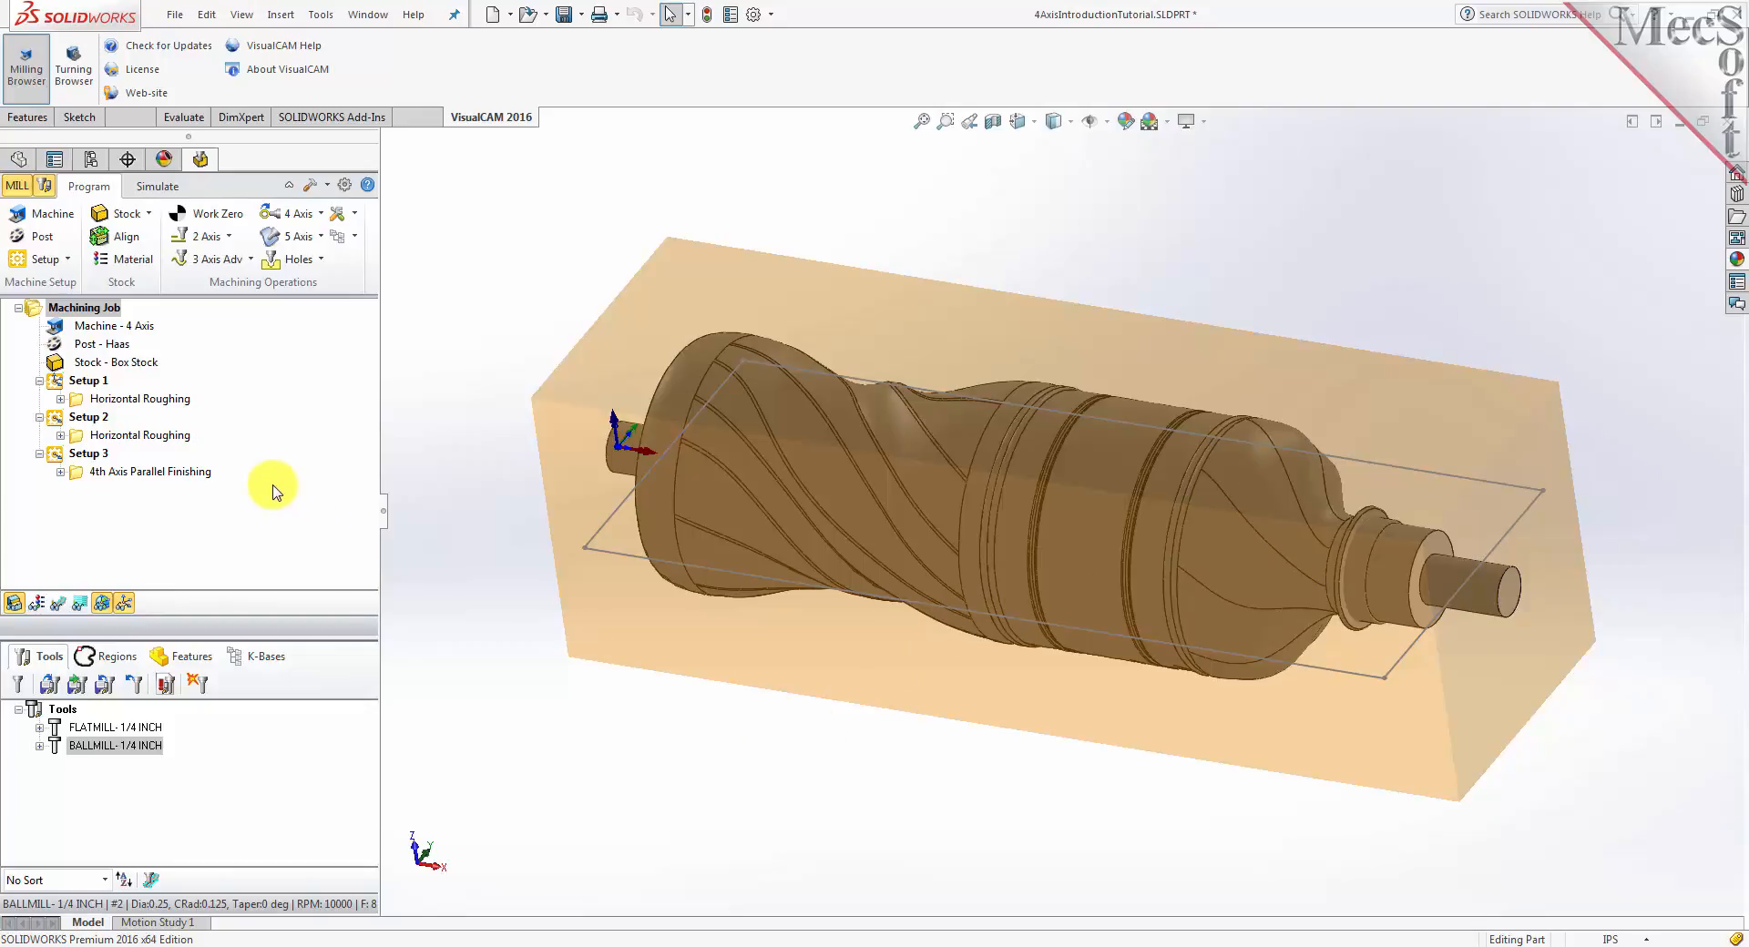
Look up the command for posting Setup 1 on its own and dismiss it
click(94, 383)
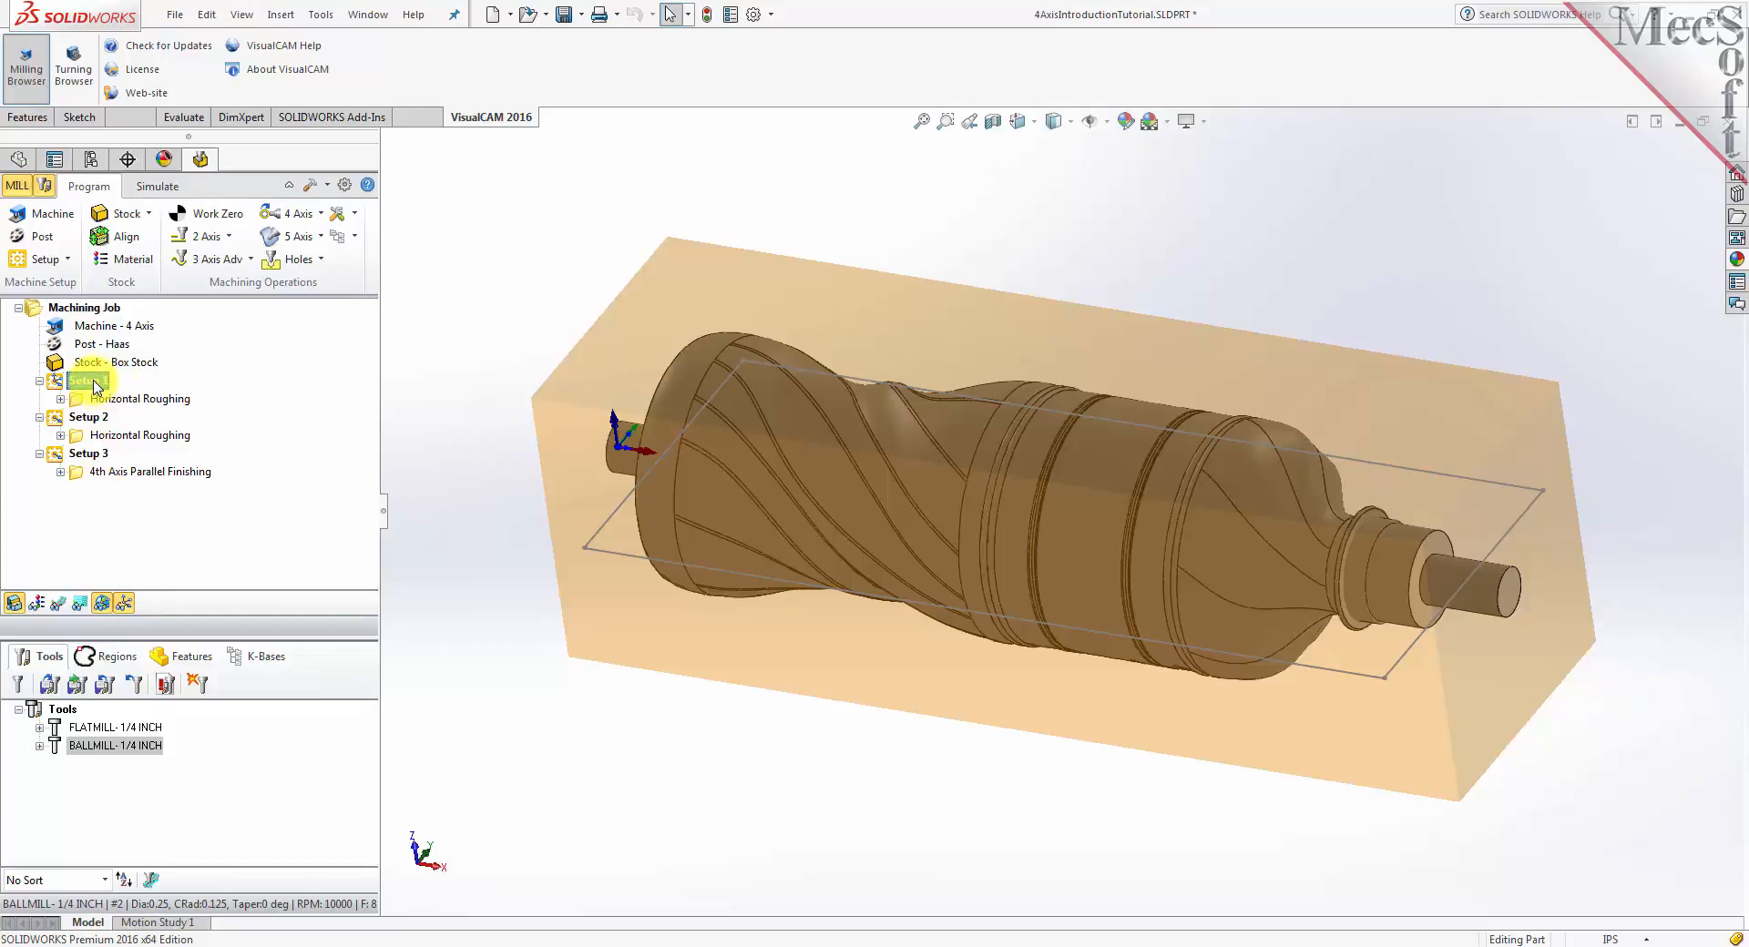
right_click(95, 383)
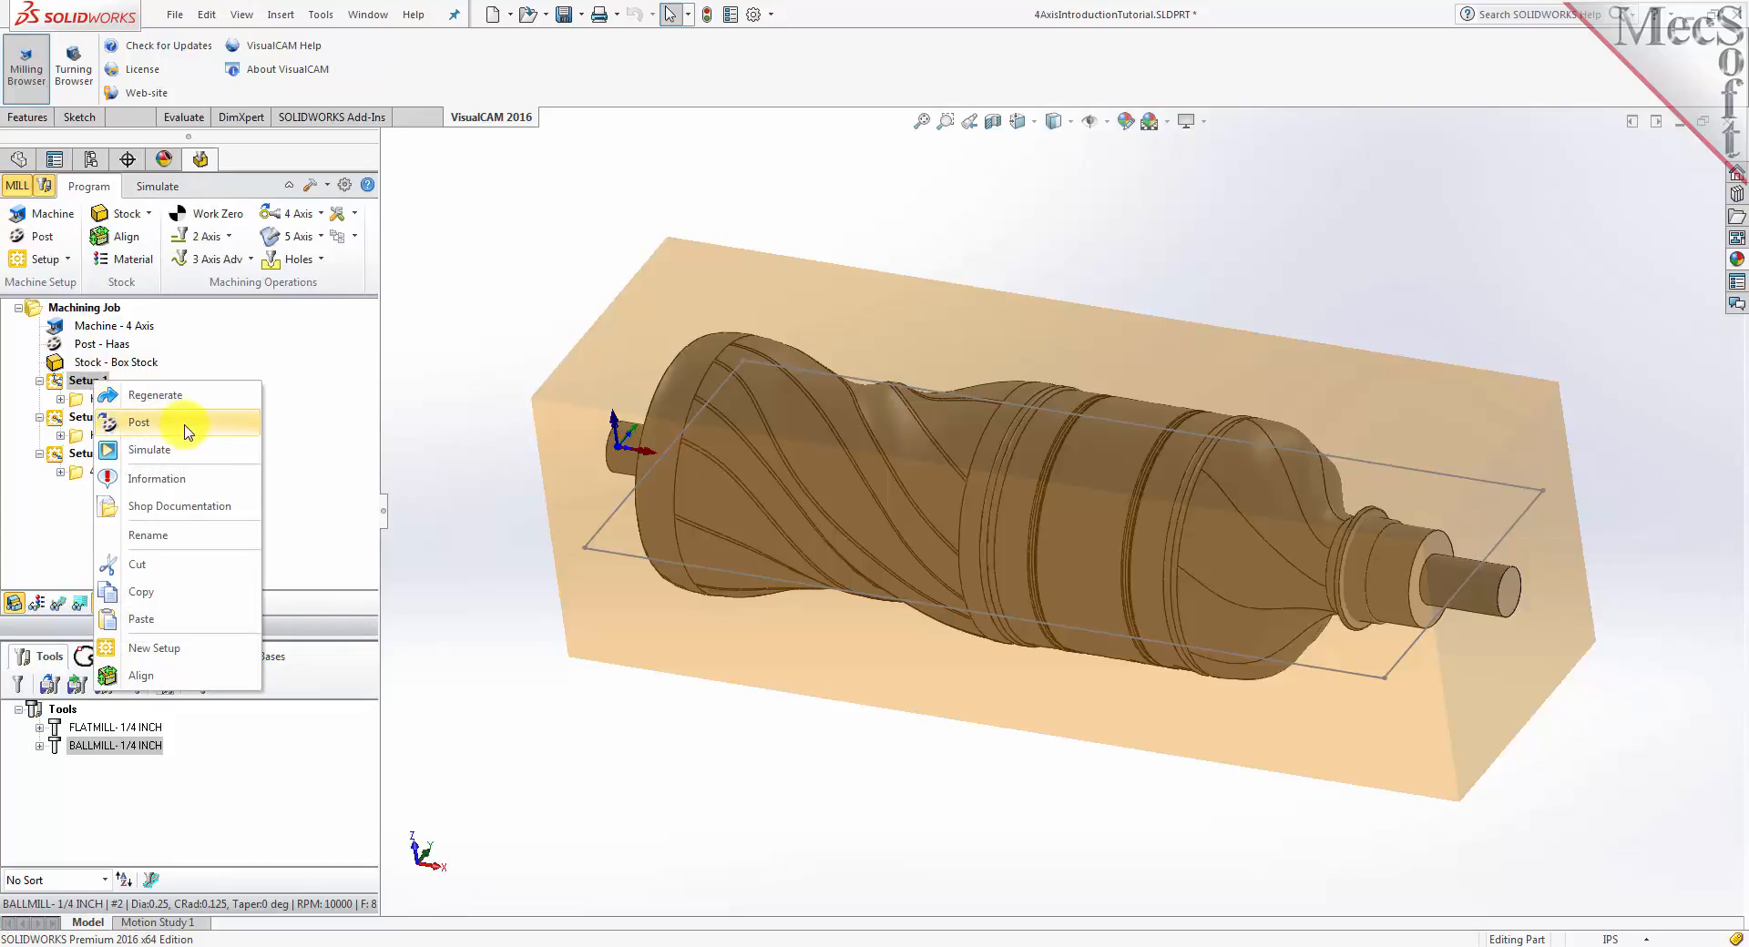
click(287, 426)
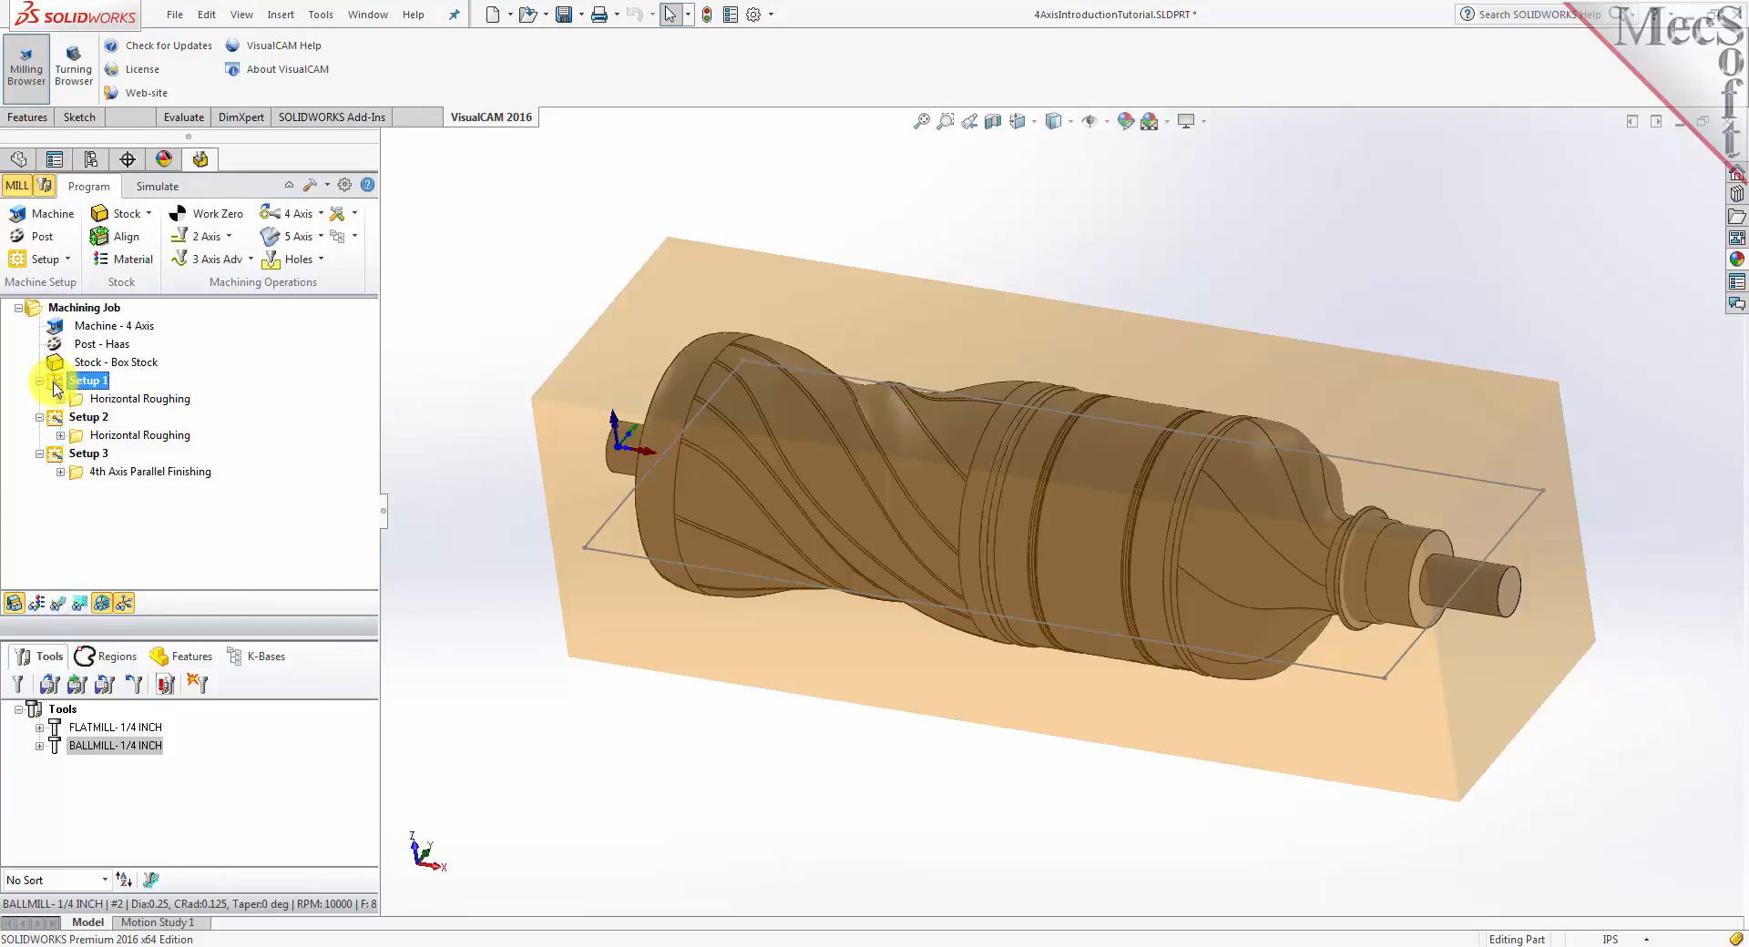
Select Setups 1 and 2 with their Horizontal Roughing operations to view the posting command for the group, then select the 4th Axis Parallel Finishing operation
ctrl+click(59, 418)
ctrl+click(119, 398)
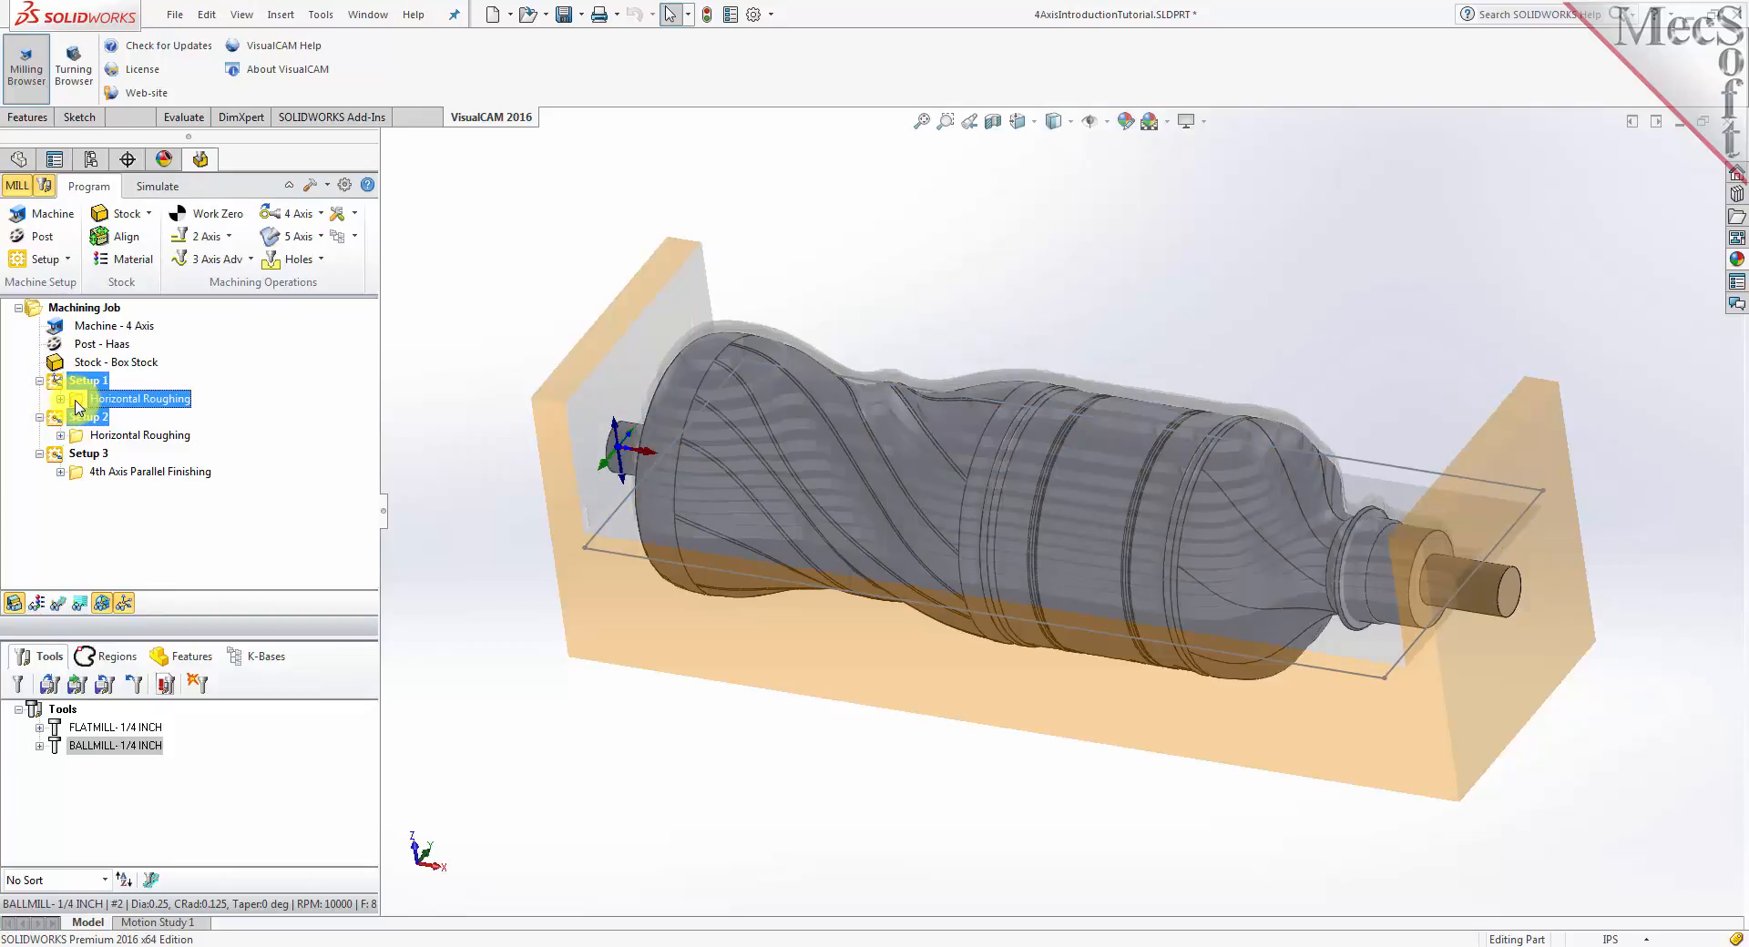
ctrl+click(123, 436)
right_click(136, 401)
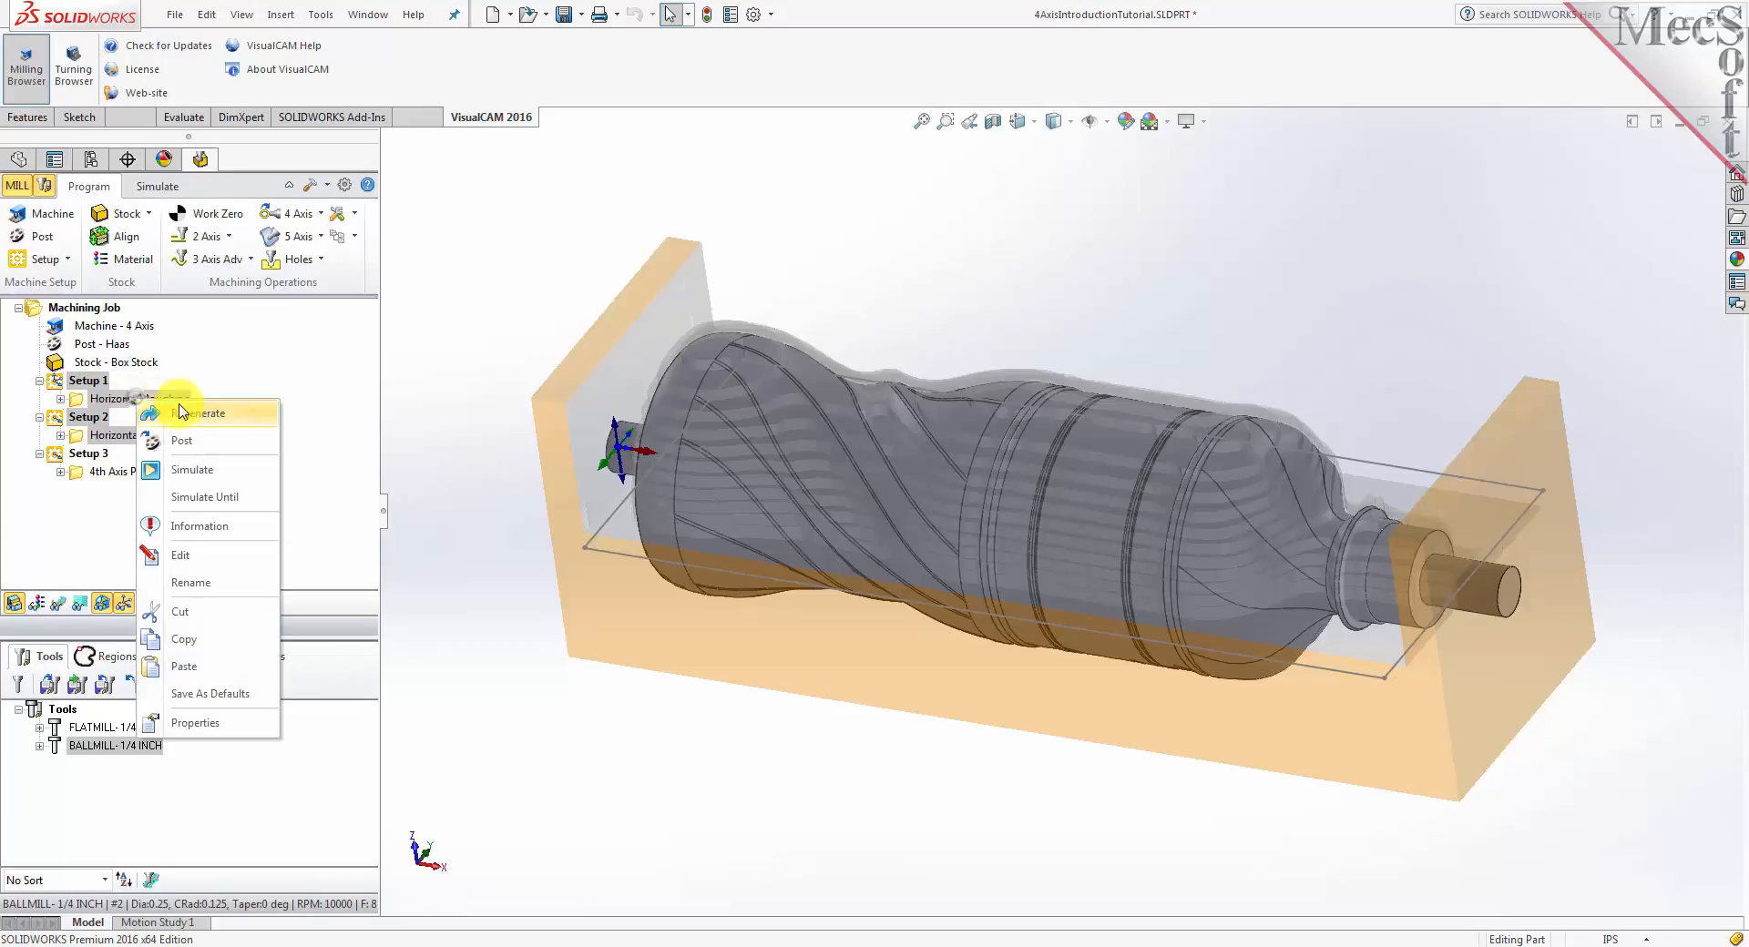
click(226, 444)
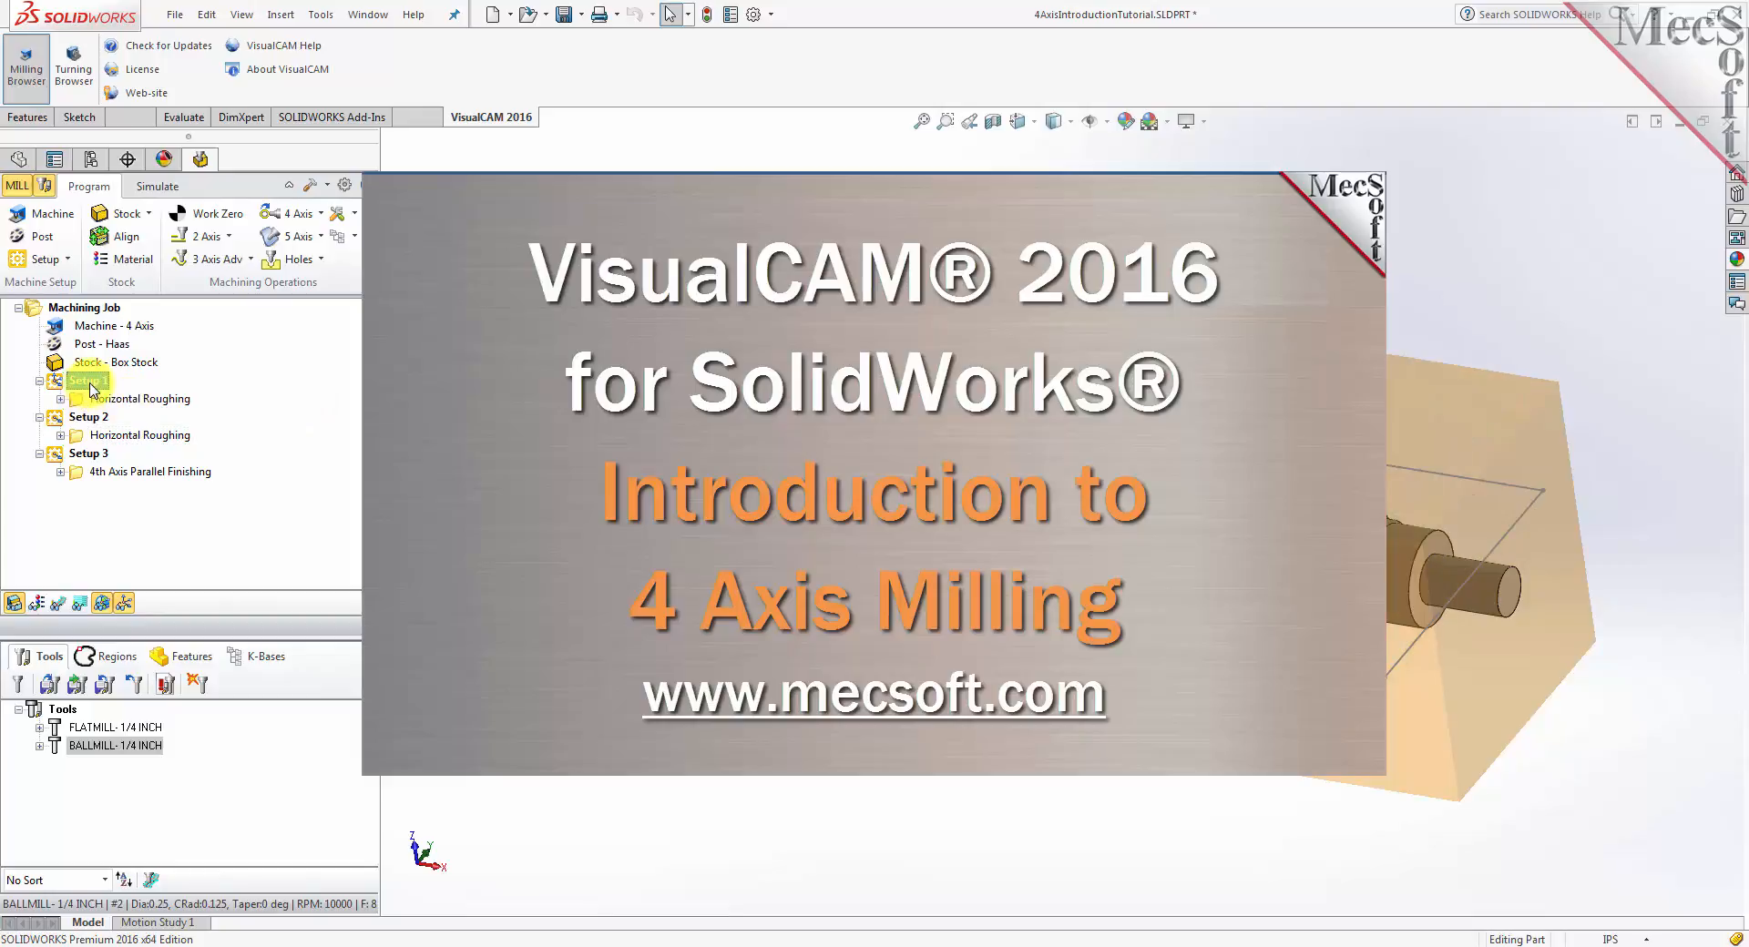
click(78, 475)
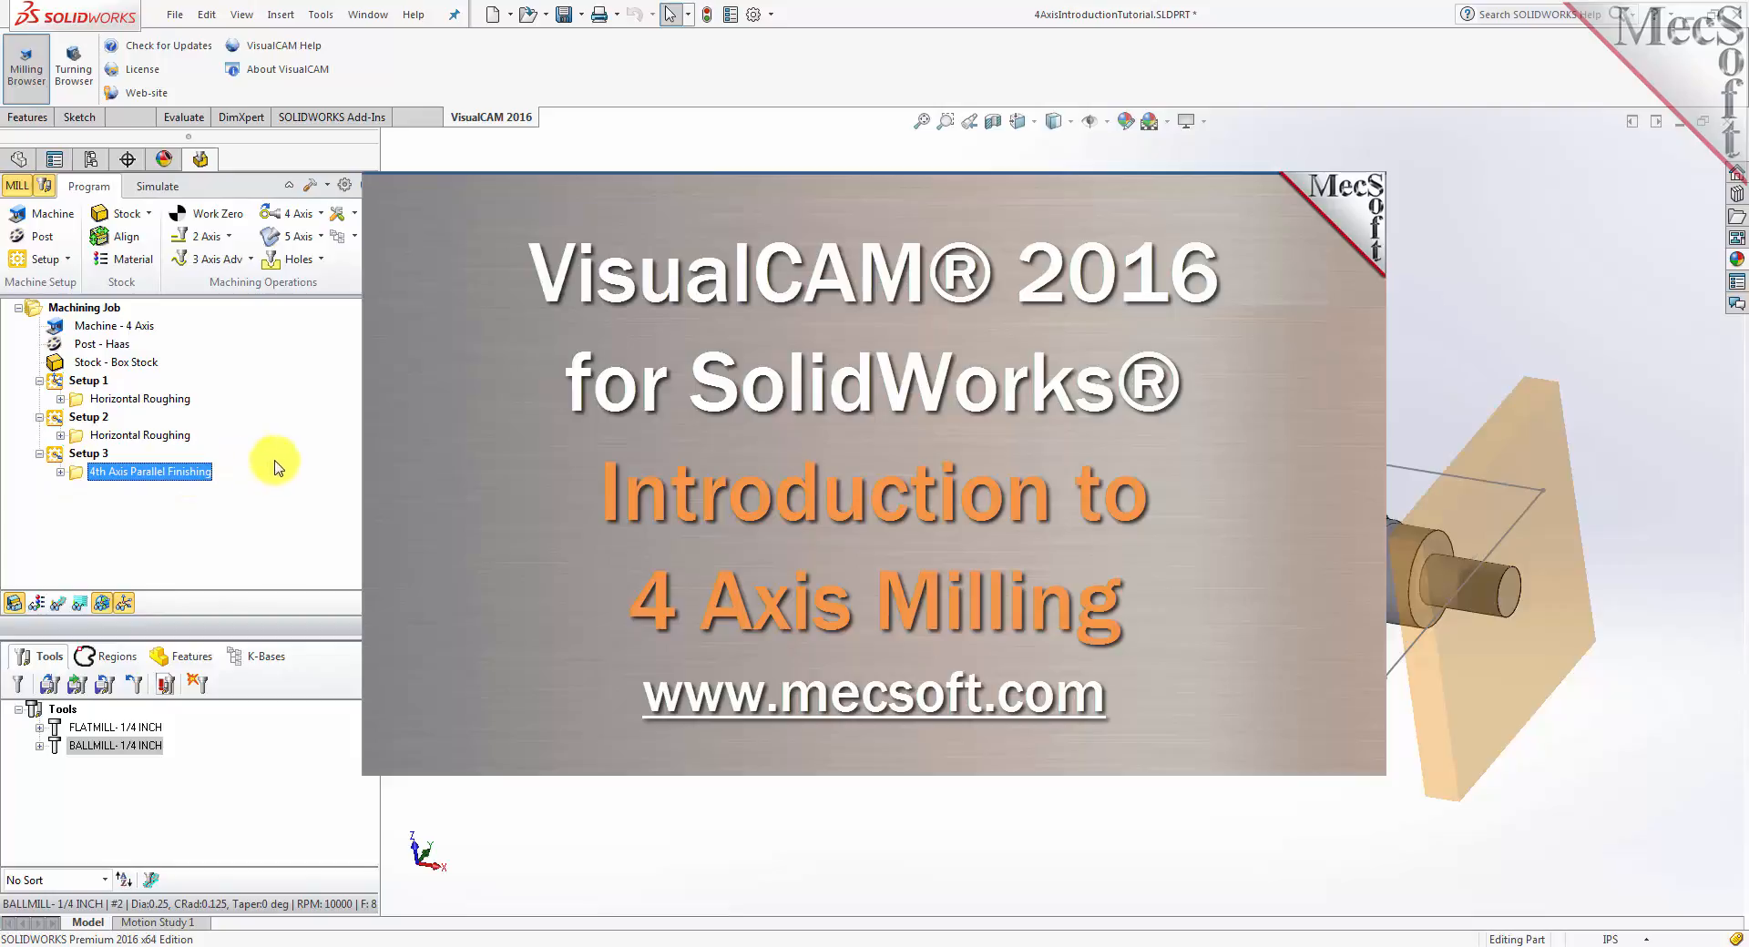